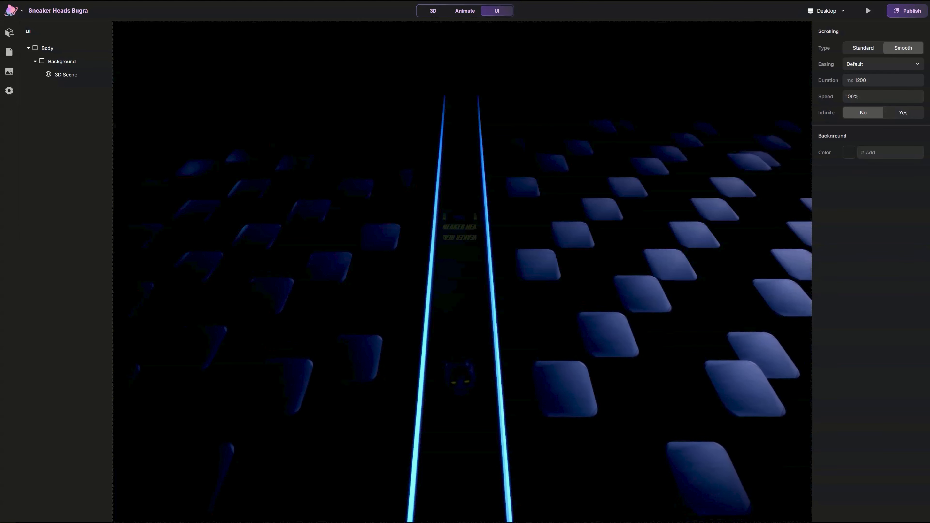
Step: Add a Block element to the page body and rename it UI
click(9, 32)
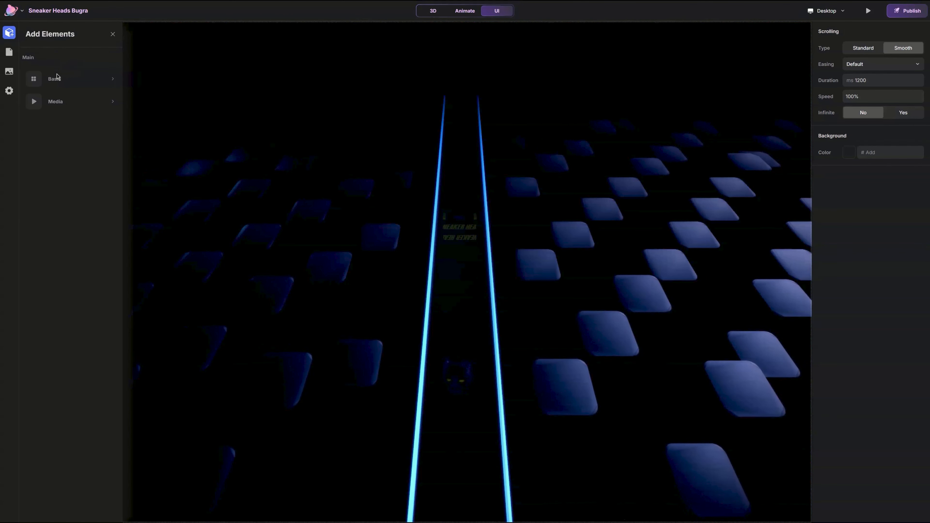
click(71, 79)
click(144, 70)
click(112, 33)
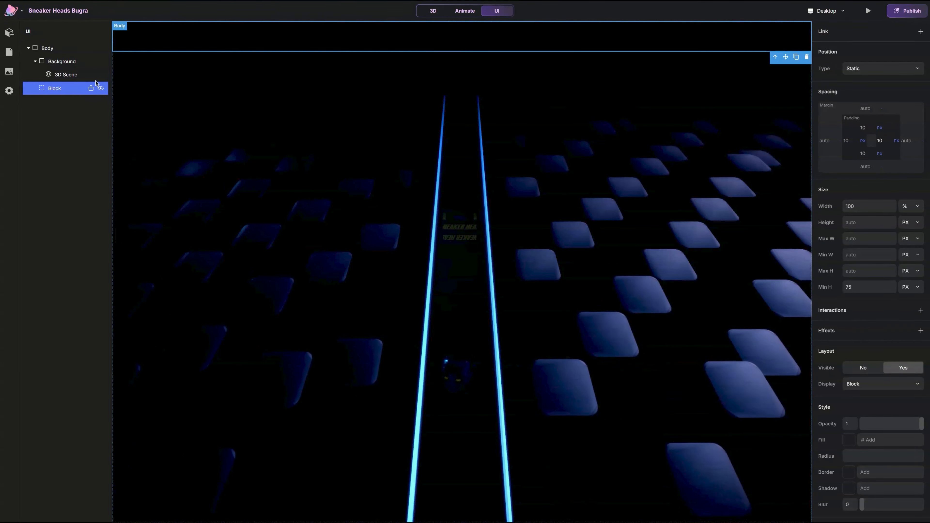
text(UI)
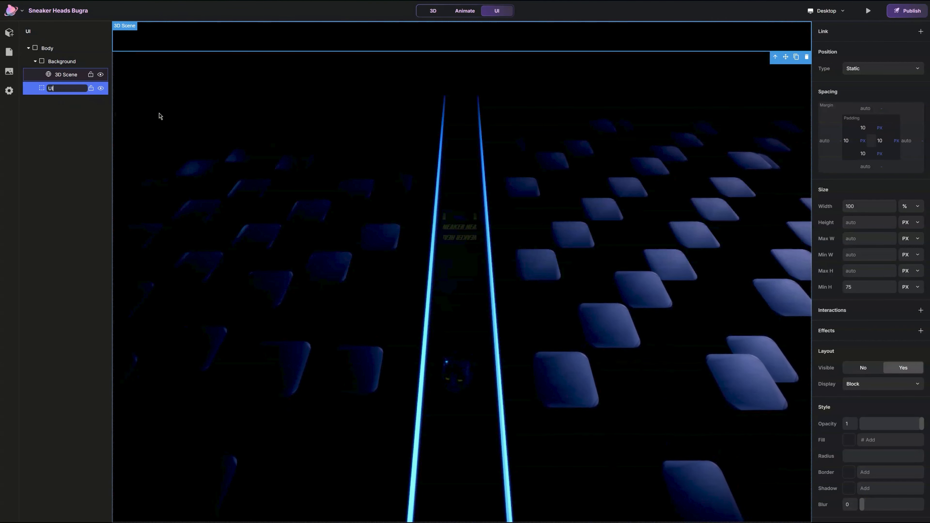
key(Return)
Step: Reset the UI block's padding on all sides, its width and its minimum height to auto
click(867, 129)
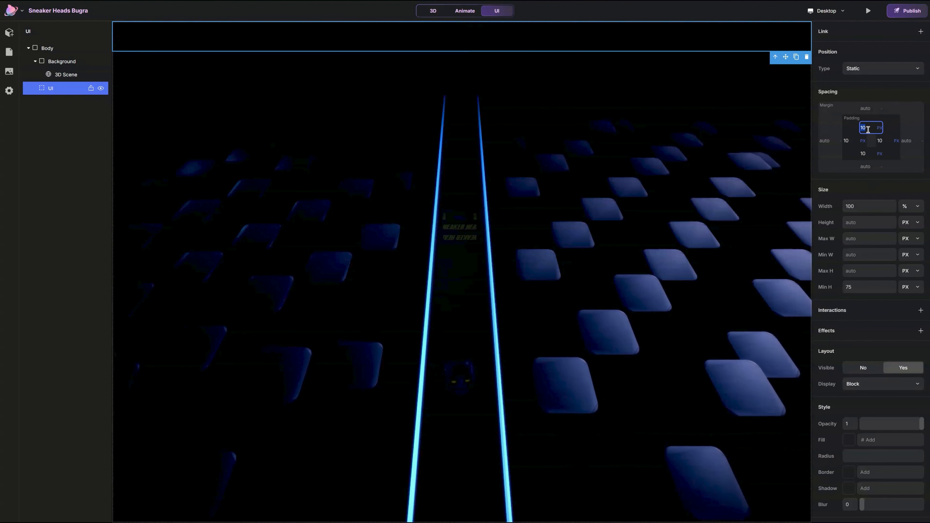
click(888, 142)
key(BackSpace)
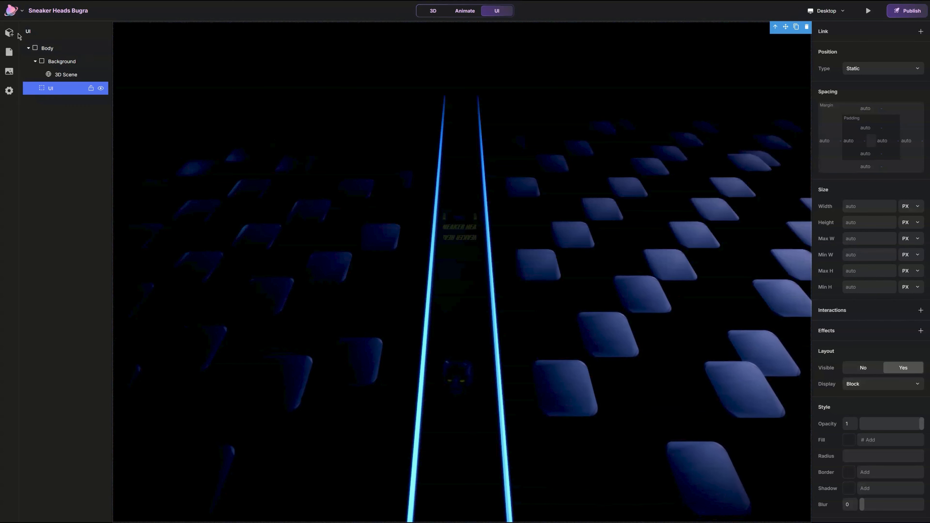
Step: Add another Block element, nest it inside the UI block and rename it Navbar
click(9, 32)
click(59, 79)
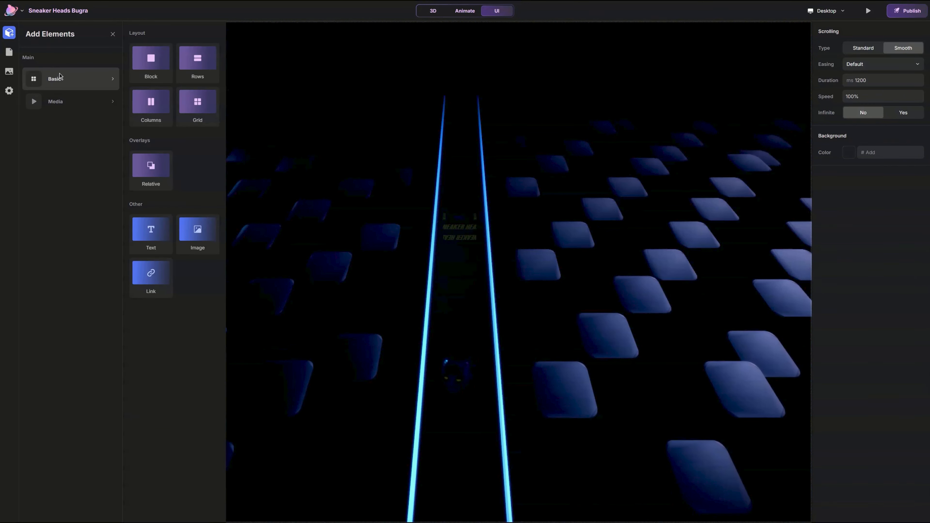
click(148, 68)
click(113, 34)
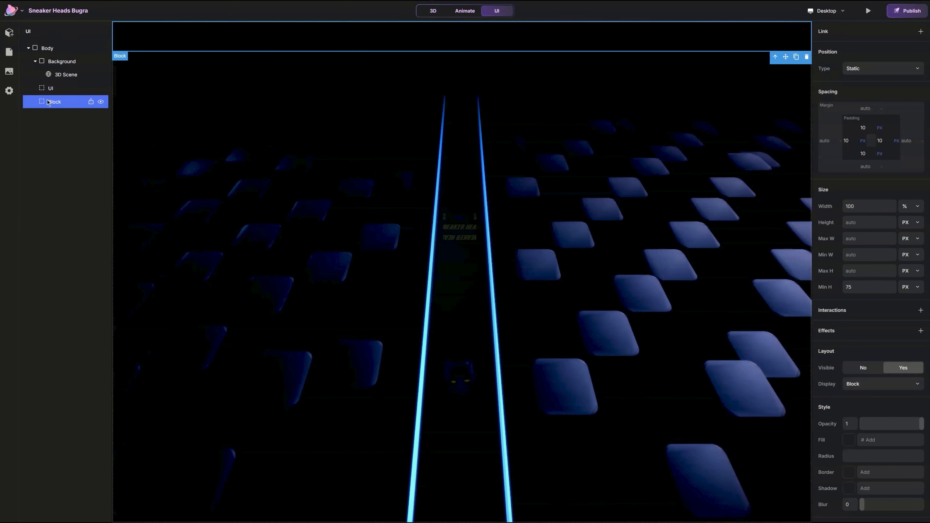
drag(50, 102, 62, 93)
double_click(62, 102)
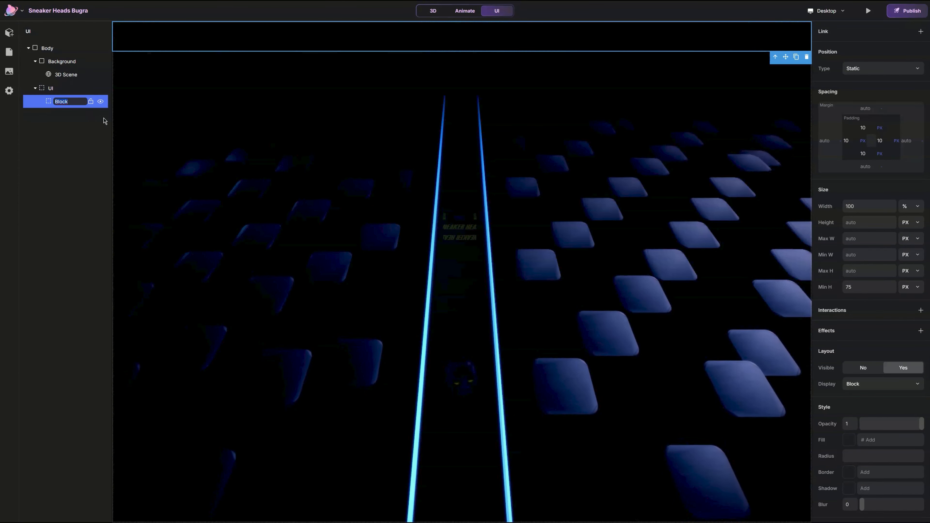
text(Nav)
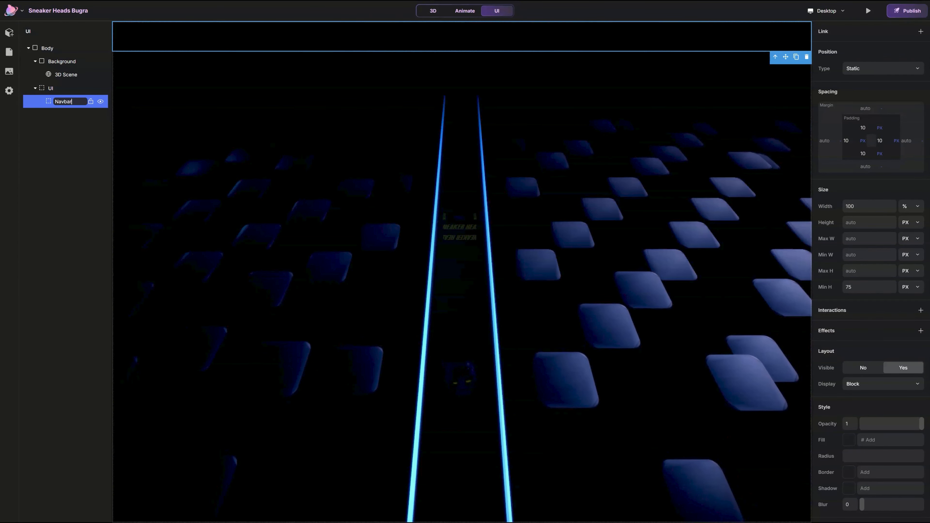
text(bar)
key(Return)
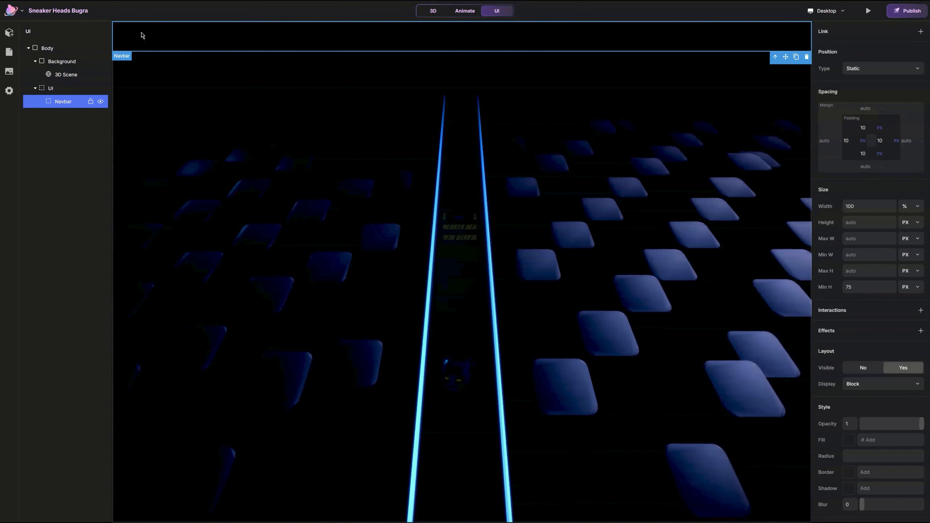
Step: Add a block containing an image with the Sneaker Heads logo asset, and nest it inside the Navbar
click(9, 33)
click(48, 82)
click(146, 67)
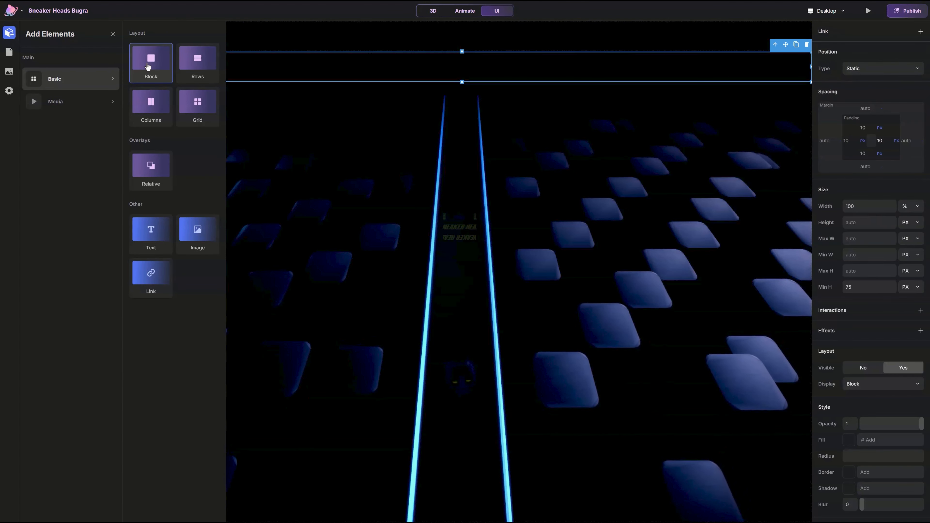
click(202, 253)
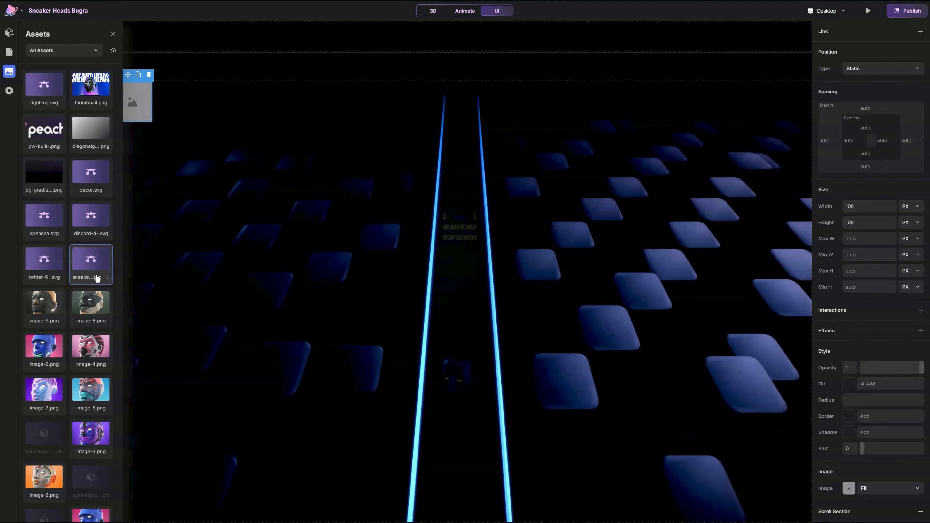
click(96, 273)
mouse_move(61, 130)
mouse_down()
mouse_move(72, 120)
mouse_move(62, 117)
mouse_up()
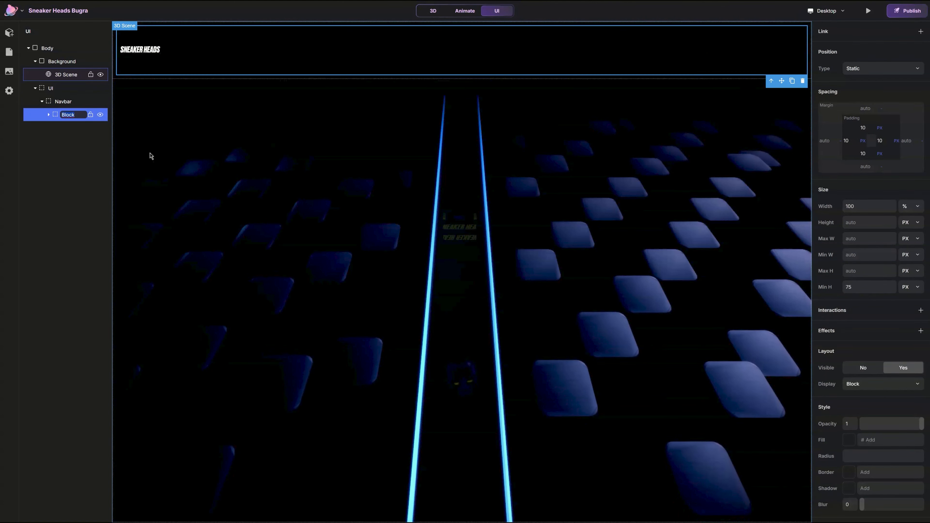
Step: Rename the block inside the Navbar as Logo
text(Lopg)
key(BackSpace)
key(BackSpace)
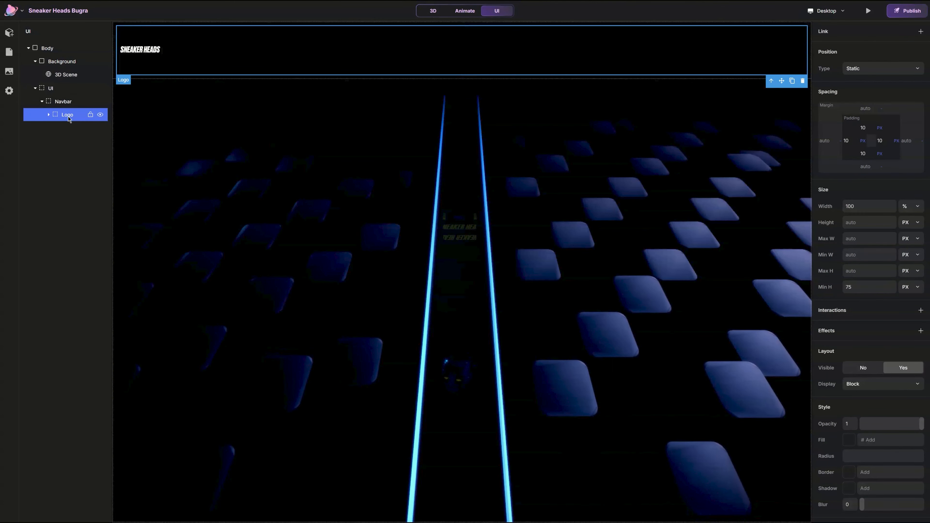
text(go)
Step: Set the logo image's width to auto and its height to 24 px
click(148, 49)
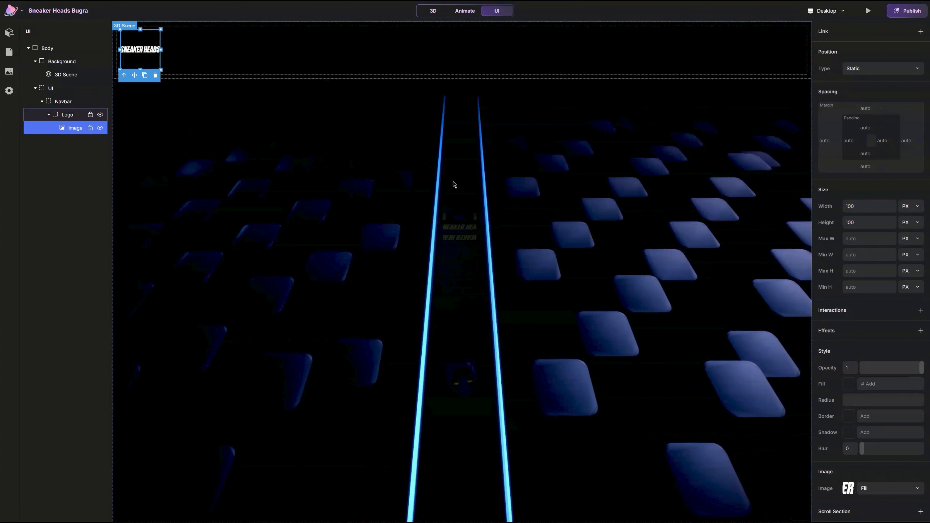
click(870, 207)
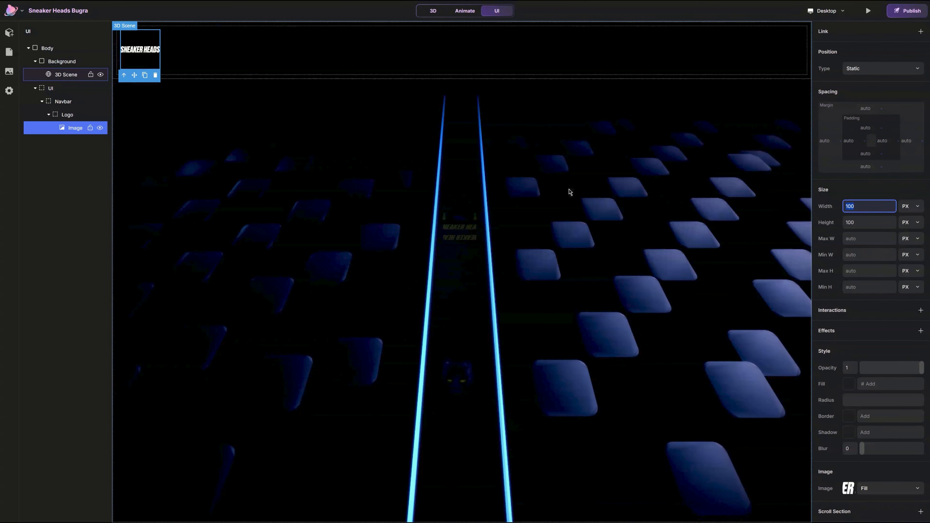
key(BackSpace)
click(865, 223)
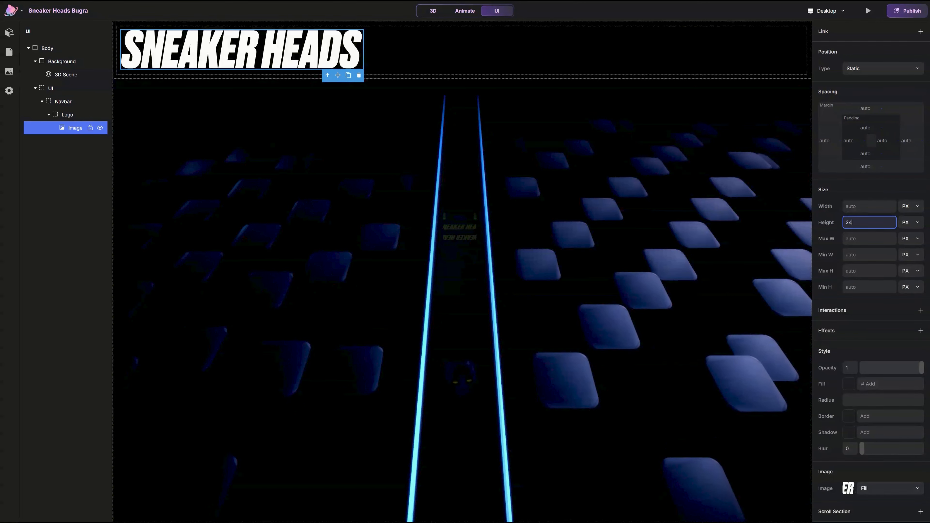
key(Return)
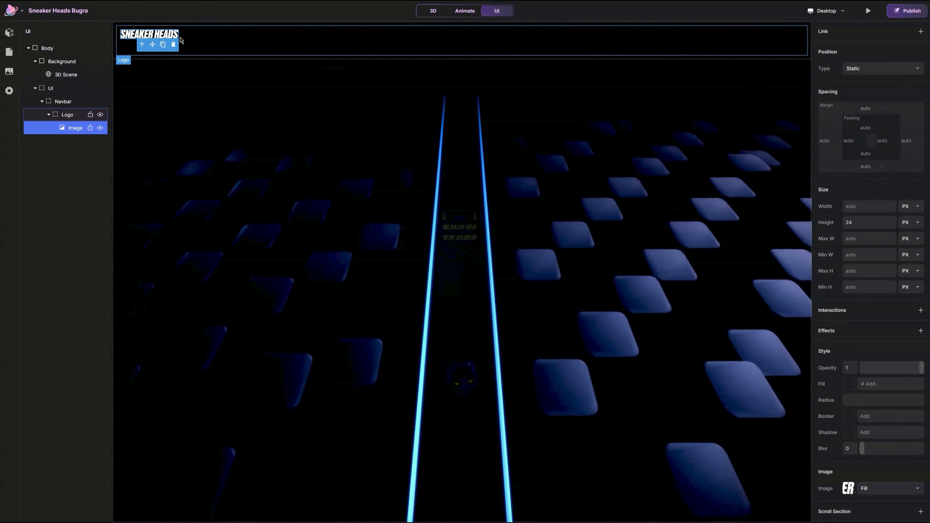
Step: Reset the Logo block's width and minimum height to auto
click(68, 115)
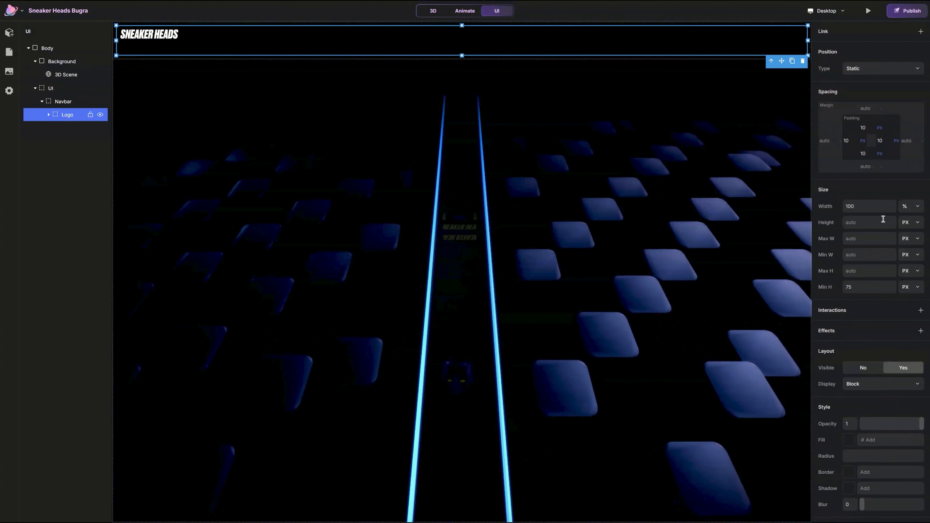
double_click(870, 207)
key(BackSpace)
double_click(873, 287)
key(BackSpace)
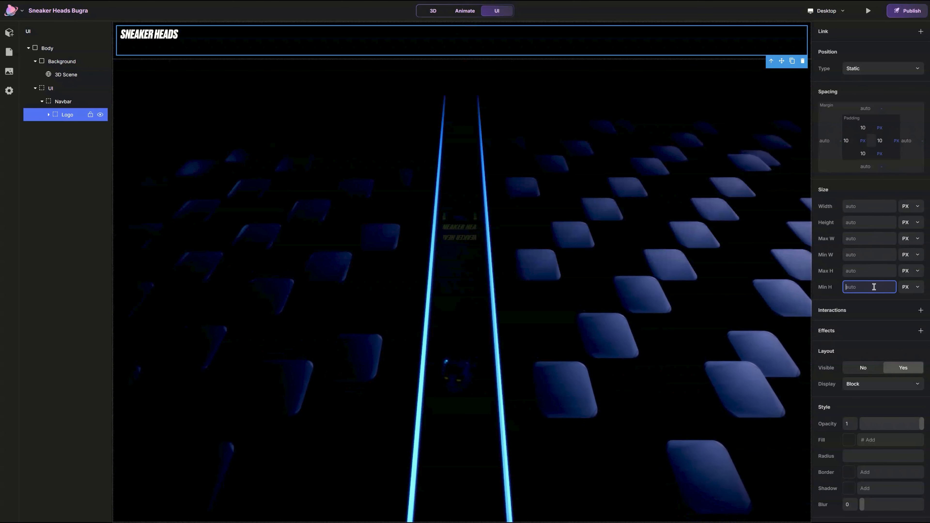
key(Return)
Step: Clear the Logo block's padding on all four sides
double_click(872, 129)
key(BackSpace)
double_click(883, 142)
key(BackSpace)
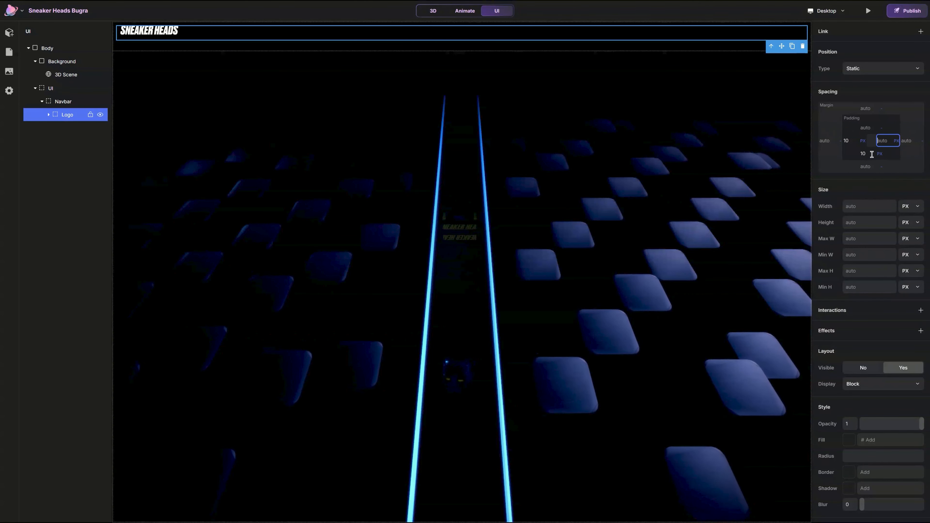
double_click(872, 154)
key(BackSpace)
double_click(853, 142)
key(BackSpace)
key(Return)
Step: Give the Logo block a Flex display with horizontal direction, Center distribution and centered alignment
scroll(853, 154, down, 1)
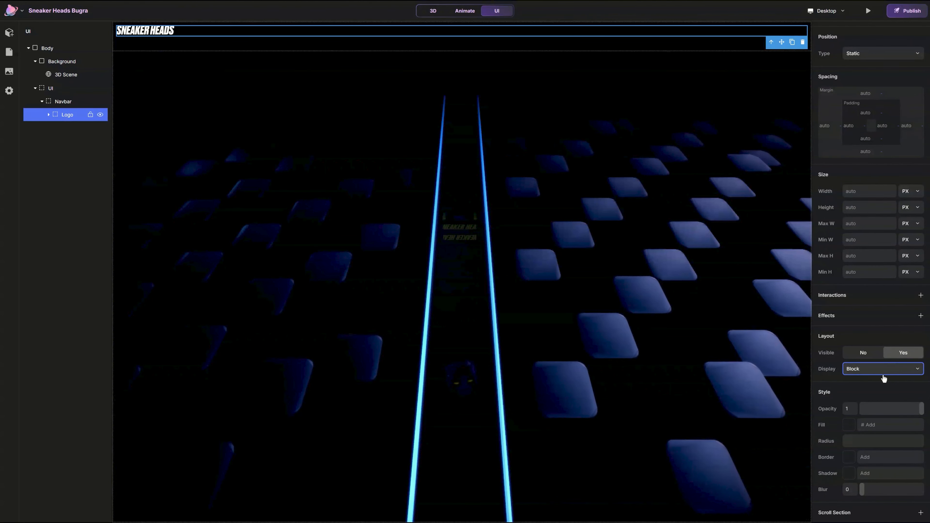
click(870, 393)
click(865, 387)
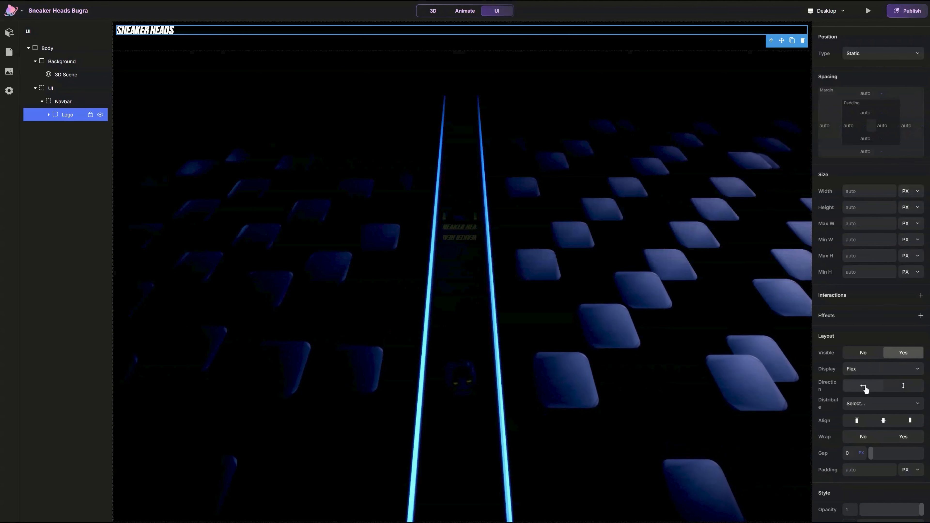
click(865, 404)
click(880, 422)
click(882, 421)
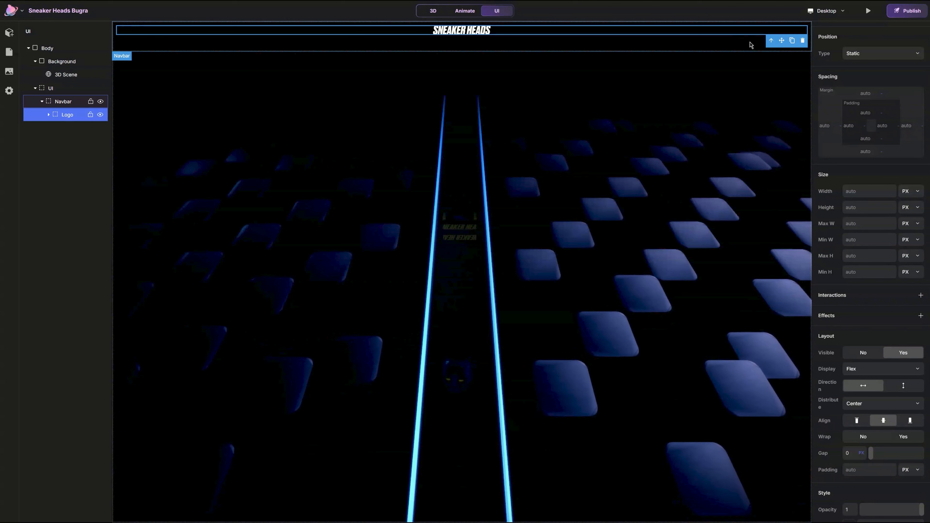
Step: Add a block holding a text element and nest it inside the Navbar below the Logo block
click(9, 32)
click(59, 78)
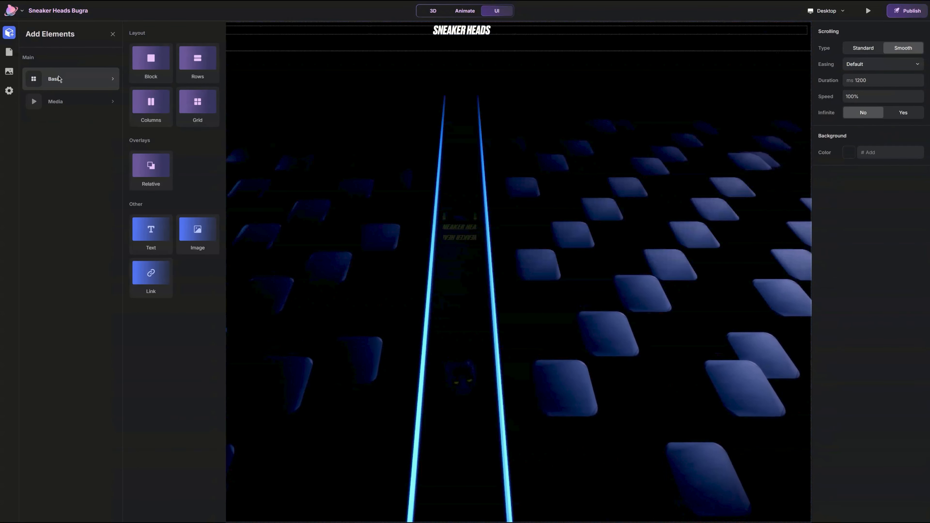
click(151, 61)
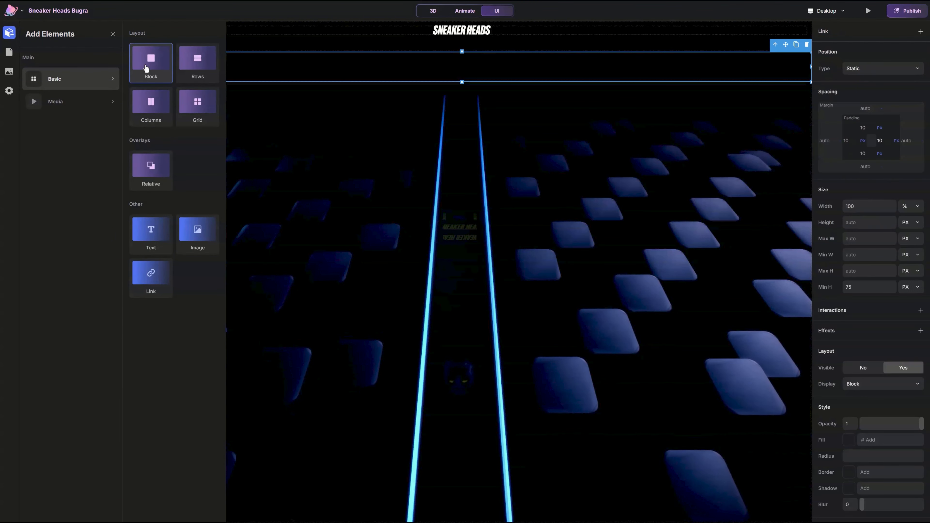
click(112, 34)
drag(54, 143, 70, 123)
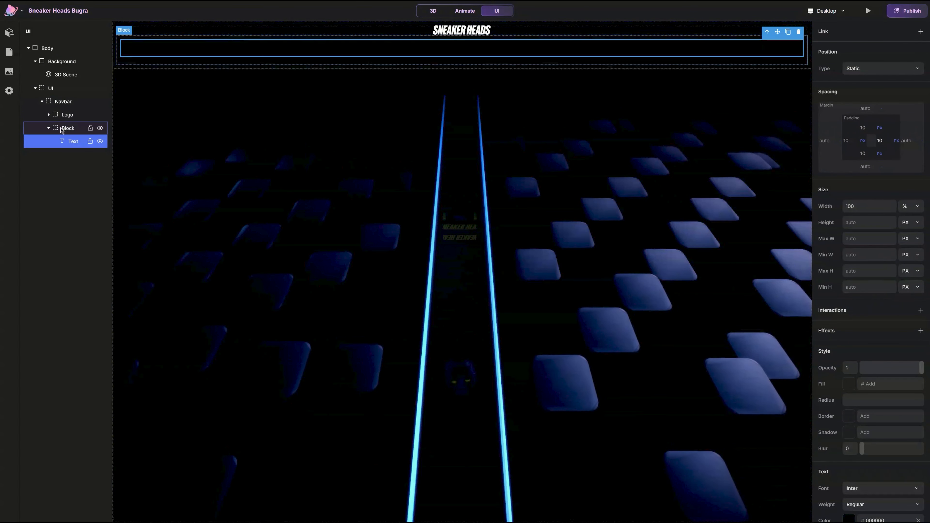
Step: Rename the block containing the text element as Socials
double_click(67, 129)
text(Socials)
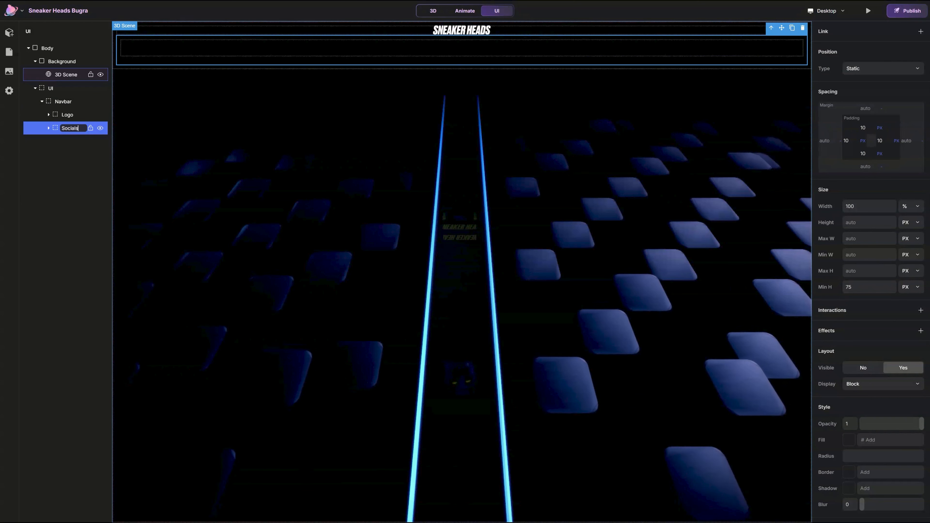
key(Return)
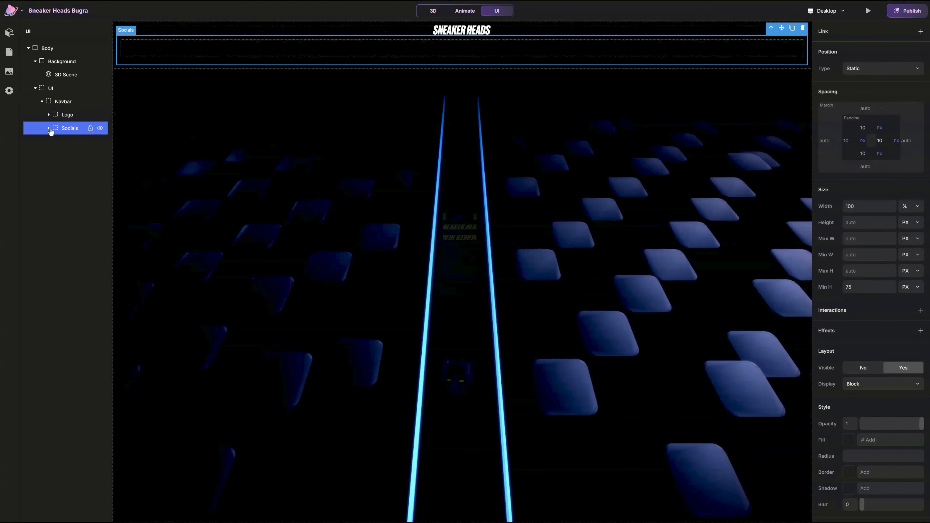
Step: Set the color of the text inside the Socials block to white, FFFFFF
click(49, 128)
click(73, 141)
scroll(871, 366, down, 3)
click(848, 399)
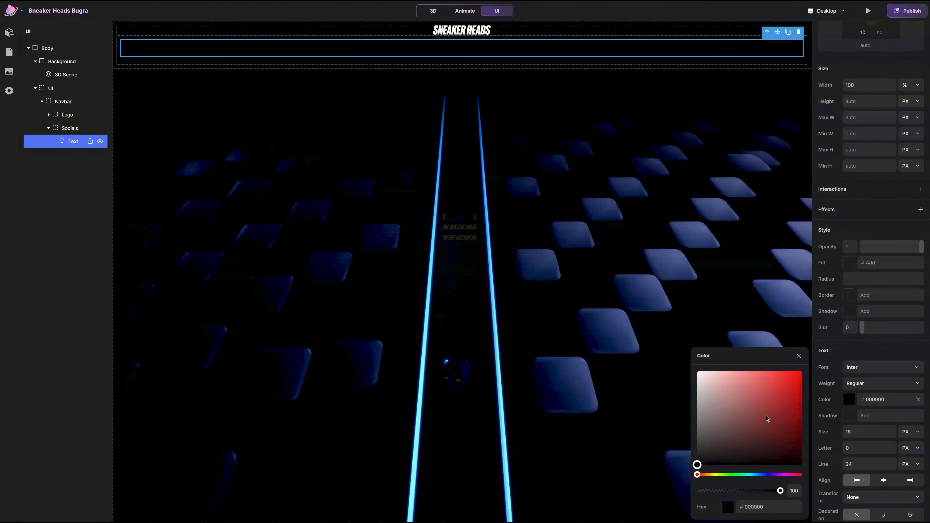
click(799, 355)
Step: Reset the width of the text element in the Socials block to auto
scroll(880, 226, up, 3)
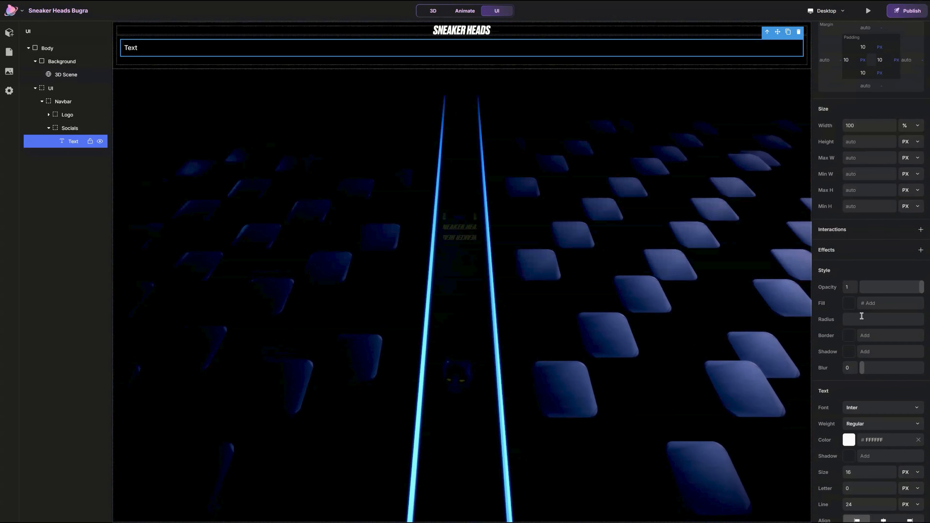
double_click(871, 167)
key(BackSpace)
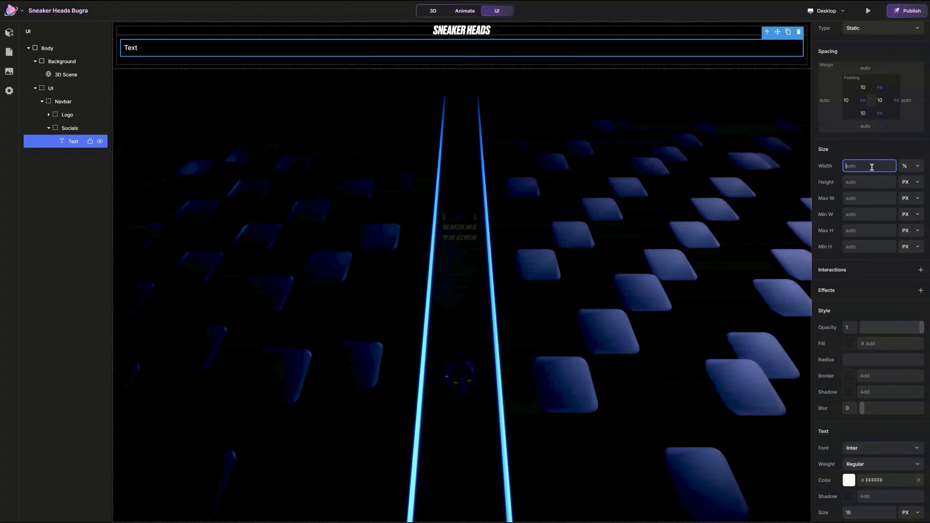
key(Return)
Step: Reset the Socials block's width and minimum height to auto
click(70, 128)
double_click(872, 208)
key(BackSpace)
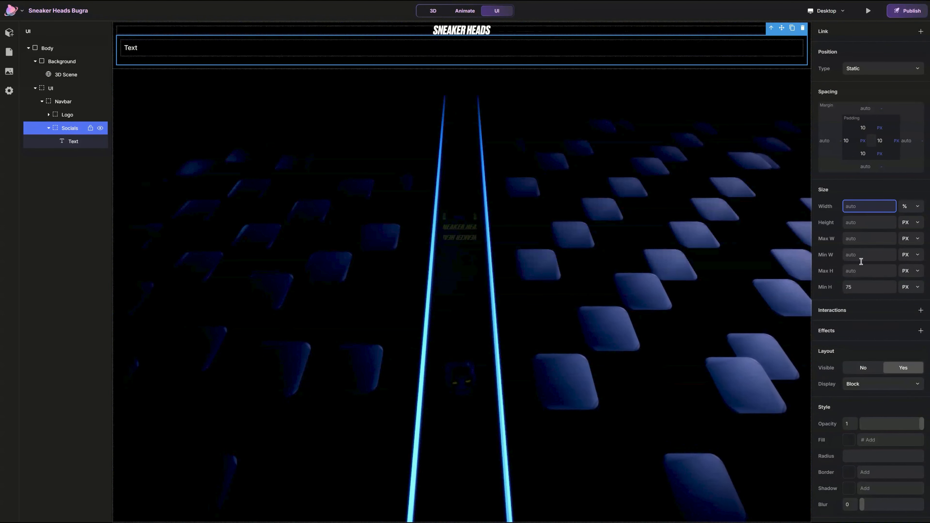
double_click(863, 286)
key(BackSpace)
Step: Replace the placeholder text in the Socials block with "JOIN US"
double_click(149, 41)
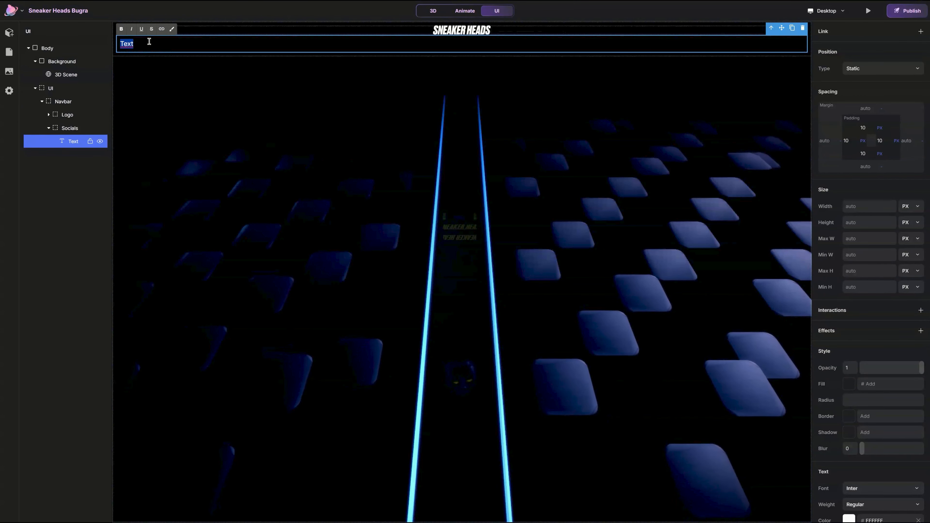
text(JOIN US)
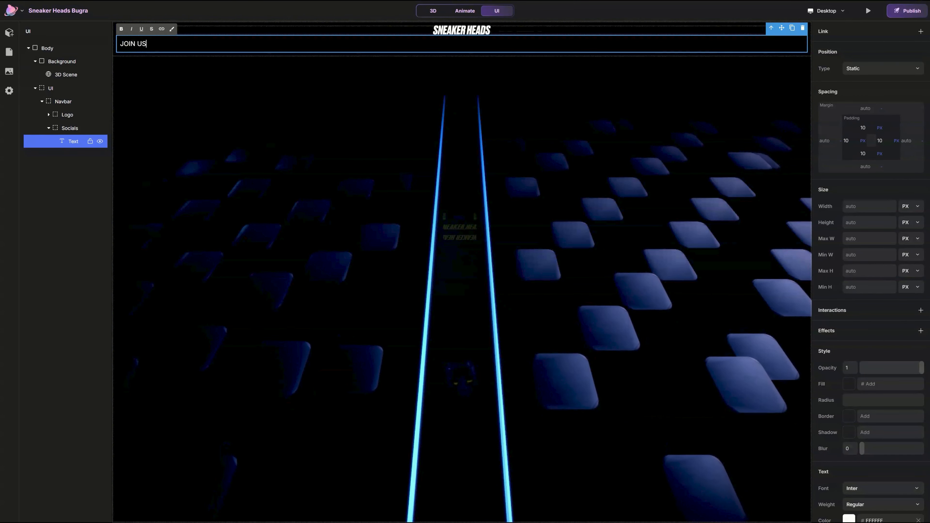
Step: Set the JOIN US text's font to the custom druktextwide-medium-trial and its size to 14 px
scroll(875, 330, down, 4)
click(876, 341)
click(775, 366)
click(755, 392)
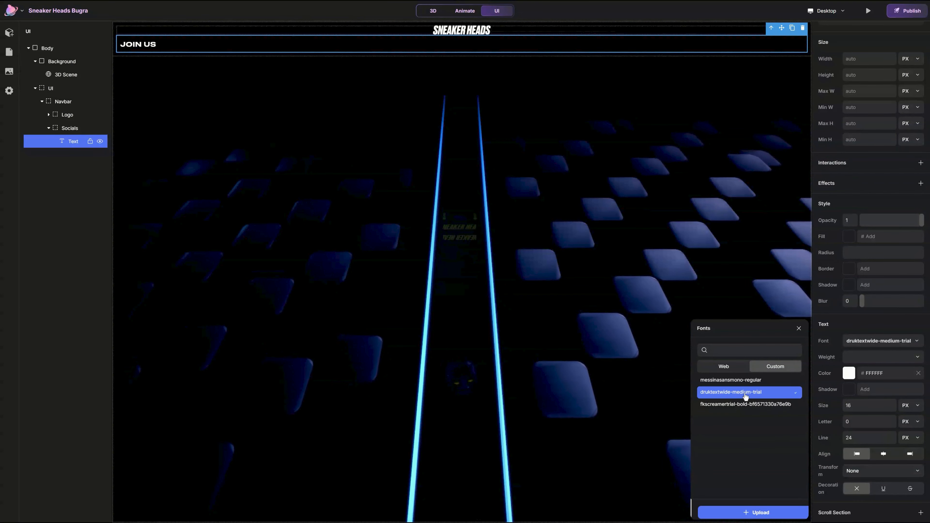
click(858, 404)
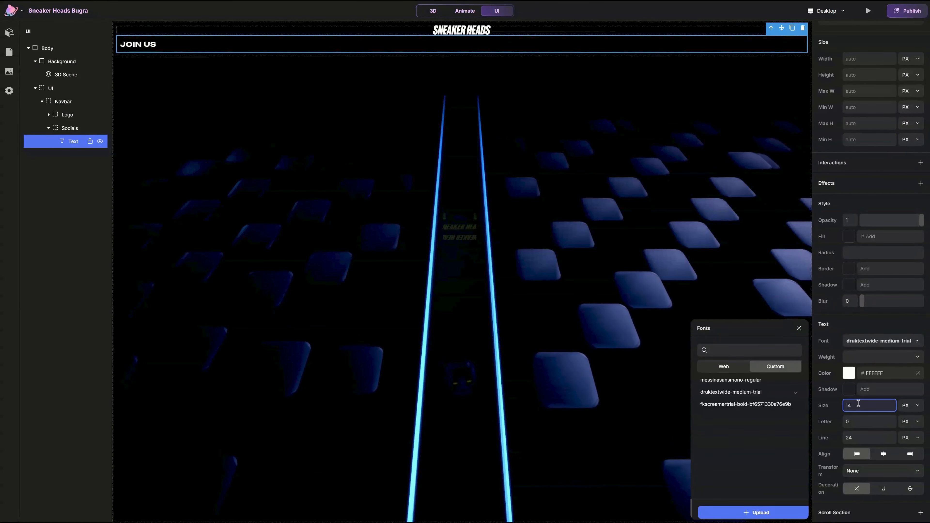
key(Return)
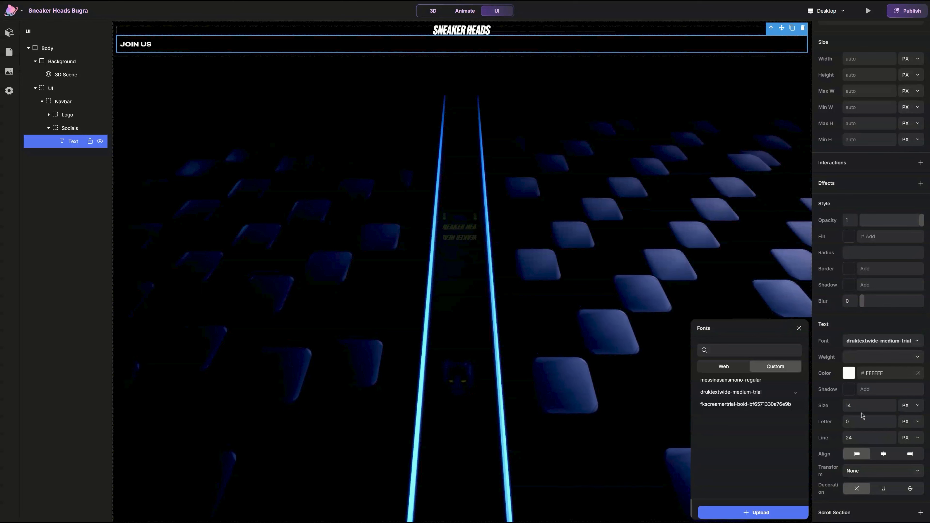
click(798, 327)
Step: Reduce the opacity of the JOIN US text color to 50
click(848, 373)
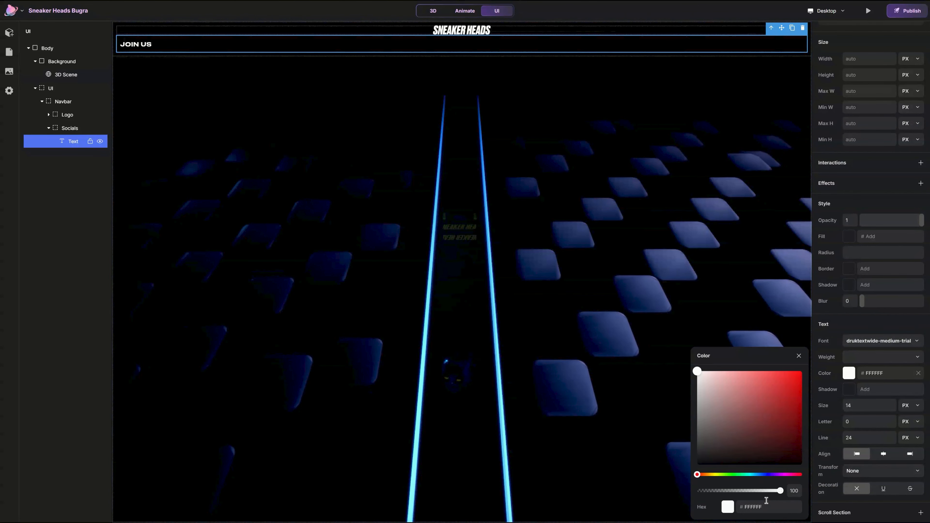
drag(779, 491, 739, 494)
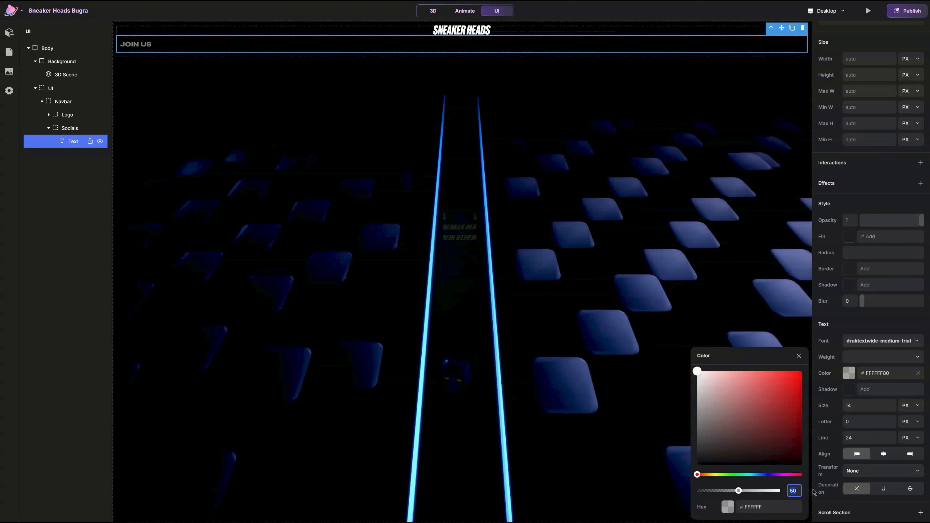
click(786, 358)
click(799, 356)
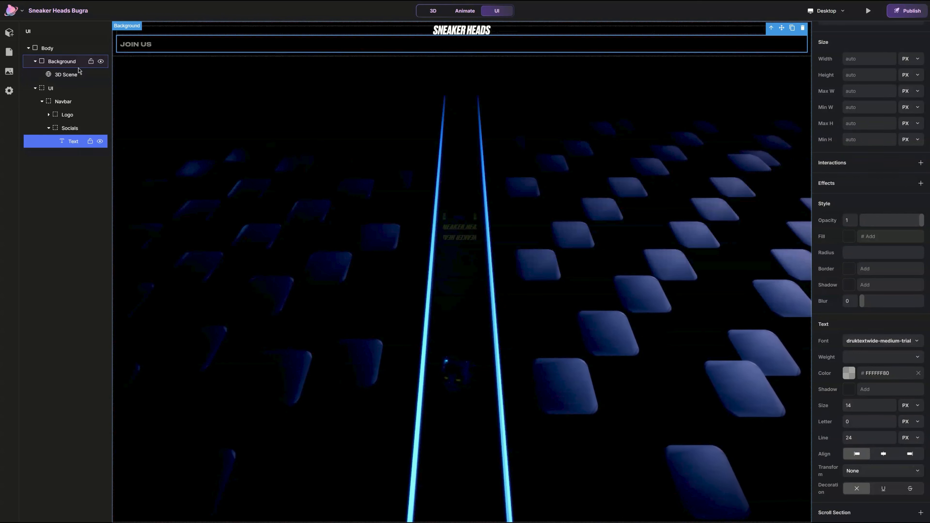
Step: Add a new block and an image using opensea.svg, and nest the image inside the block
click(9, 33)
click(148, 62)
click(210, 235)
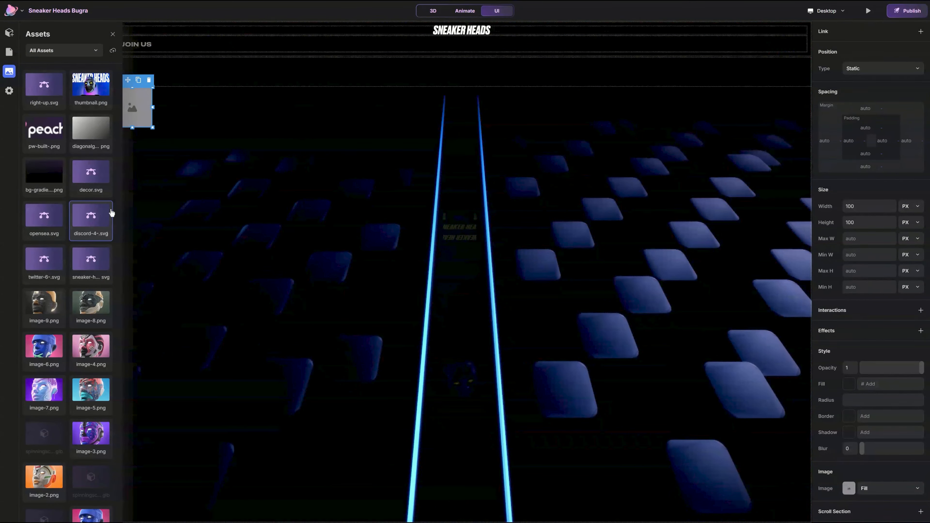
click(51, 214)
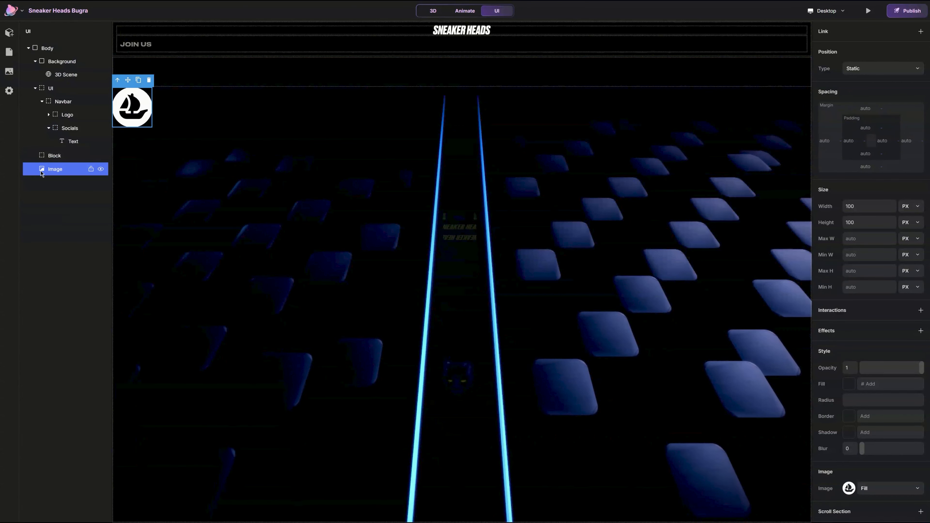
drag(42, 173, 55, 157)
Step: Reset the new block's width, minimum height and padding to auto
click(55, 155)
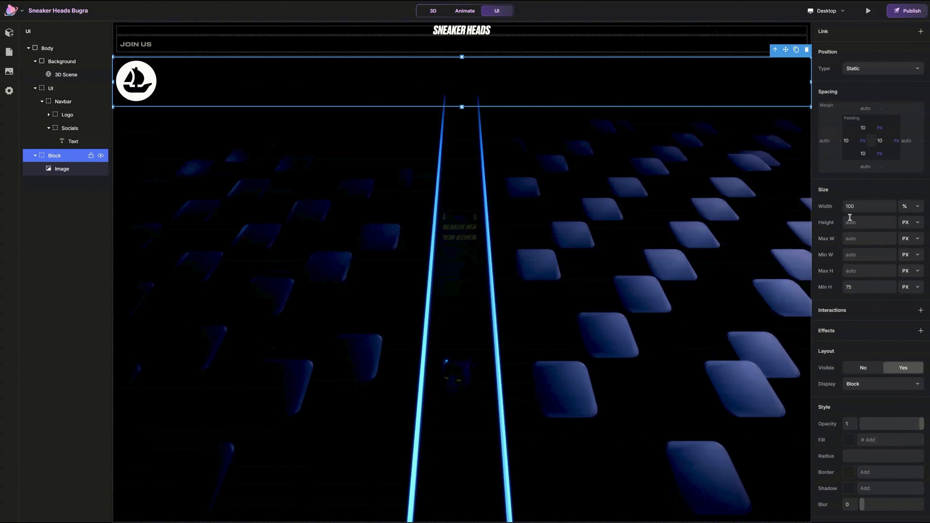
click(854, 206)
click(862, 285)
key(BackSpace)
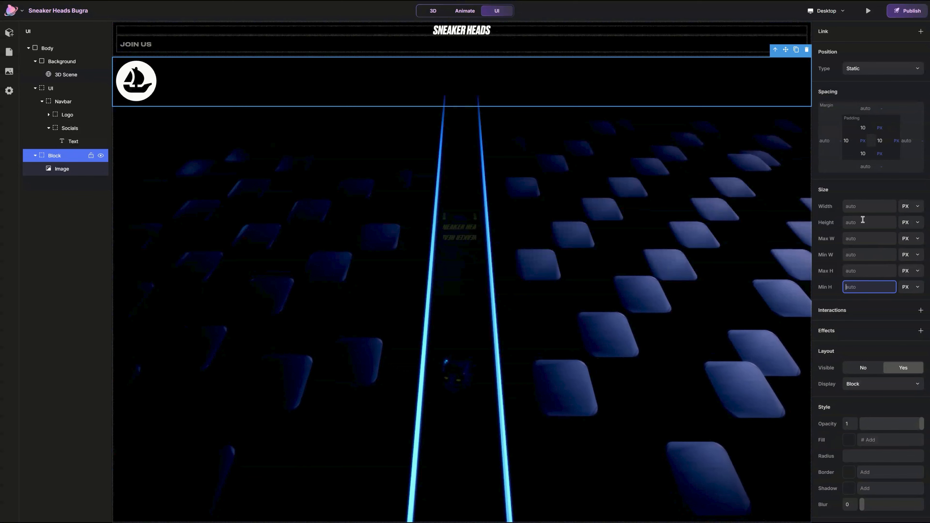
click(864, 127)
key(BackSpace)
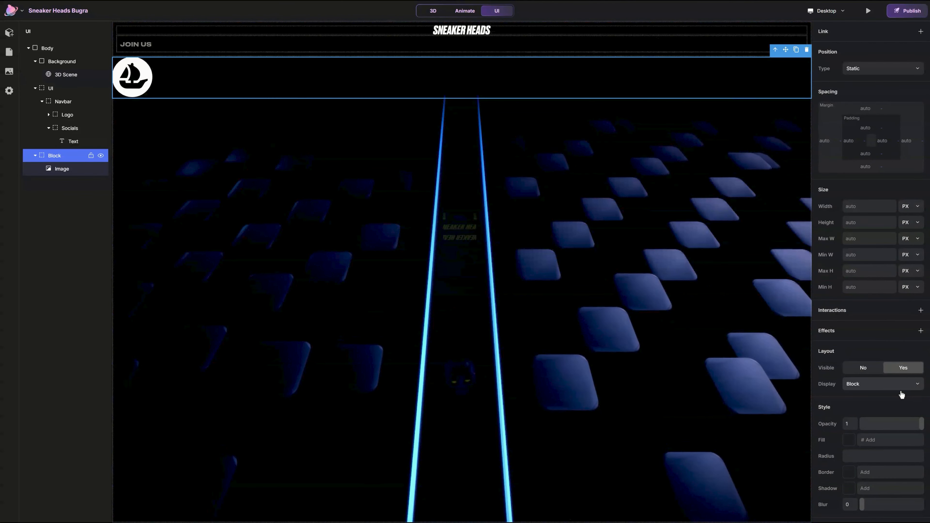
Step: Set the block's display to Flex with horizontal direction, center distribution and center alignment
click(902, 386)
click(901, 395)
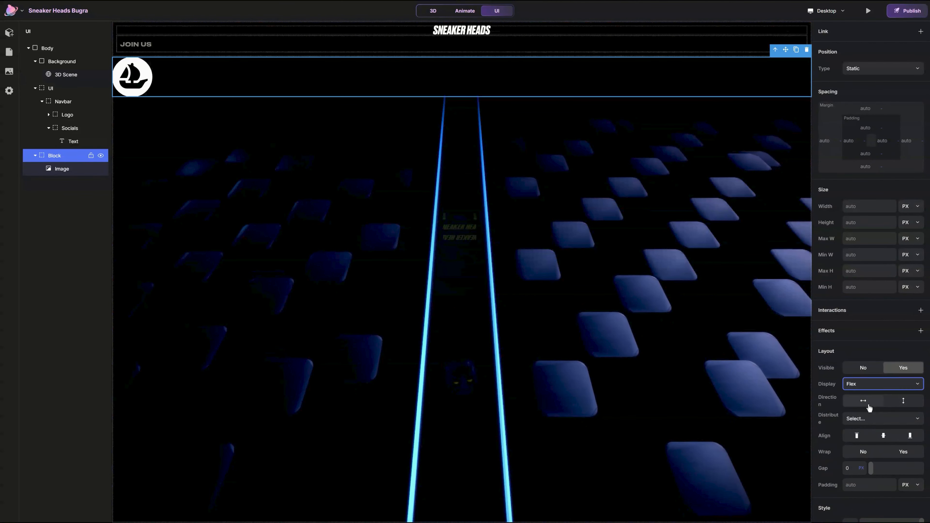
click(868, 403)
click(870, 421)
click(874, 431)
Step: Reset the OpenSea image's height to auto and set its width to 100%
click(452, 78)
click(868, 224)
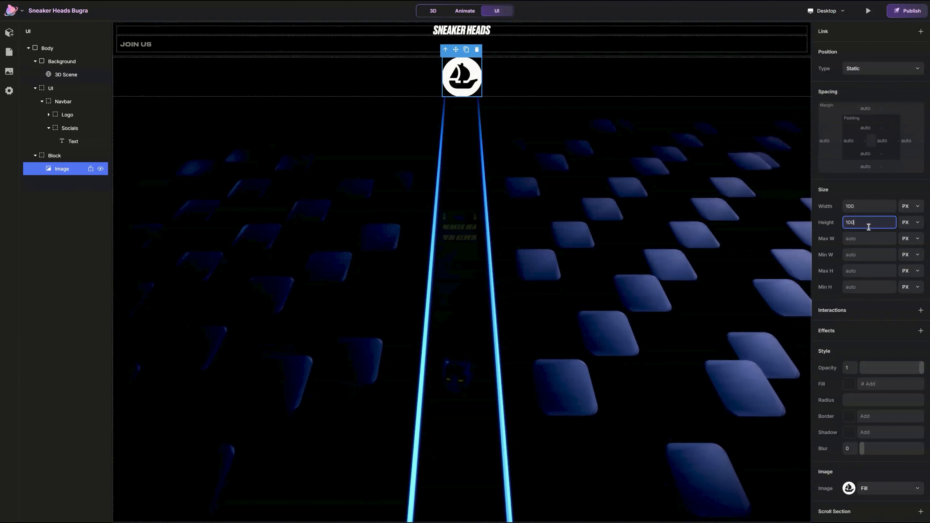
key(Return)
click(914, 208)
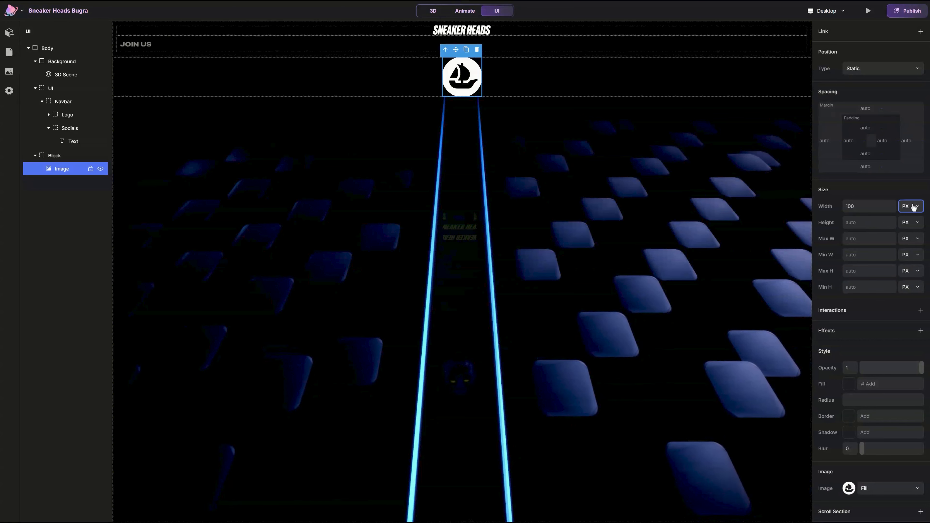
click(911, 216)
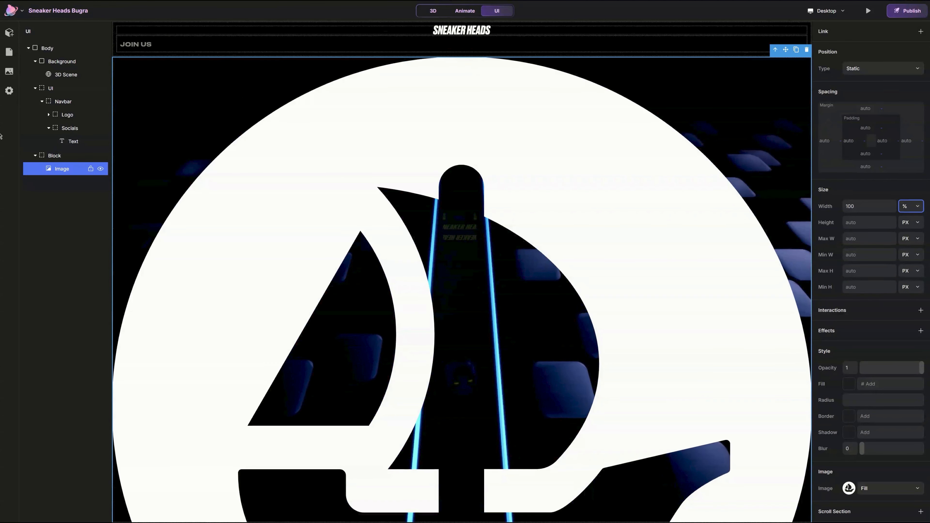
Step: Set the width of the block containing the OpenSea image to 24 px
click(96, 154)
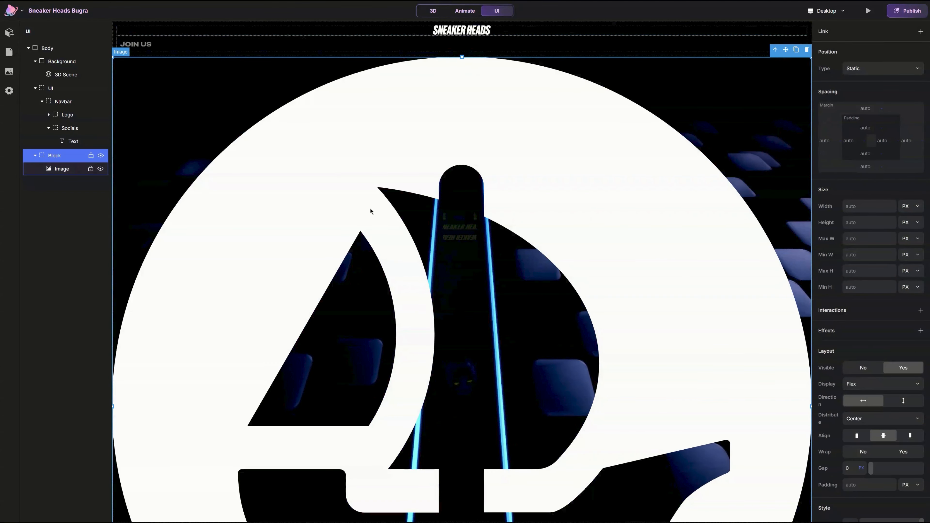
click(860, 206)
text(24)
key(Return)
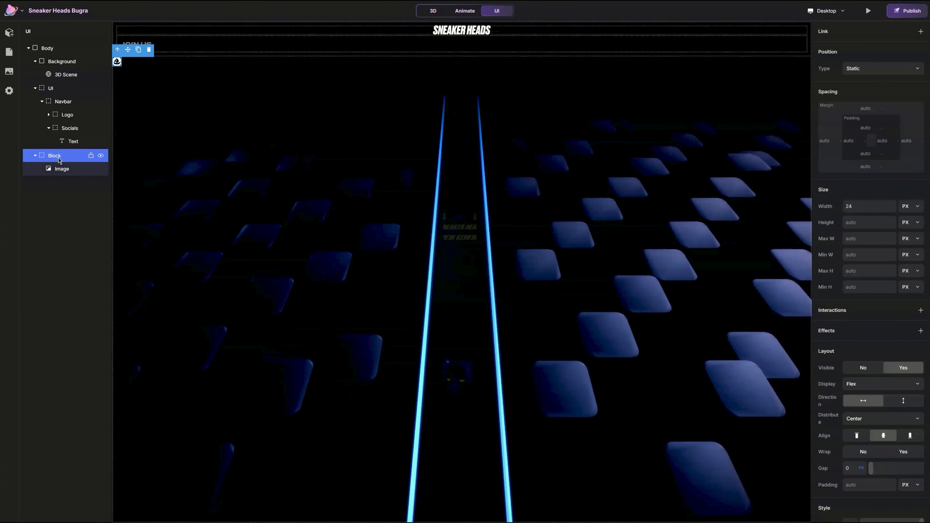
Step: Rename the icon block to Opensea and move it into the Socials block below the text
text(Opense)
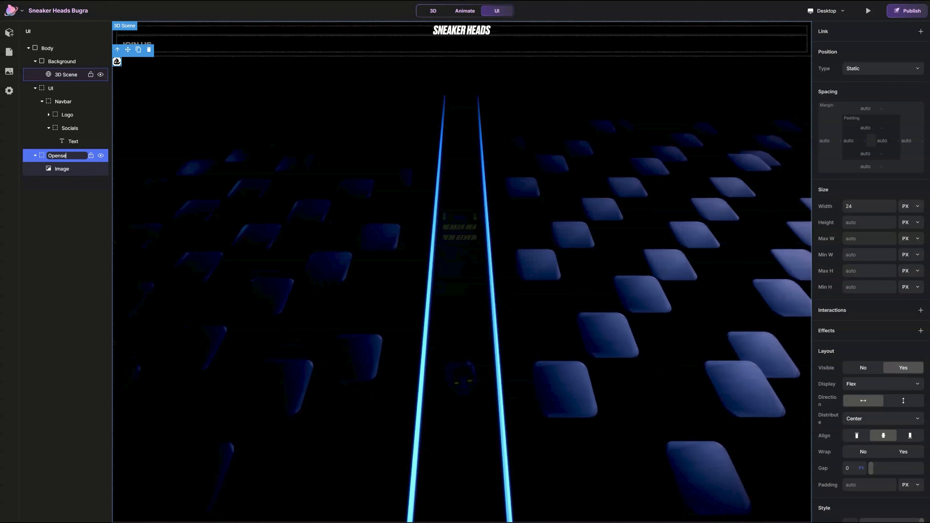
text(a)
key(Return)
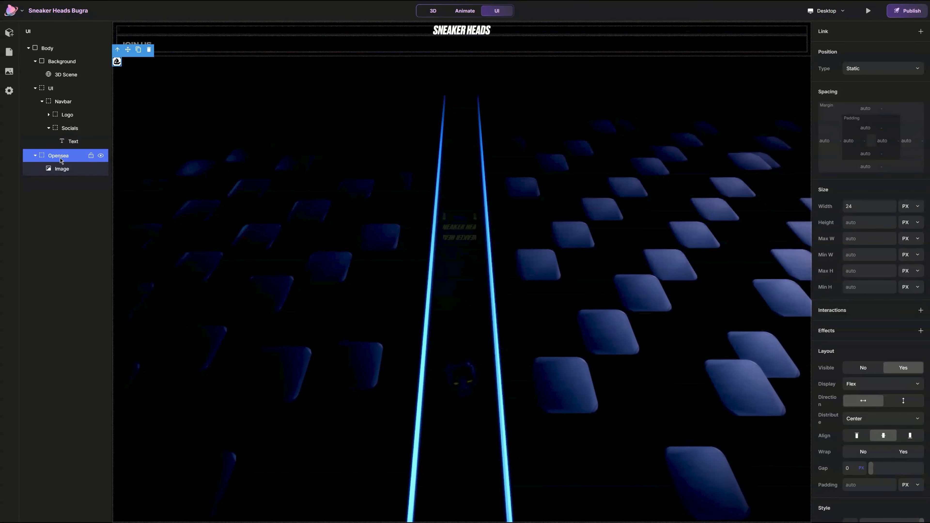
drag(60, 160, 84, 159)
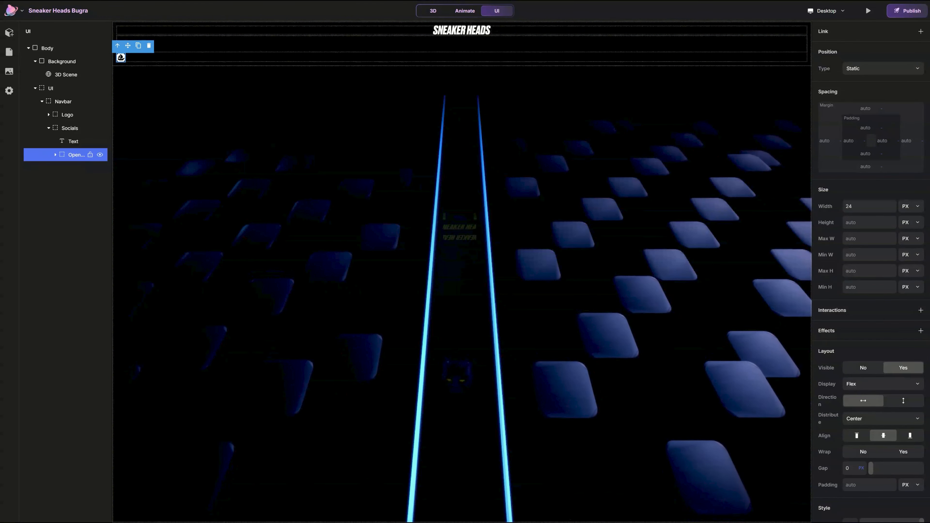
Step: Duplicate the Opensea block and rename the copy to Discord
key(super+d)
double_click(78, 170)
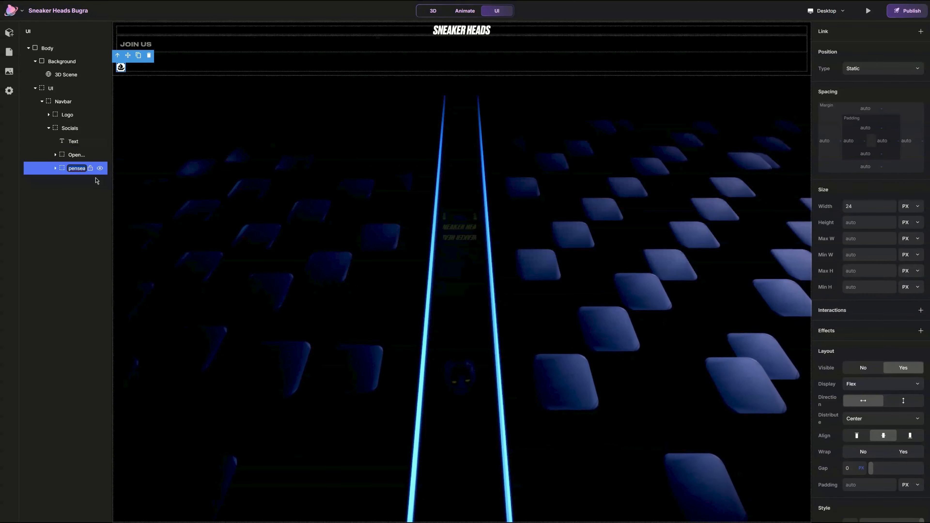
key(Home)
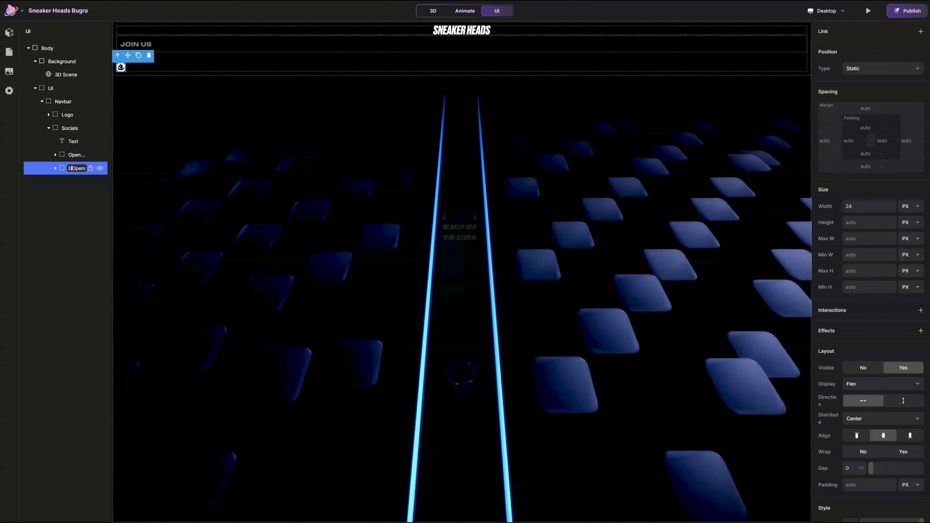
key(Return)
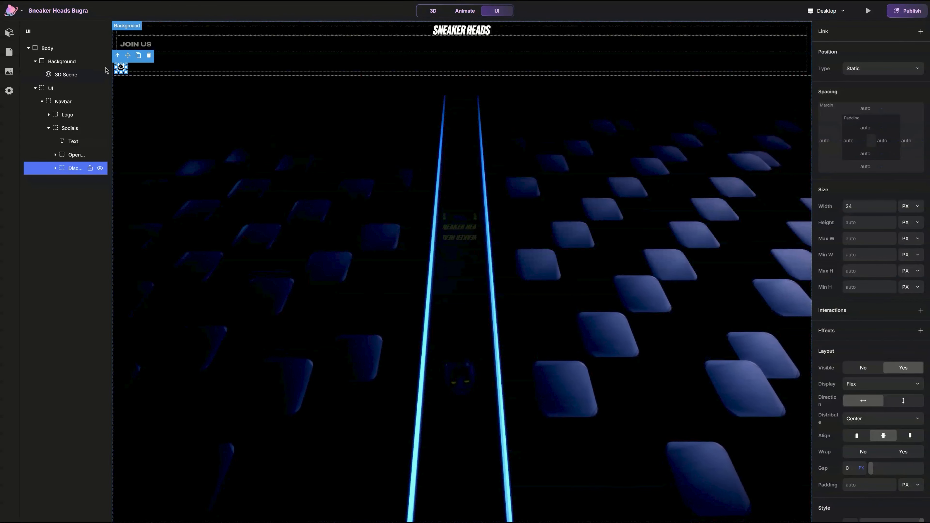
Step: Replace the image inside the Discord block with the Discord logo
click(121, 68)
click(848, 488)
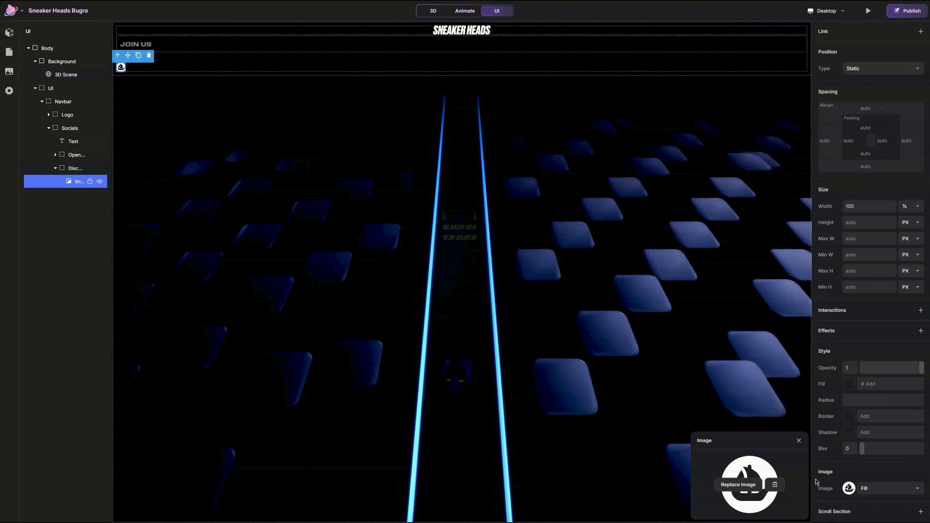
click(738, 489)
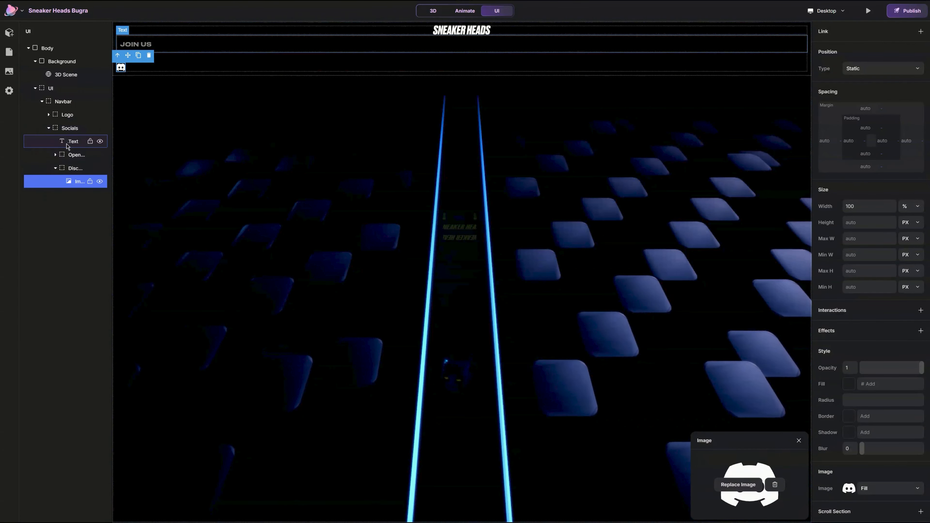
Step: Duplicate the Discord block and rename the copy to X
click(69, 144)
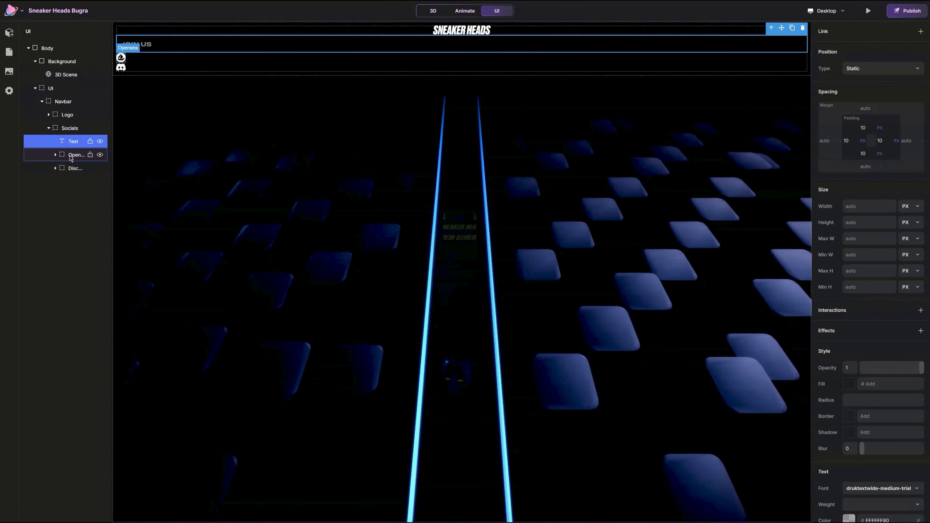
click(75, 169)
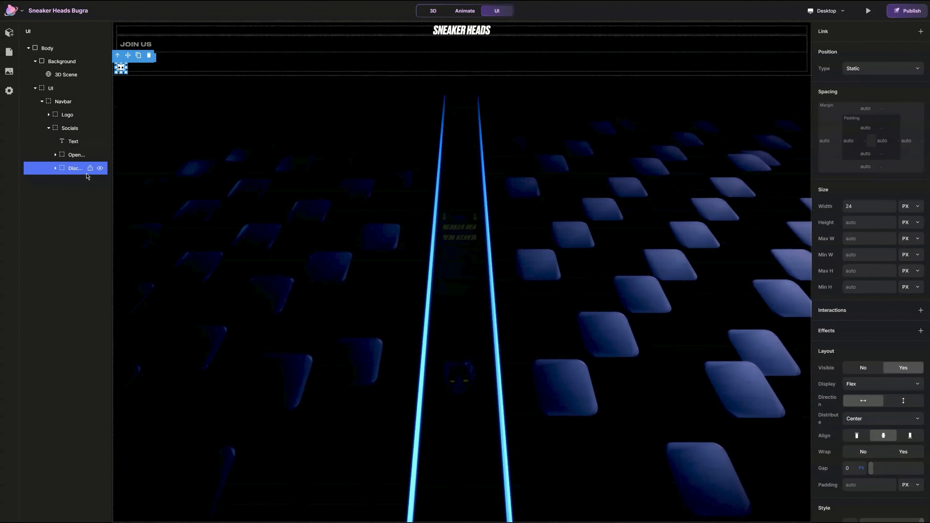
key(ctrl+d)
double_click(77, 182)
text(X)
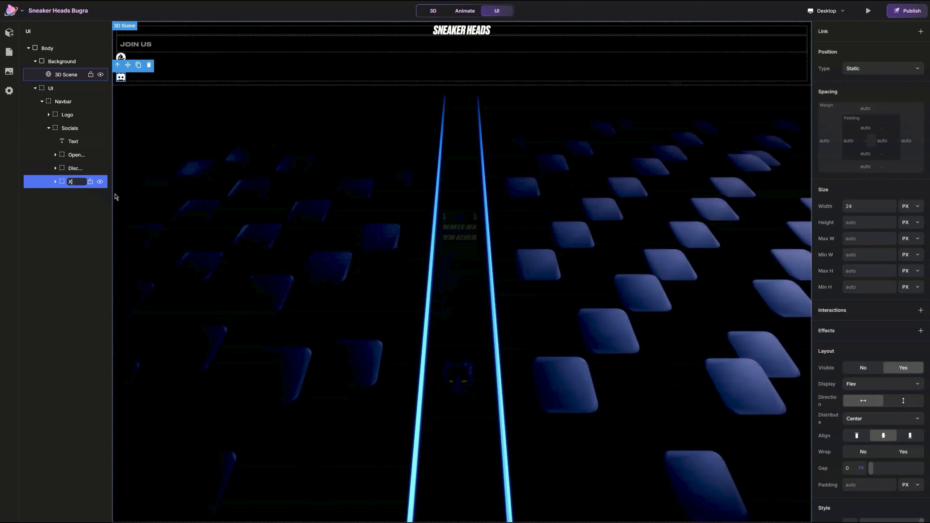
Step: Replace the image inside the X block with the X logo
click(121, 78)
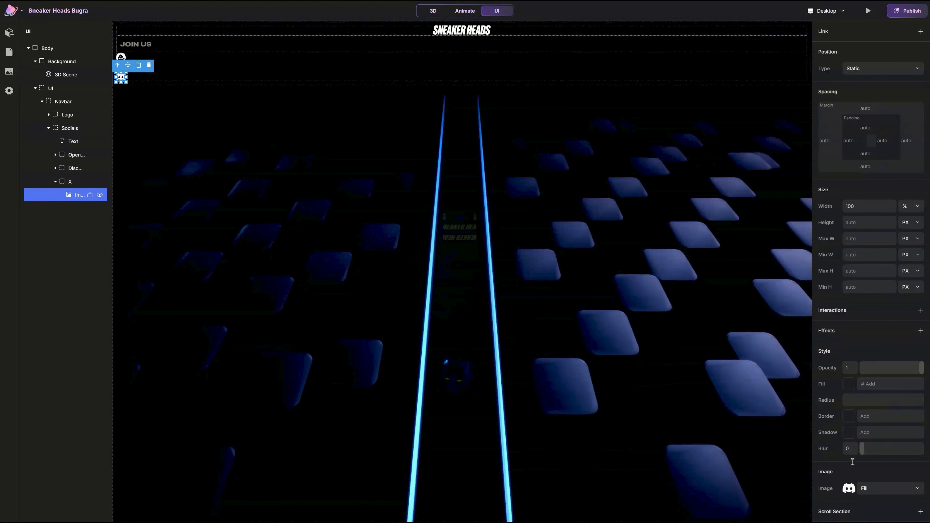
click(848, 490)
click(753, 490)
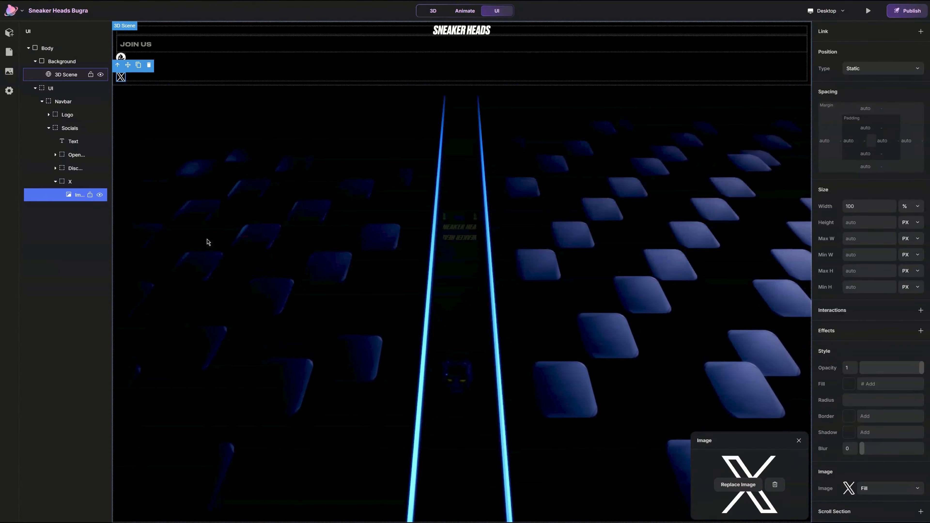
click(205, 240)
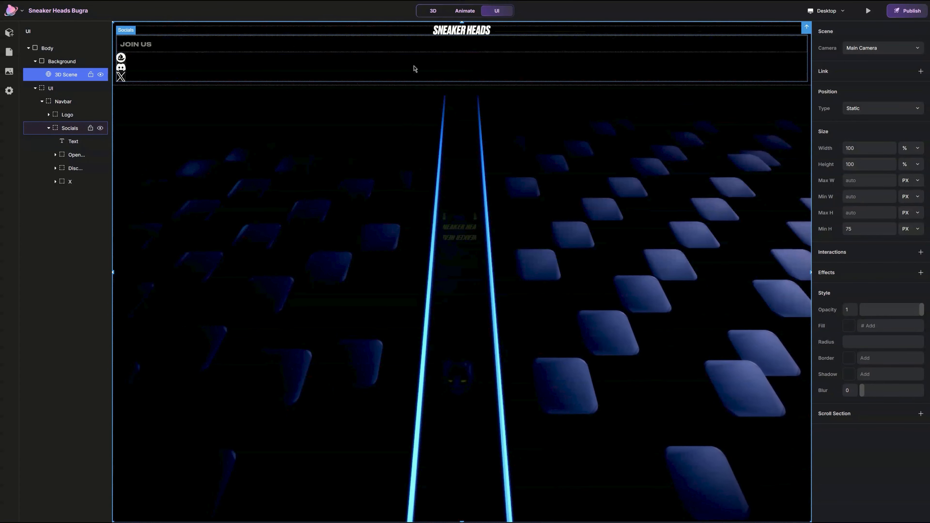
Step: Give the Navbar a horizontal Flex layout with Space Between distribution and centered alignment, and clear its minimum height
click(63, 101)
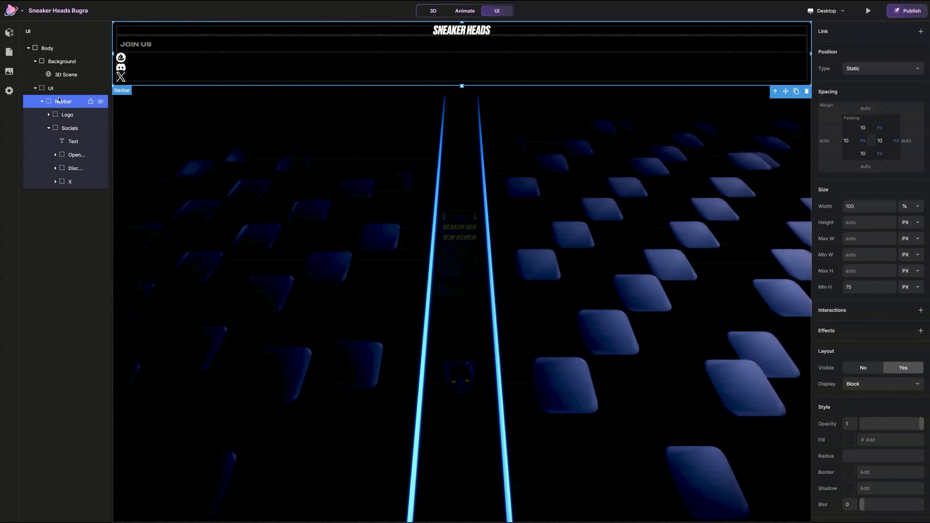
scroll(868, 355, down, 1)
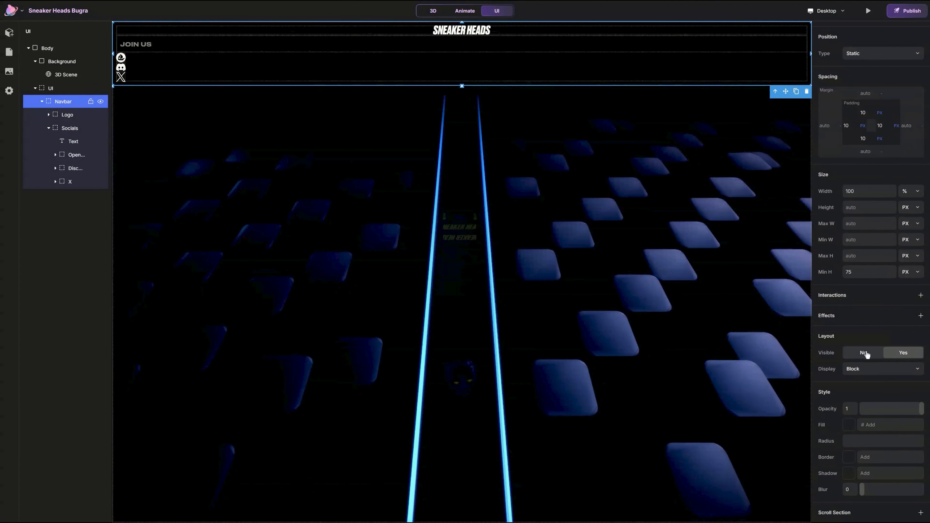
click(866, 369)
click(865, 384)
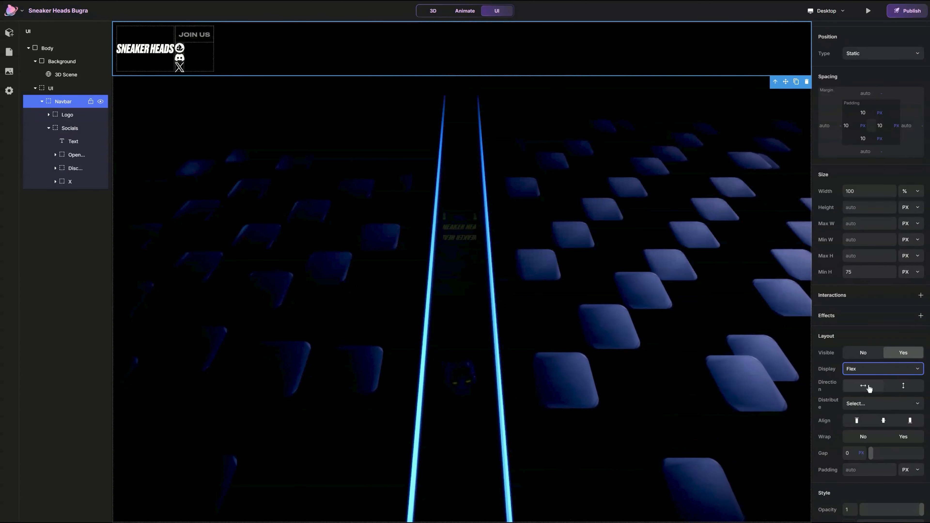
click(867, 385)
click(866, 403)
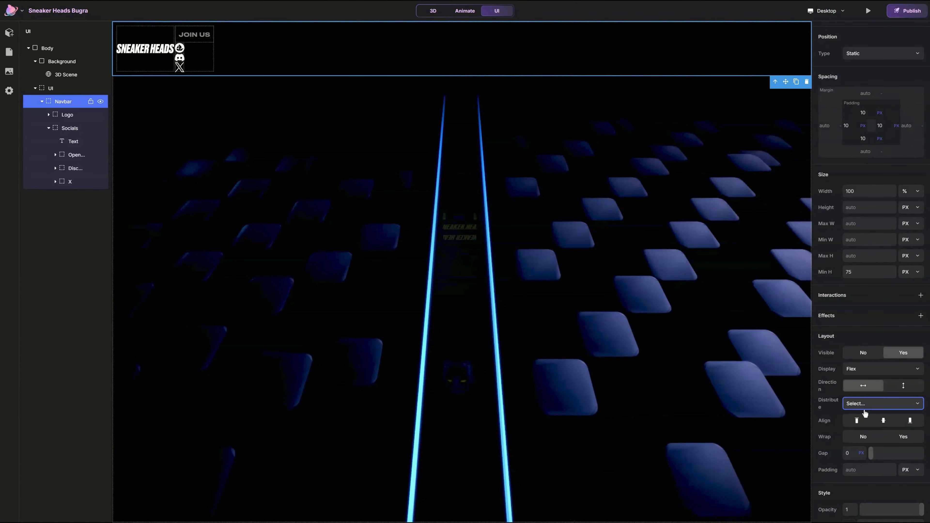
click(871, 446)
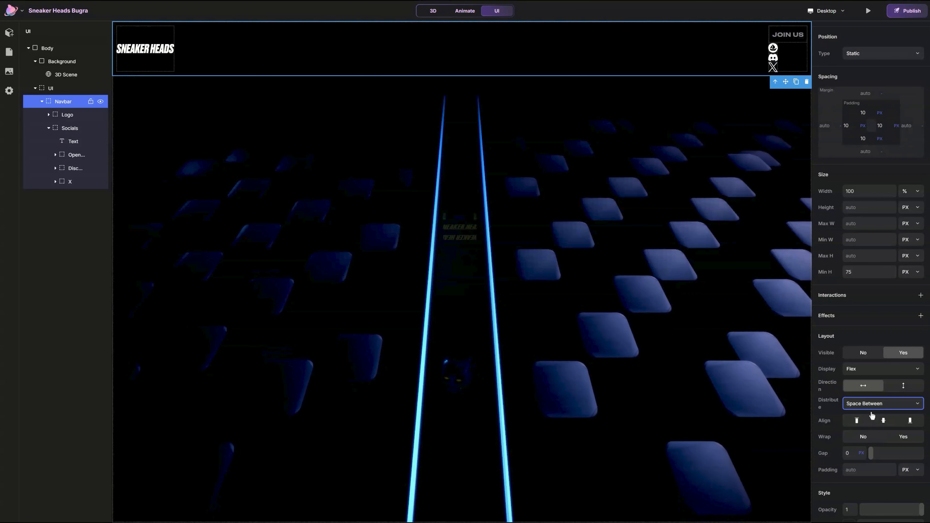
click(884, 422)
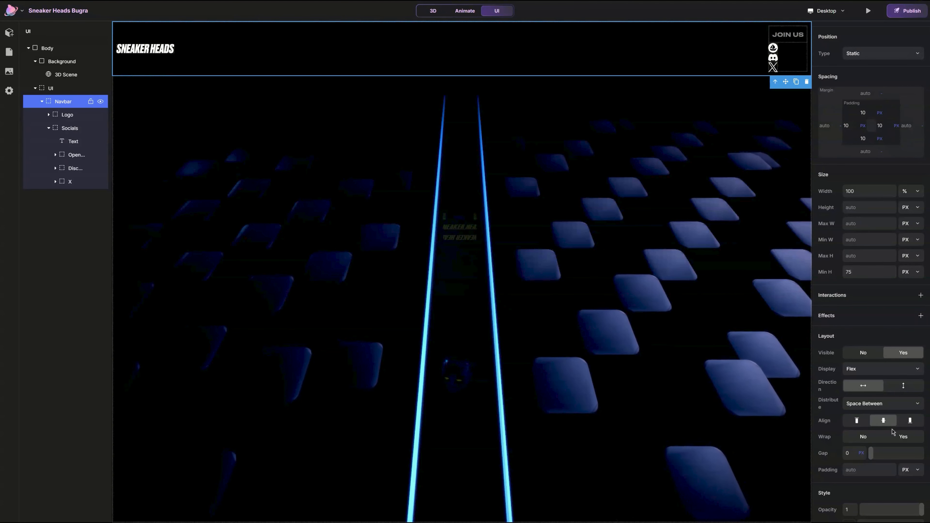
double_click(866, 271)
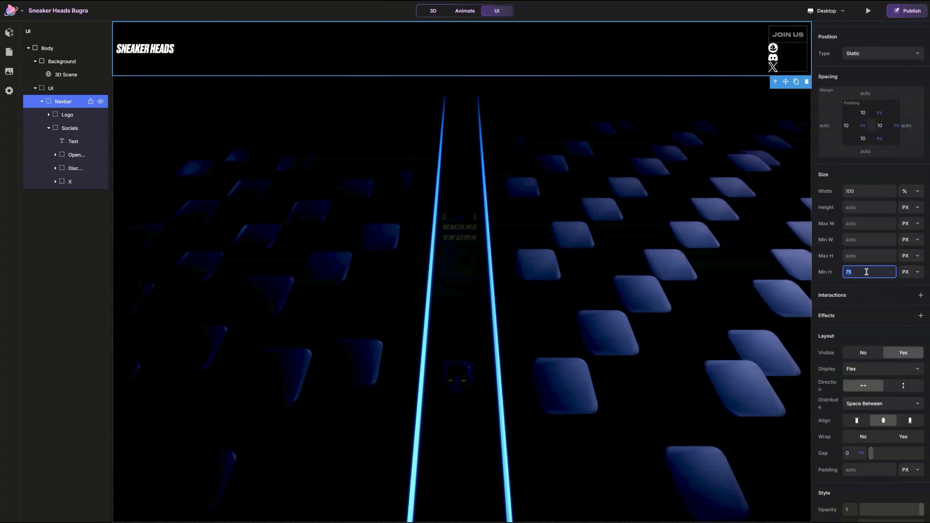
key(Return)
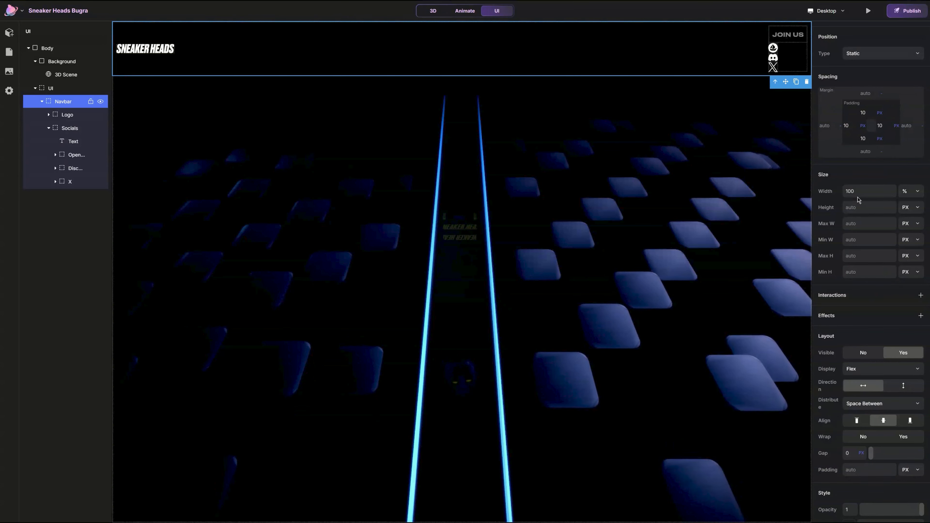
Step: Set the Socials block to a horizontal Flex layout with centered distribution and alignment and a gap of 8 px
click(70, 127)
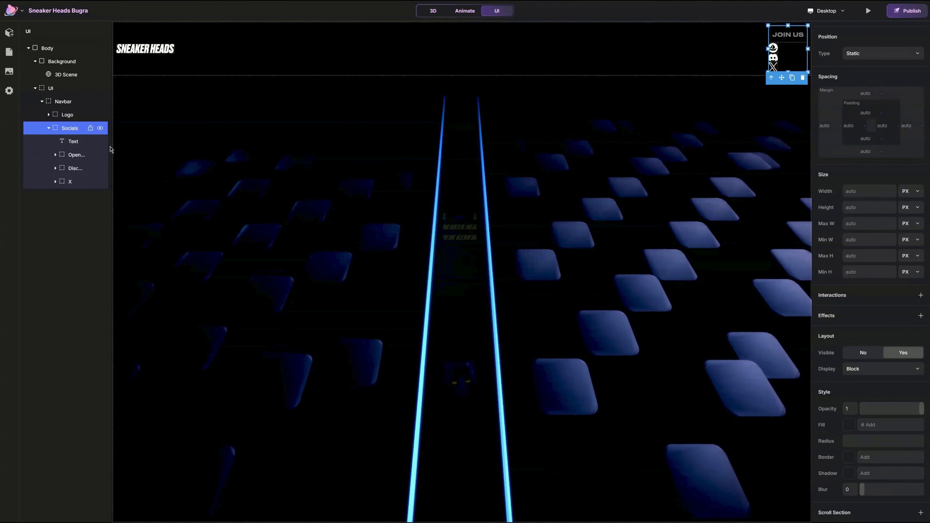
click(878, 369)
click(873, 380)
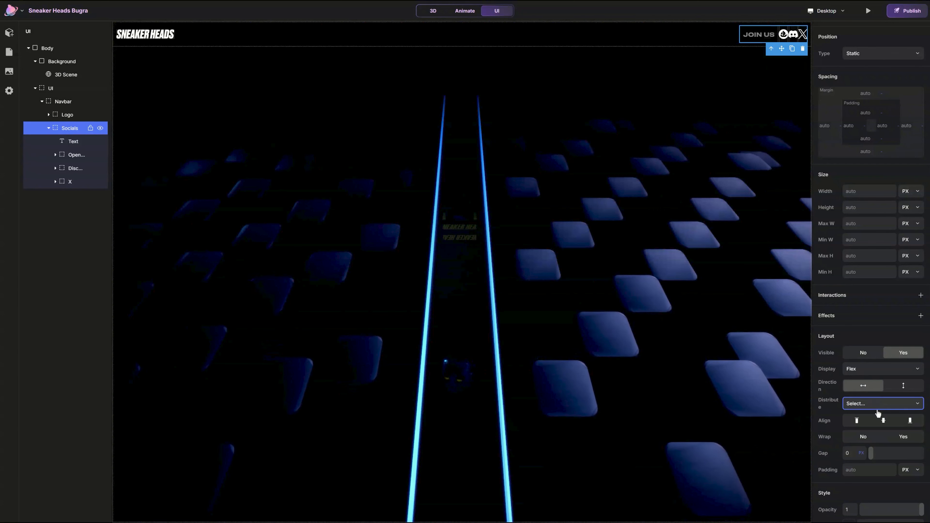
click(882, 421)
click(849, 452)
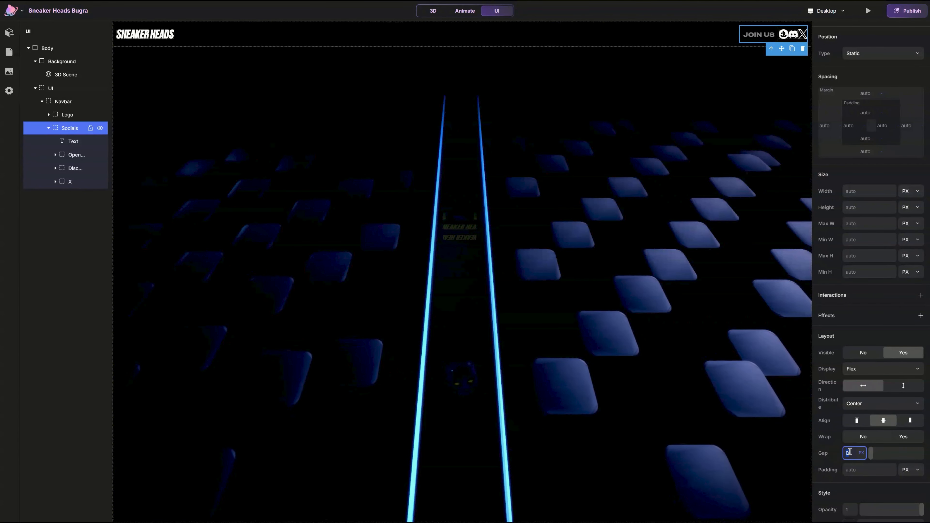
text(8)
key(Return)
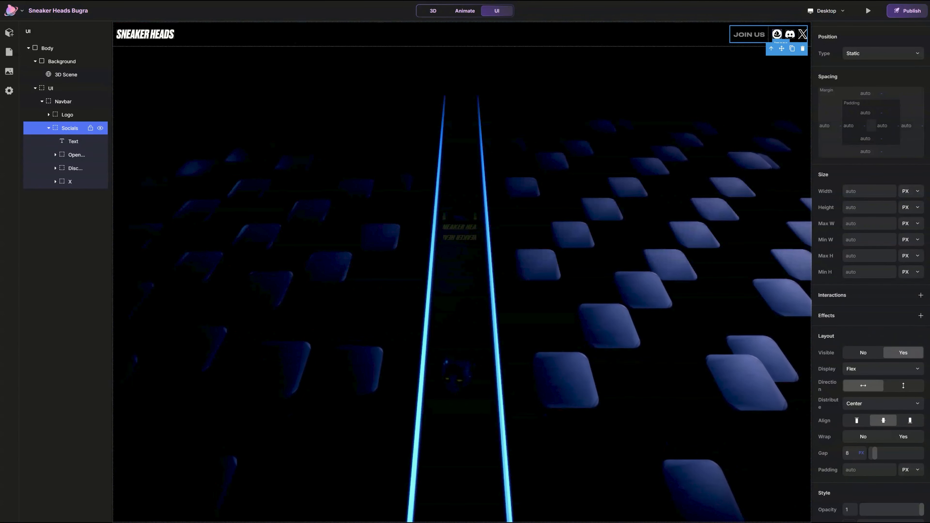
Step: Set the width of the Opensea, Discord and X icon blocks to 20 px
click(776, 34)
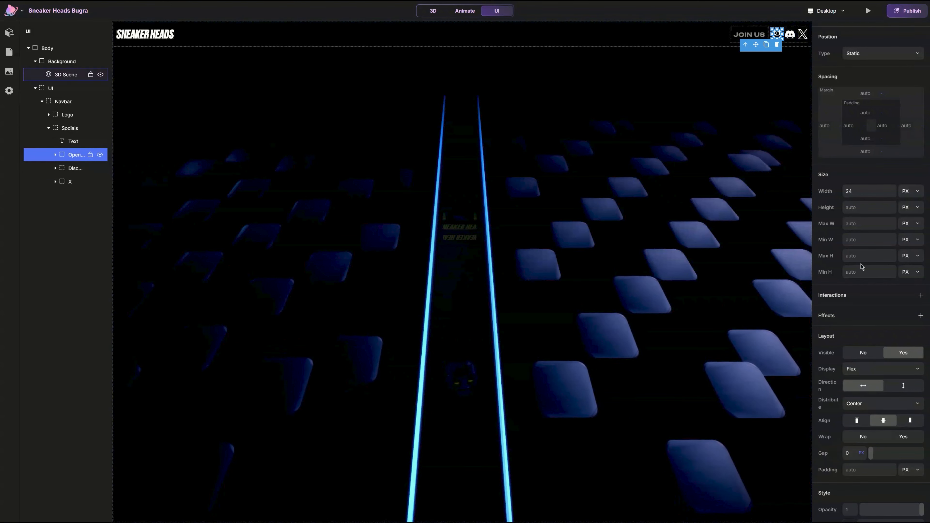
click(878, 195)
key(Return)
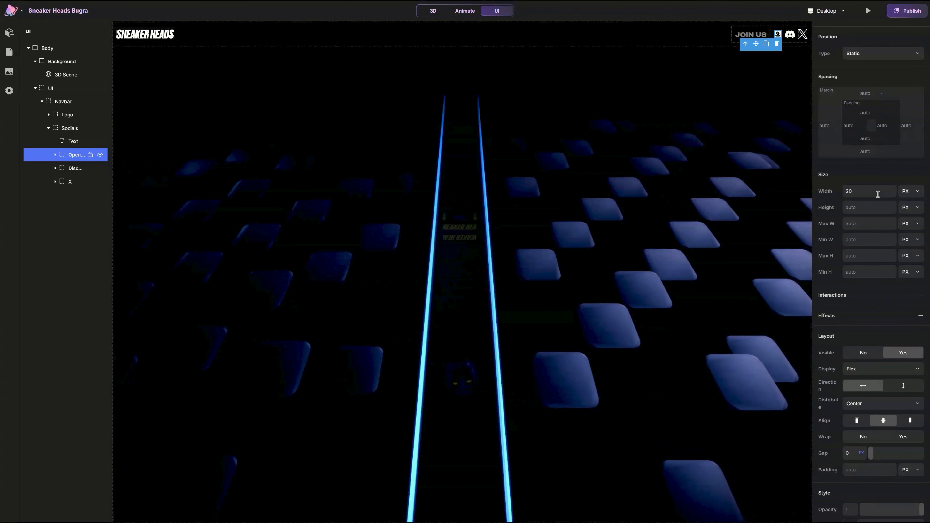
click(75, 169)
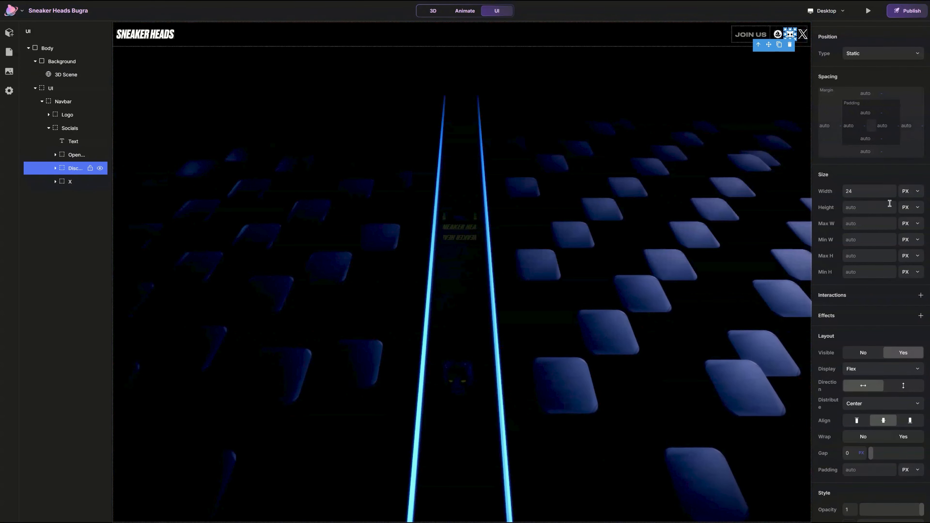
Step: Clear the Navbar's bottom padding and set its left, top and right padding to 24 px
click(381, 35)
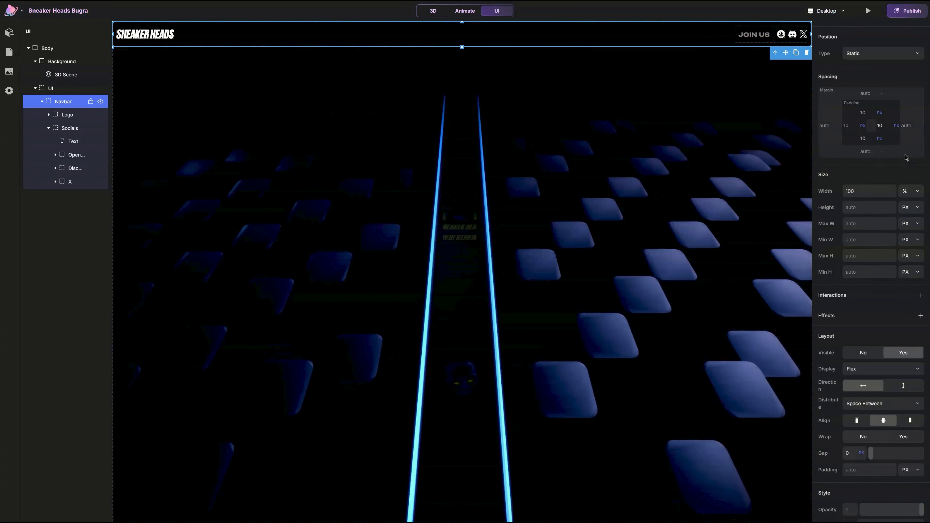
click(870, 139)
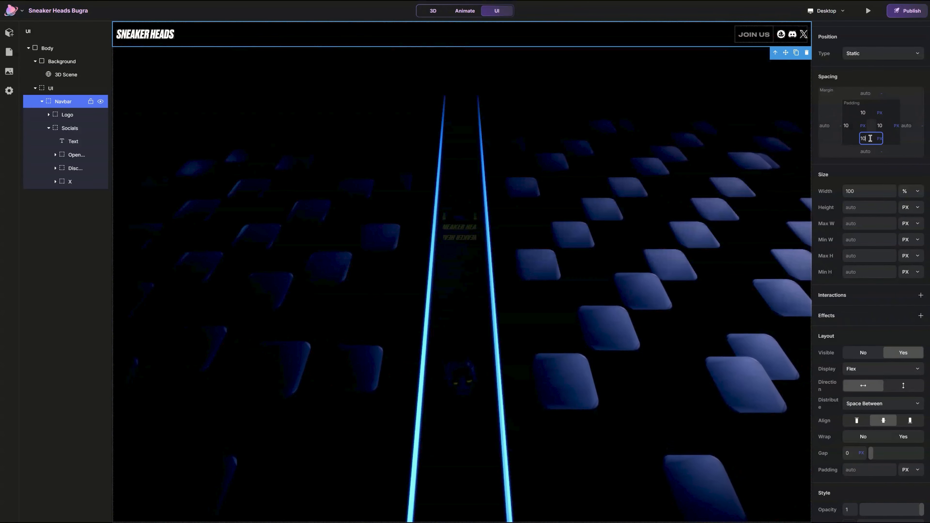
key(BackSpace)
key(BackSpace)
key(Return)
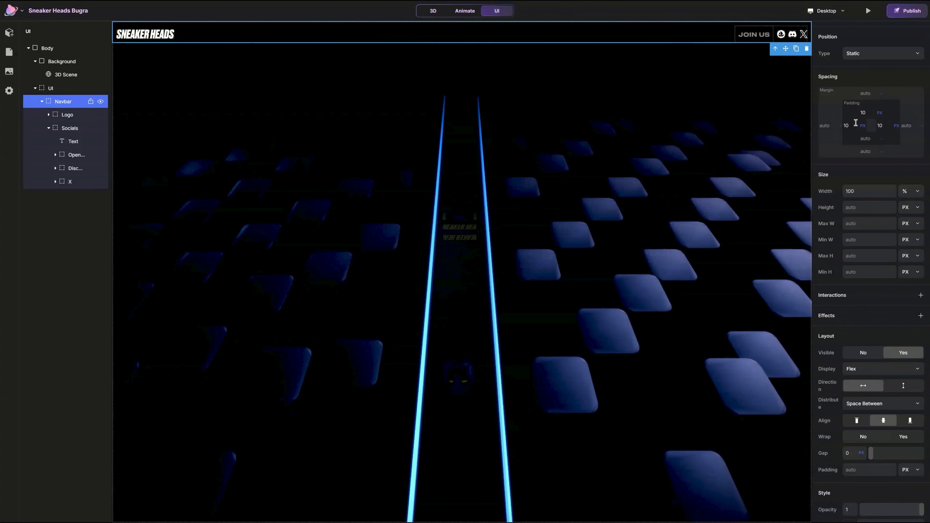
click(856, 125)
text(24)
click(872, 113)
text(24)
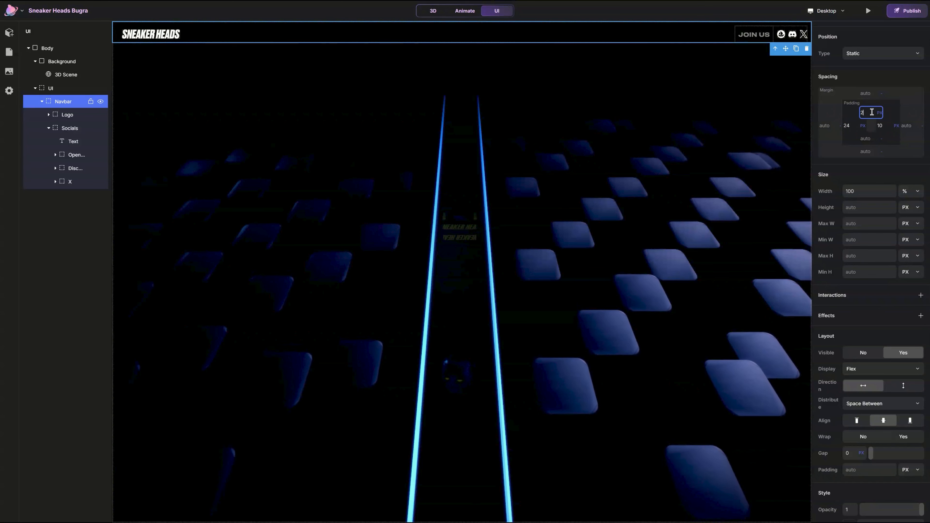
click(886, 125)
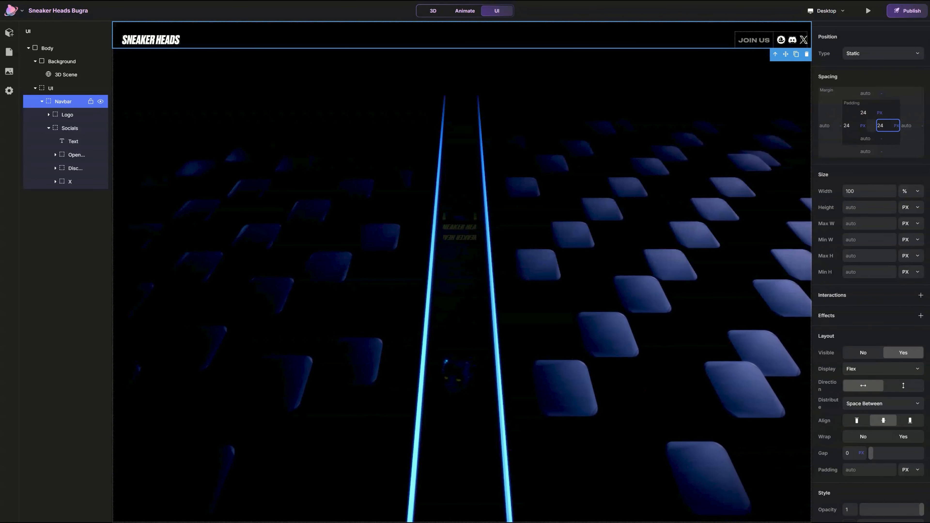
key(Return)
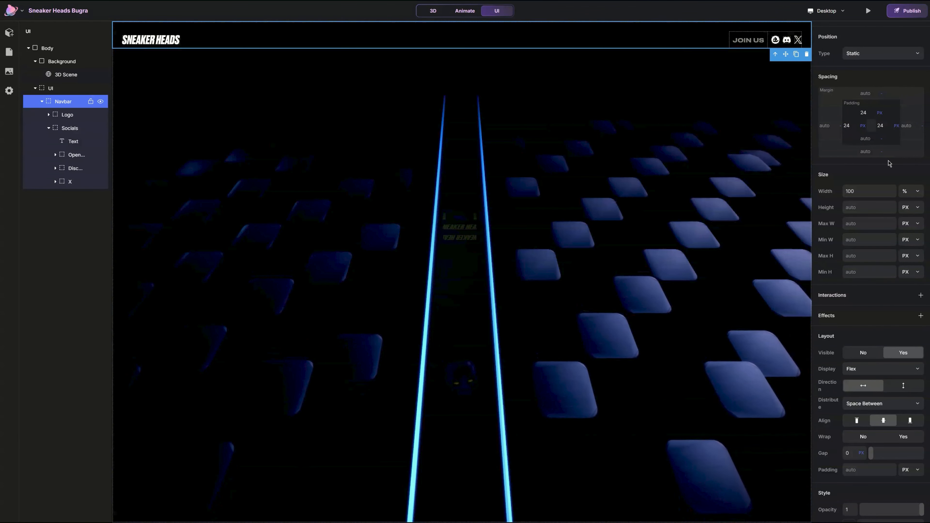
Step: Clear the padding on all four sides of the JOIN US text
click(763, 46)
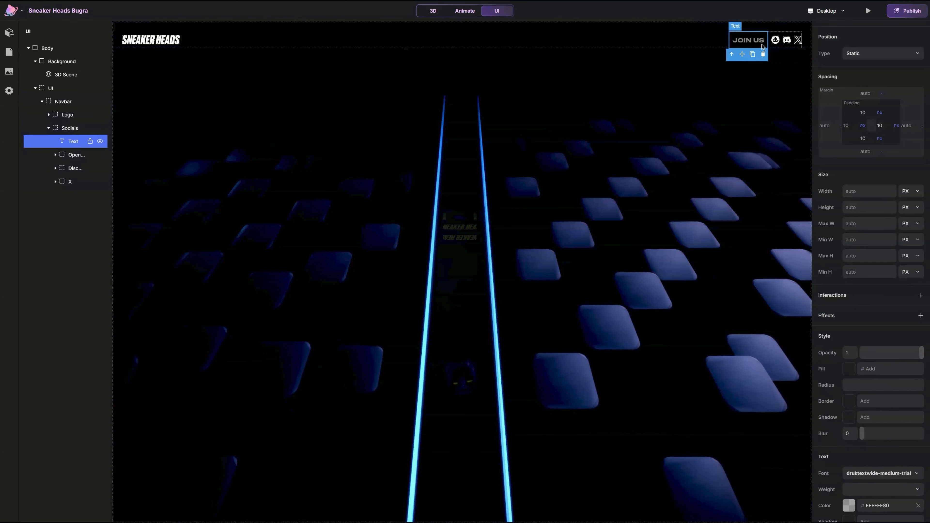
double_click(869, 112)
key(BackSpace)
double_click(885, 127)
key(BackSpace)
double_click(865, 139)
key(BackSpace)
double_click(852, 127)
key(BackSpace)
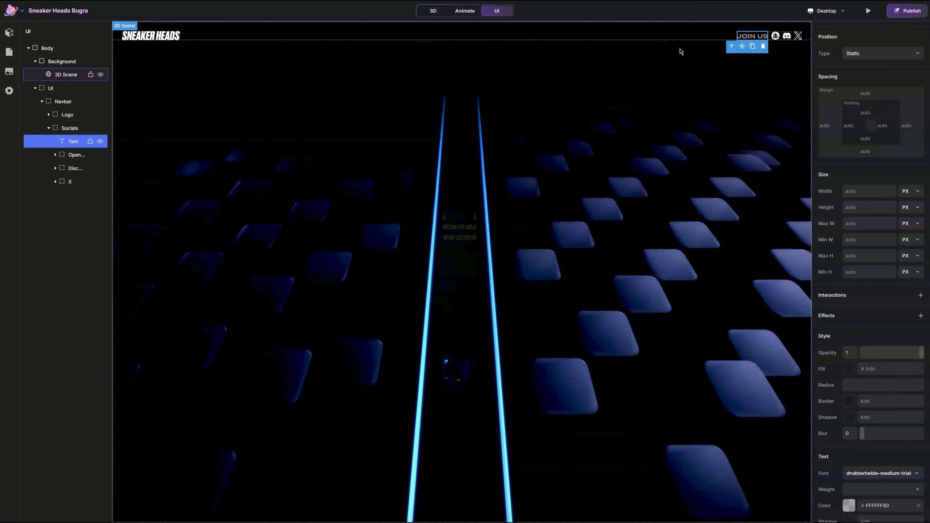
click(672, 36)
click(670, 82)
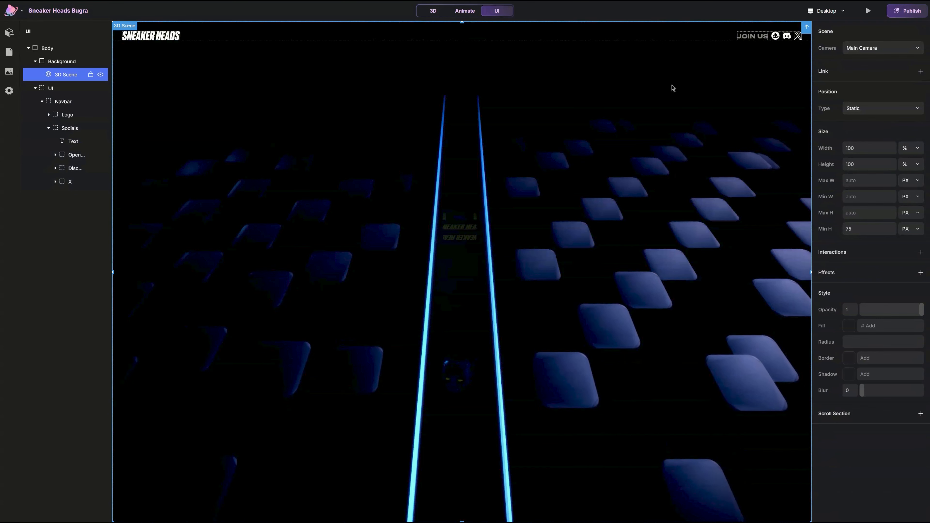
Step: Set the Navbar's position type to Fixed with a top offset of 0
click(537, 38)
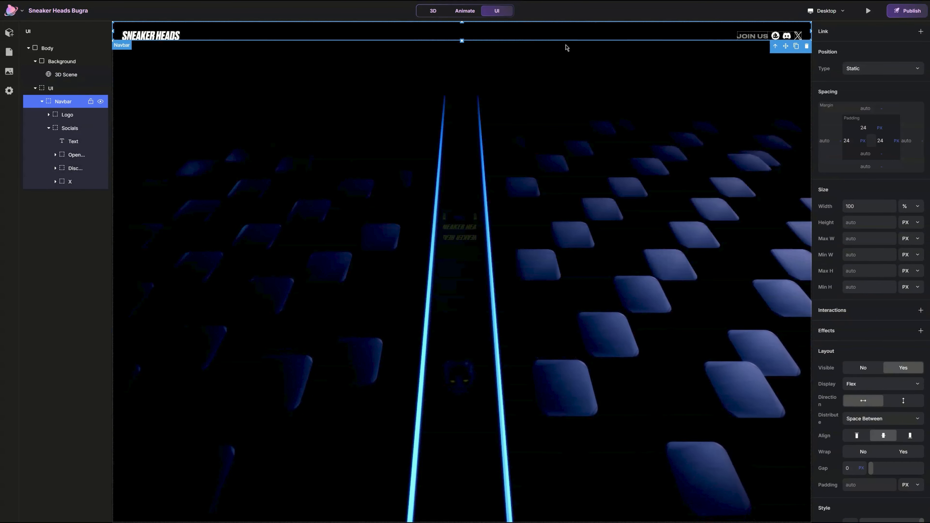
click(880, 72)
click(867, 110)
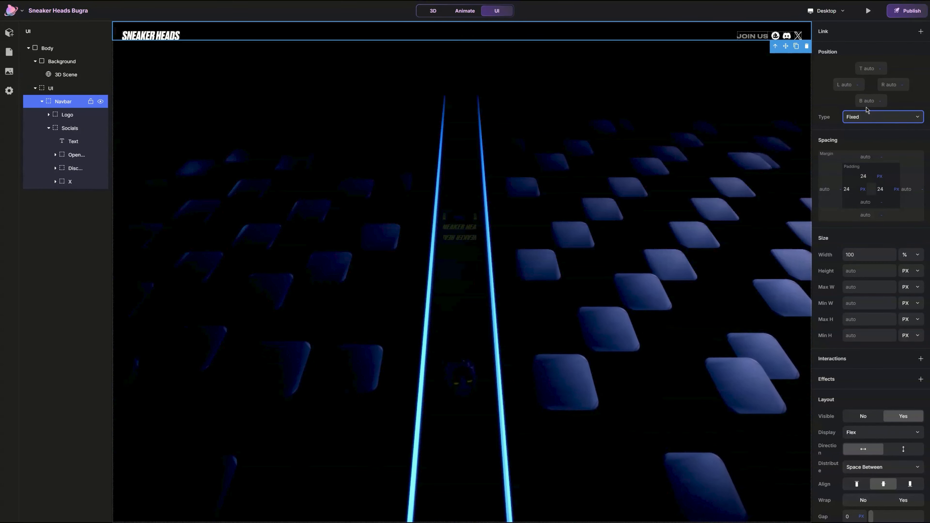
click(869, 70)
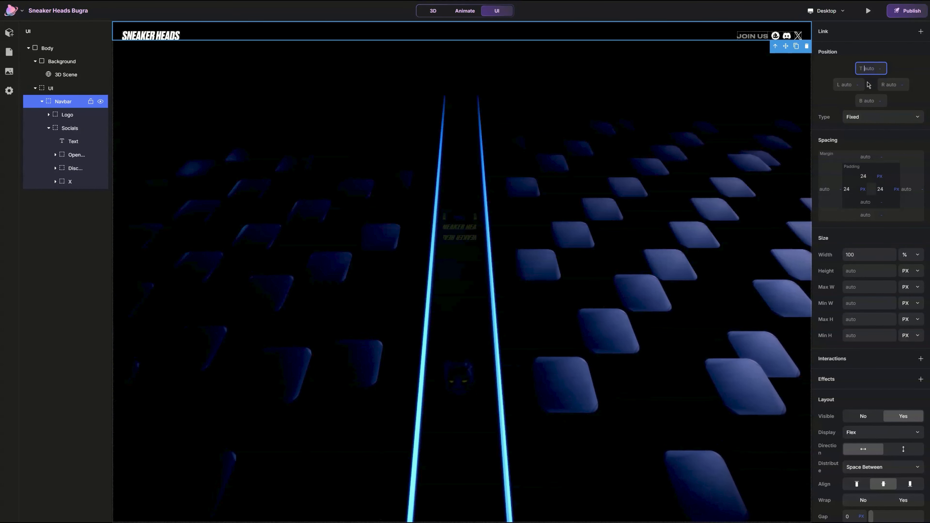
key(Return)
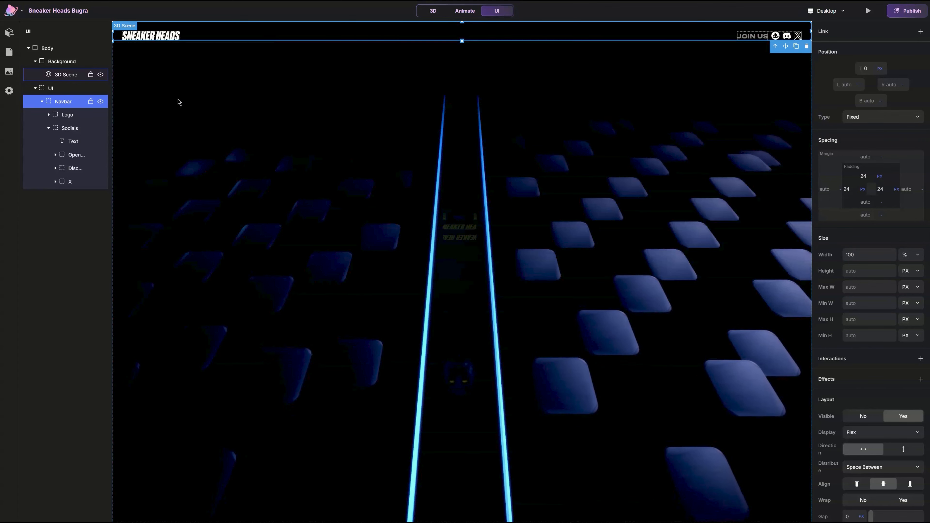
Step: Duplicate the Navbar and anchor the copy to the page bottom by clearing its top offset and setting its bottom offset to 0
key(ctrl+d)
click(869, 68)
key(BackSpace)
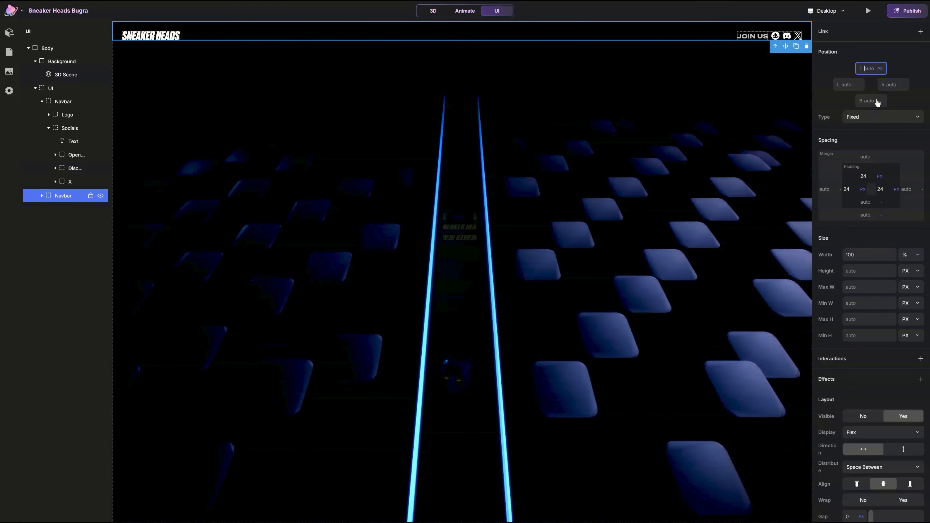
click(878, 101)
click(868, 100)
text(0)
key(Return)
Step: Clear the top padding of the duplicated Navbar
click(863, 176)
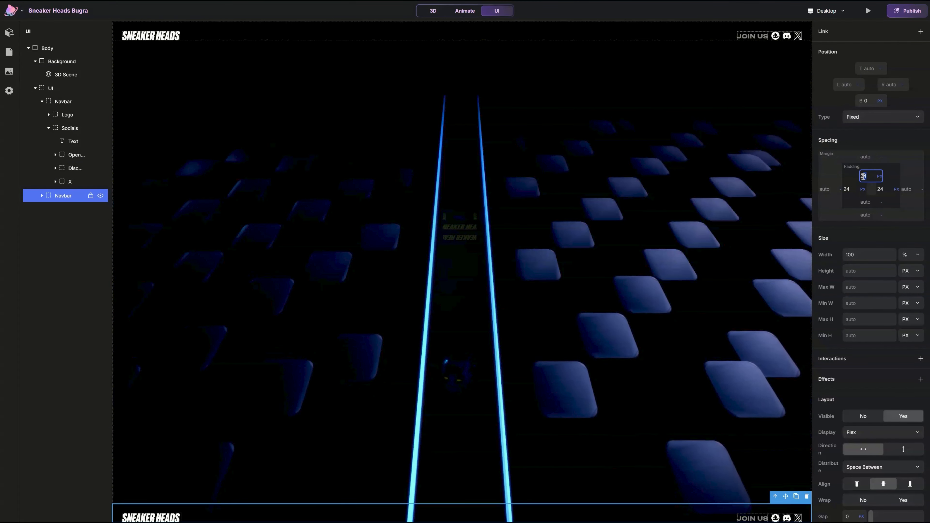
key(BackSpace)
key(BackSpace)
key(Return)
Step: Delete the logo image from the Logo block of the duplicated Navbar
click(42, 195)
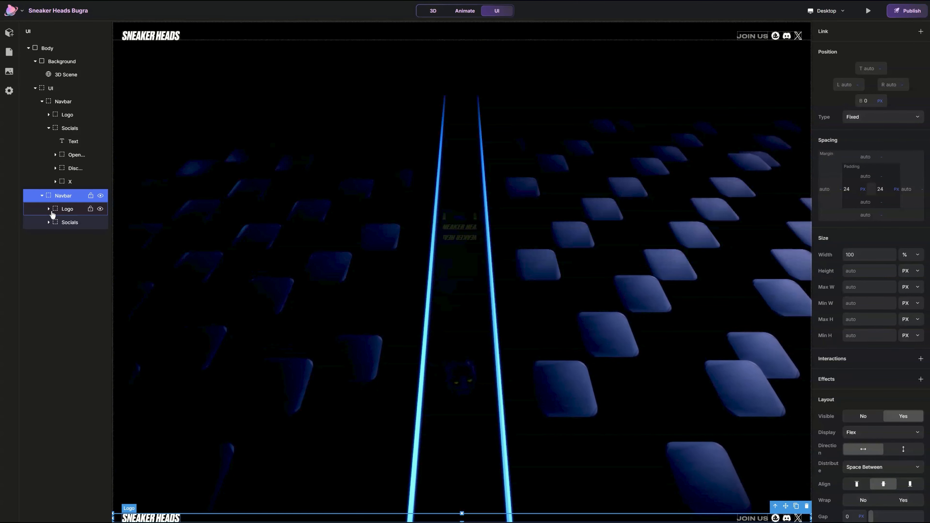
click(48, 209)
click(63, 222)
key(Delete)
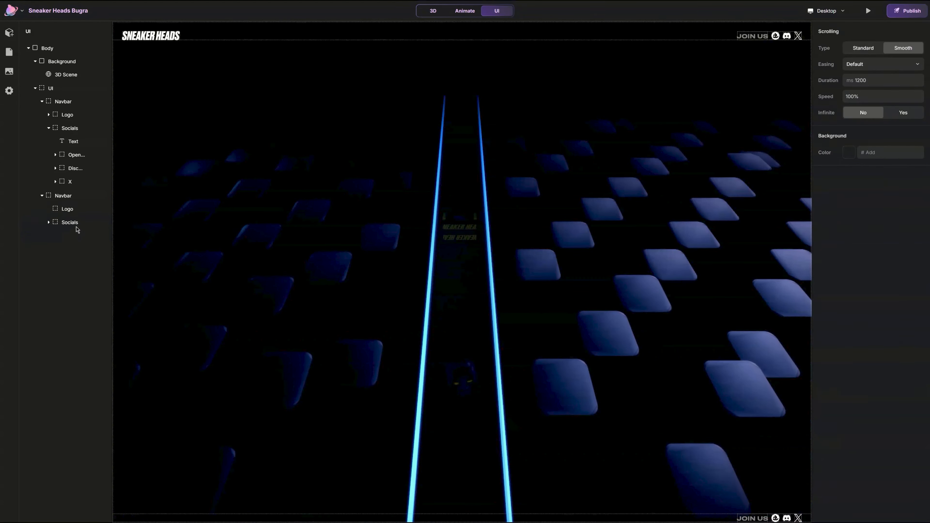
Step: Rename the duplicated Navbar's empty Logo block to DIVIDER and give it a 1 px minimum height and full width
double_click(71, 212)
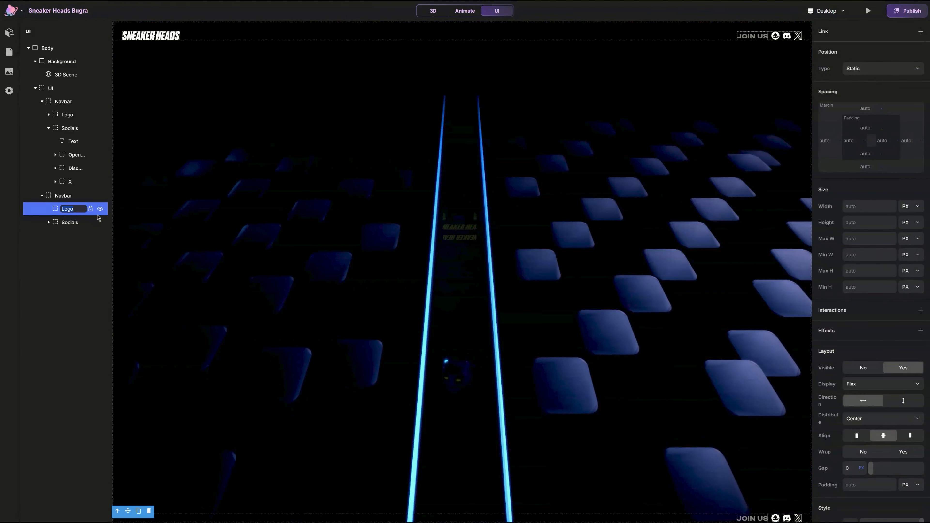
text(DIVIDER)
click(863, 288)
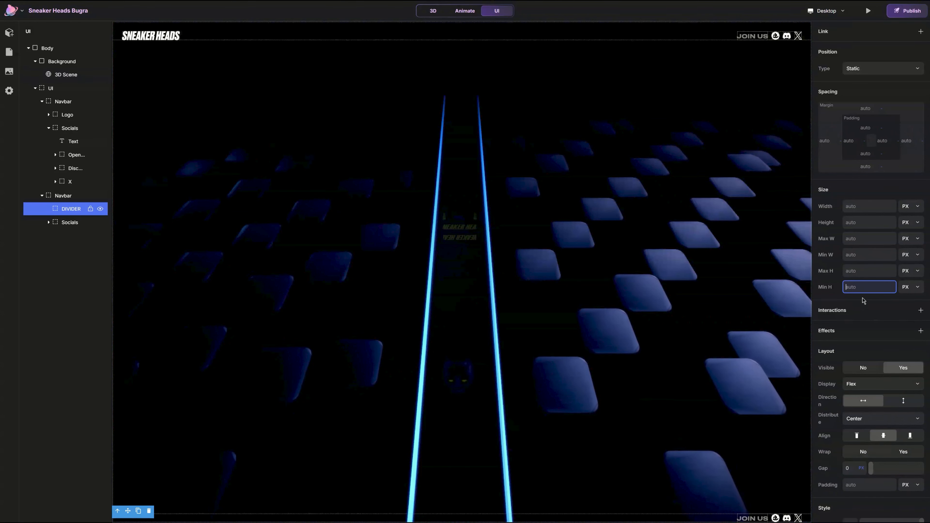
click(885, 208)
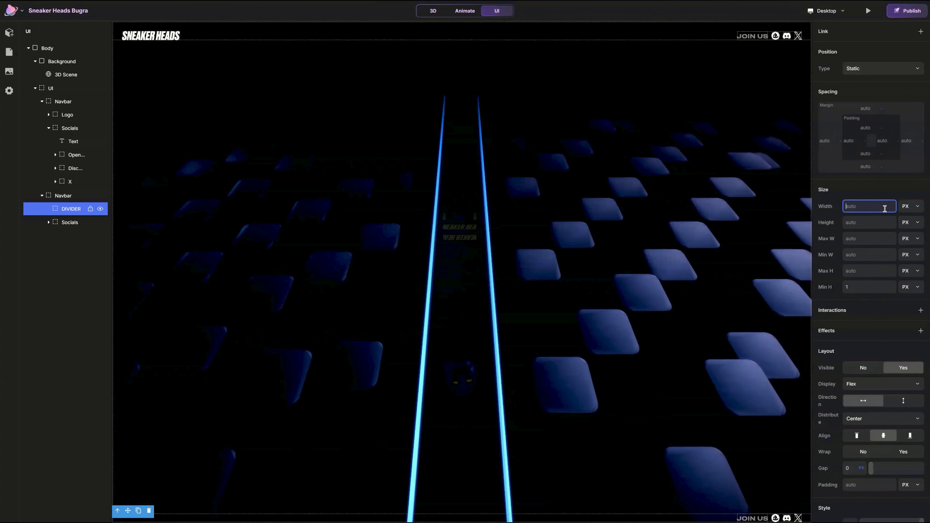
click(907, 209)
Step: Set the bottom Navbar's layout direction to vertical and its distribution to Start
click(64, 196)
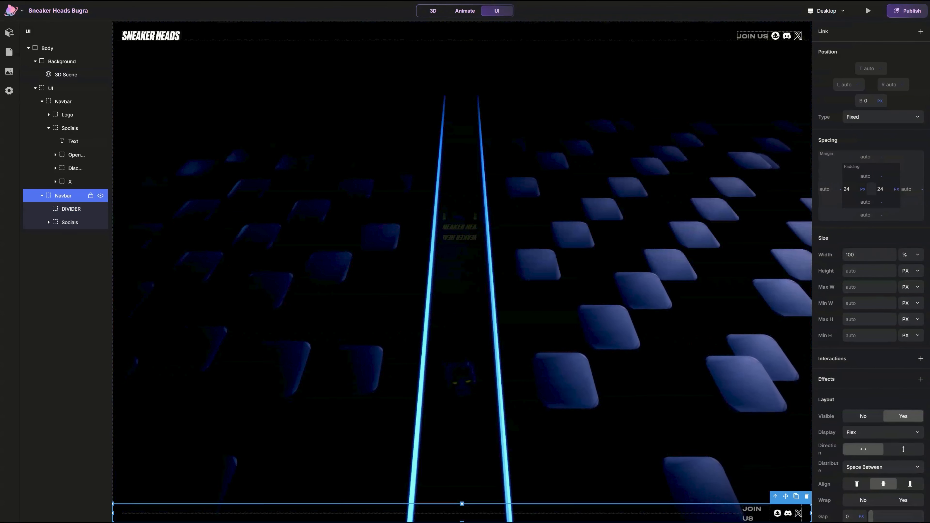
click(908, 452)
scroll(902, 446, down, 2)
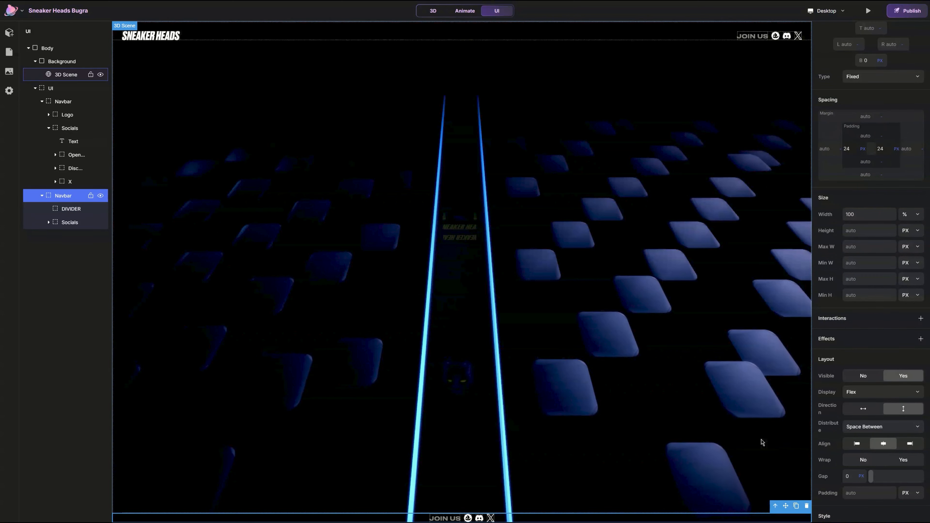
click(882, 428)
click(846, 437)
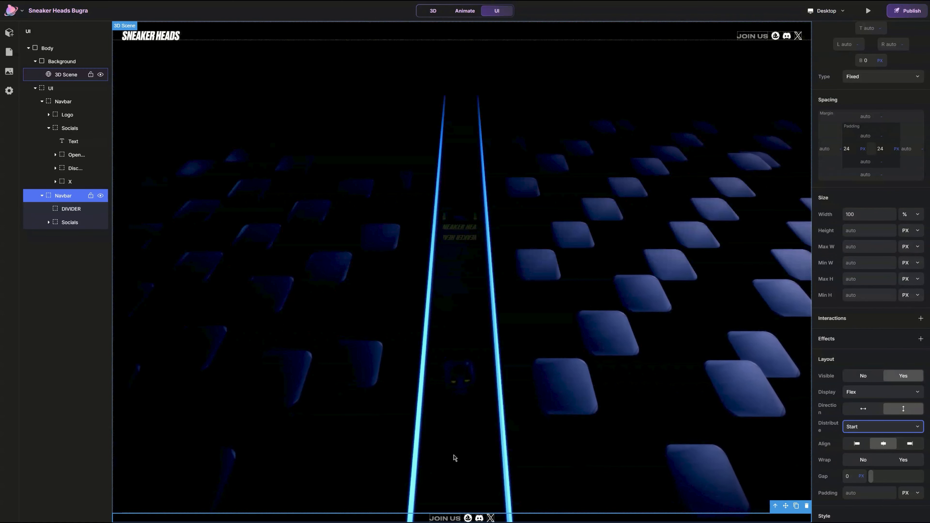
Step: Rename the bottom Navbar's Socials block to LINKS and delete its Discord item
click(77, 223)
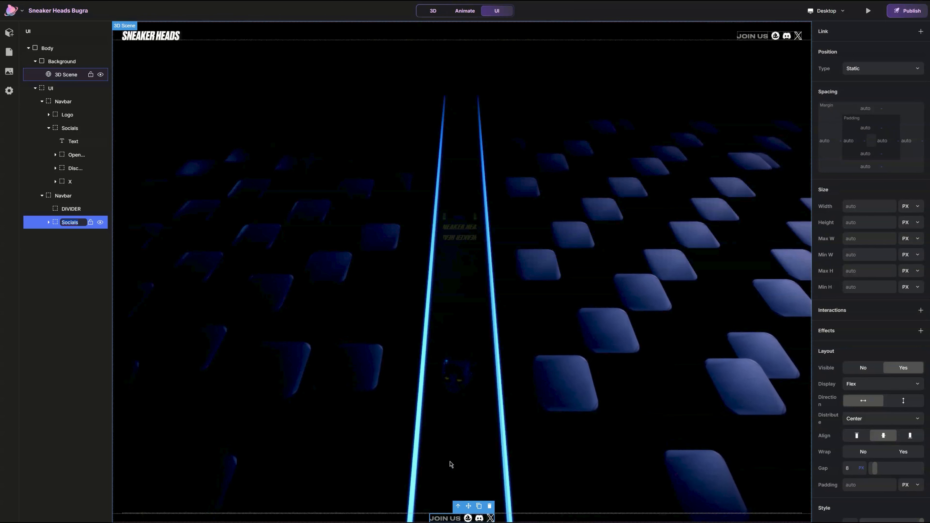
text(Link)
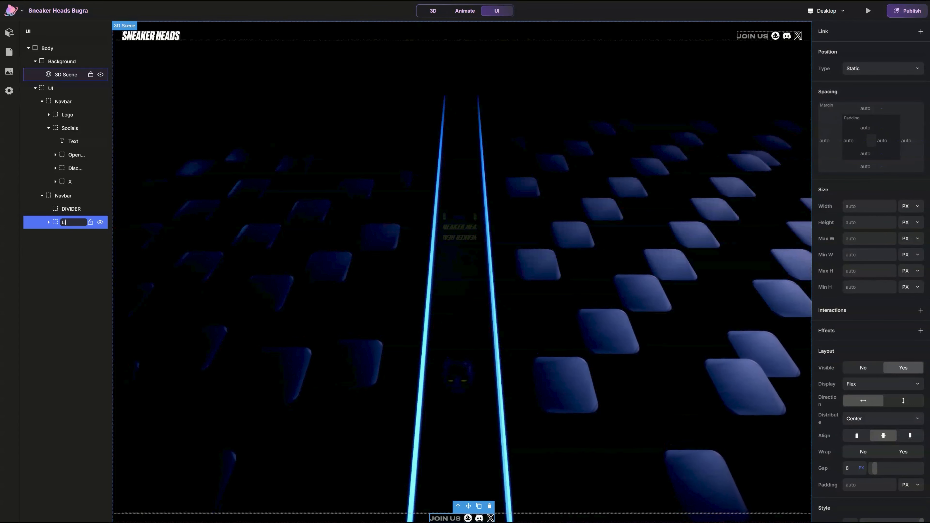
click(48, 222)
click(71, 240)
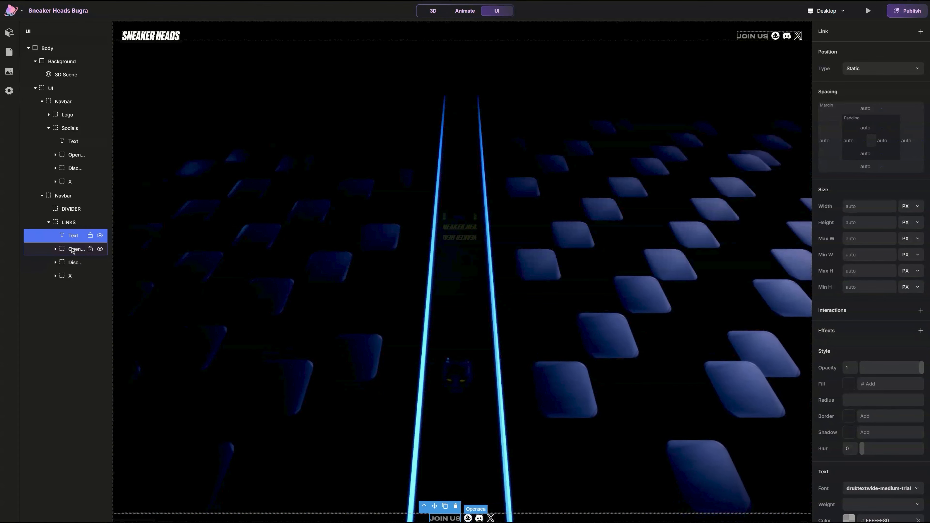
click(75, 262)
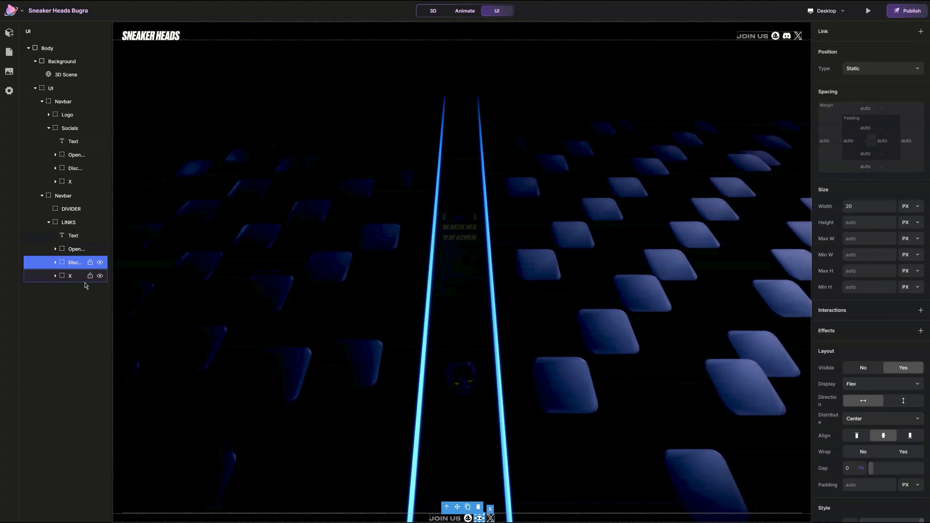
key(Delete)
Step: Move the LINKS text into the OpenSea block after its image and clear that block's fixed width
click(80, 236)
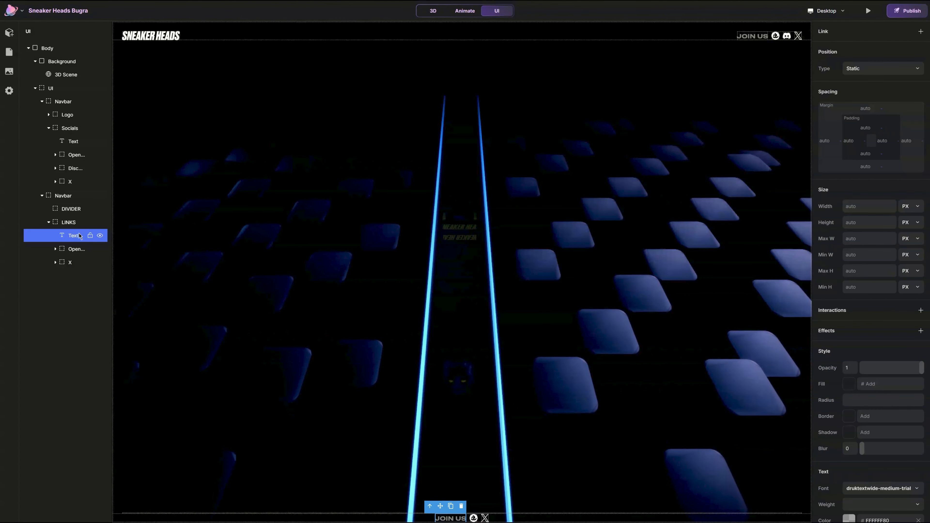
click(56, 249)
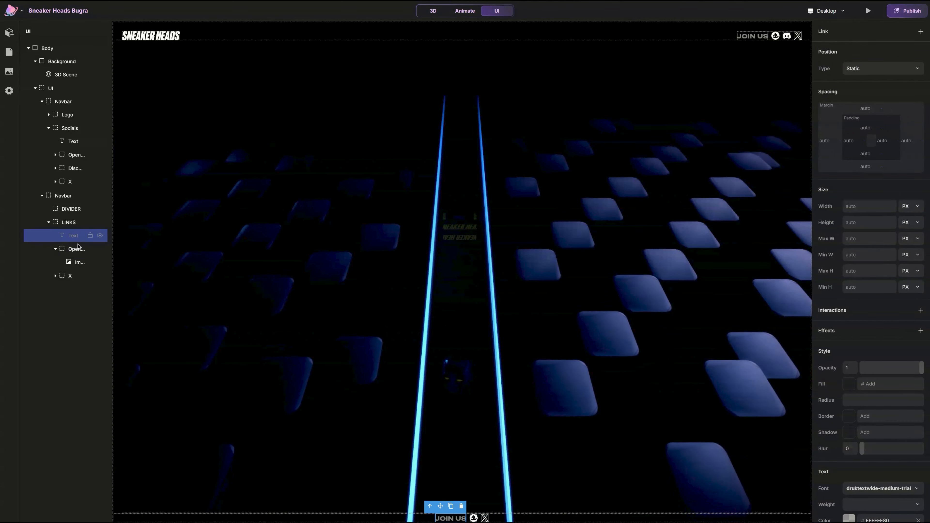
drag(78, 246, 78, 248)
click(856, 207)
text(20)
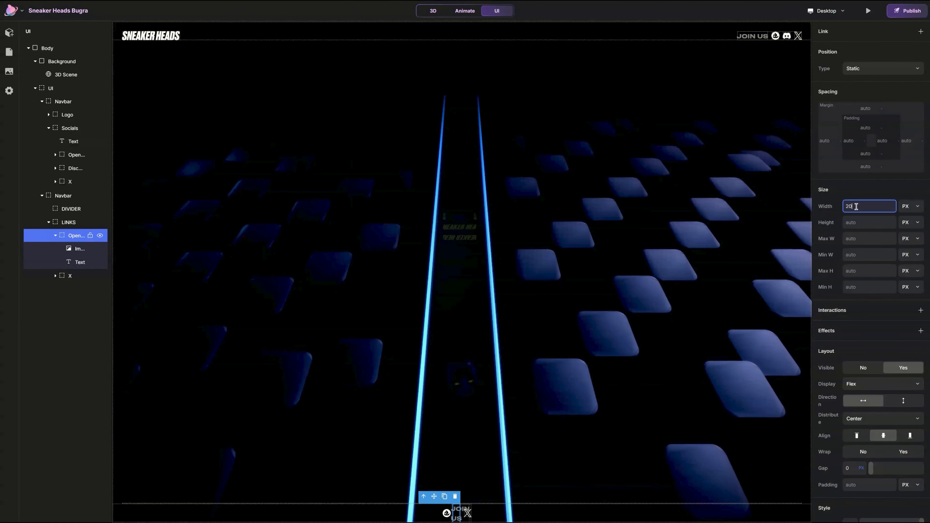
text(0)
key(Return)
Step: Clear the width of the image inside the LINKS OpenSea block so it is auto
click(447, 443)
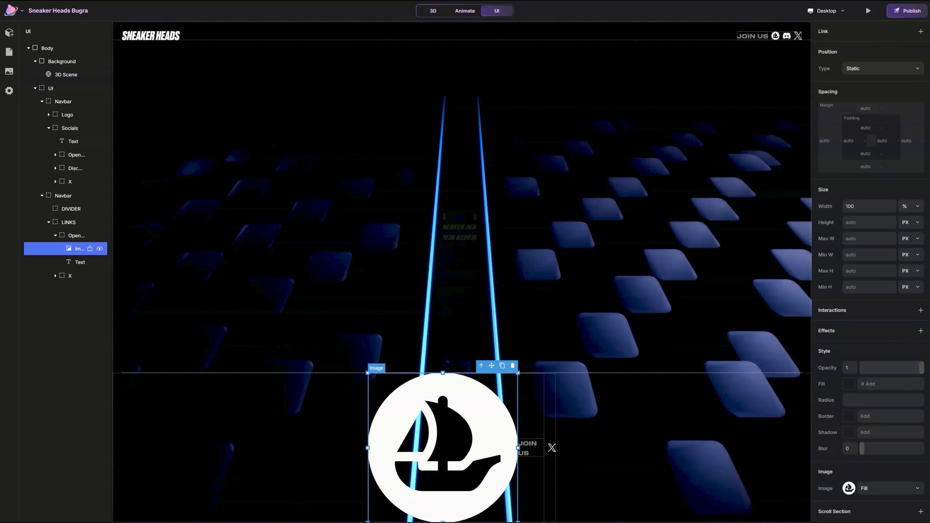
double_click(877, 207)
key(BackSpace)
click(882, 226)
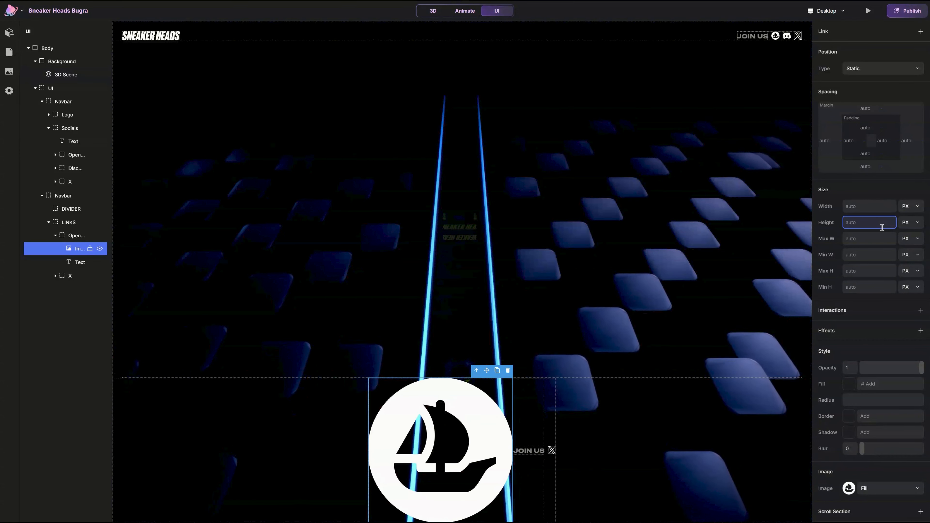
Step: Replace the OpenSea image in the LINKS block with decor.svg and set its height to 3 px
click(848, 488)
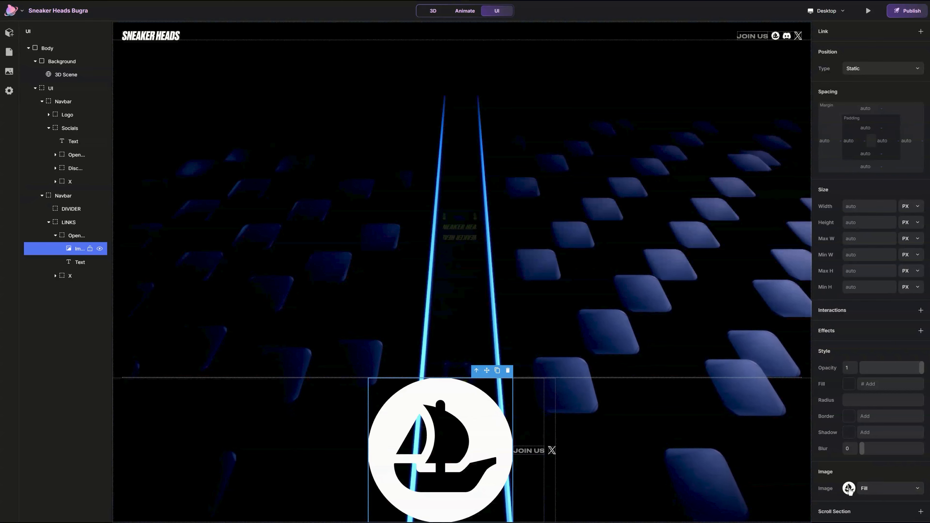
click(748, 486)
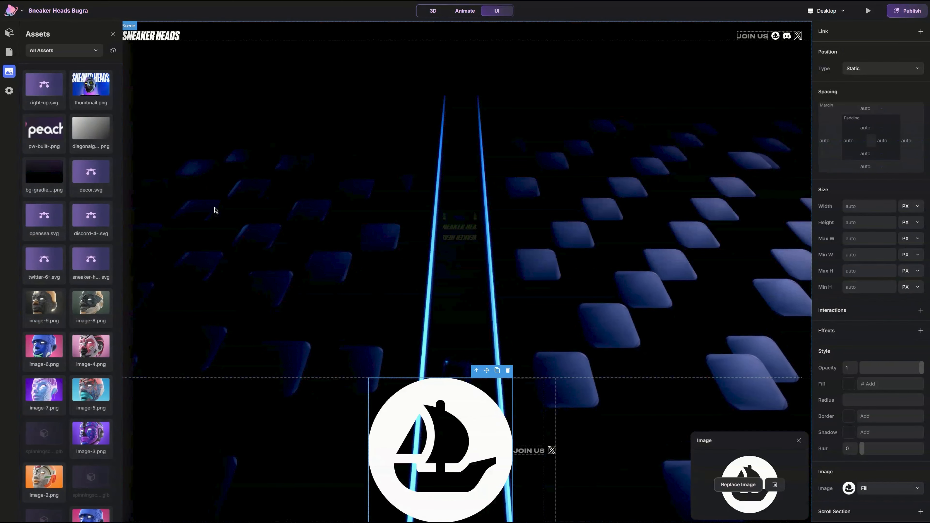
click(97, 170)
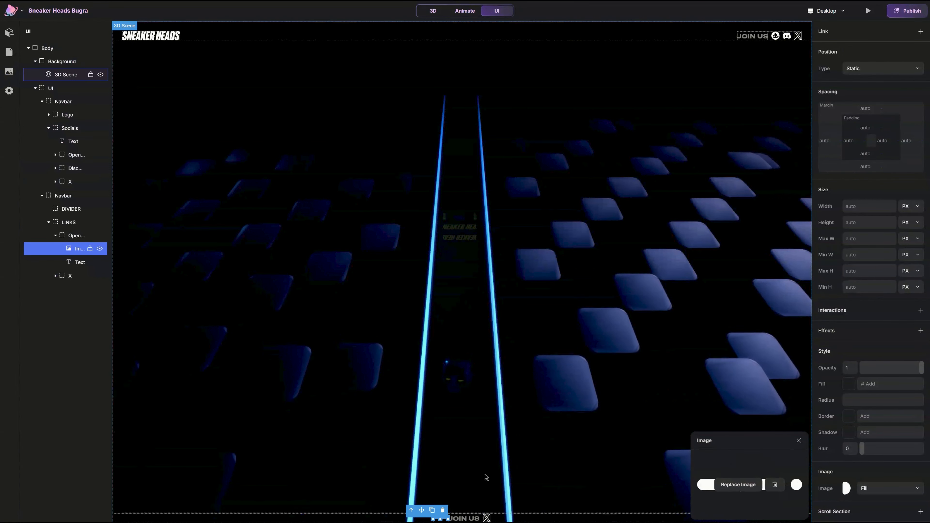
click(798, 440)
click(441, 518)
click(868, 222)
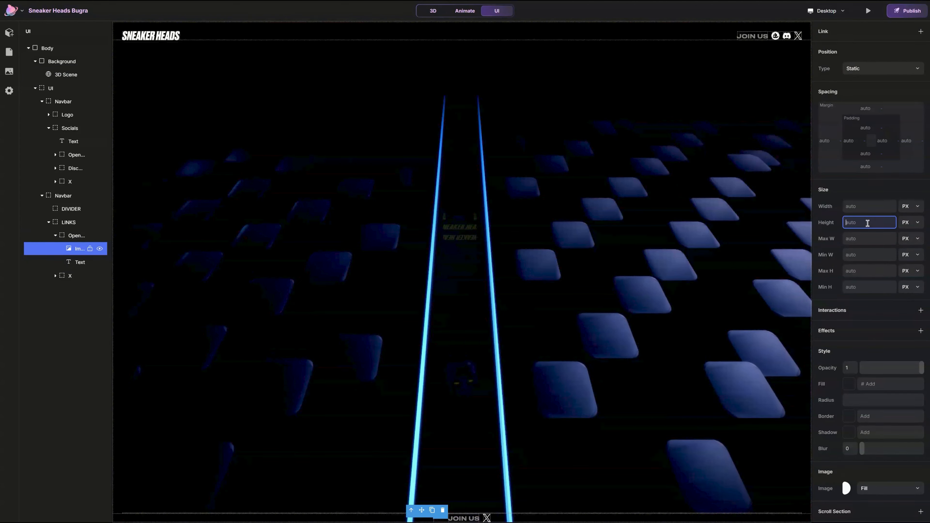
key(Return)
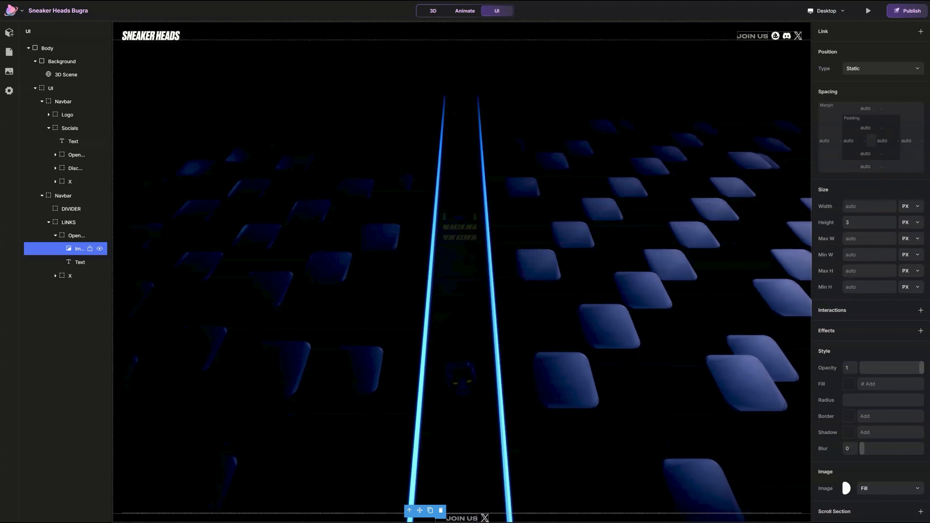
click(648, 293)
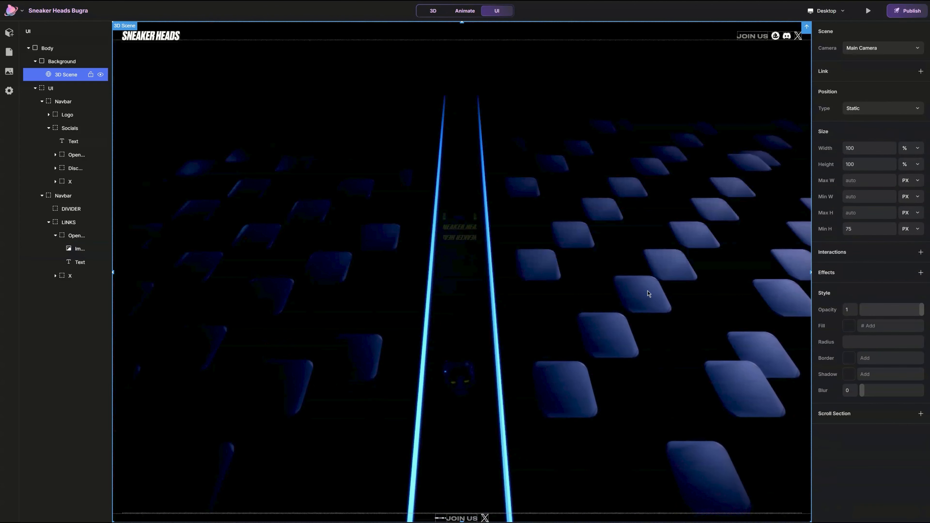
Step: Give the JOIN US text in the bottom bar 10 px of padding on all four sides
click(464, 519)
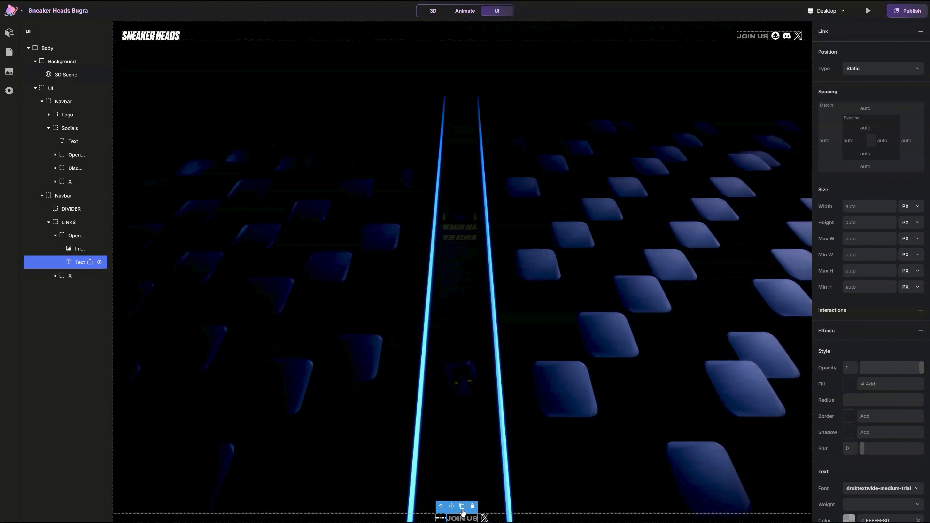
click(867, 128)
text(10)
click(882, 141)
text(10)
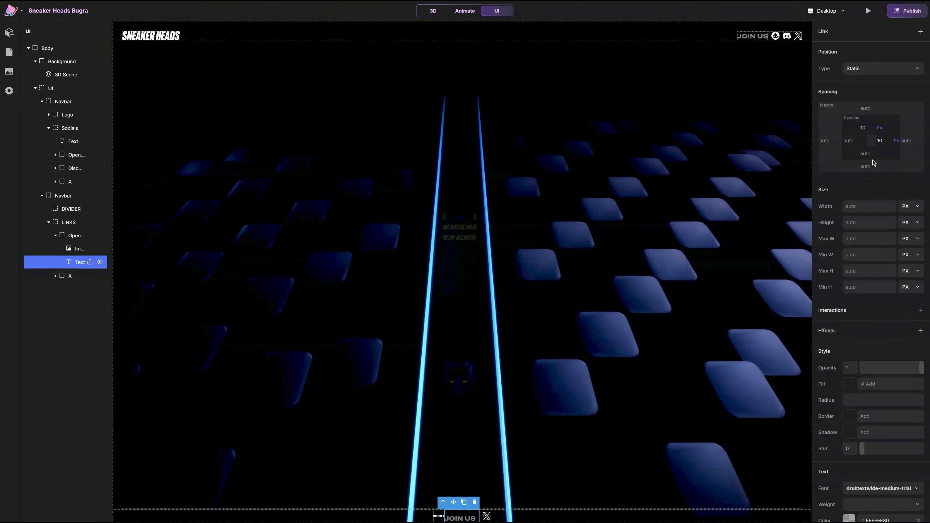
click(870, 155)
text(10)
click(848, 143)
text(10)
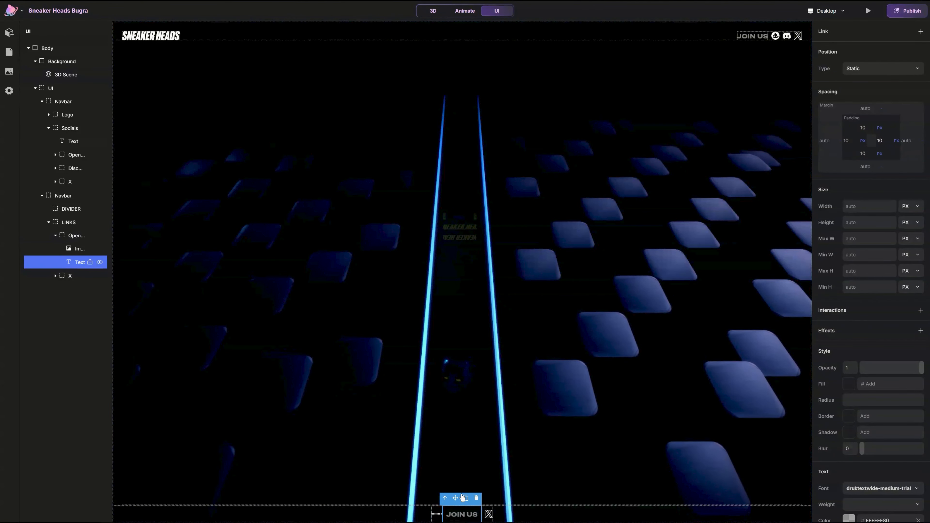
Step: Replace the bottom bar's JOIN US text with "BRING STREETWEAR CULTURE INTO WEB3."
double_click(462, 515)
key(ctrl+a)
text(BRING STREETWEAR CULTURE INTO )
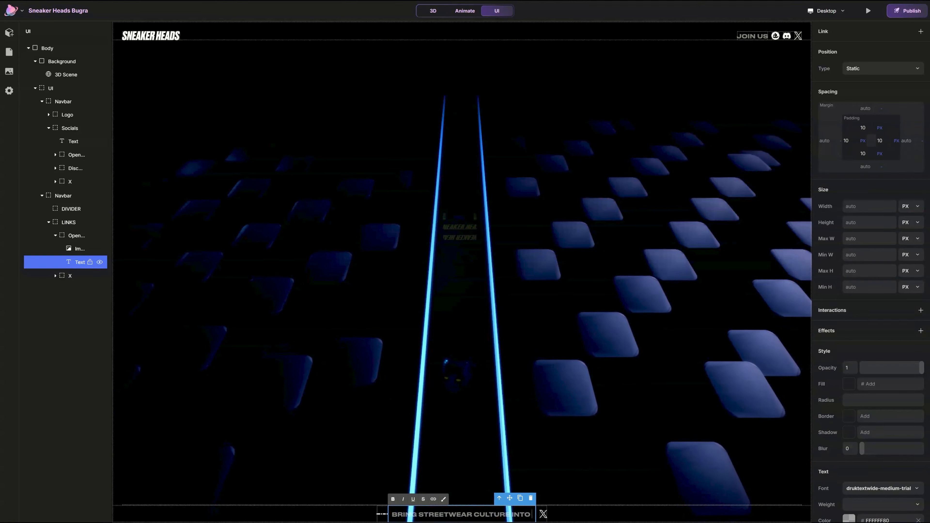
text(WEB3.)
click(462, 472)
click(462, 515)
Step: Change the tagline's font to messinasansmono-regular and its color to white FFFFFF at 100 opacity
scroll(889, 492, down, 3)
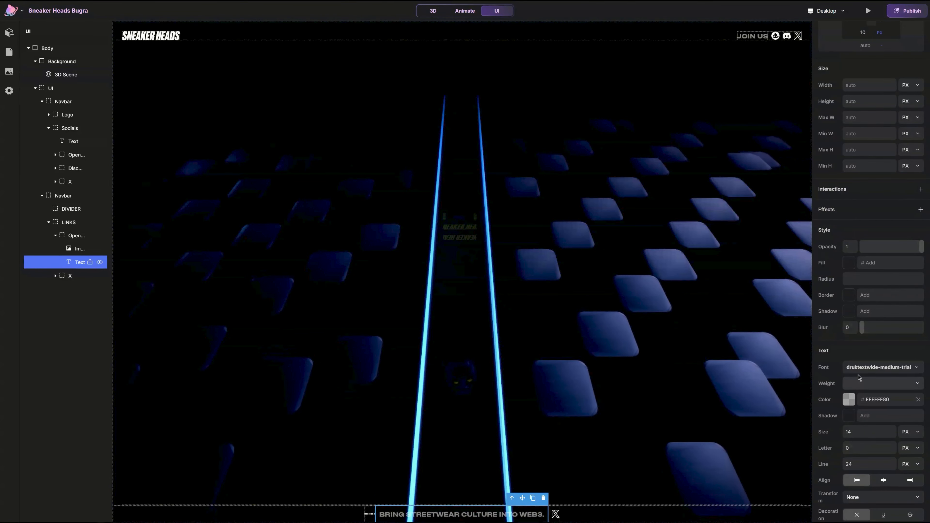
click(879, 367)
click(745, 383)
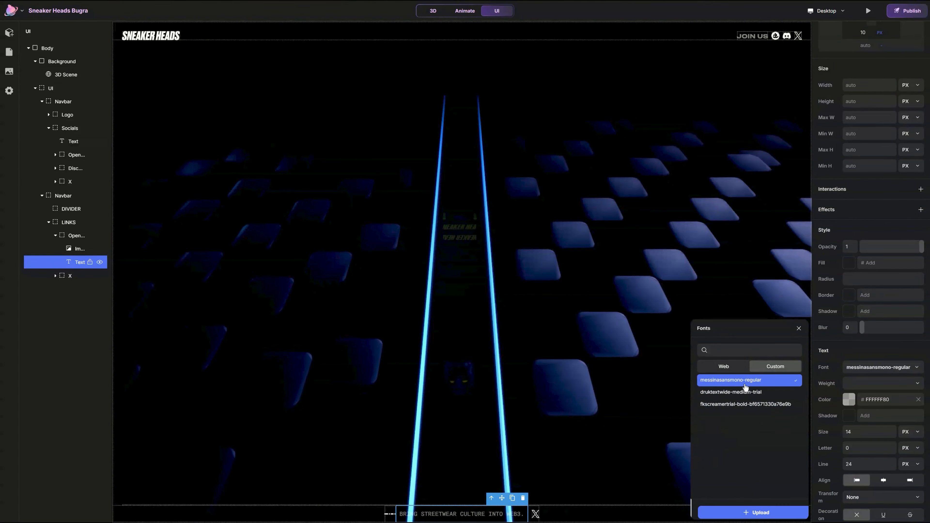
click(799, 328)
click(848, 399)
drag(739, 491, 799, 499)
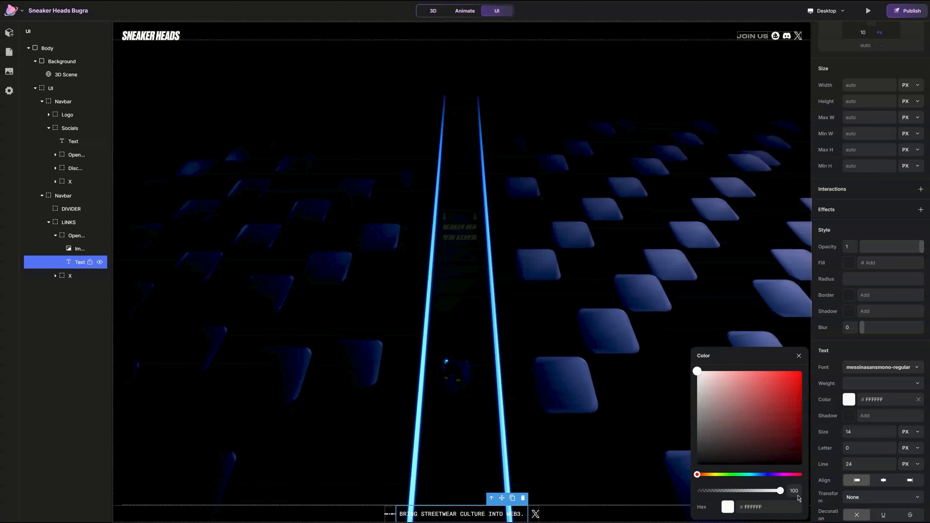
click(633, 501)
Step: Set the tagline's font size to 16 px and its letter spacing to -0.7 px
double_click(863, 429)
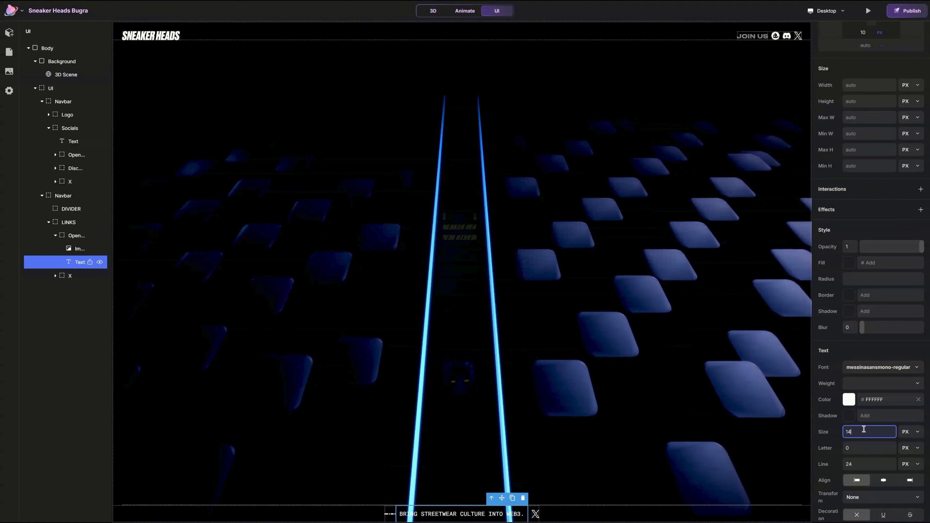
text(16)
key(Return)
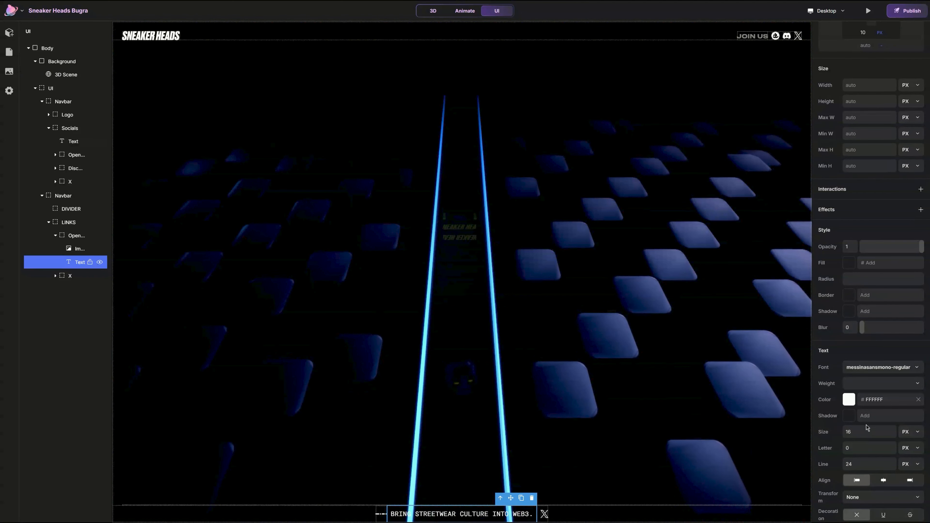
click(859, 446)
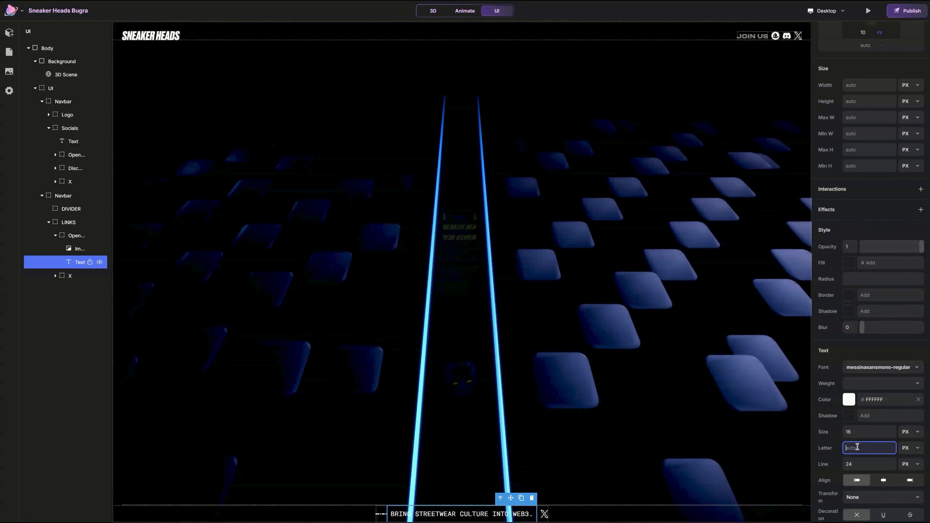
text(-0)
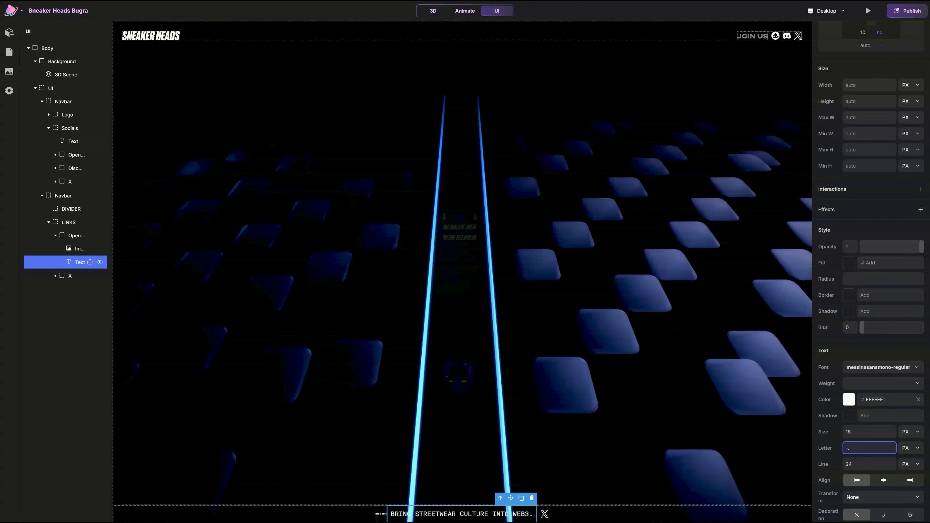
text(.5)
key(Return)
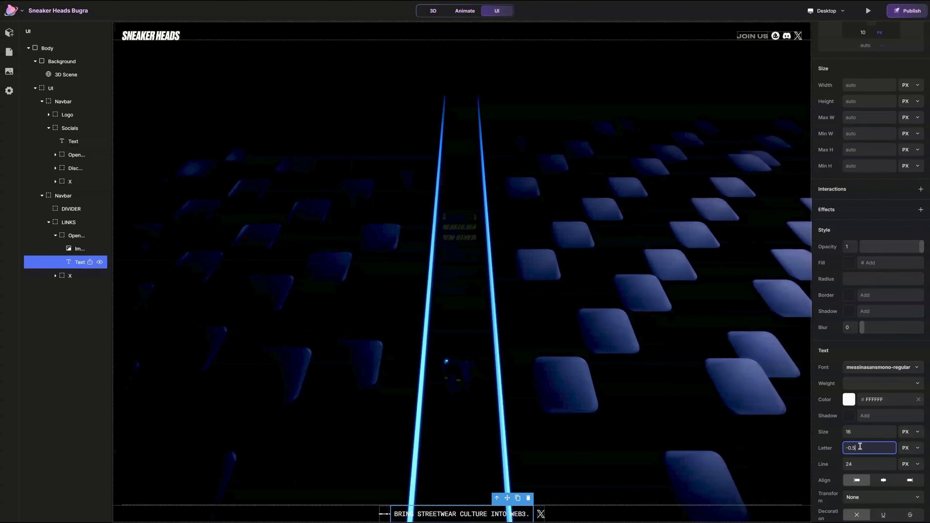
key(Return)
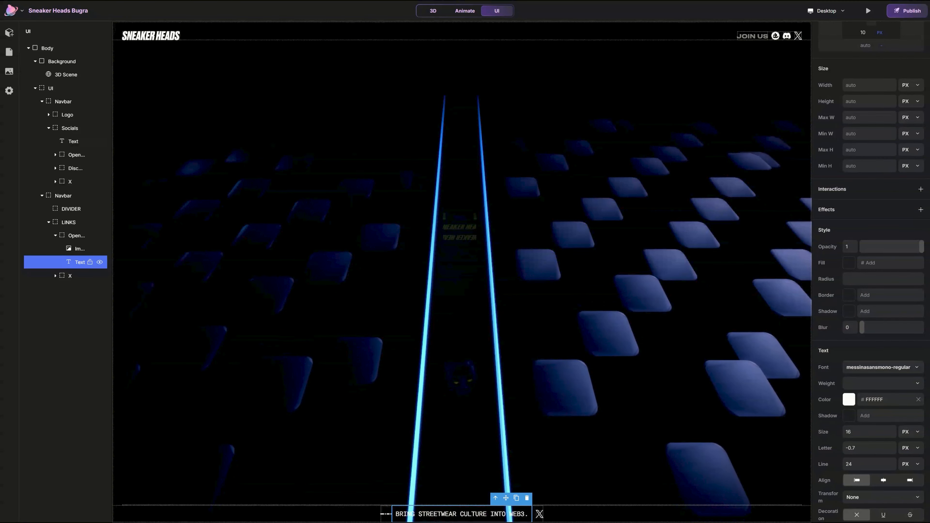
scroll(854, 465, down, 1)
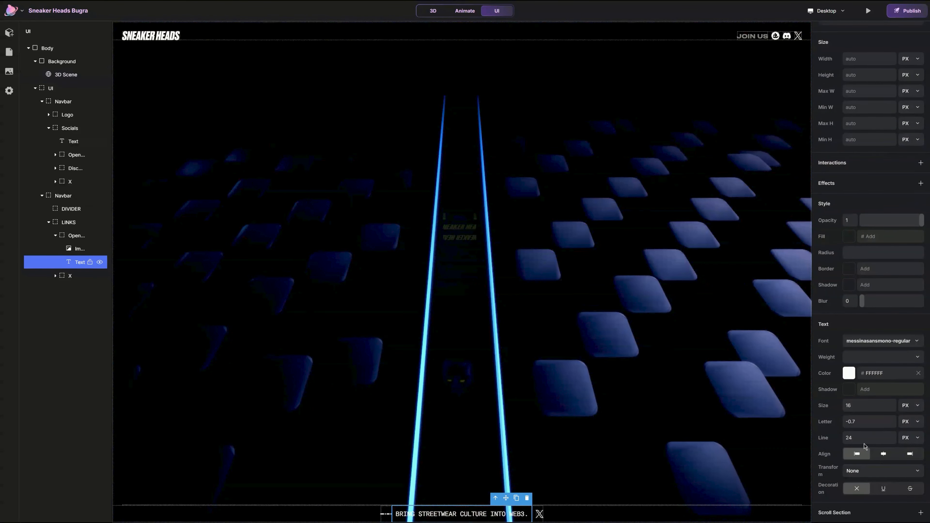
Step: Set the bottom bar's LINKS block to 100% width and distribute its contents with Space Between
click(70, 222)
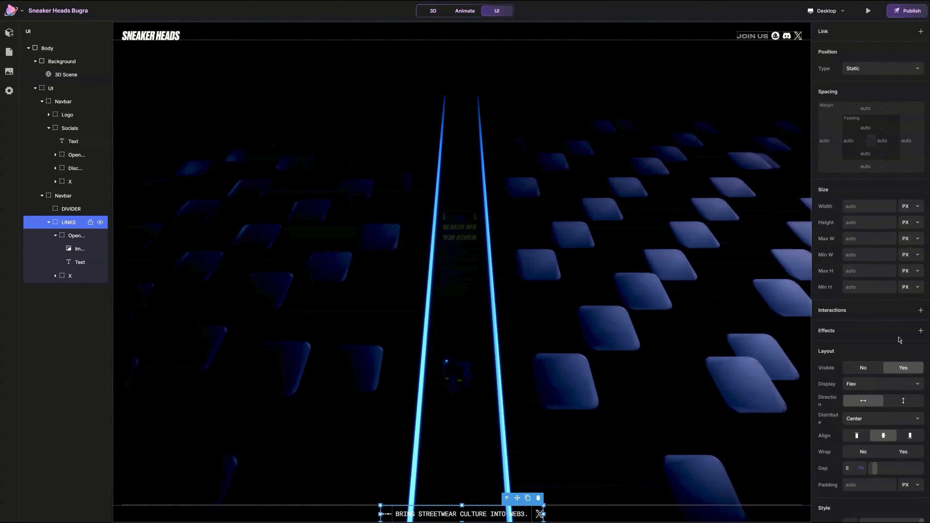
click(885, 206)
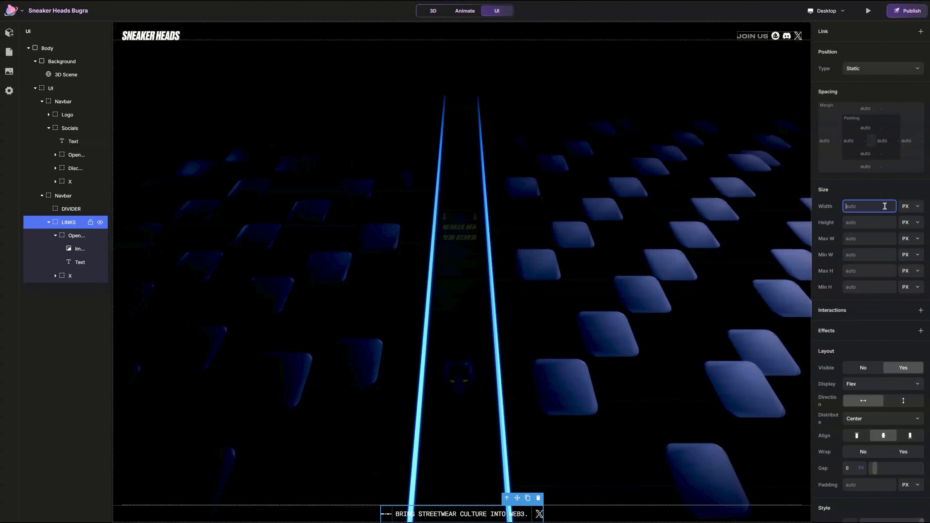
text(100)
click(907, 208)
click(907, 230)
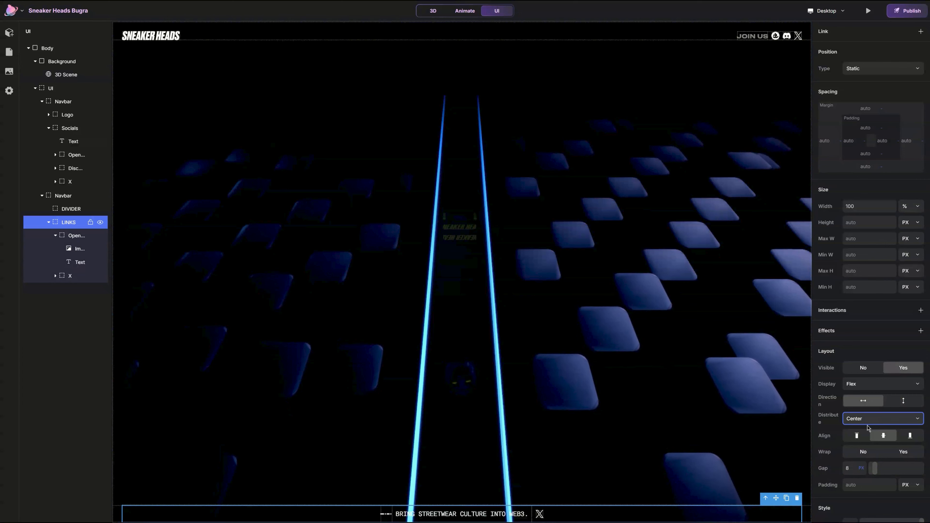
click(860, 457)
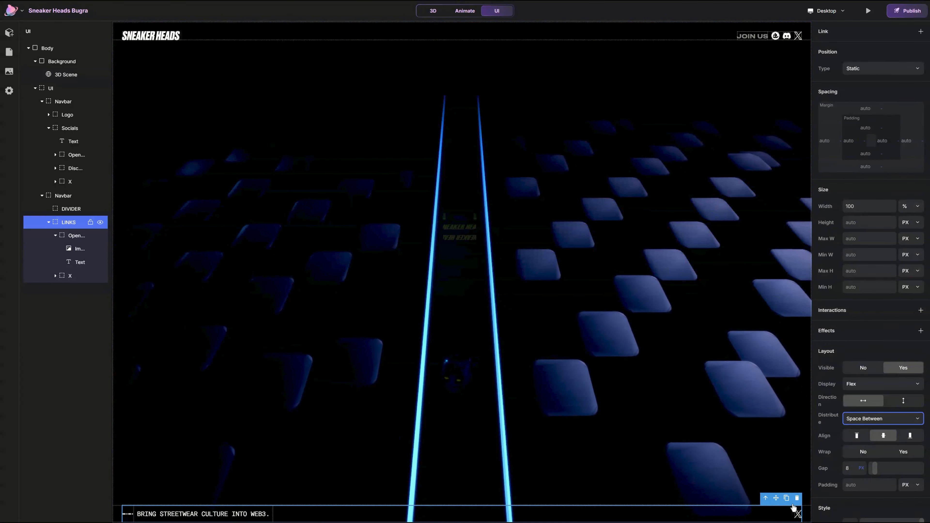
Step: Delete the X icon block from the bottom bar's LINKS
click(798, 514)
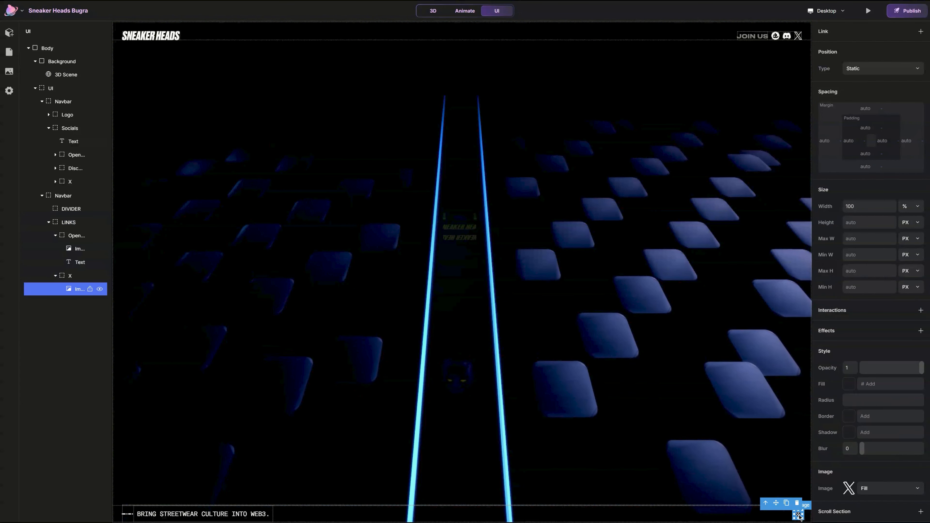
click(70, 276)
key(Delete)
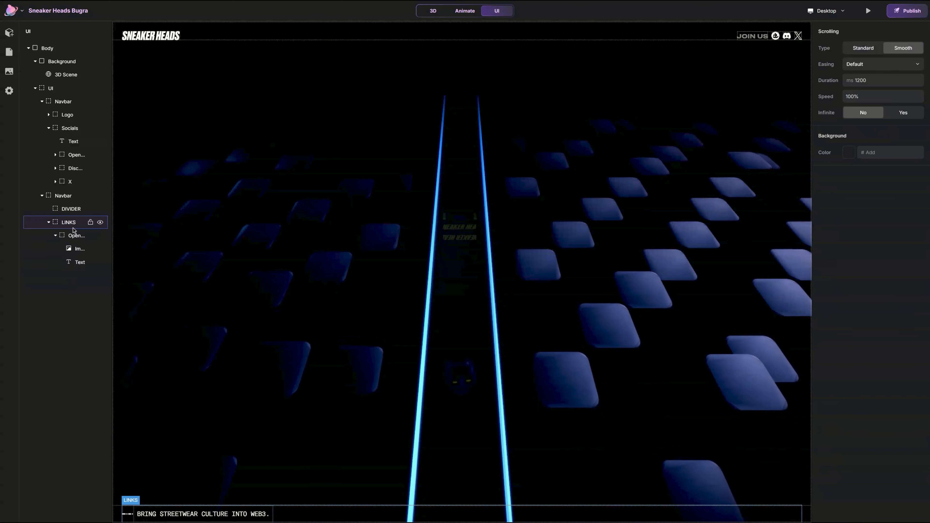
Step: Duplicate the tagline block inside LINKS and delete the decoration image from the copy
click(76, 236)
key(ctrl+d)
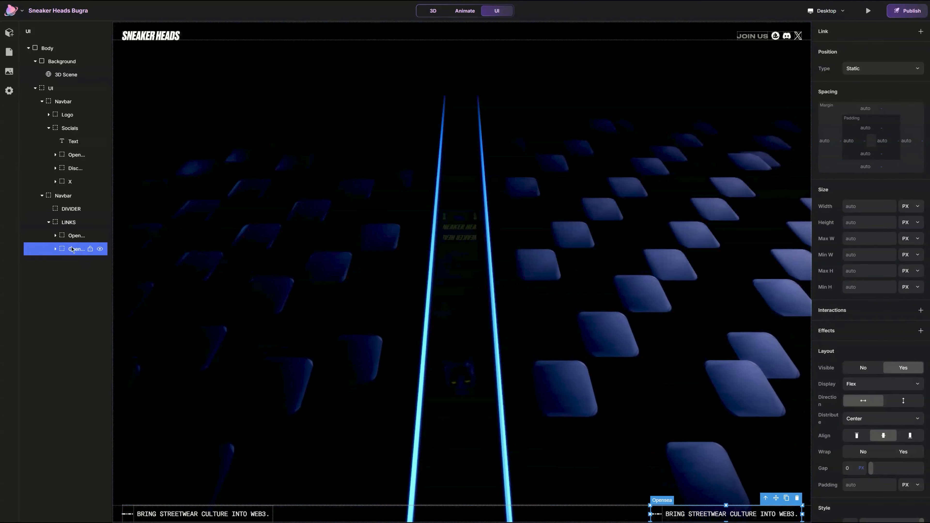
click(55, 249)
click(69, 262)
key(Delete)
Step: Rename the two blocks inside LINKS as Left Text and Right Text
double_click(73, 237)
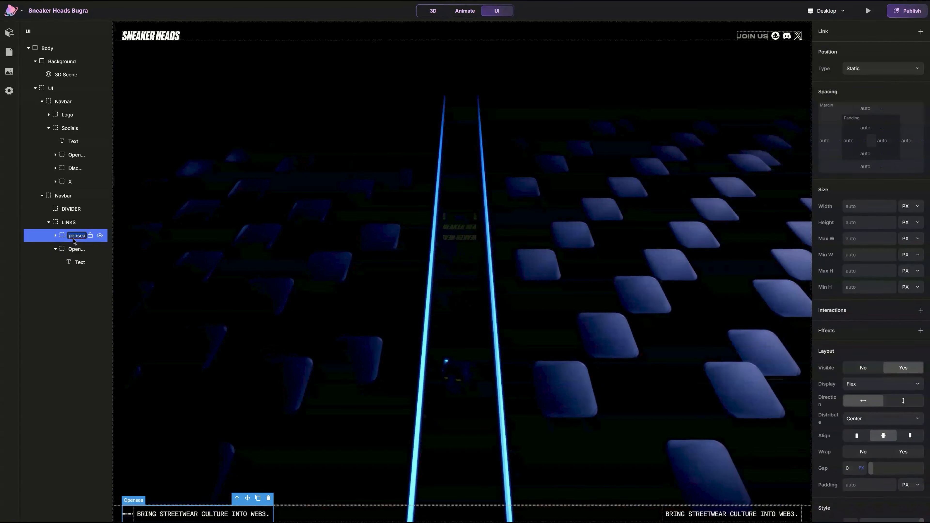
text(Left T)
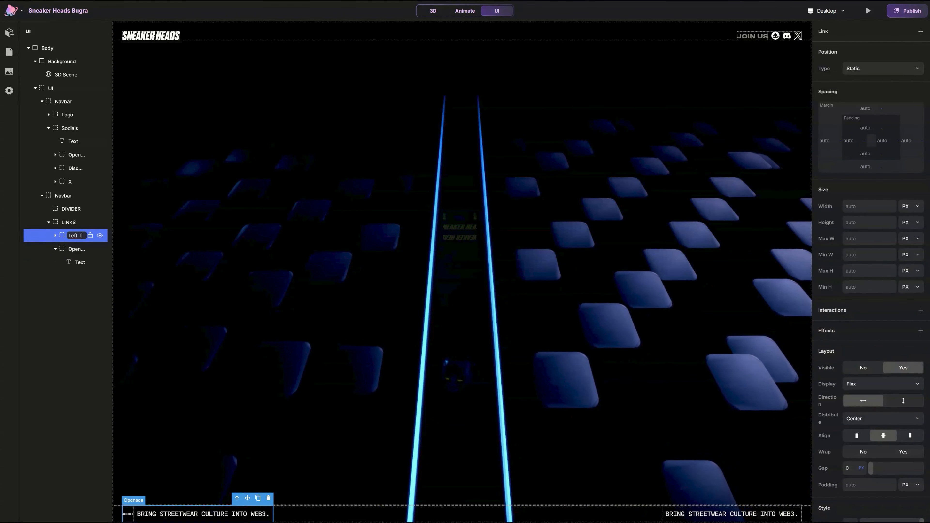
text(ext)
key(Return)
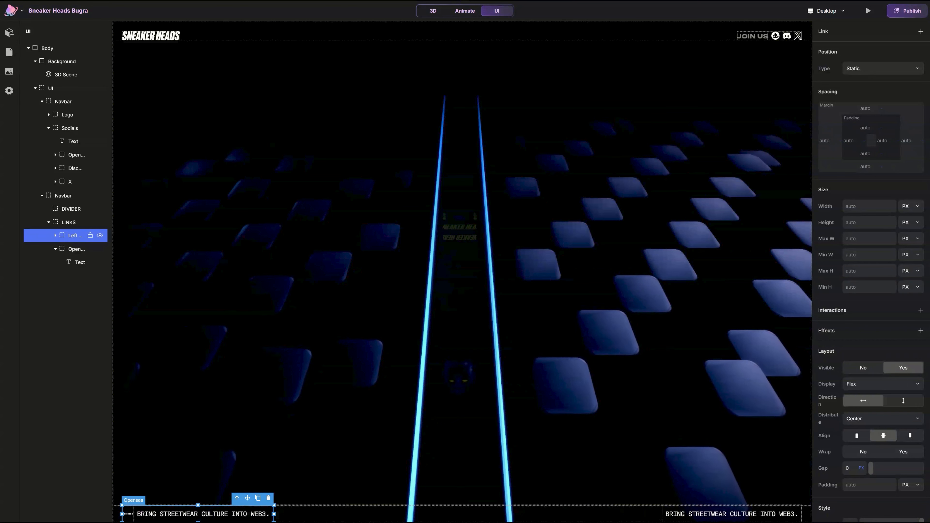
click(72, 248)
double_click(76, 254)
text(Ri)
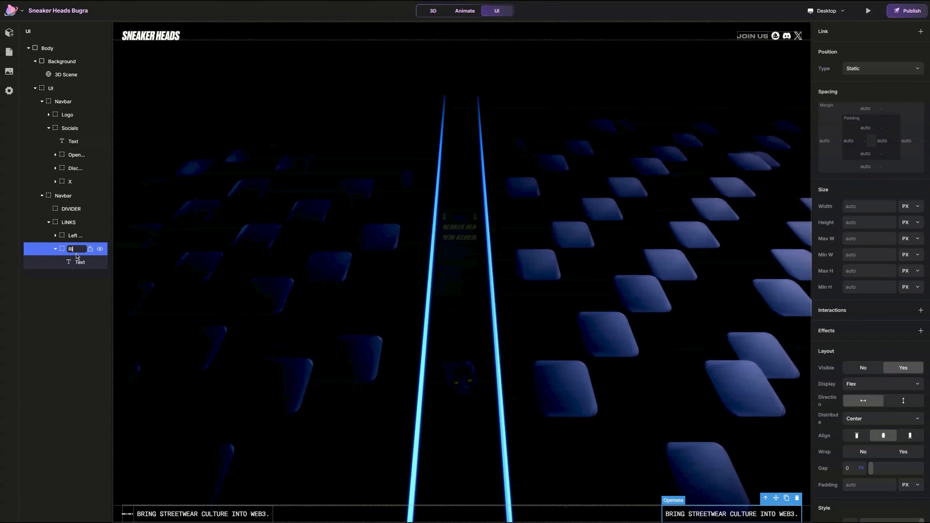
text(ght Text)
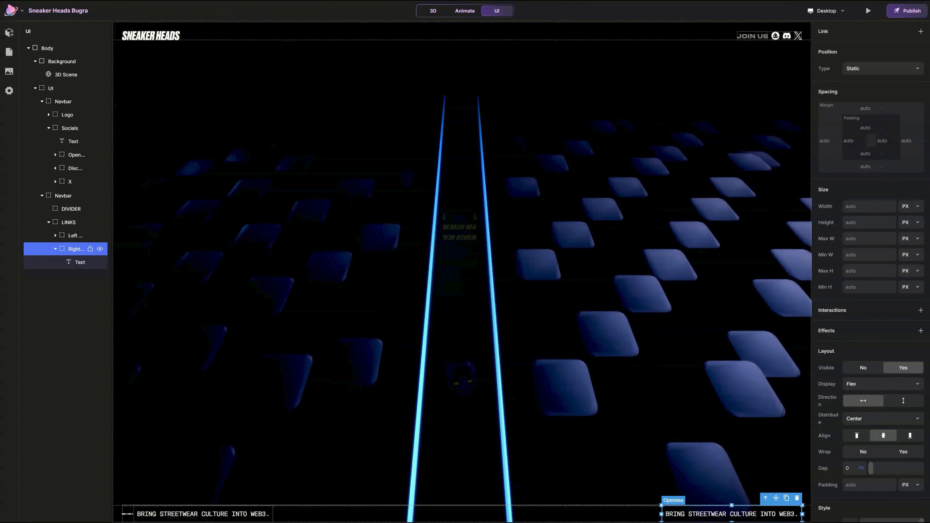
key(Return)
Step: Replace the text in the Right Text block with "MADE WITH PEACH WORLDS."
click(686, 515)
double_click(685, 515)
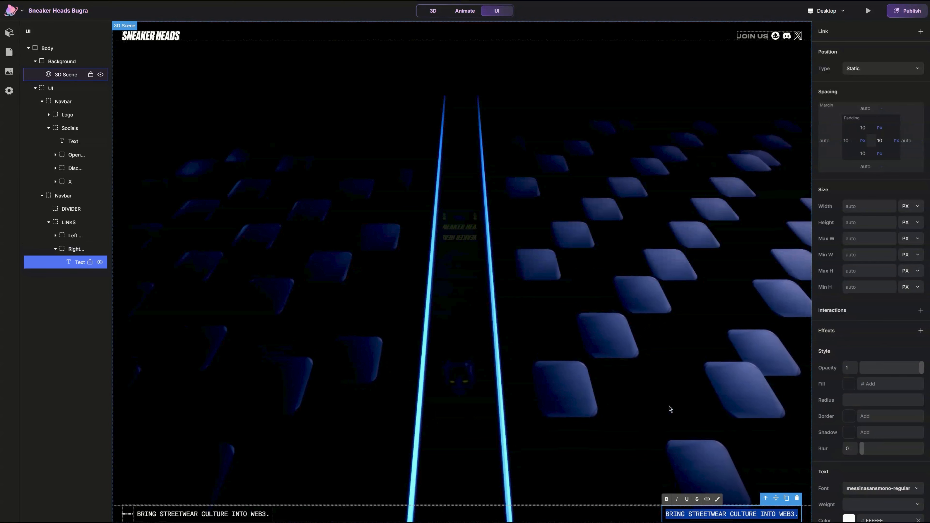
text(MADE WITH PEACH WORLDS.)
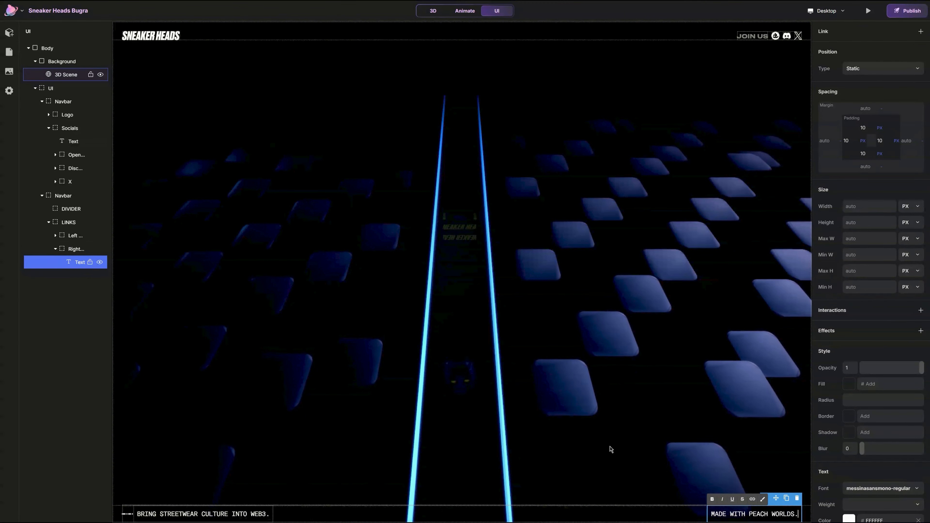
click(604, 446)
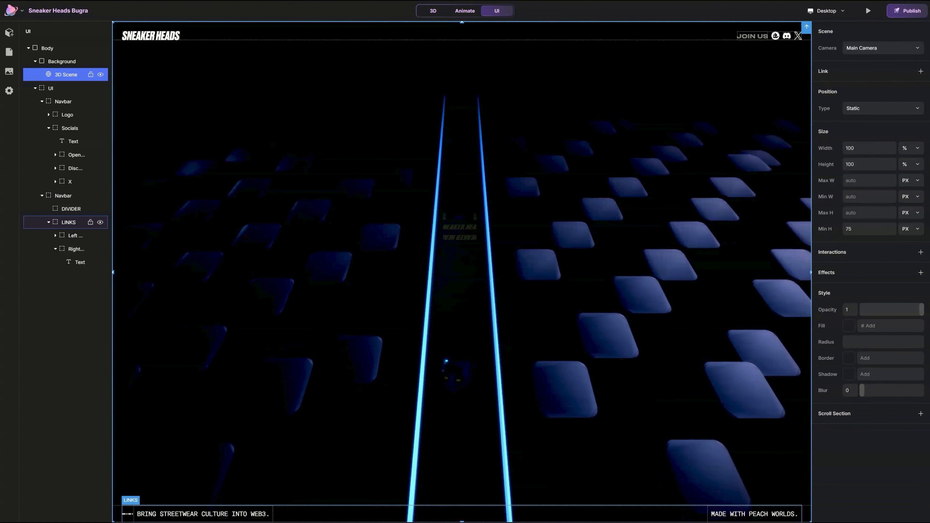
Step: Give the bottom bar's LINKS block top and bottom margins of 8 px
click(575, 511)
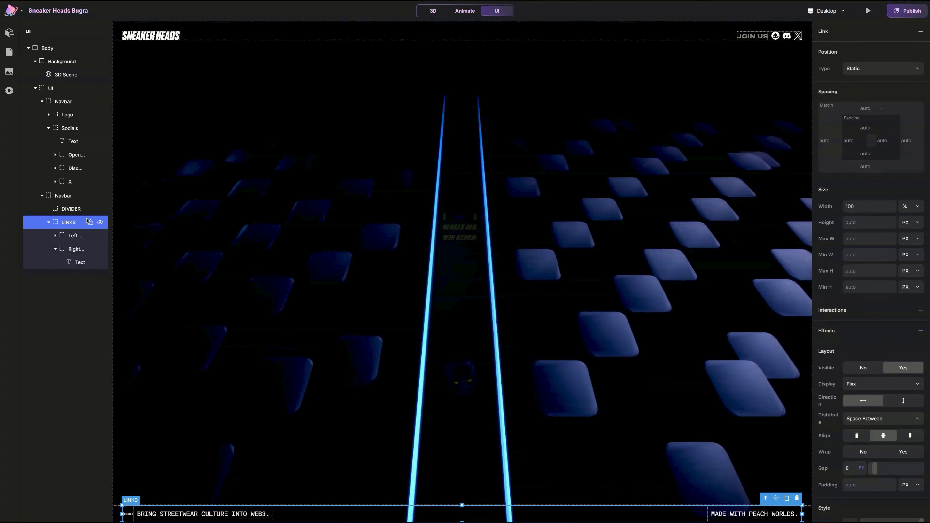
click(864, 109)
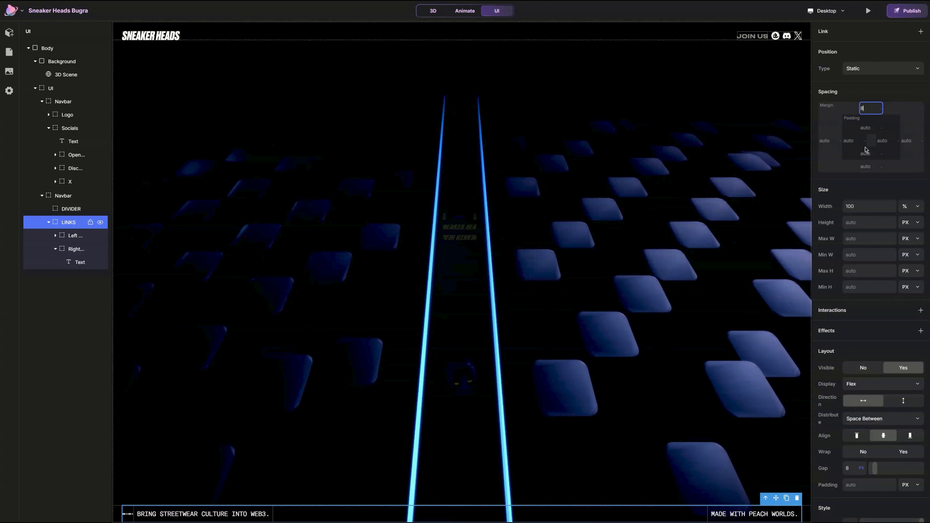
text(8)
click(865, 166)
key(Return)
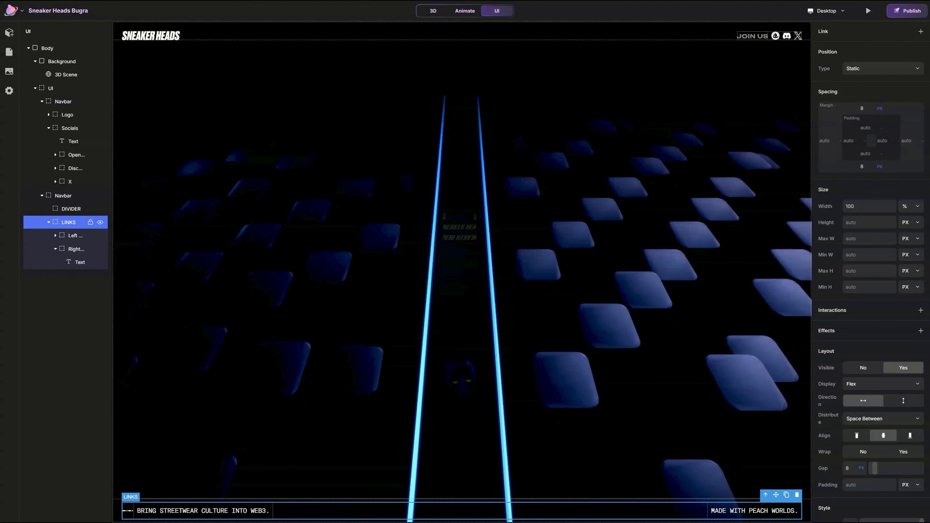
click(261, 509)
click(273, 500)
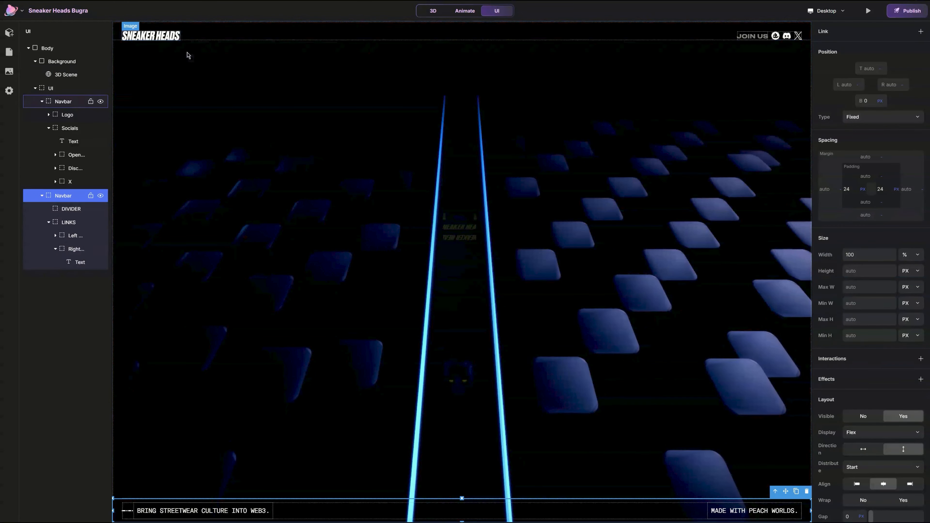
Step: Collapse the UI group in the layer tree and add a Block element to the page body
click(35, 89)
click(266, 210)
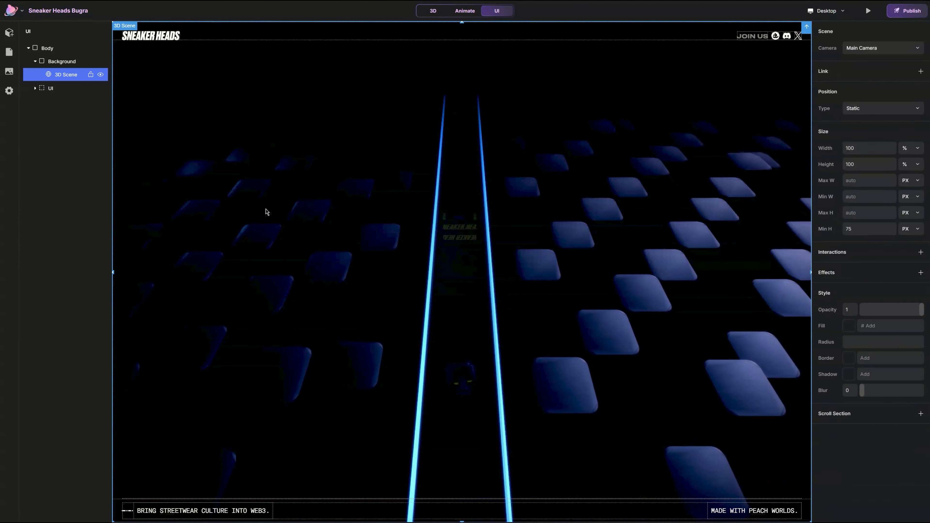
click(9, 32)
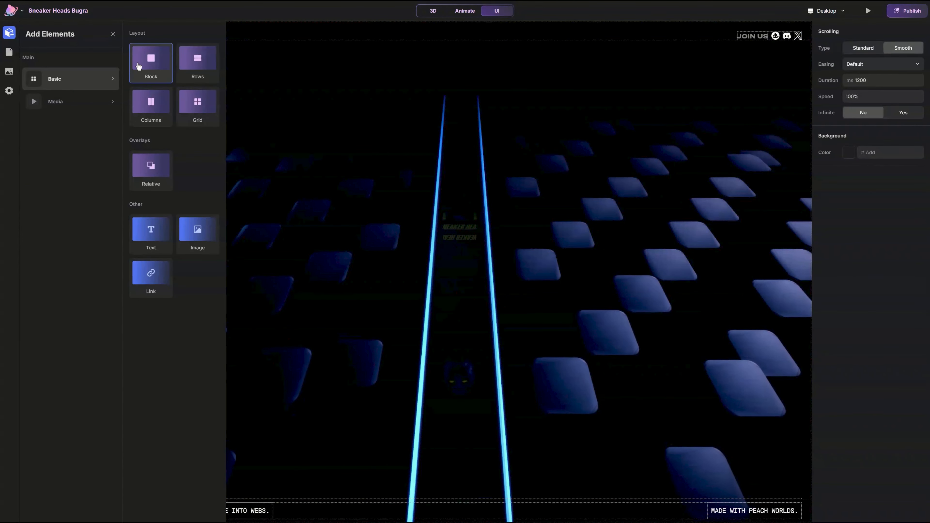
click(150, 60)
click(112, 34)
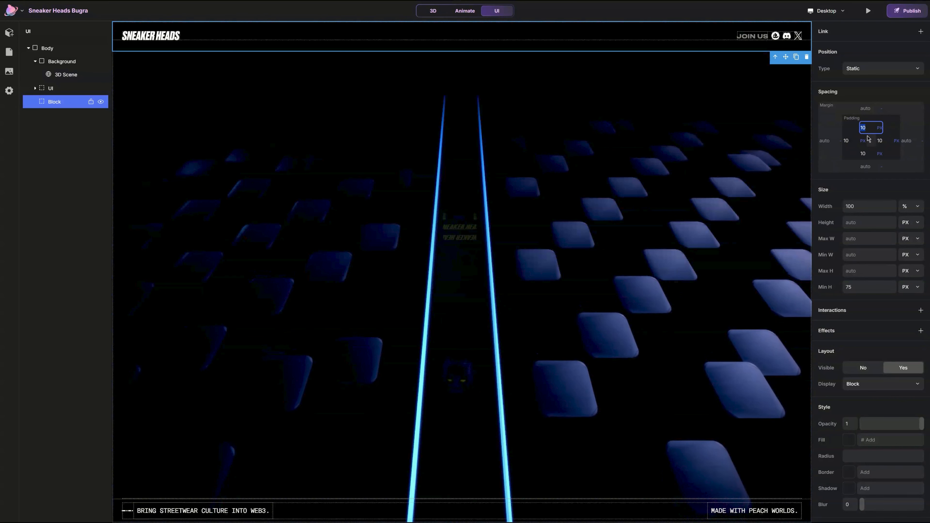
Step: Clear the new block's top and bottom padding and set its left and right padding to 24 px
click(868, 154)
key(BackSpace)
key(BackSpace)
click(849, 141)
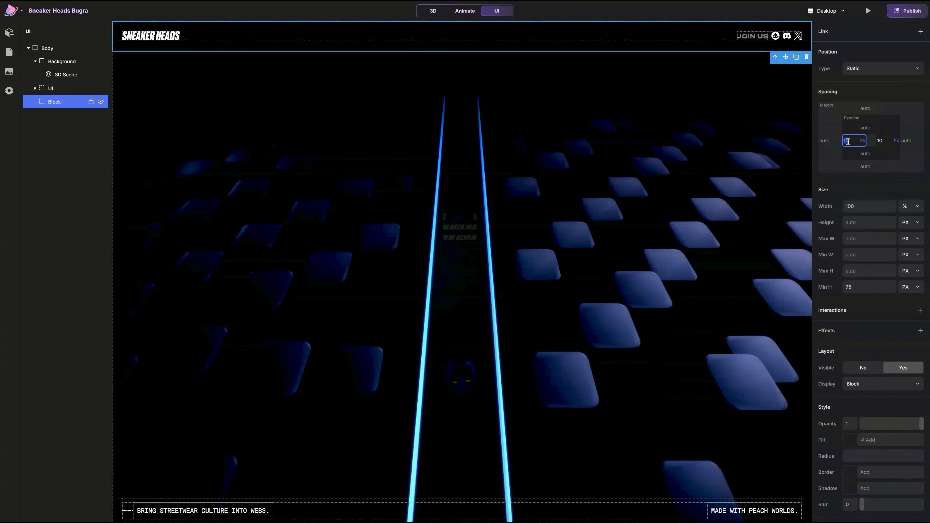
key(BackSpace)
key(BackSpace)
text(24)
click(884, 140)
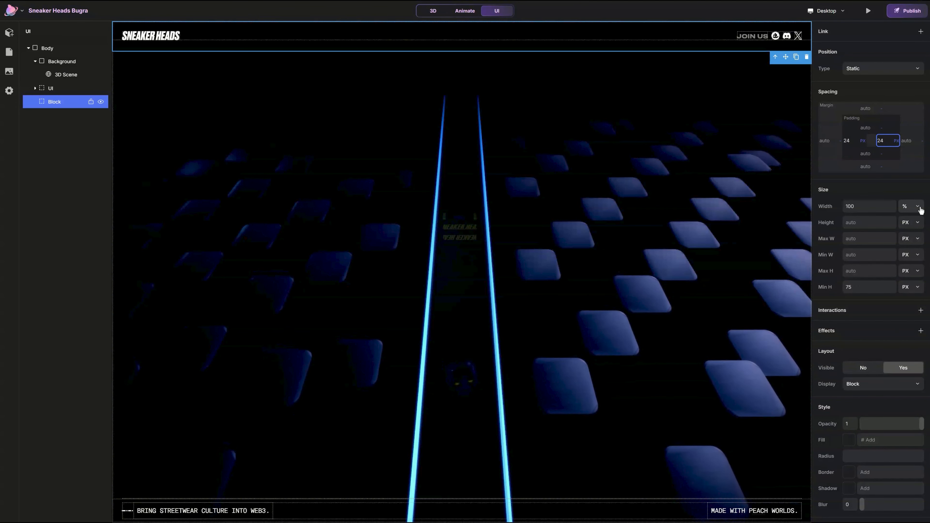
text(24)
key(Return)
Step: Clear the block's width and minimum height, and rename it as Section 1
click(859, 210)
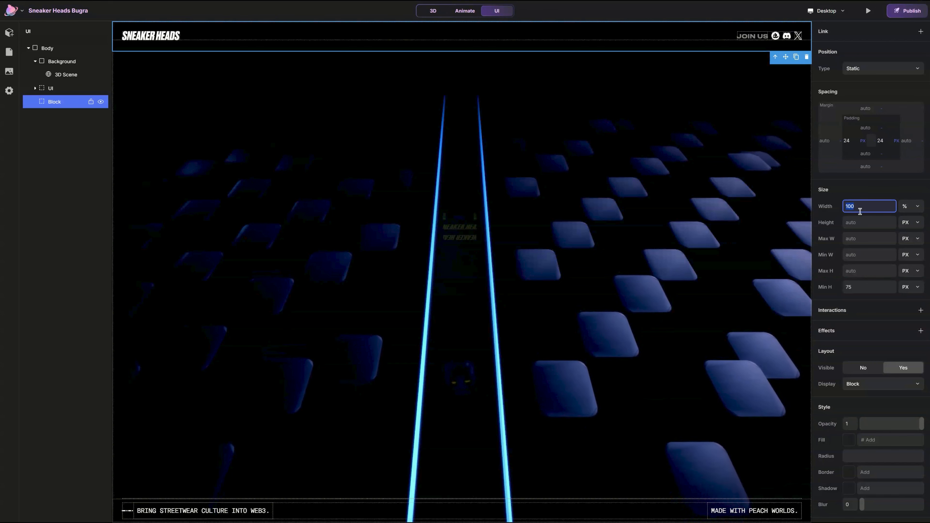
click(874, 288)
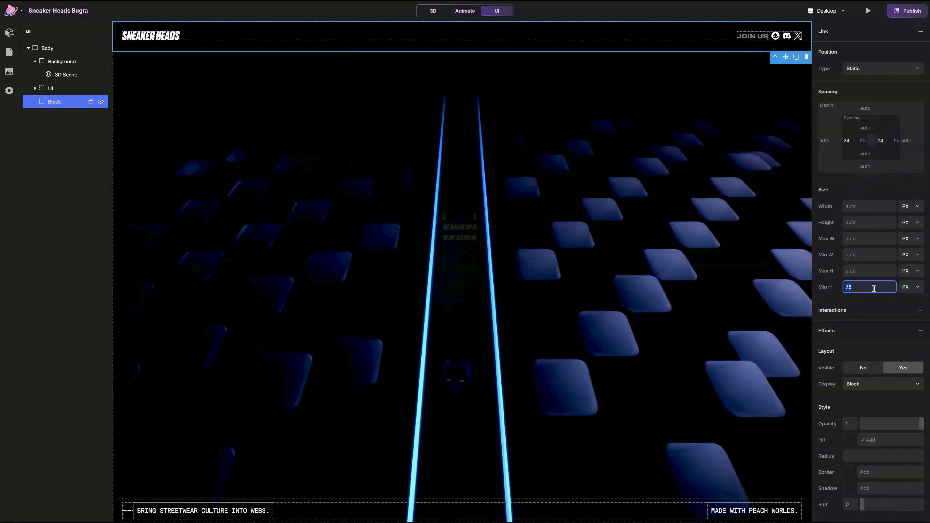
double_click(65, 106)
text(Sec)
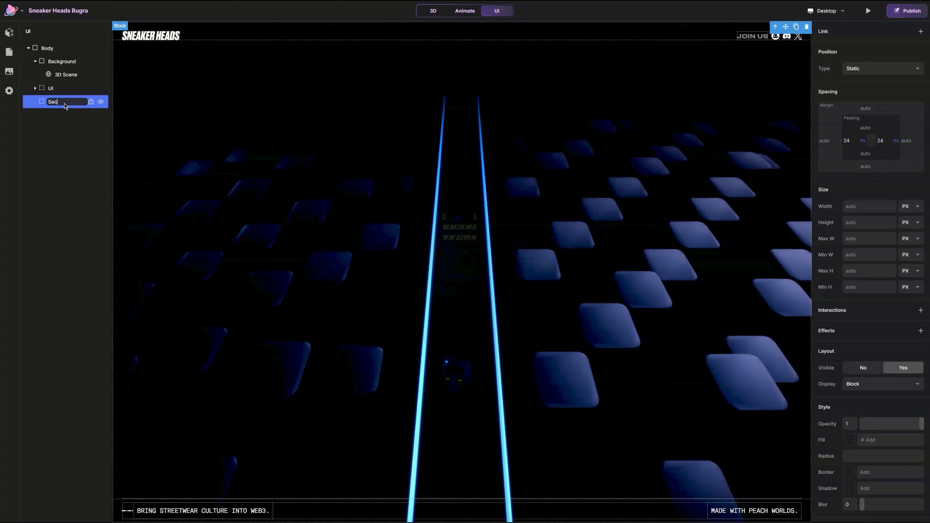
text(tion 1)
key(Return)
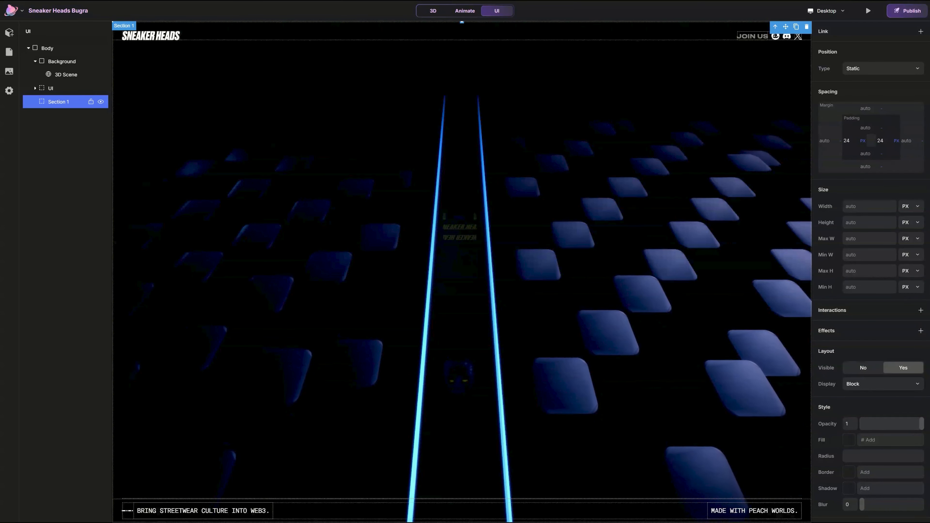
Step: Add another Block element inside Section 1 and rename it as Wrapper
click(9, 32)
click(71, 79)
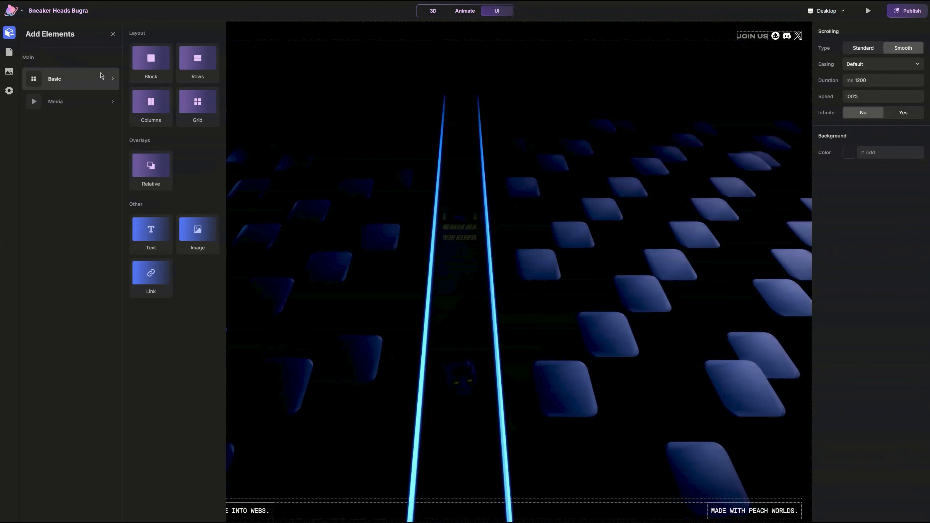
click(147, 60)
click(113, 33)
drag(56, 115, 58, 102)
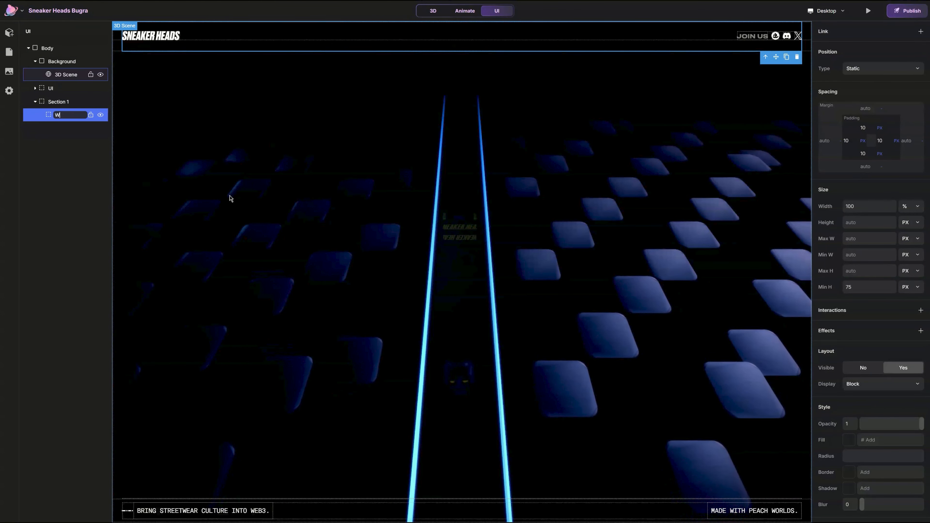
text(Wrapper)
key(Return)
Step: Clear the Wrapper's padding on all four sides, along with its width and minimum height
click(870, 128)
double_click(869, 128)
key(BackSpace)
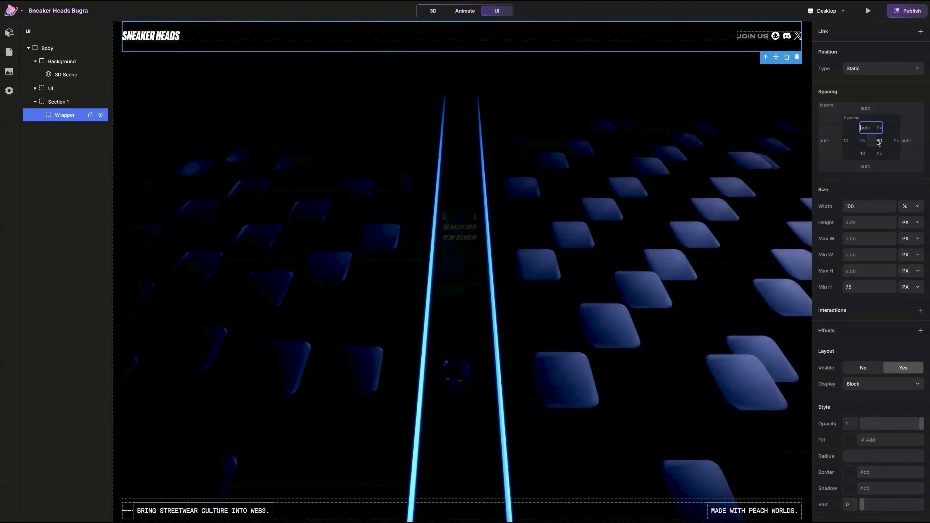
double_click(882, 140)
key(BackSpace)
double_click(868, 152)
key(BackSpace)
double_click(846, 140)
key(BackSpace)
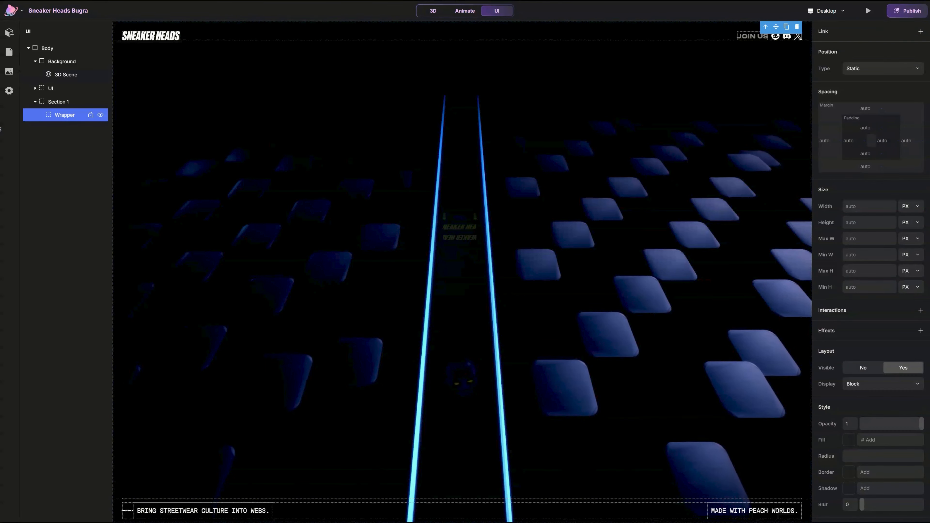
Step: Add a Text element, move it inside the Wrapper block, and duplicate it there
click(9, 33)
mouse_move(73, 89)
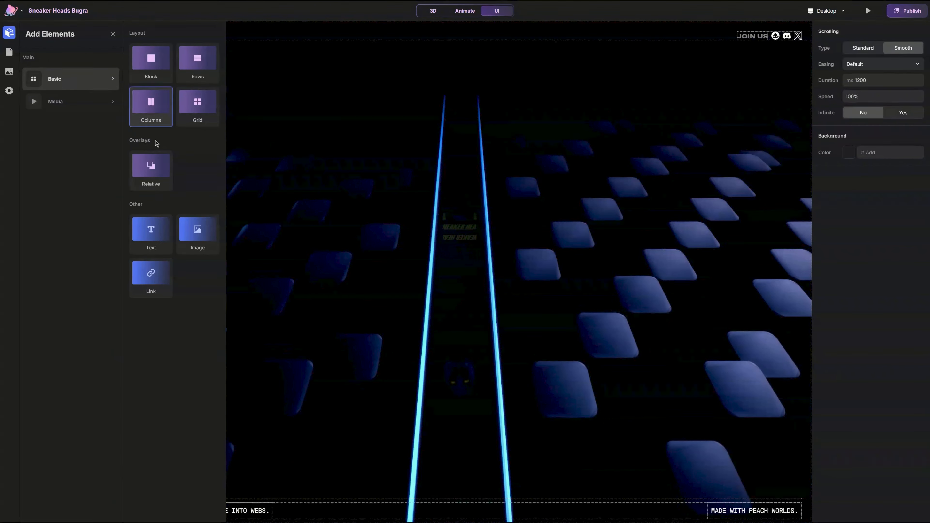
click(159, 238)
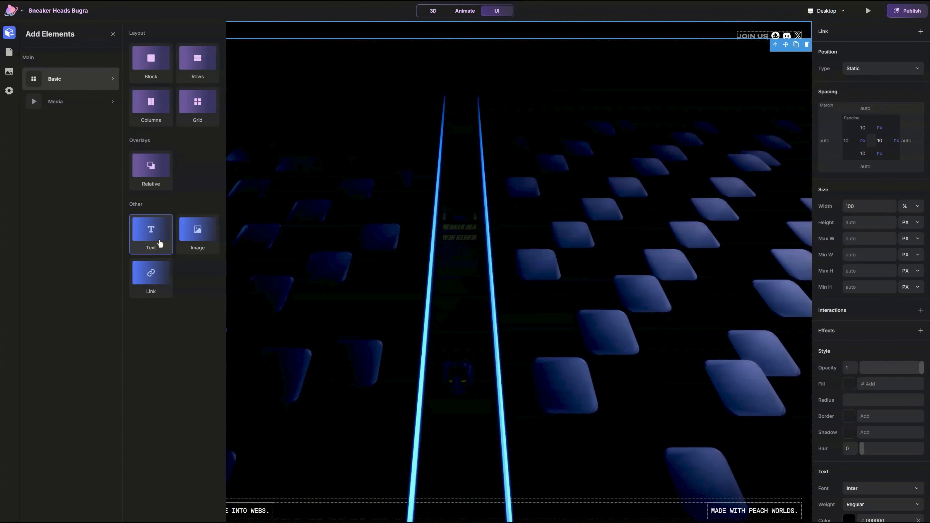
click(112, 34)
mouse_move(54, 130)
mouse_down()
mouse_move(62, 116)
mouse_move(58, 144)
mouse_move(65, 118)
mouse_up()
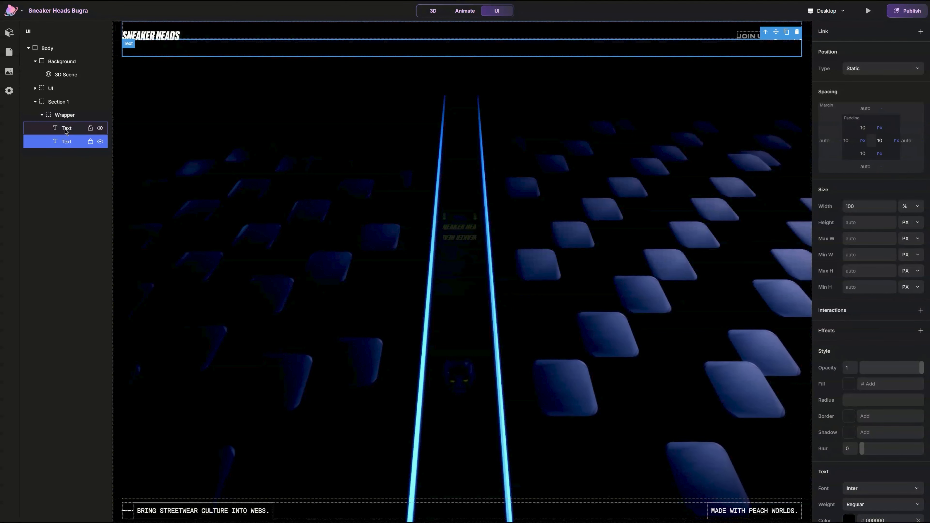
Step: Set the text colour of both Text elements inside the Wrapper to white (FFFFFF)
click(66, 128)
scroll(848, 413, down, 3)
click(848, 400)
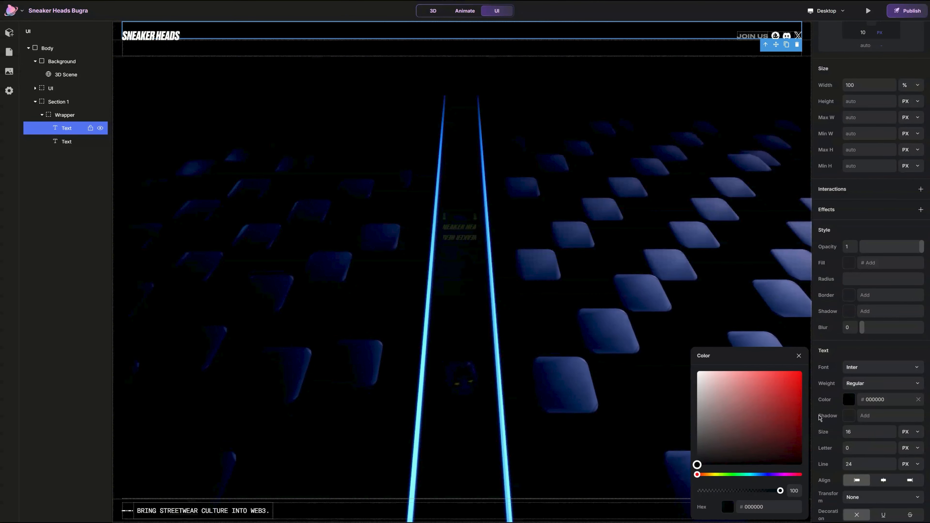
click(67, 141)
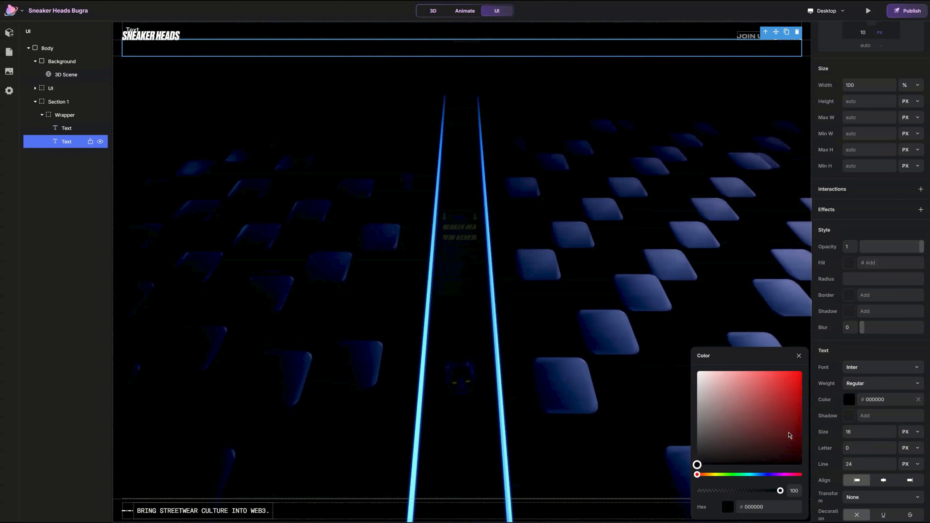
Step: Rename the first Text element in the Wrapper as Title
click(66, 128)
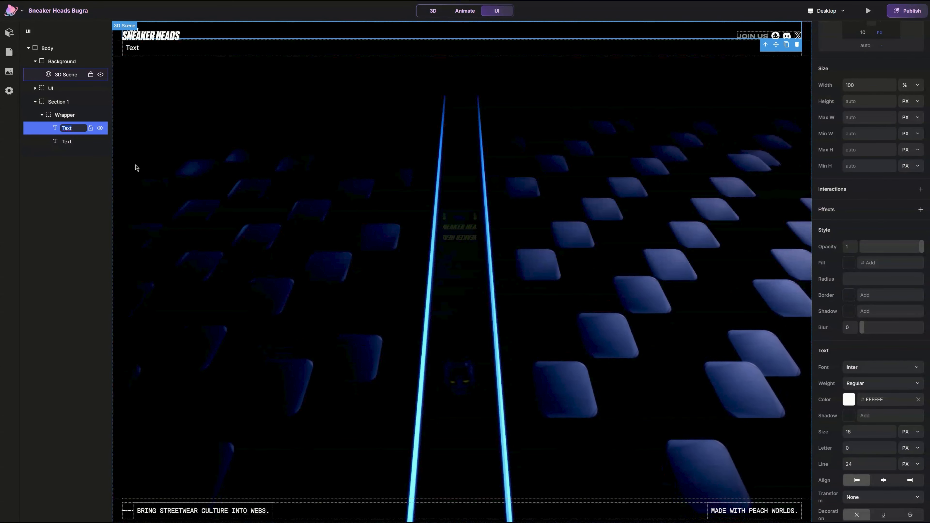
text(Title)
click(66, 143)
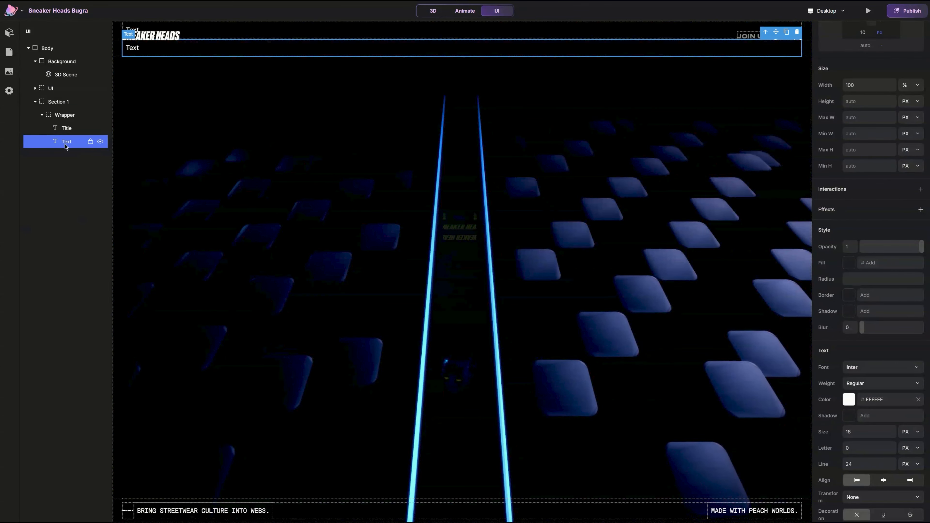
click(77, 132)
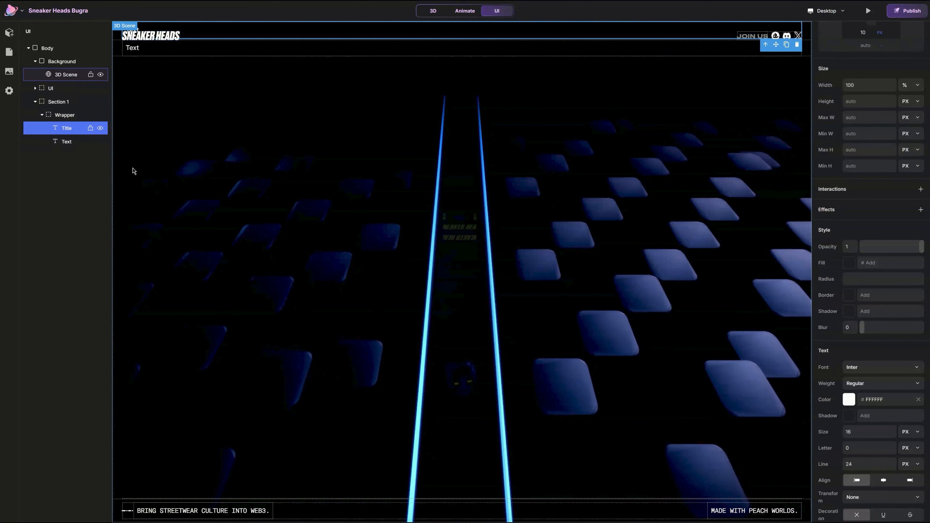
Step: Give Section 1 a height of 400 px and a vertical Flex layout with its content centred in both directions
click(55, 115)
click(48, 103)
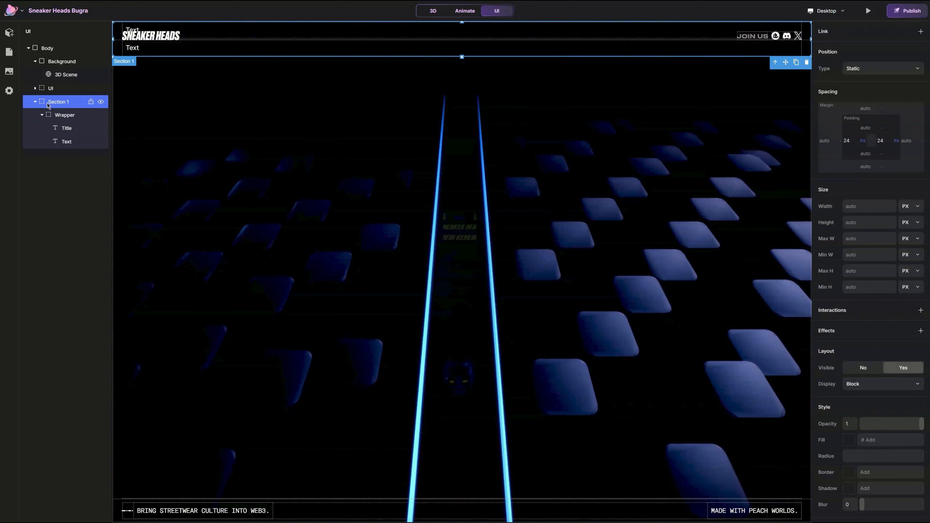
click(882, 221)
text(400)
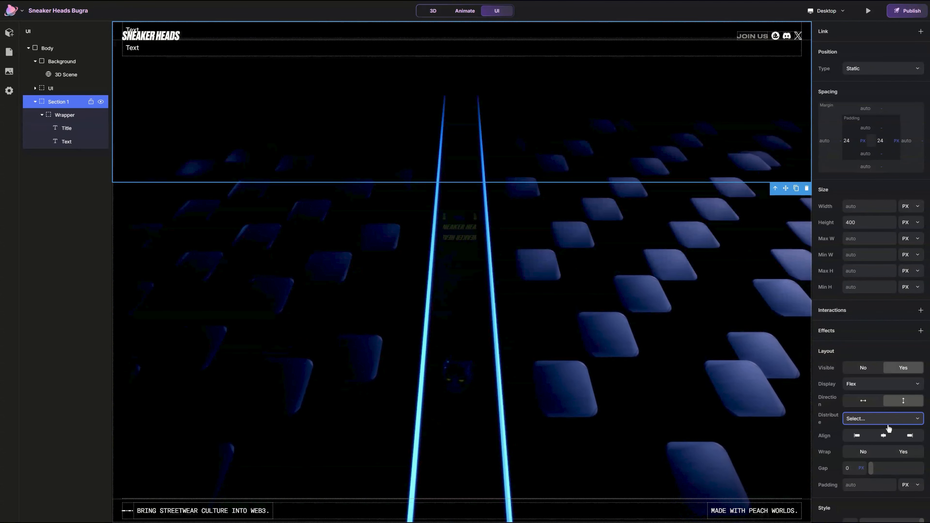
click(889, 429)
click(883, 436)
Step: Replace the Title's placeholder text with "SNEAKER HEAD DROP"
double_click(463, 93)
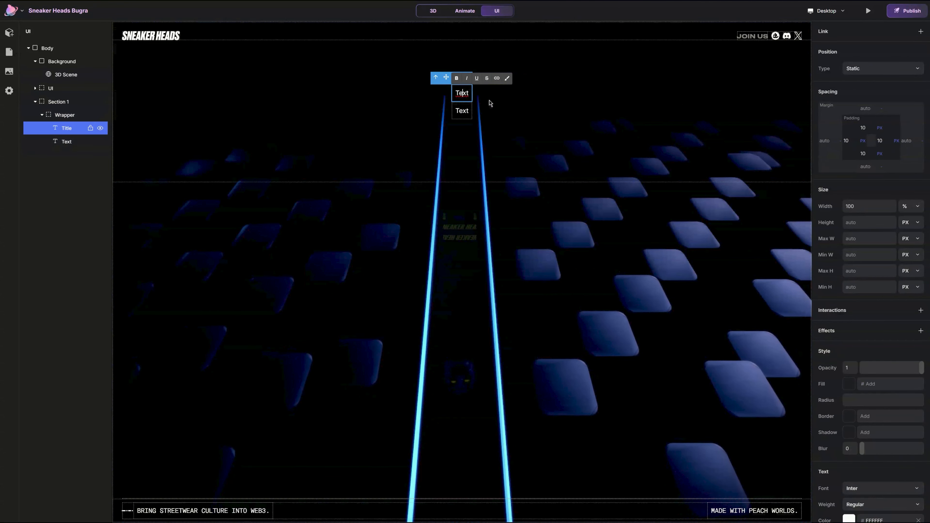
text(SN)
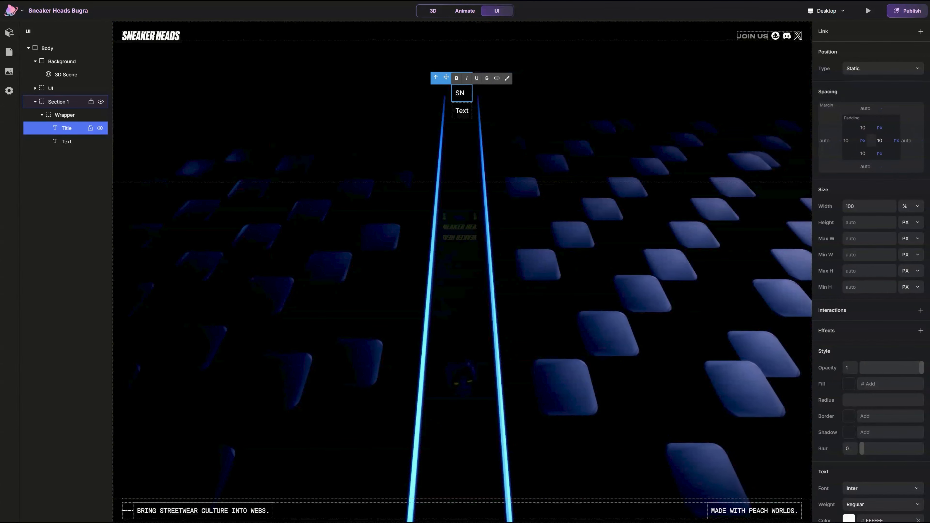
text(EAKER HEAD DROP)
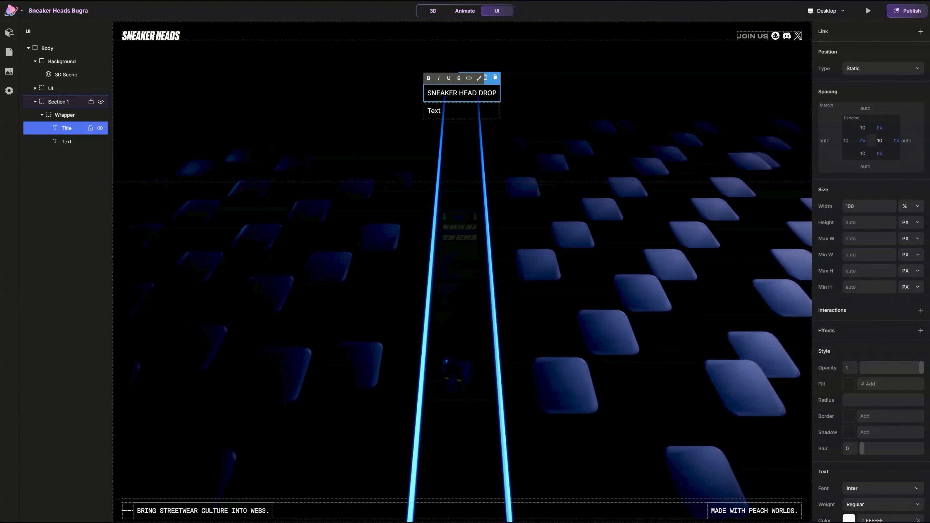
Step: Replace the placeholder of the Text element below the Title with "SCROLL TO REVEAL"
double_click(447, 111)
key(ctrl+a)
text(SCROLL )
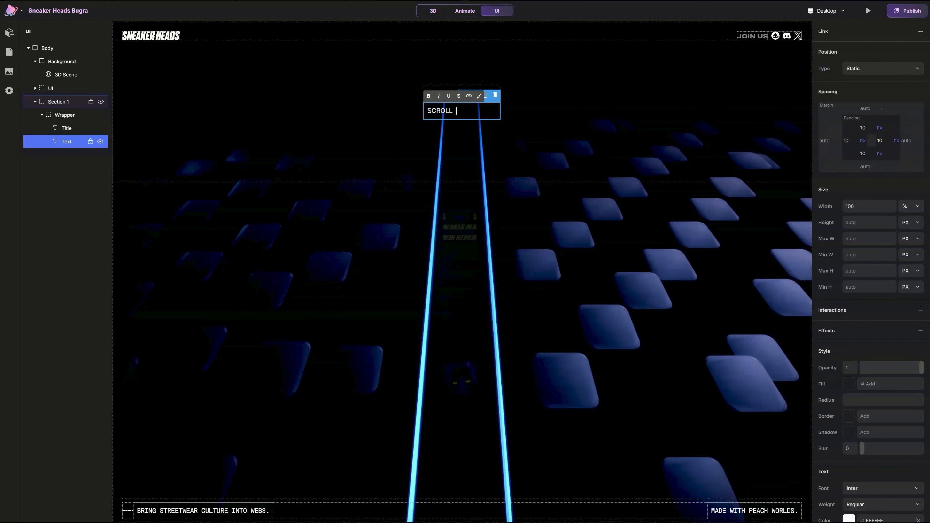
text(TO REVEAL)
Step: Apply the custom font fkscreamertrial-bold to the Title
click(461, 93)
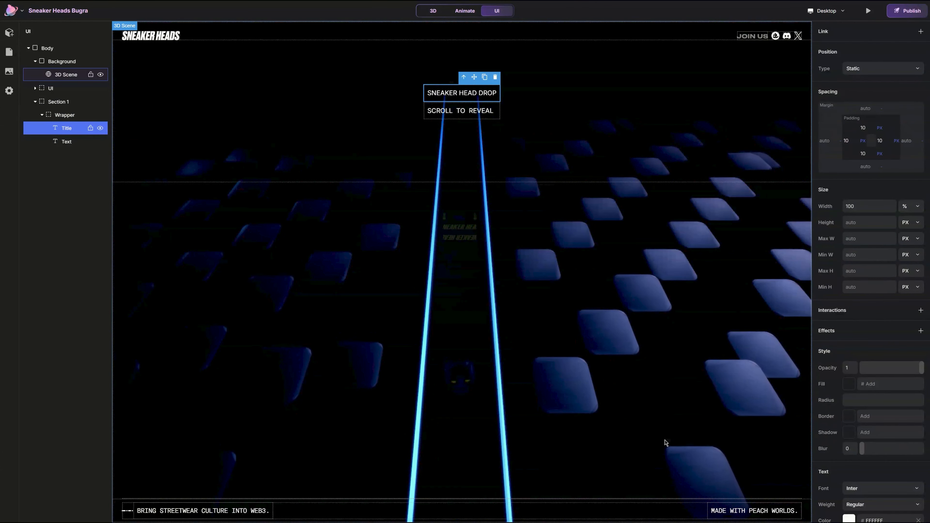
scroll(871, 403, down, 2)
click(883, 409)
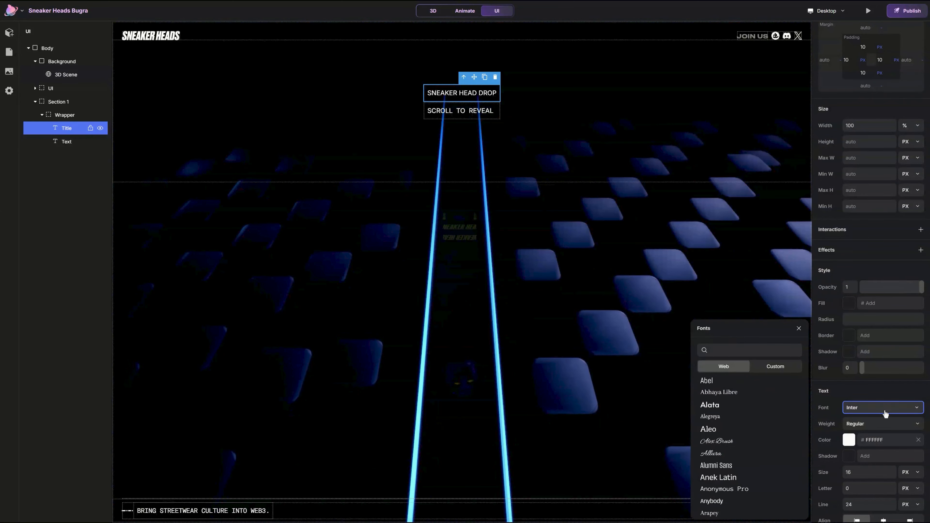
click(776, 366)
click(746, 404)
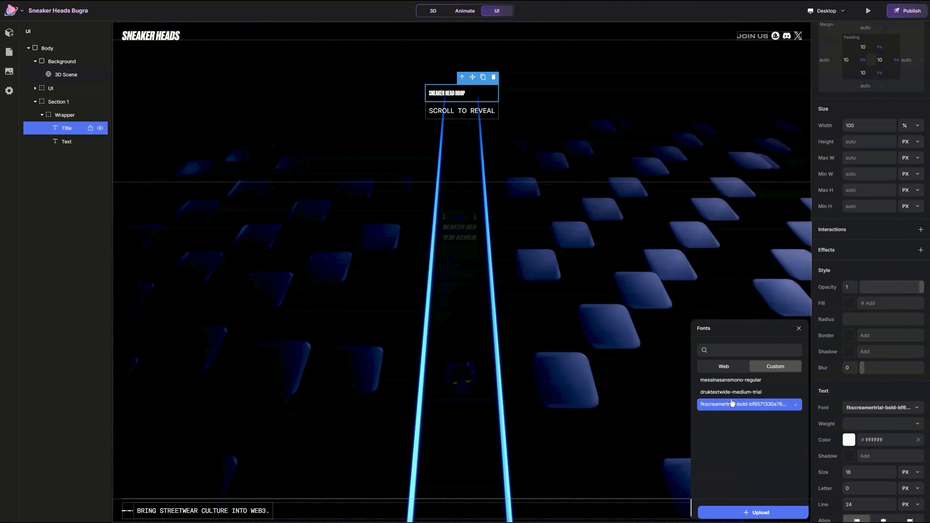
click(797, 329)
Step: Switch the Title's font size to dynamic viewport width units and set it to 17
scroll(862, 401, down, 2)
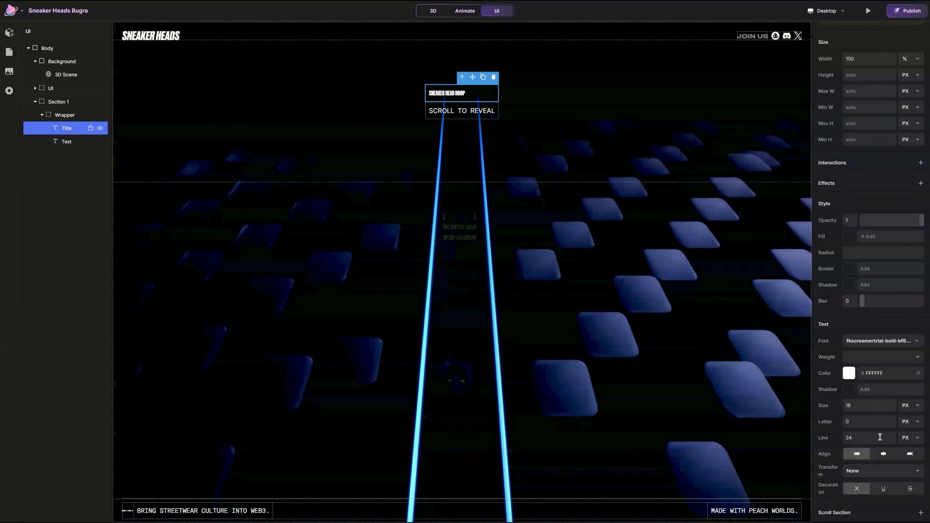
click(861, 401)
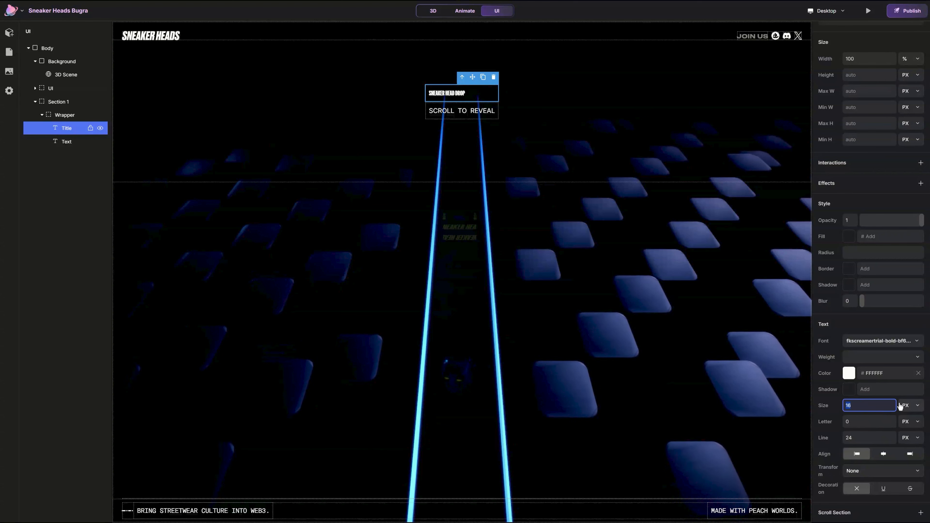
click(906, 406)
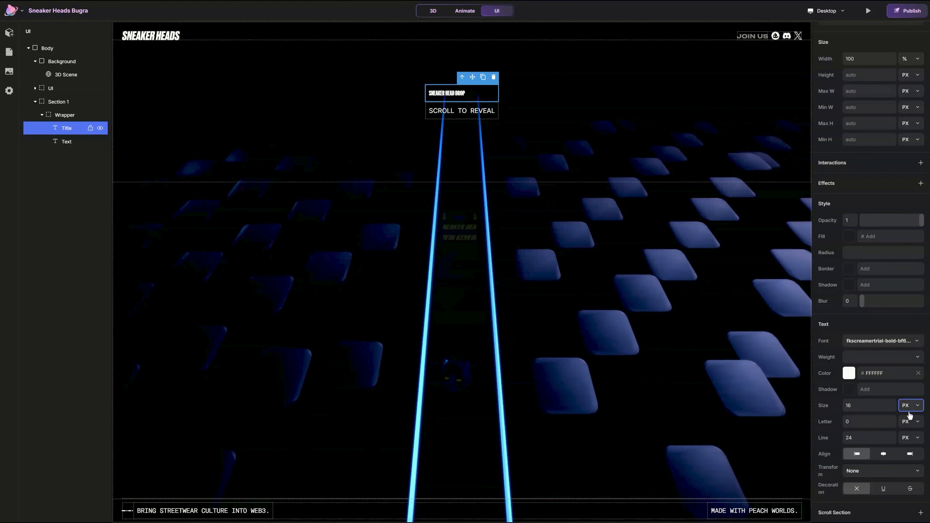
click(907, 416)
click(875, 408)
text(17)
key(Tab)
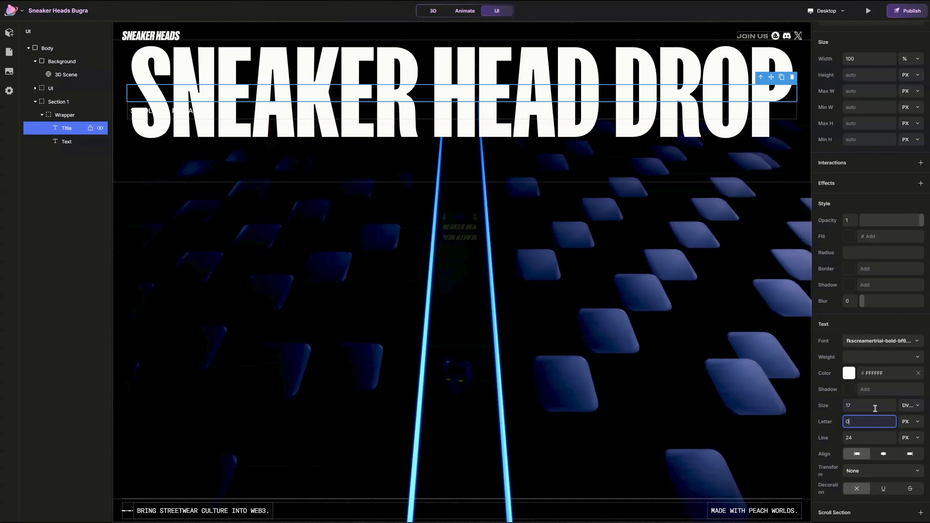
Step: Try a font size of 17.5 for the Title
click(875, 407)
text(.)
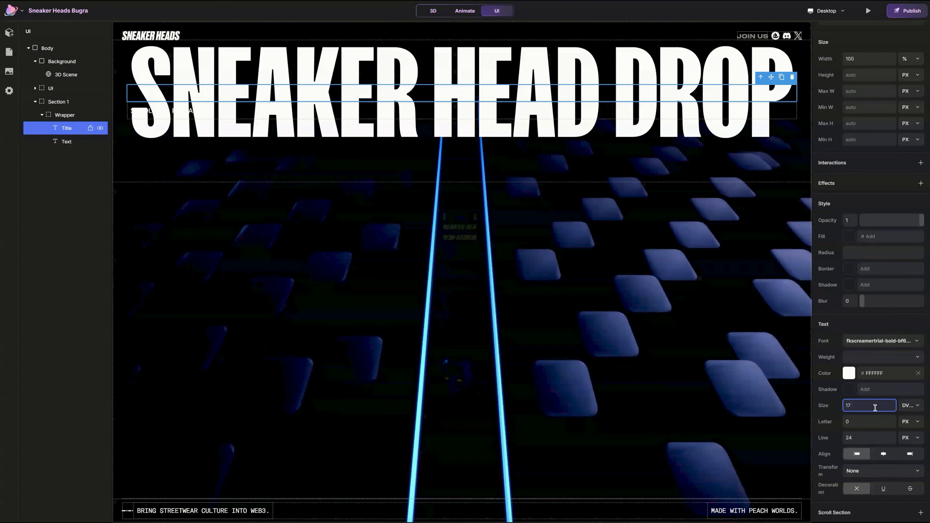
text(5)
key(Return)
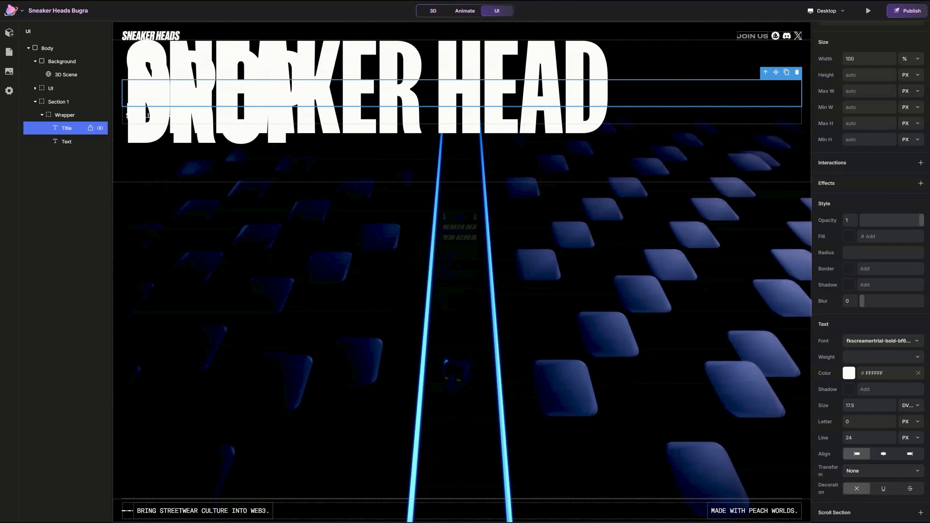
Step: Set the Title's font size to 17.4
click(875, 408)
key(BackSpace)
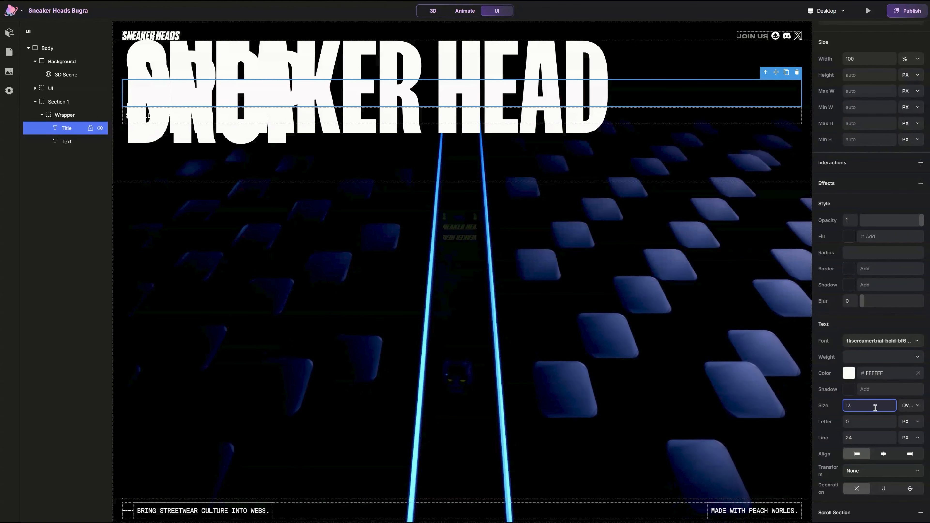
text(4)
key(Return)
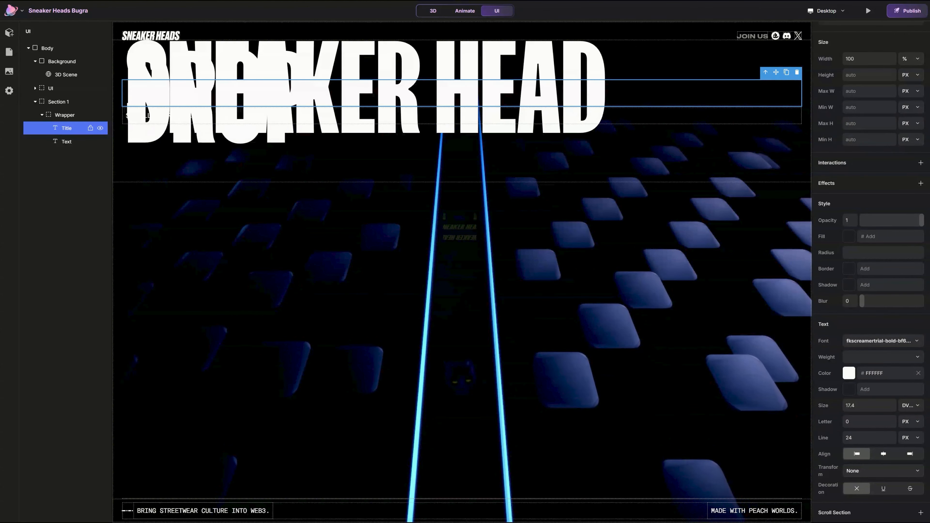
Step: Clear the Title's width and its padding on all four sides
double_click(879, 58)
key(BackSpace)
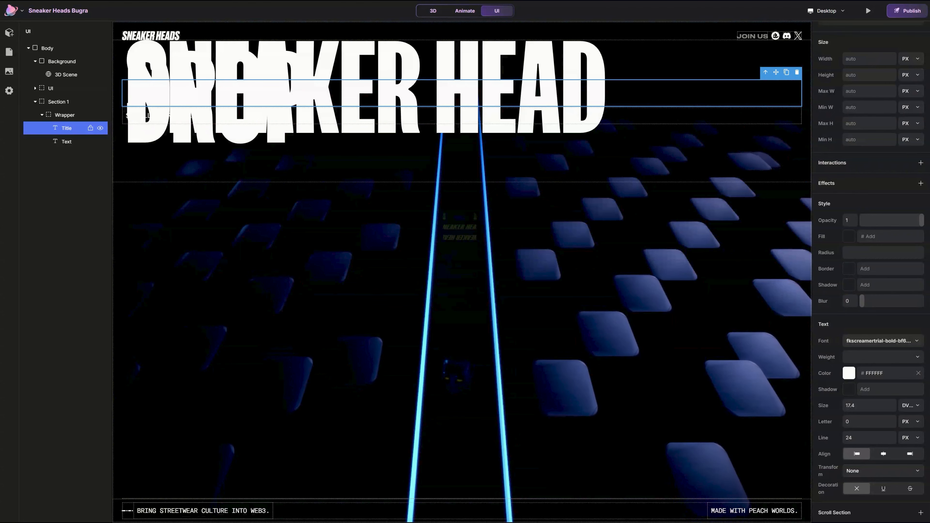
scroll(875, 58, up, 4)
click(866, 128)
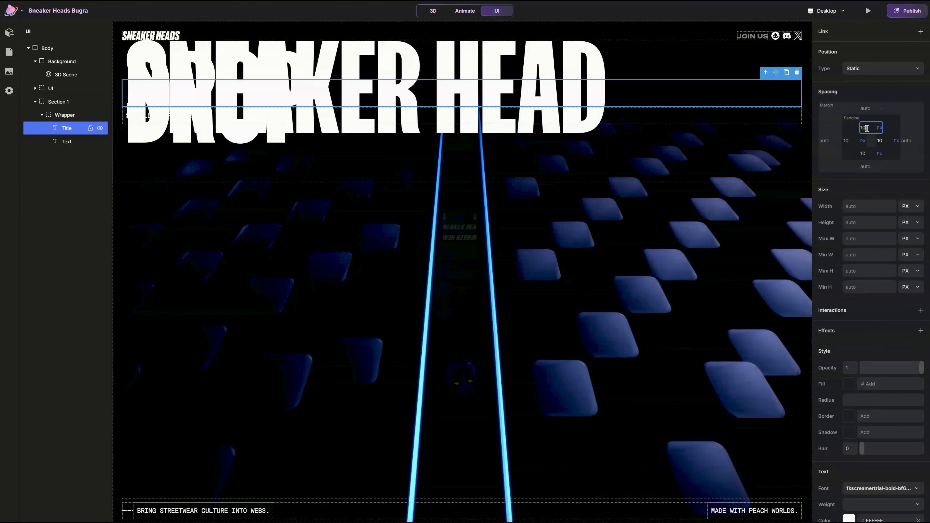
key(BackSpace)
click(881, 140)
key(BackSpace)
key(BackSpace)
click(869, 153)
key(BackSpace)
key(BackSpace)
click(850, 140)
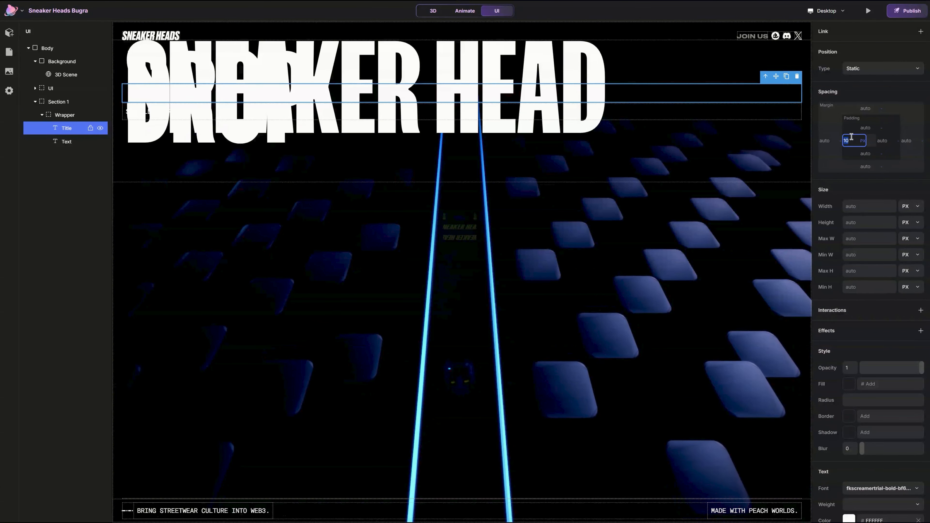
key(BackSpace)
key(BackSpace)
key(Return)
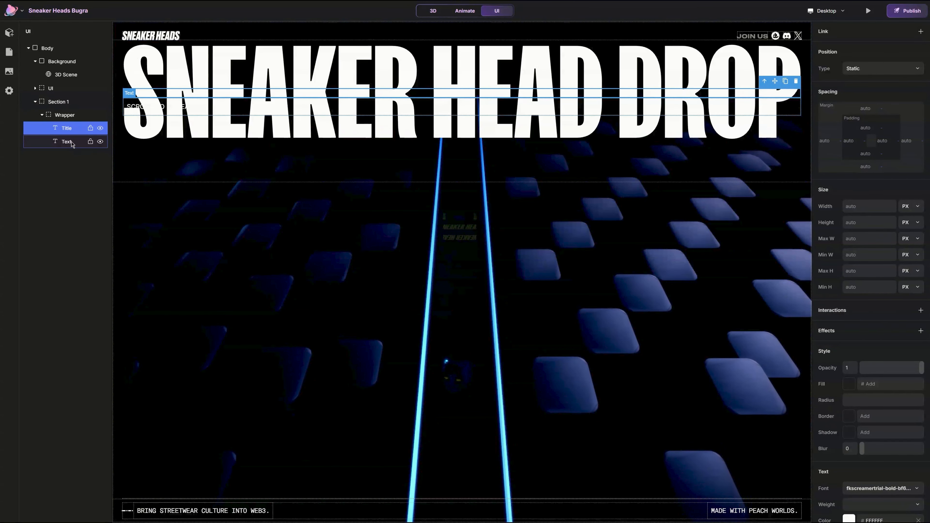
Step: Set the Title's line height to 16 in dynamic viewport width units
scroll(909, 432, down, 4)
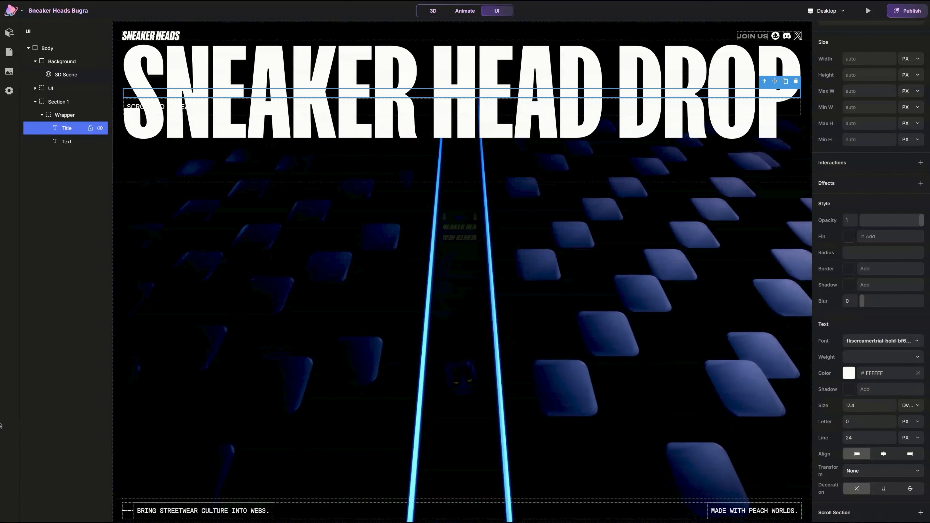
click(873, 437)
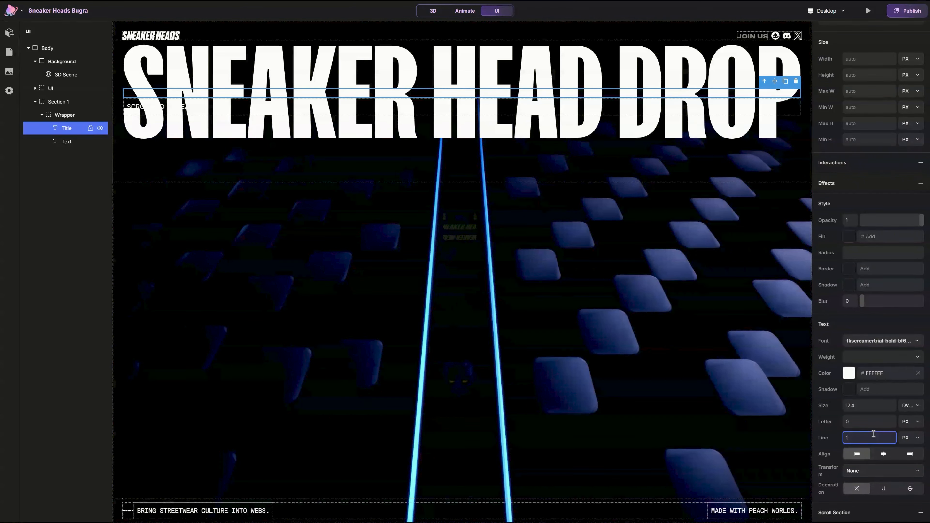
key(Tab)
click(900, 433)
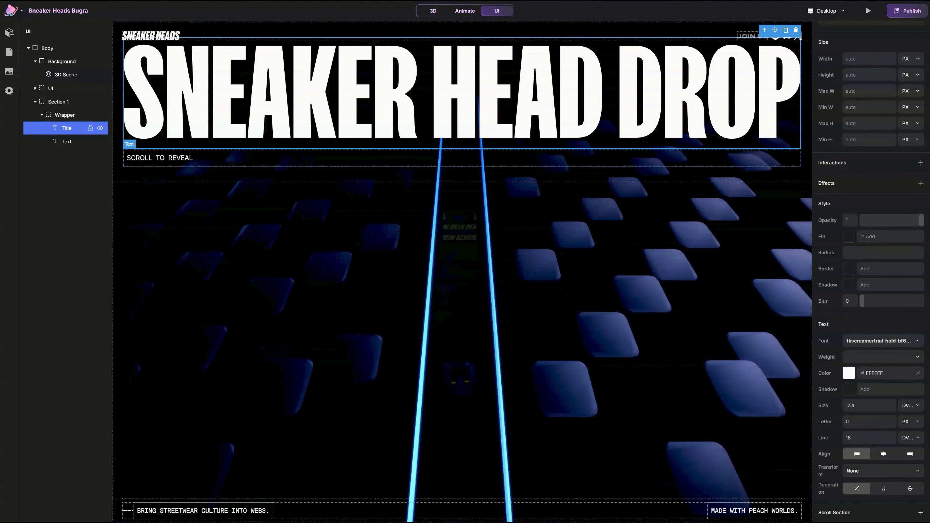
Step: Set the letter spacing of the "SCROLL TO REVEAL" text to -0.7 px
click(66, 141)
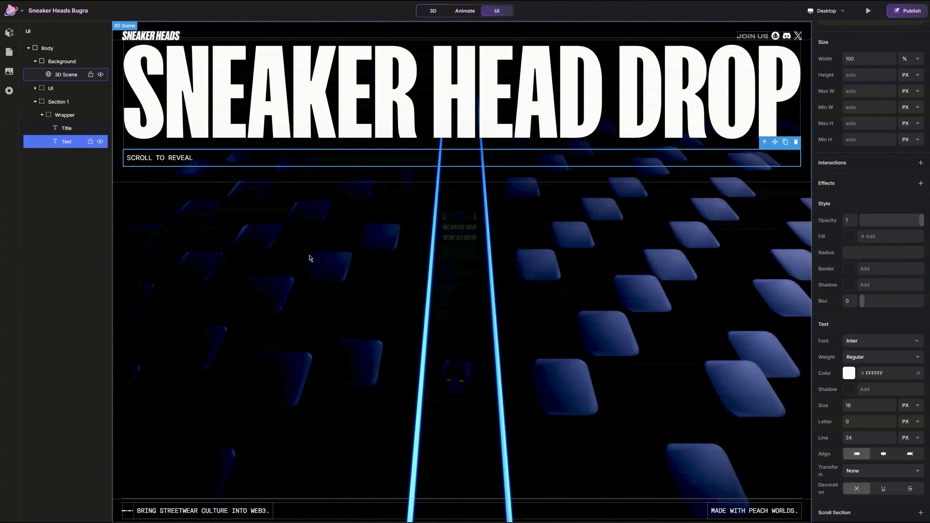
click(863, 426)
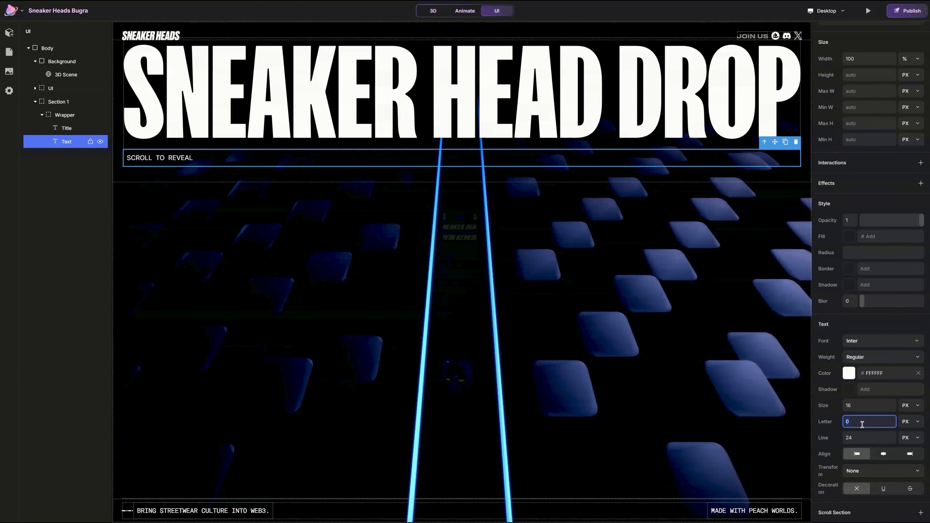
text(-0.)
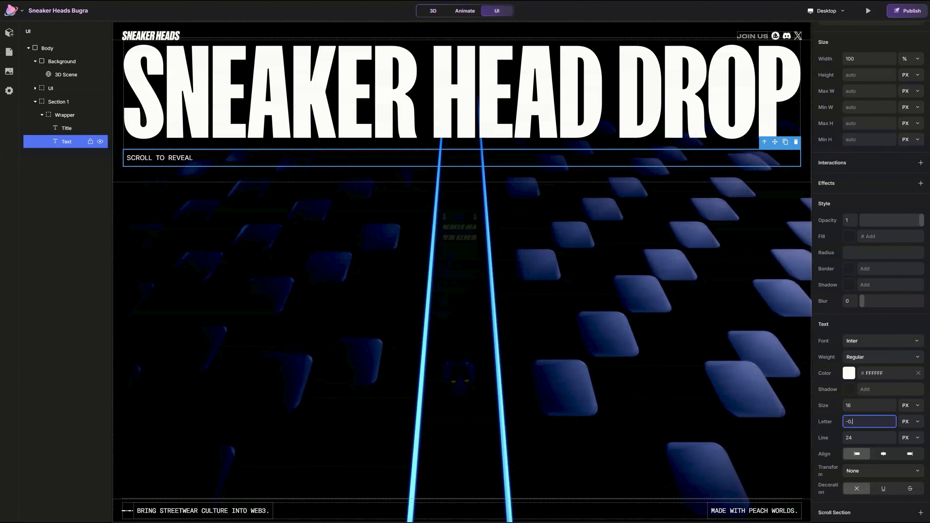
text(7)
key(Return)
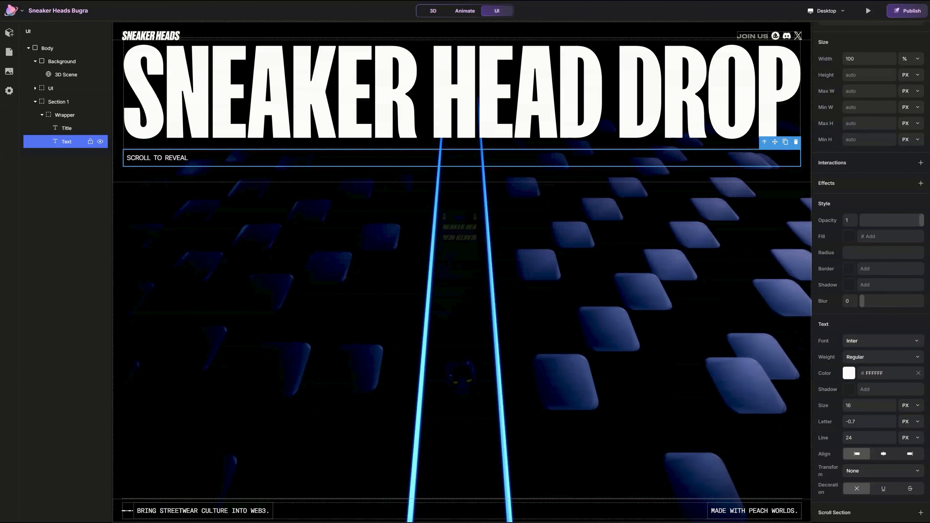
Step: Apply the custom font messinasansmono-regular to the "SCROLL TO REVEAL" text
click(852, 342)
click(775, 366)
click(737, 381)
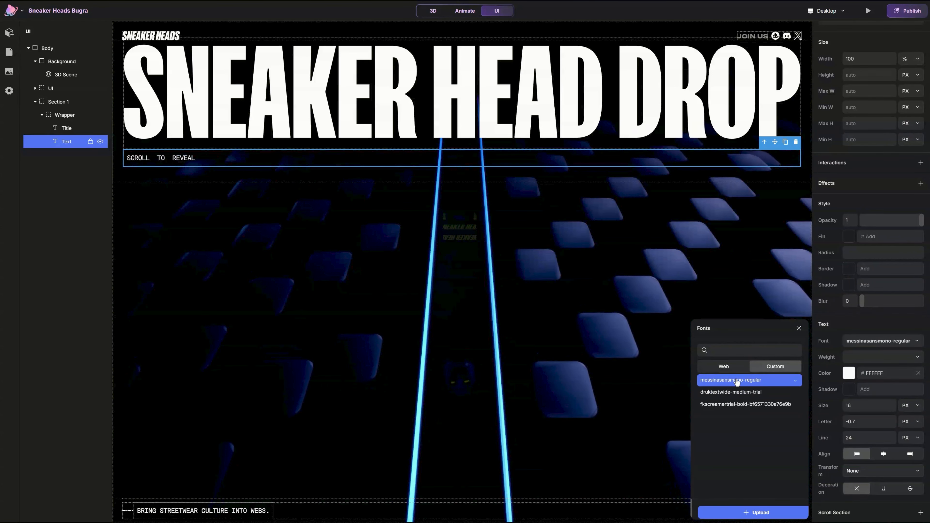
Step: Clear the top, right and bottom padding of the "SCROLL TO REVEAL." text, keeping its left padding
scroll(871, 256, up, 5)
click(870, 127)
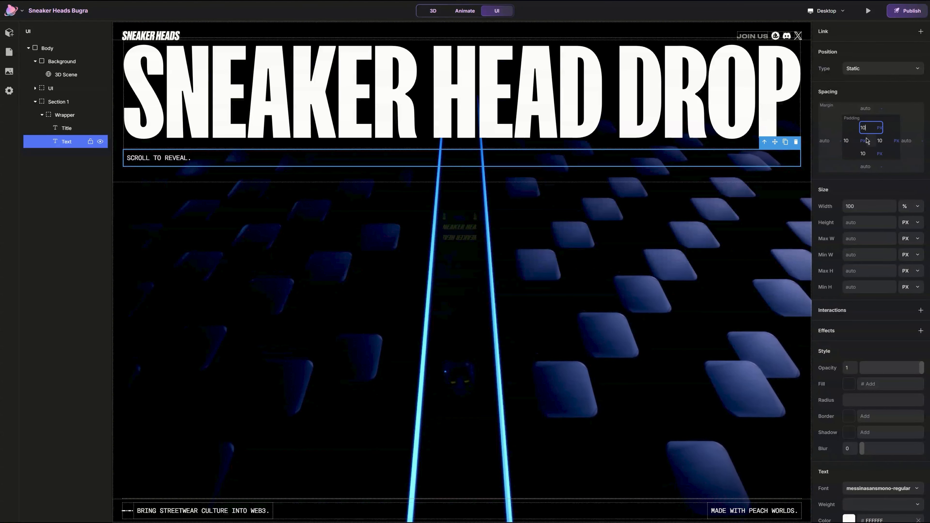
click(881, 139)
key(BackSpace)
click(864, 154)
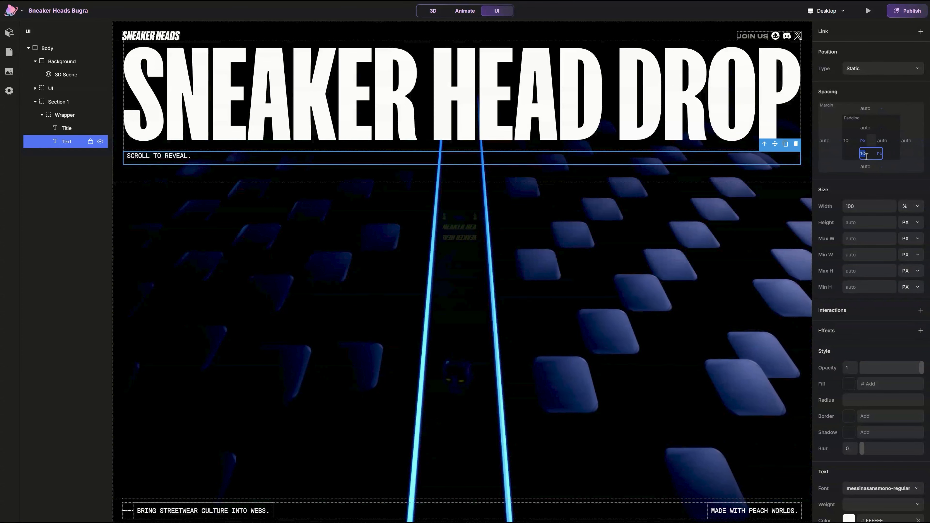
key(BackSpace)
click(862, 162)
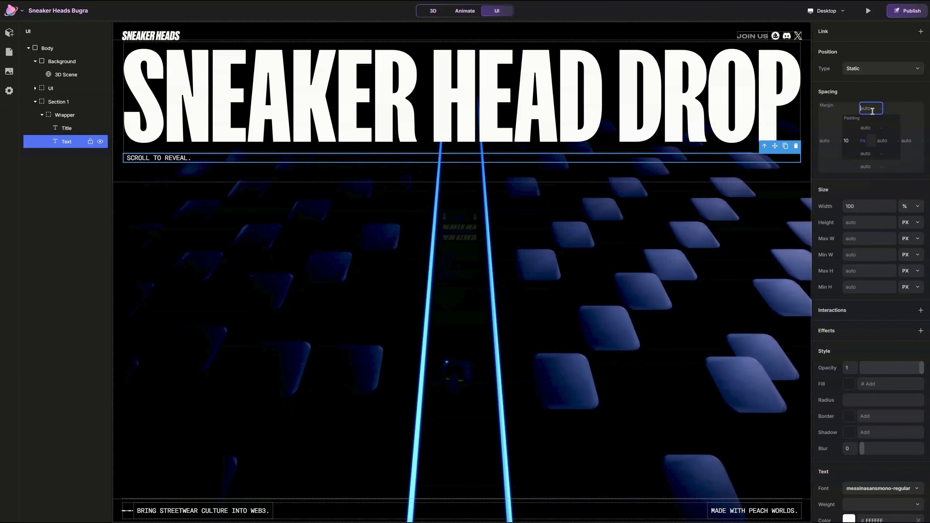
Step: Set the "SCROLL TO REVEAL." text's position type to Relative with a top offset of -16 px
click(858, 70)
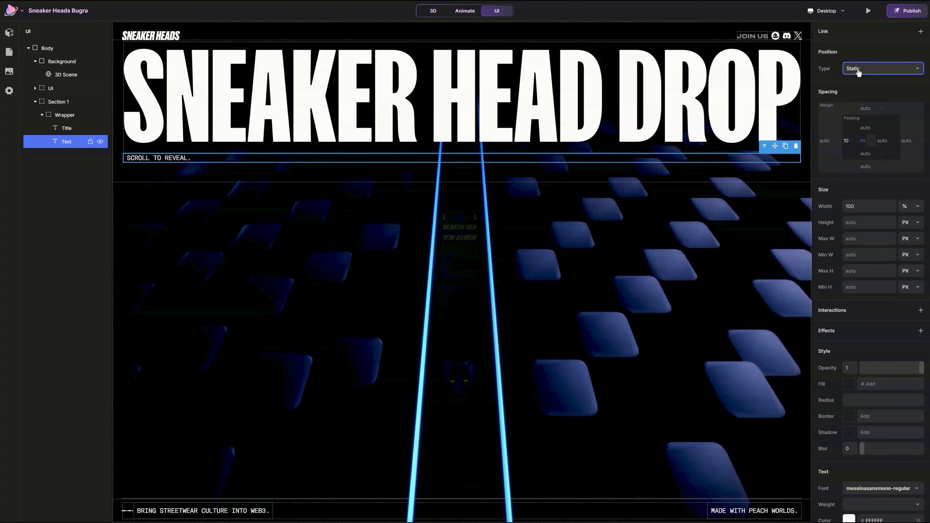
click(856, 78)
click(868, 69)
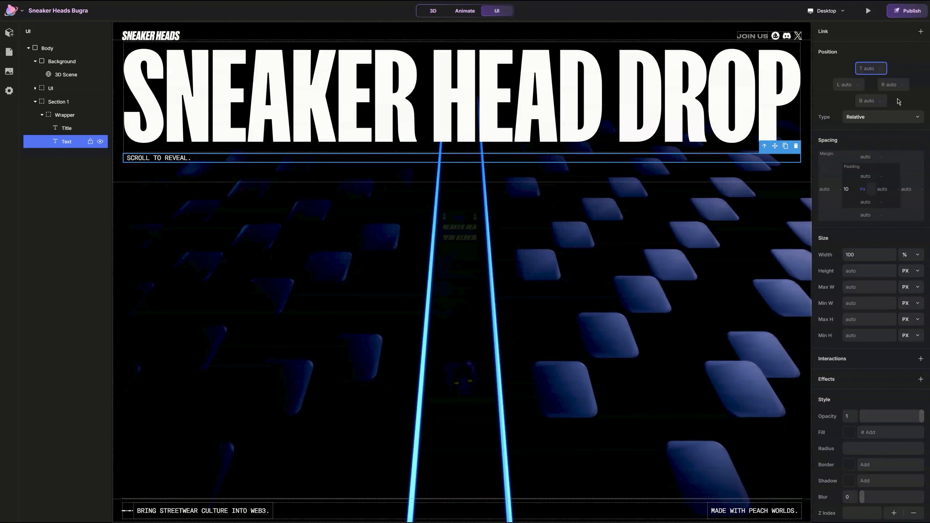
text(-16)
key(Return)
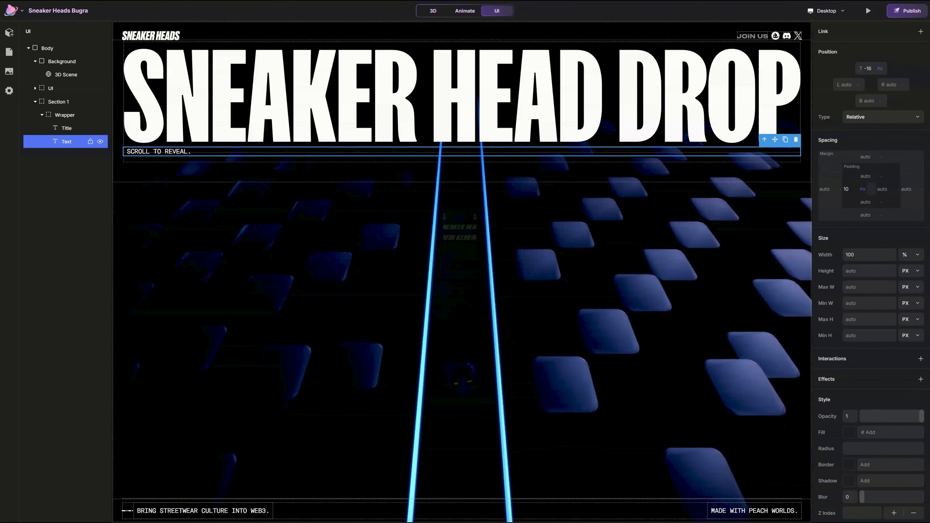
Step: Set the Section 1 Wrapper's position type to Fixed with a bottom offset of 8 in dynamic viewport height units
click(66, 118)
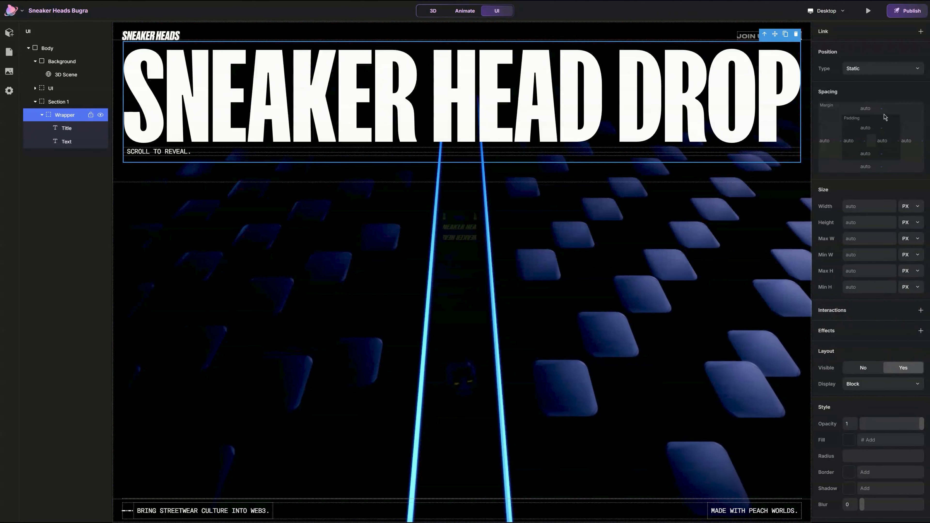
click(864, 72)
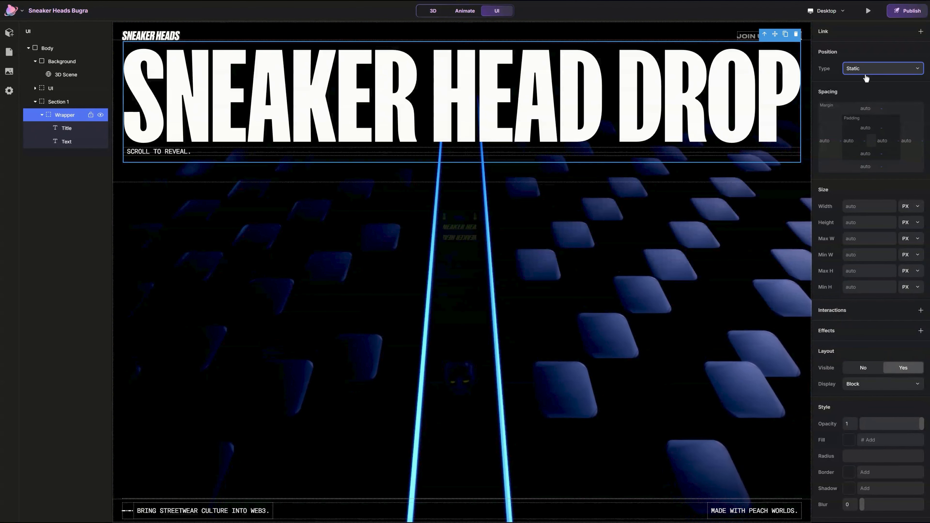
click(865, 75)
click(873, 103)
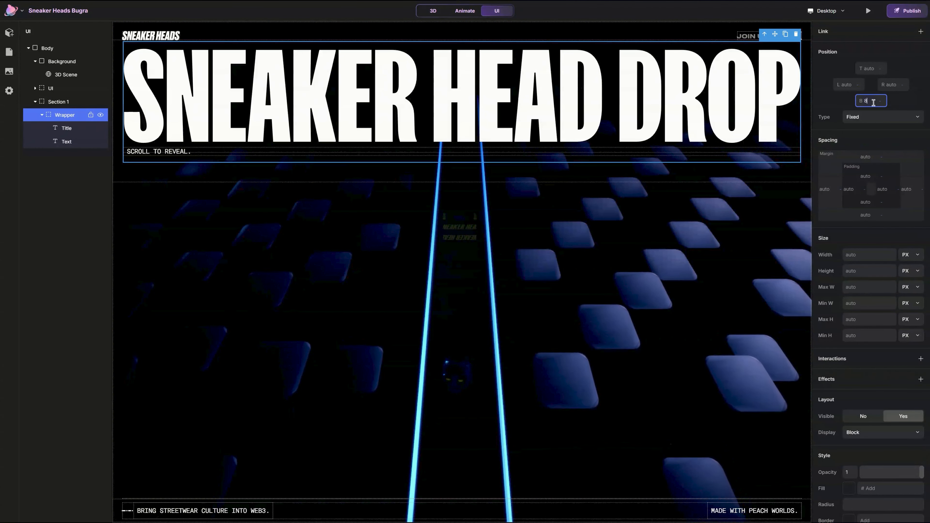
text(8)
click(881, 101)
click(869, 234)
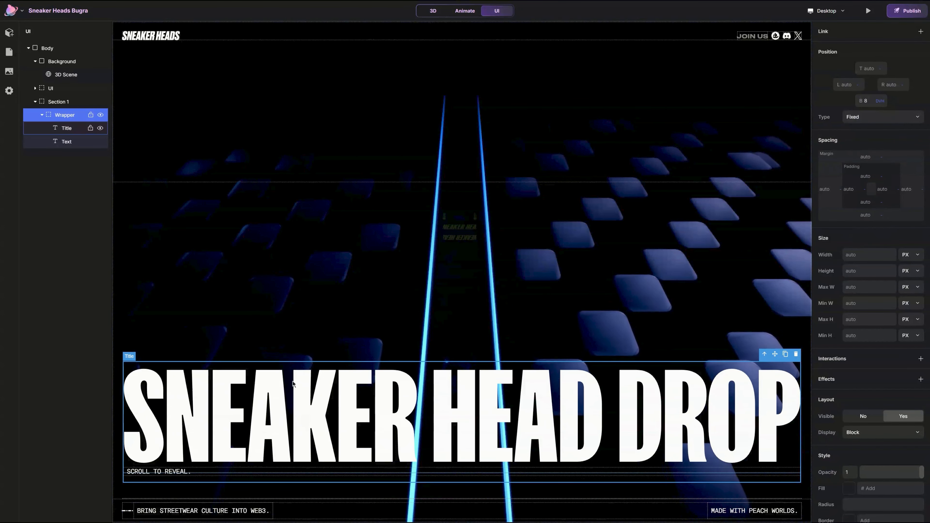
Step: Change the Section 1 Wrapper's display to Flex with a vertical direction
scroll(895, 422, down, 2)
click(865, 357)
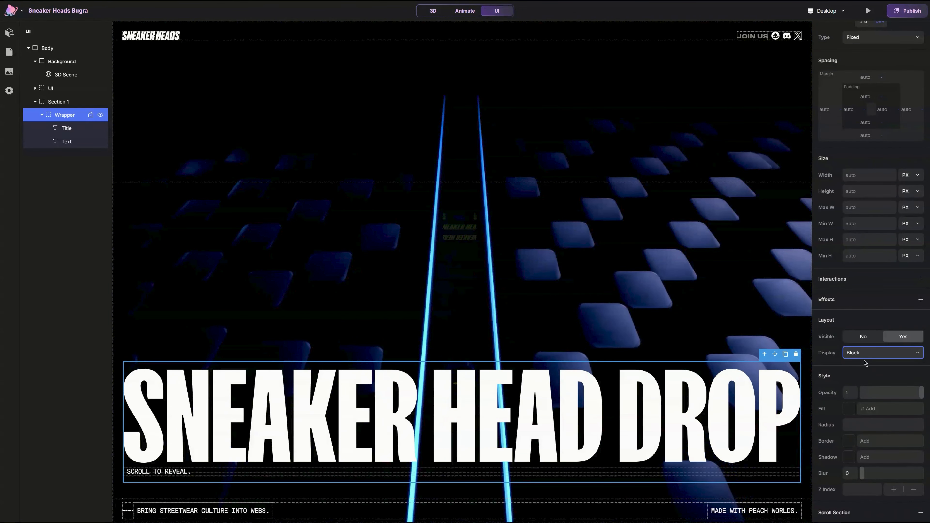
click(869, 374)
click(890, 371)
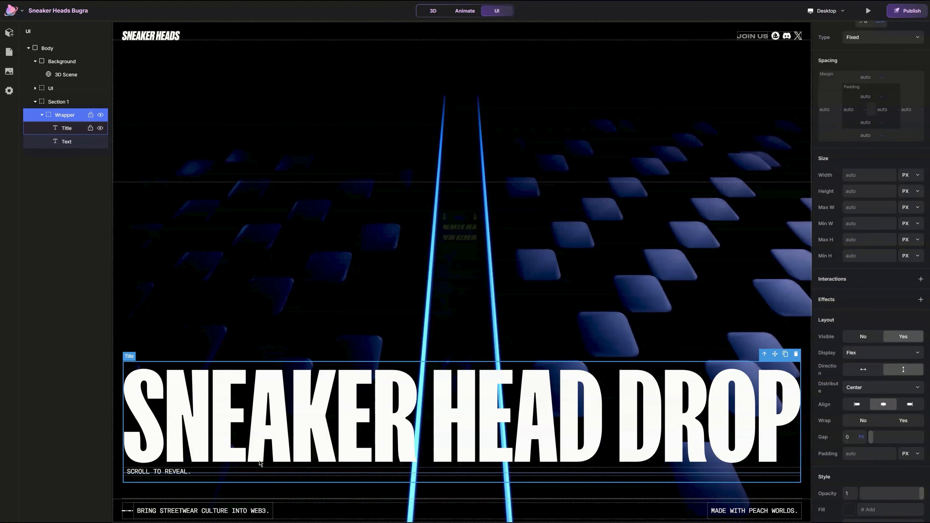
Step: Clear the fixed height of Section 1
click(59, 102)
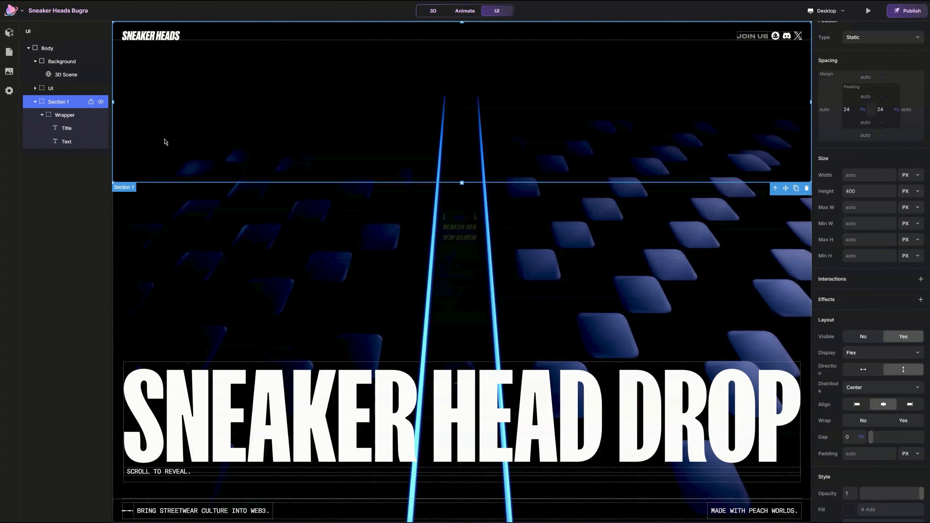
scroll(845, 134, up, 1)
click(860, 218)
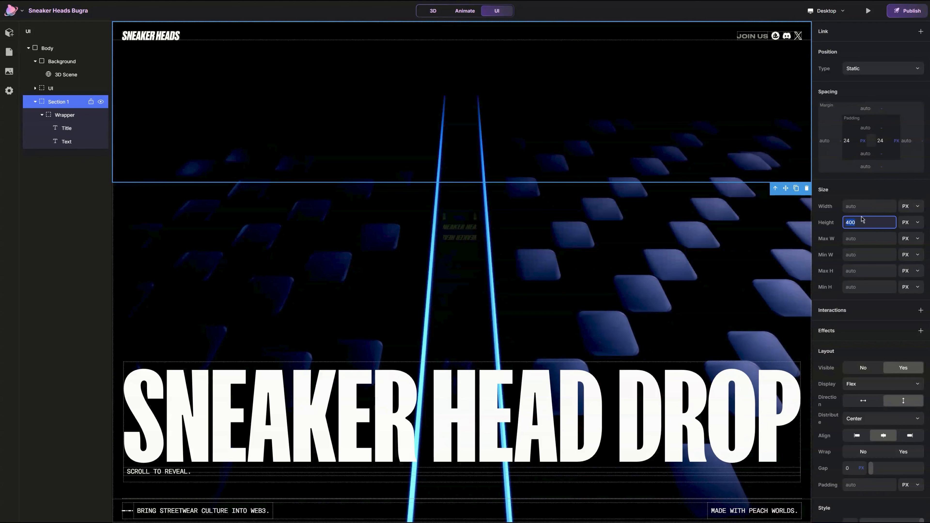
key(BackSpace)
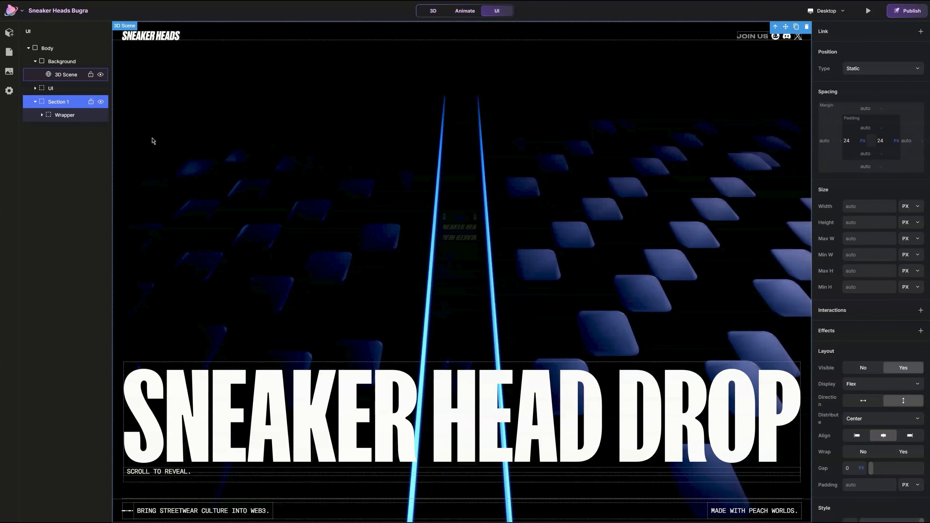
Step: Duplicate Section 1, then hide and collapse the original section
key(ctrl+d)
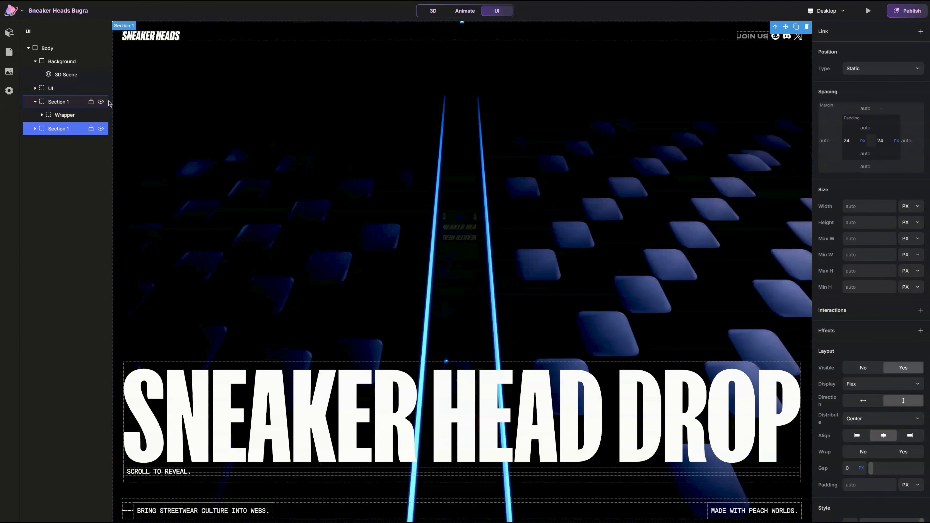
click(100, 101)
click(35, 101)
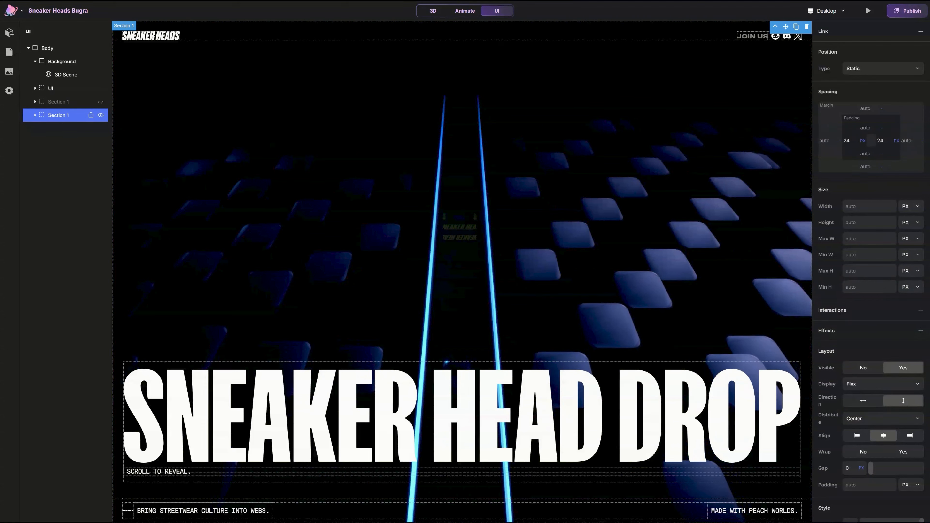
Step: Rename the duplicated section as Section 2 and delete the Text element inside its Wrapper
double_click(72, 116)
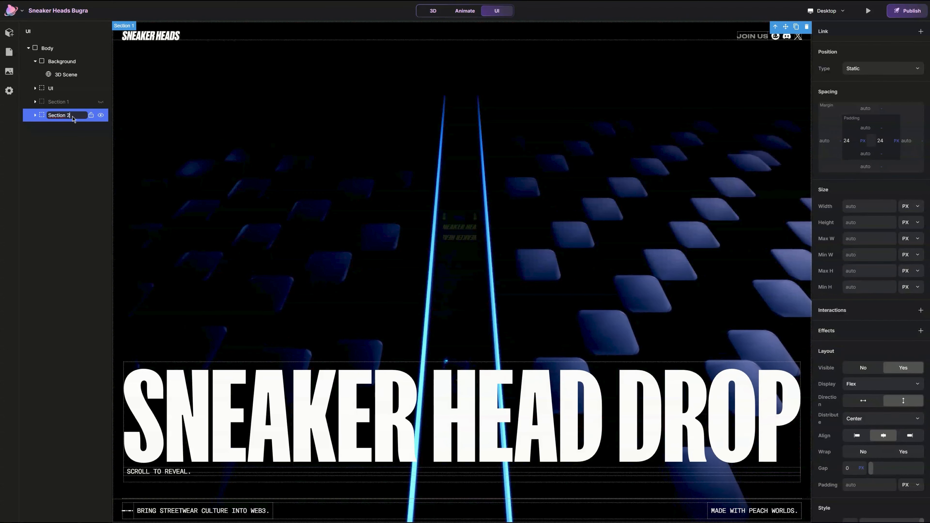
key(Return)
click(35, 115)
click(62, 155)
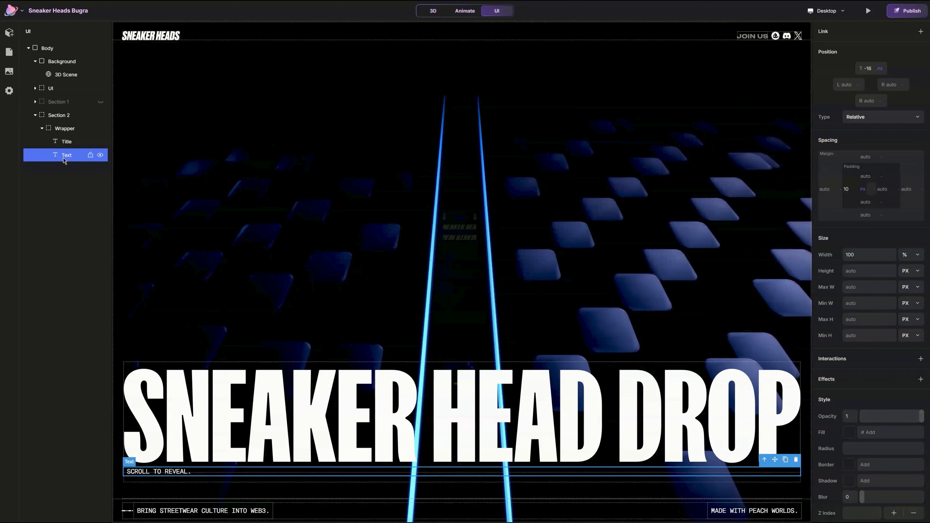
key(Delete)
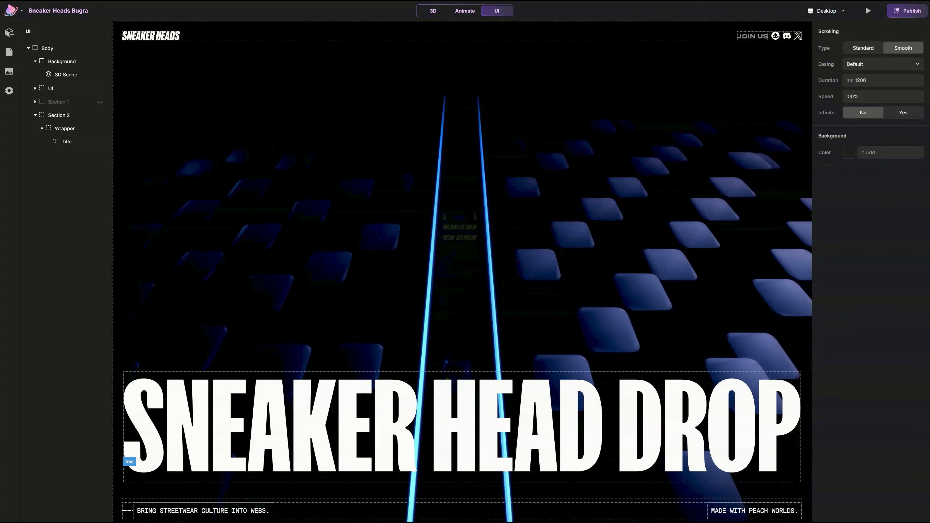
Step: Replace the Section 2 Title's text with "WEB3 NATIVE COMMUNITY SHAPING THE FUTURE OF THE SNEAKER INDUSTRY."
click(244, 417)
double_click(245, 418)
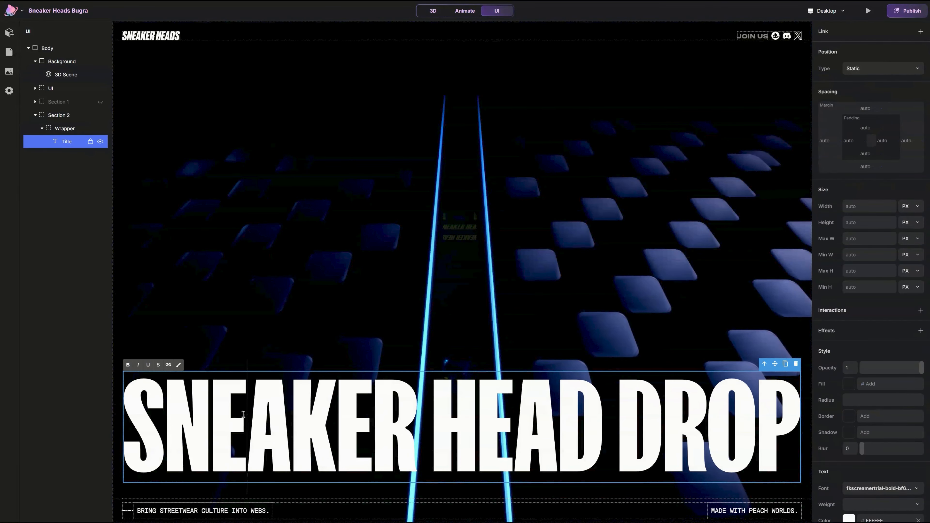
key(ctrl+a)
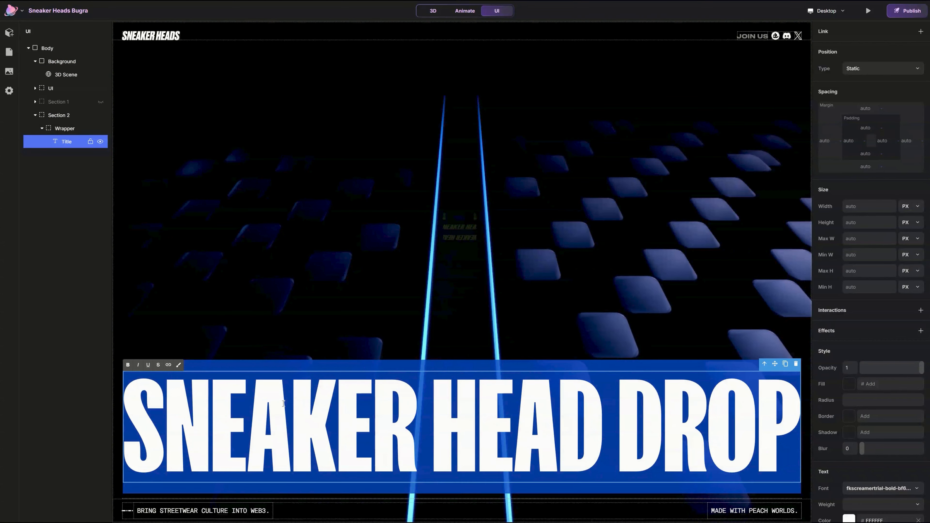
text(WEB3 NATIVE COMMUNITY SHAPING THE FUTURE OF TH)
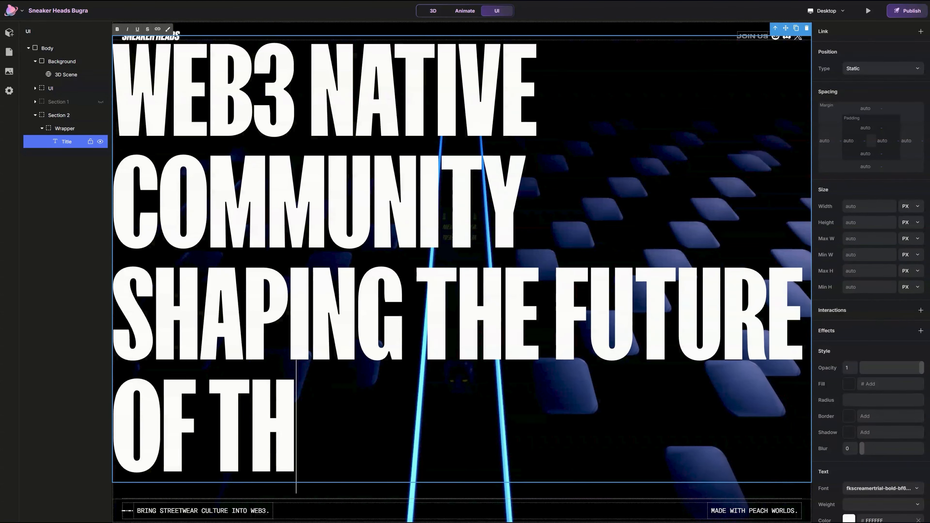
text(E SNEAKER INDUSTRY.)
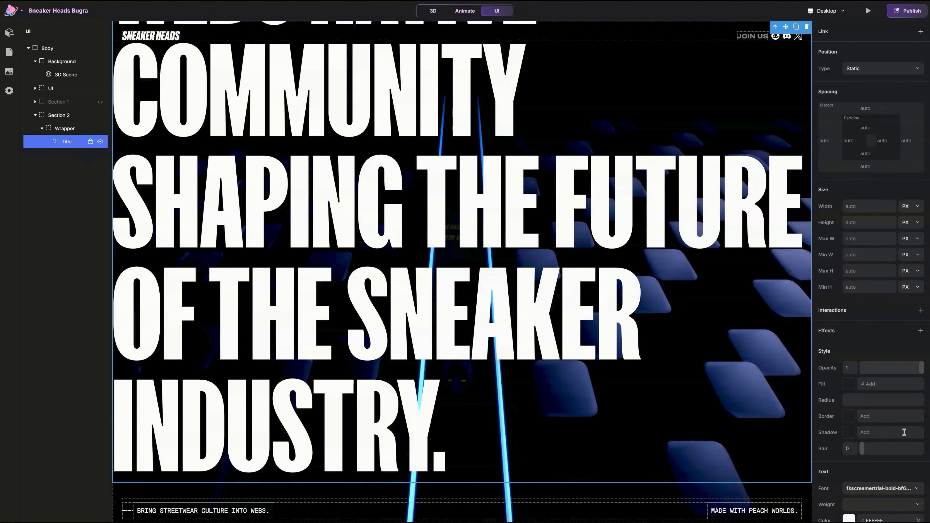
Step: Reduce the Section 2 Title's font size to 4, keeping its dynamic viewport unit
scroll(904, 433, down, 3)
click(863, 431)
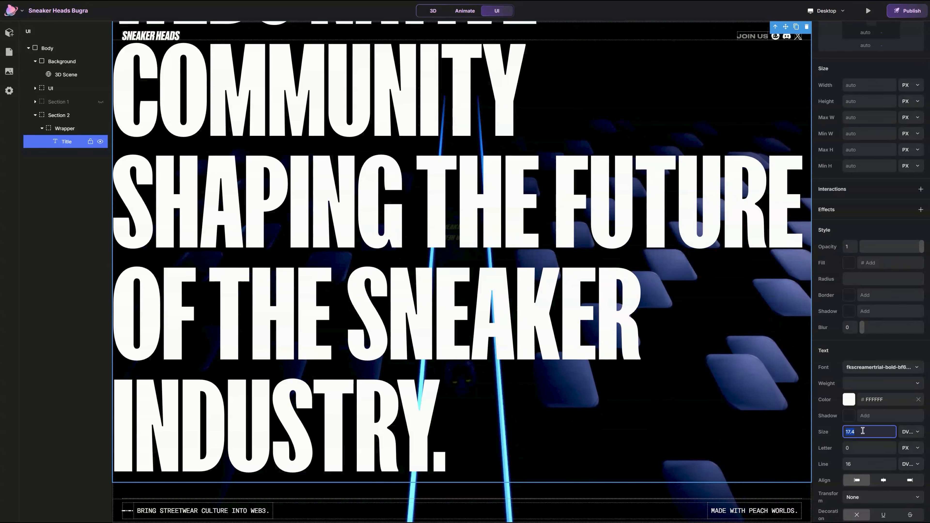
text(5)
key(Return)
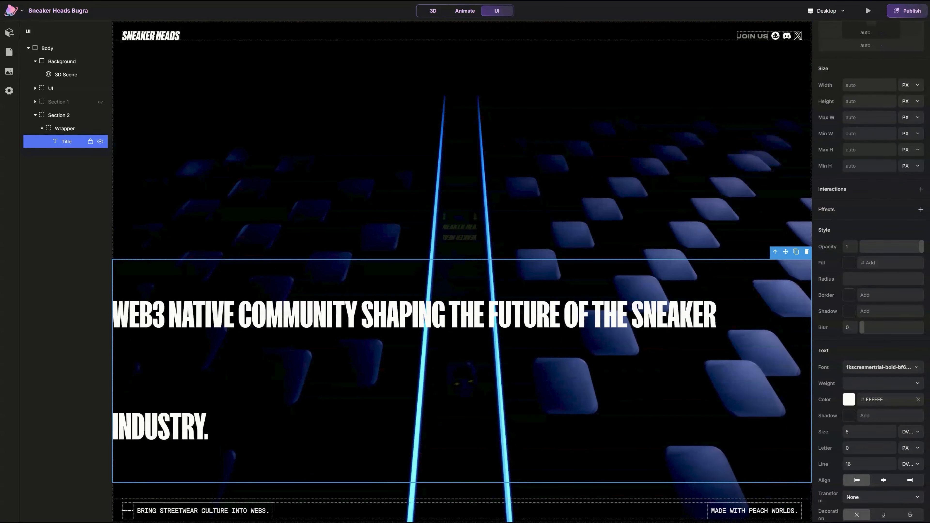
click(863, 431)
key(Return)
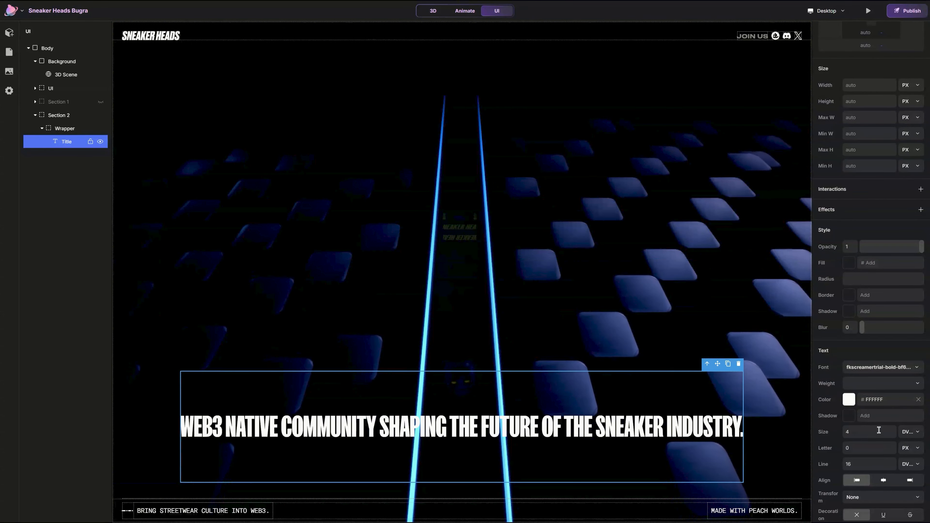
Step: Set the Section 2 Title's line height to 3.4 and its text alignment to centre
click(861, 466)
text(4)
key(Return)
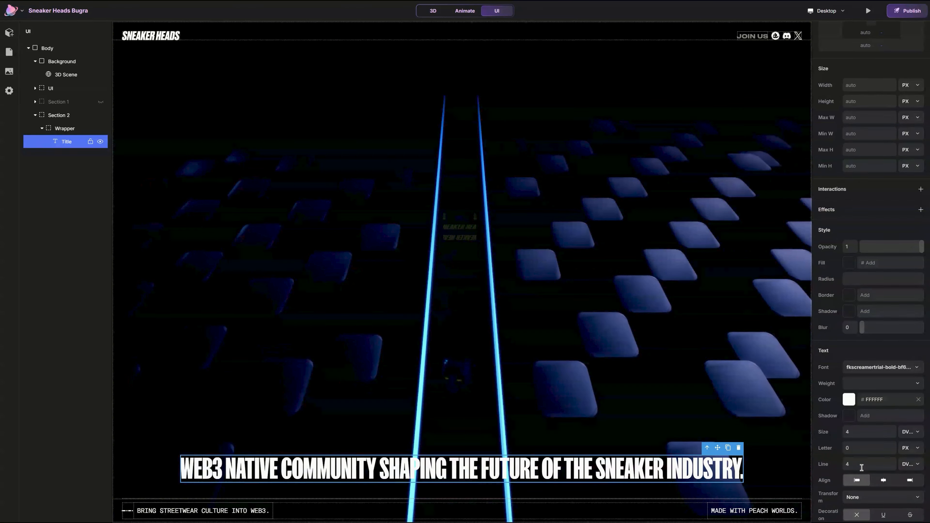
click(860, 466)
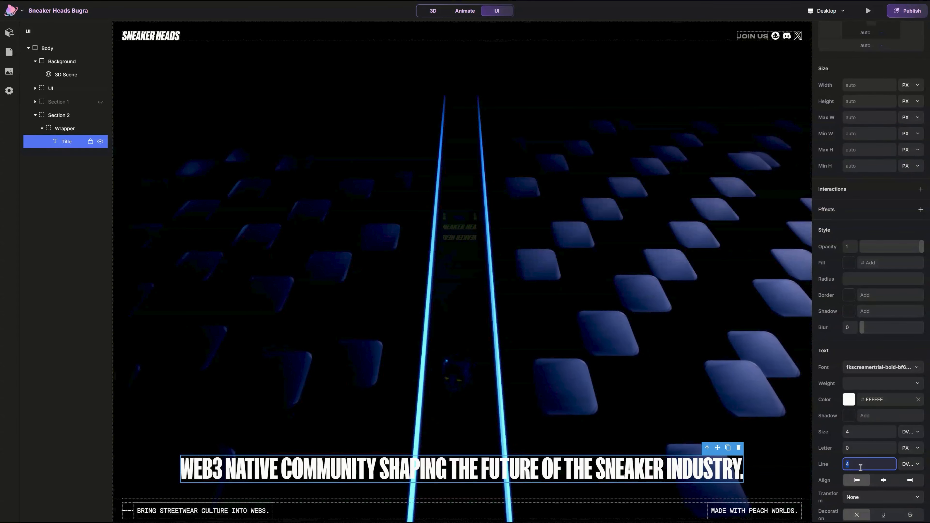
text(3.5)
key(Return)
click(861, 466)
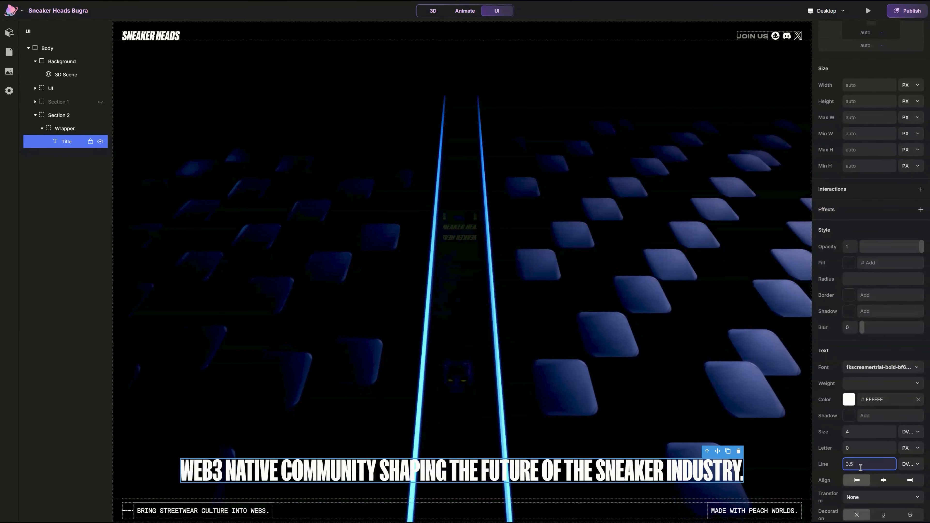
key(BackSpace)
text(4)
key(Return)
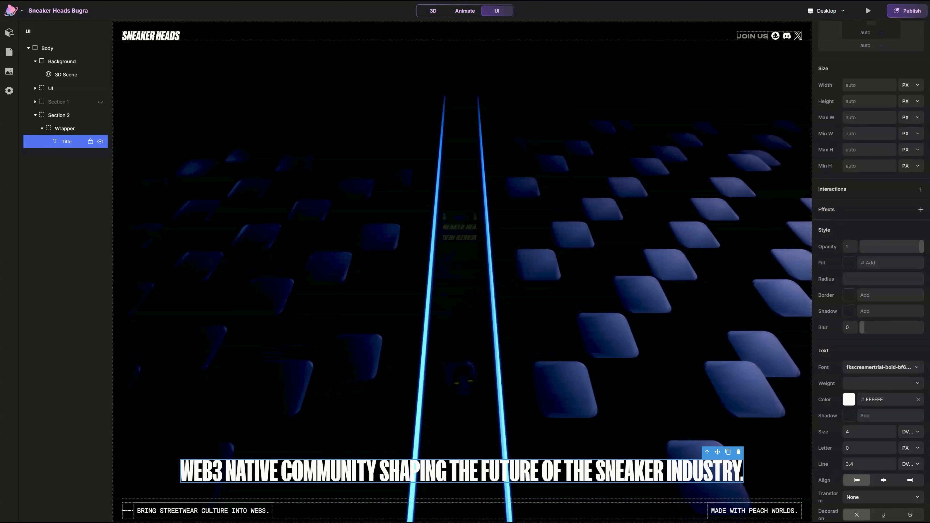
scroll(876, 449, down, 1)
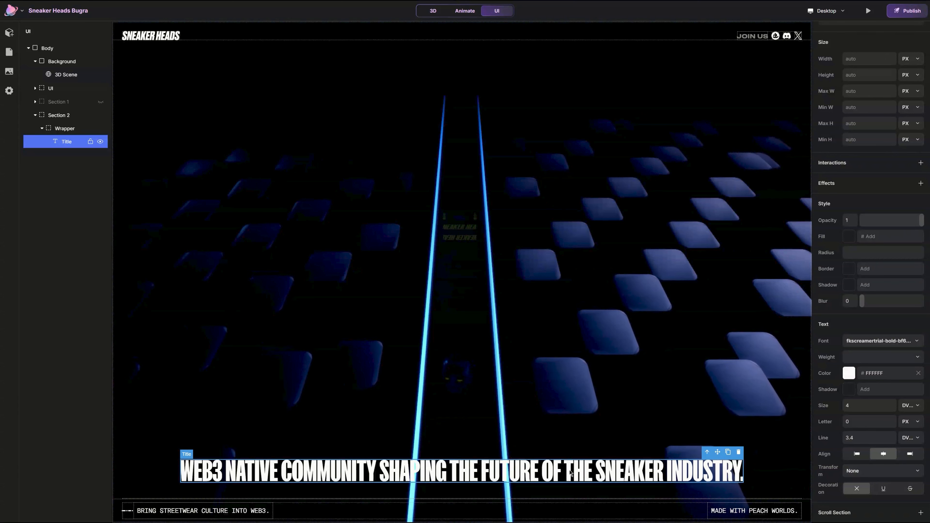
Step: Wrap the words "SNEAKER INDUSTRY" in the Section 2 title as their own separately styled text element
click(578, 474)
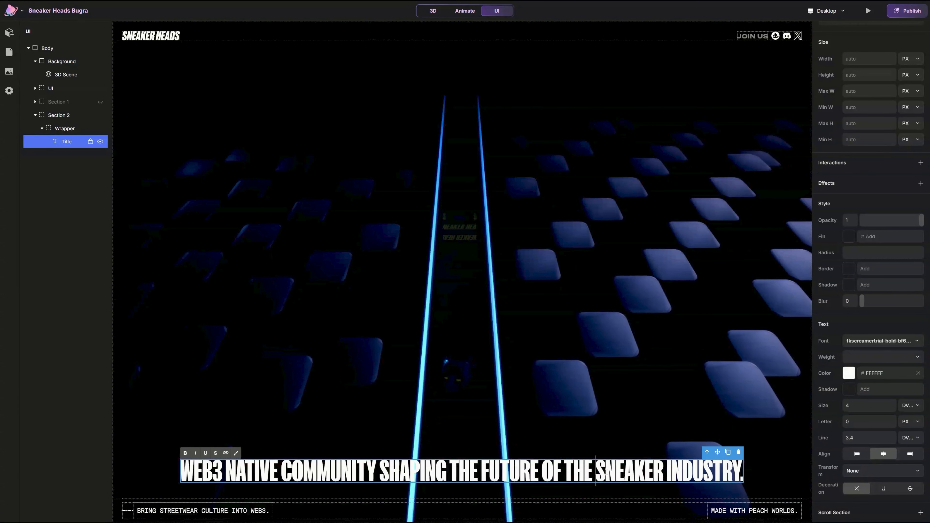
drag(607, 473, 720, 470)
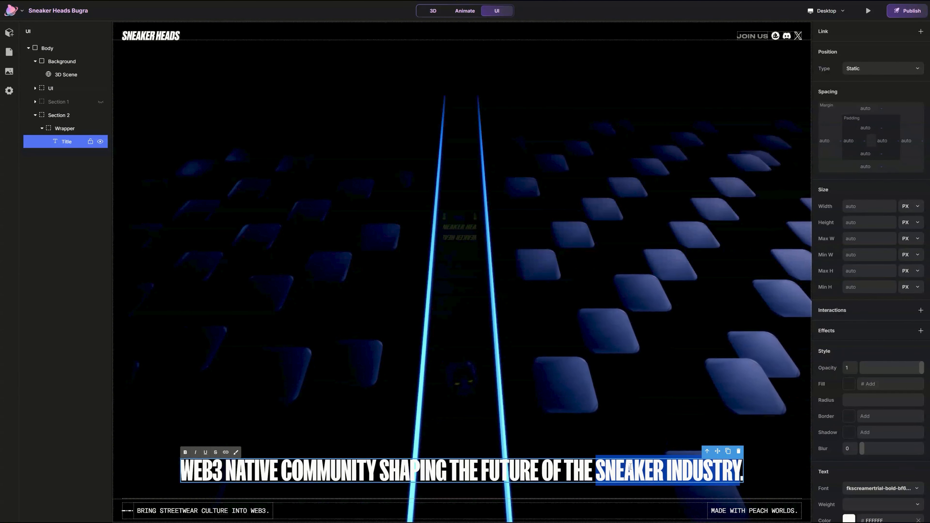
click(699, 471)
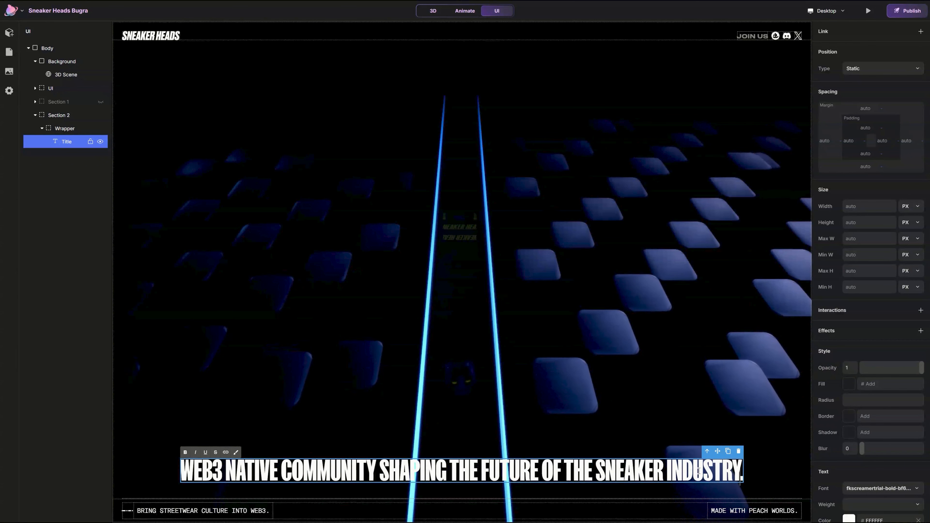
drag(595, 472, 742, 472)
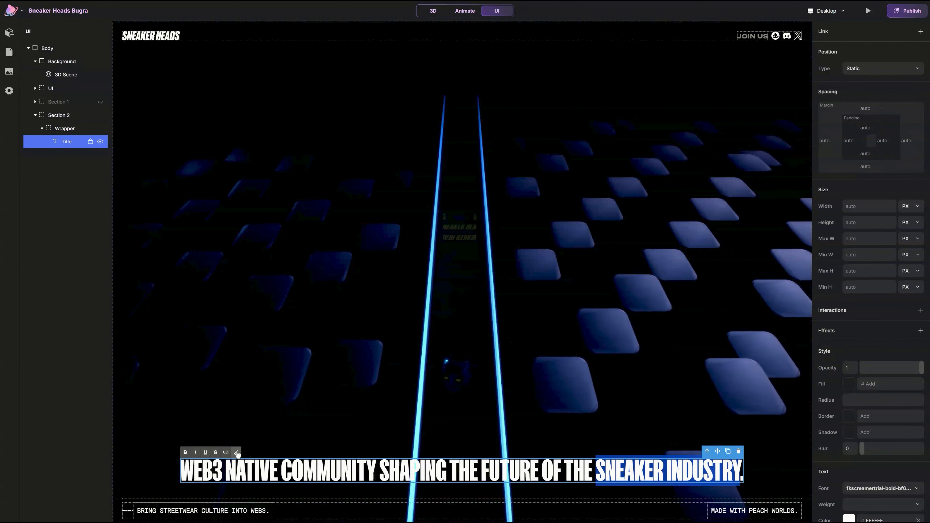
click(226, 452)
Step: Set the "SNEAKER INDUSTRY" text color to white (FFFFFF) at 34% opacity
scroll(844, 429, down, 3)
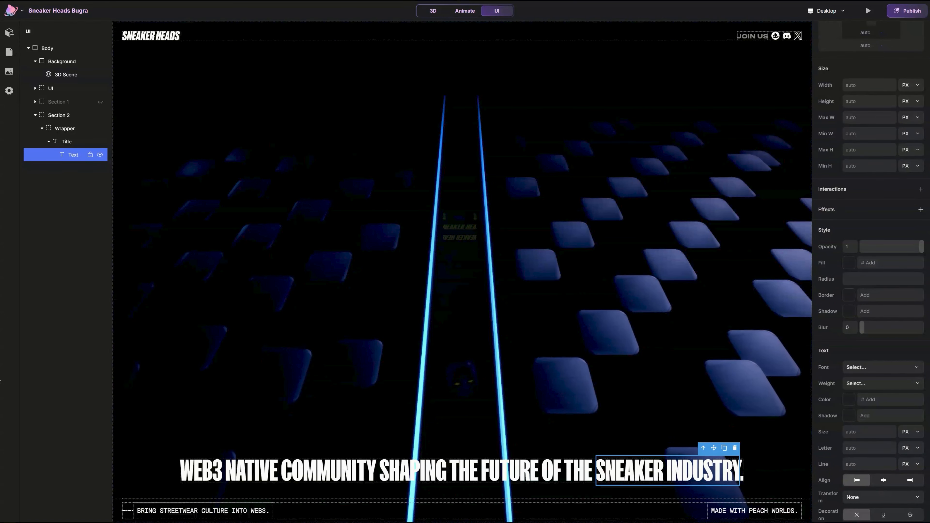
click(849, 400)
drag(691, 353, 692, 353)
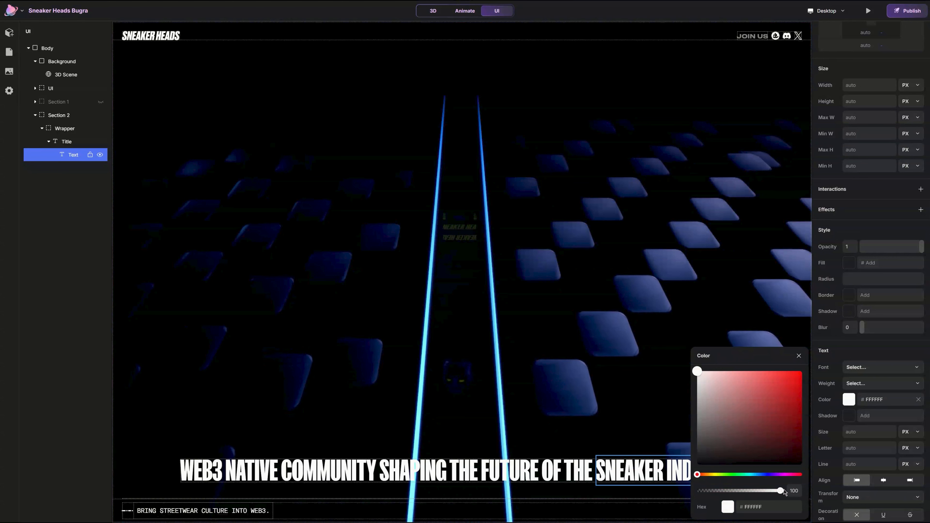
click(794, 491)
text(35)
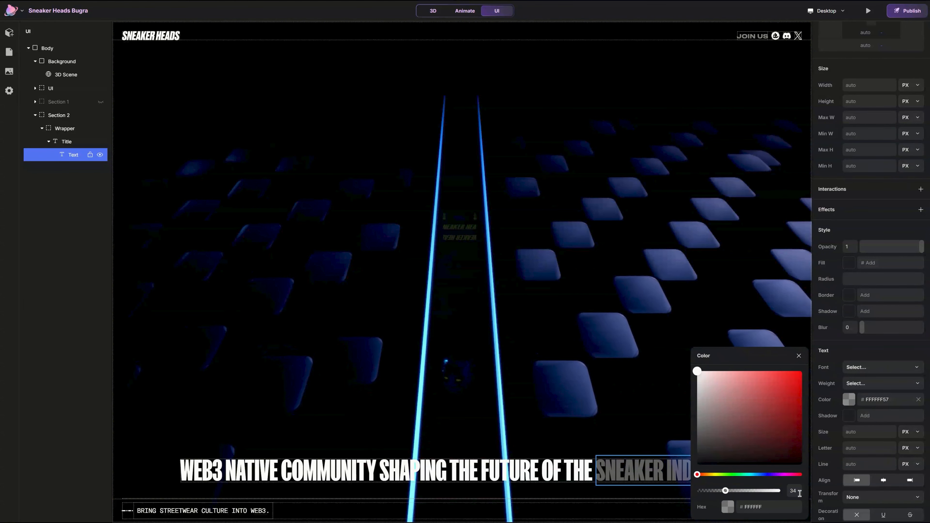
key(Return)
click(798, 356)
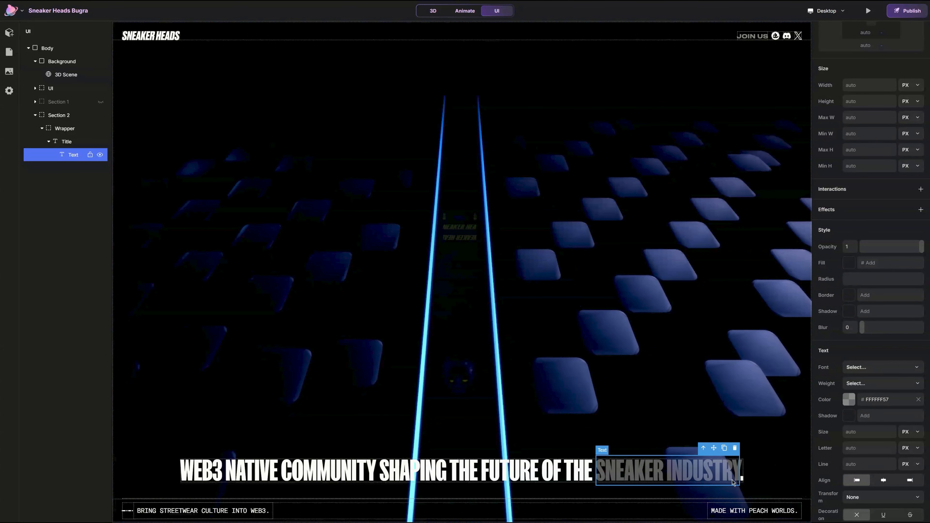
Step: Set the whole title's maximum width to 1000 px and center its text
click(442, 474)
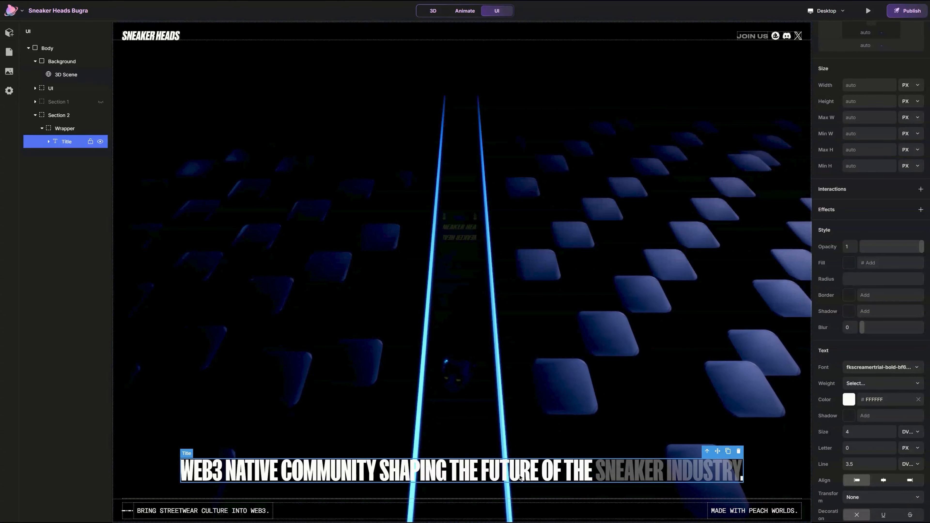
click(872, 118)
text(100)
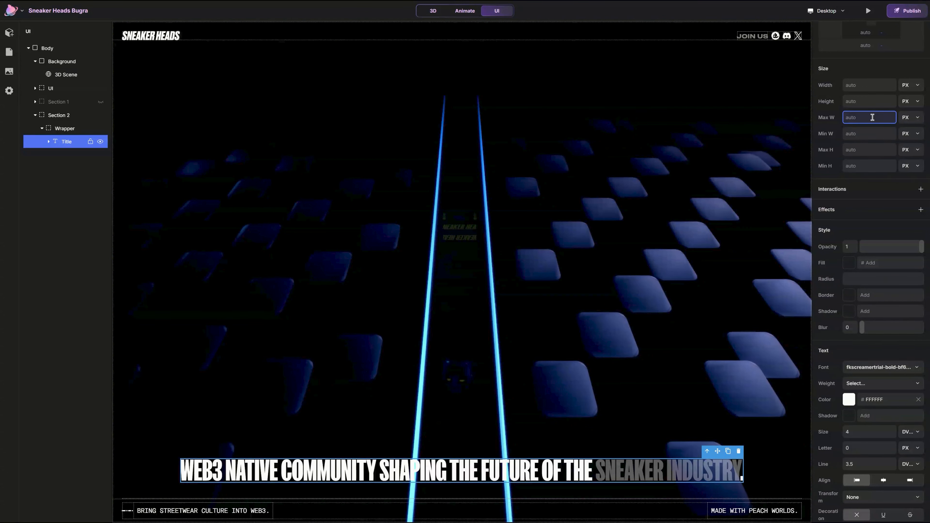
text(0)
key(Return)
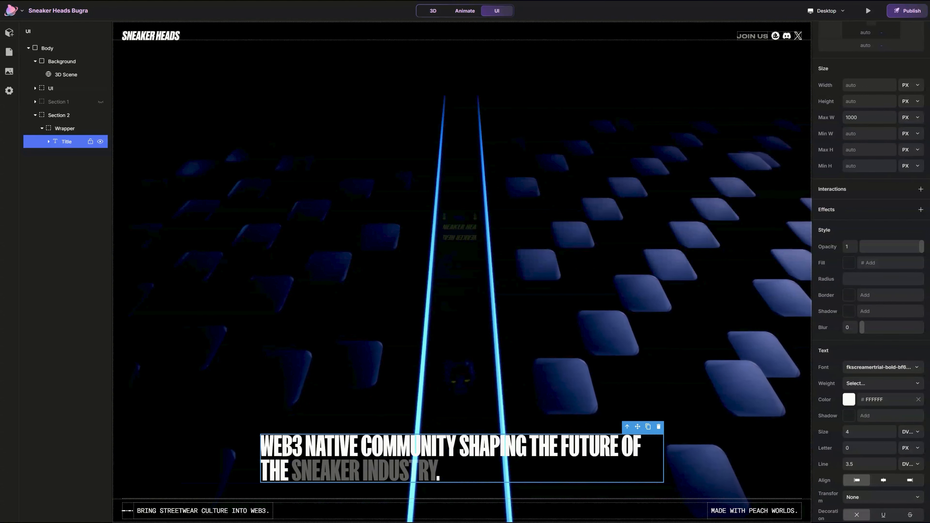
scroll(919, 492, down, 1)
click(886, 453)
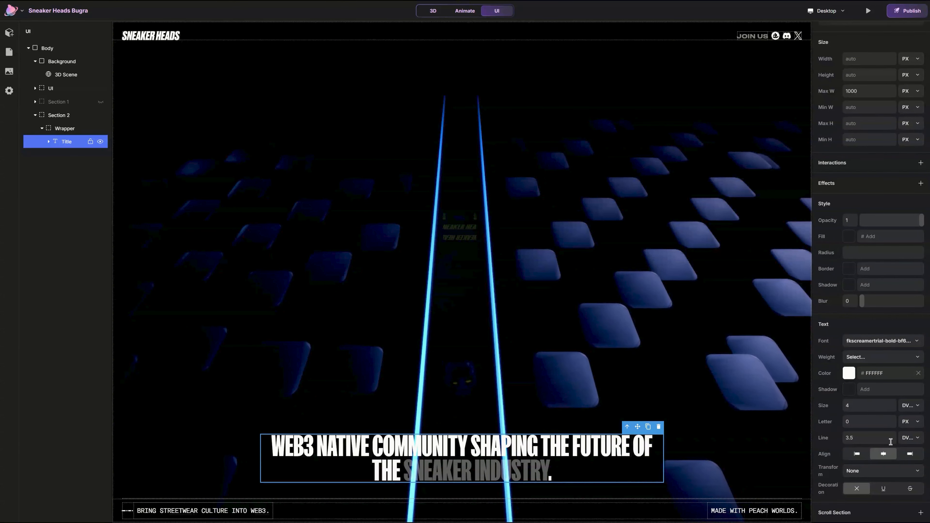
Step: Reduce the title's maximum width to 730 px, trying 800, 750 and 720 px along the way
click(856, 91)
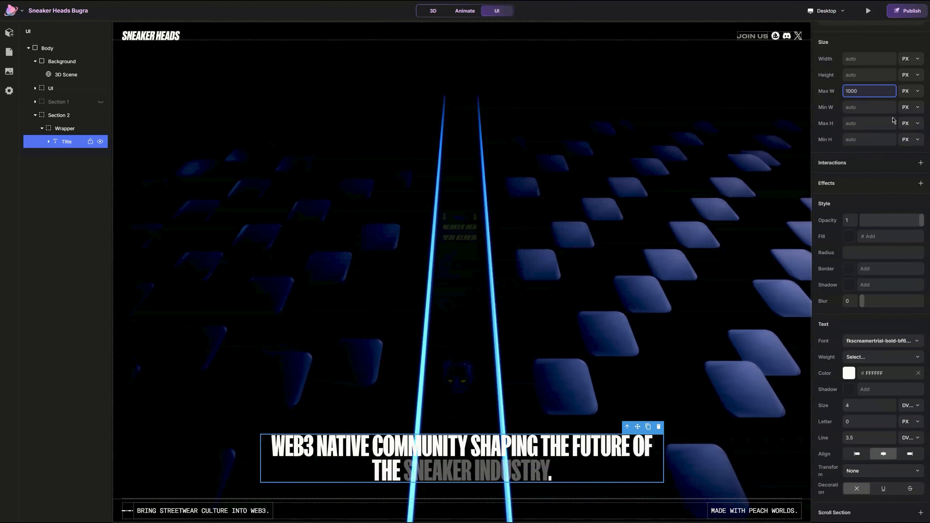
key(ctrl+a)
text(800)
key(Return)
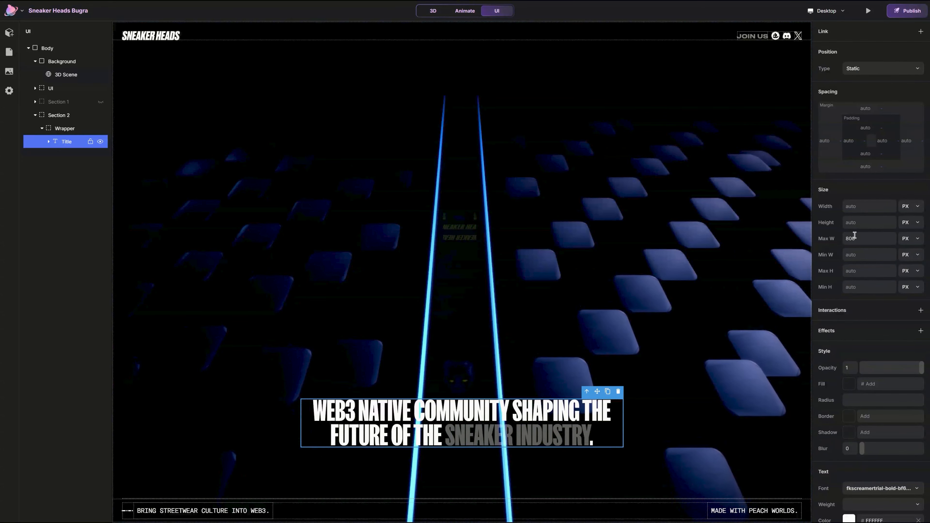
double_click(856, 238)
text(750)
key(BackSpace)
key(BackSpace)
text(00)
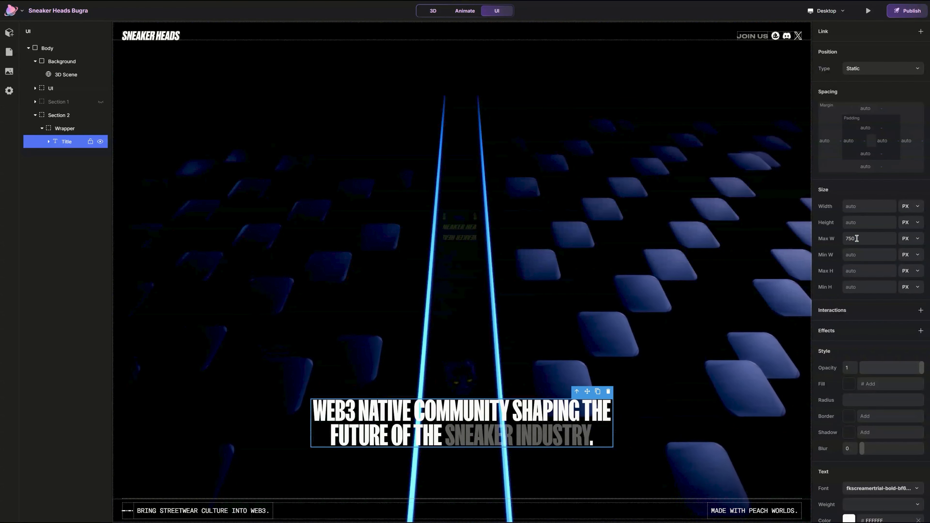
text(2)
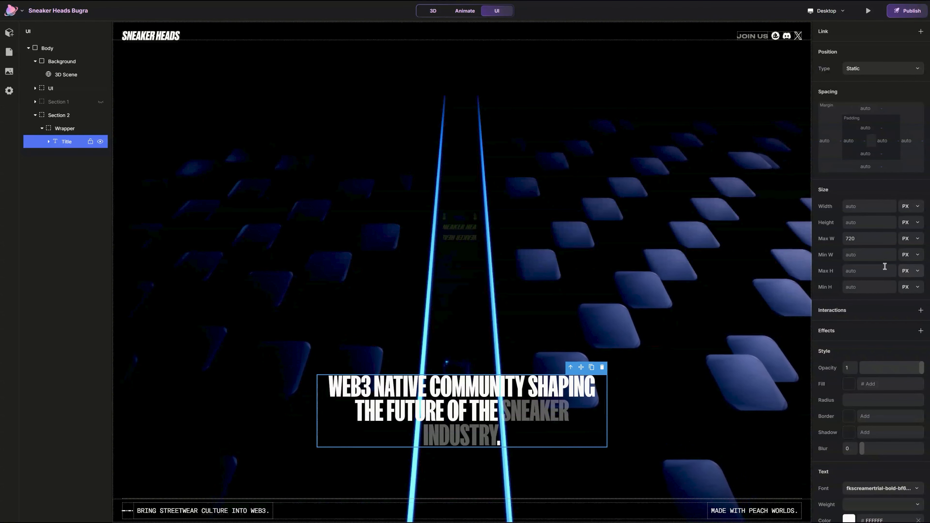
text(3)
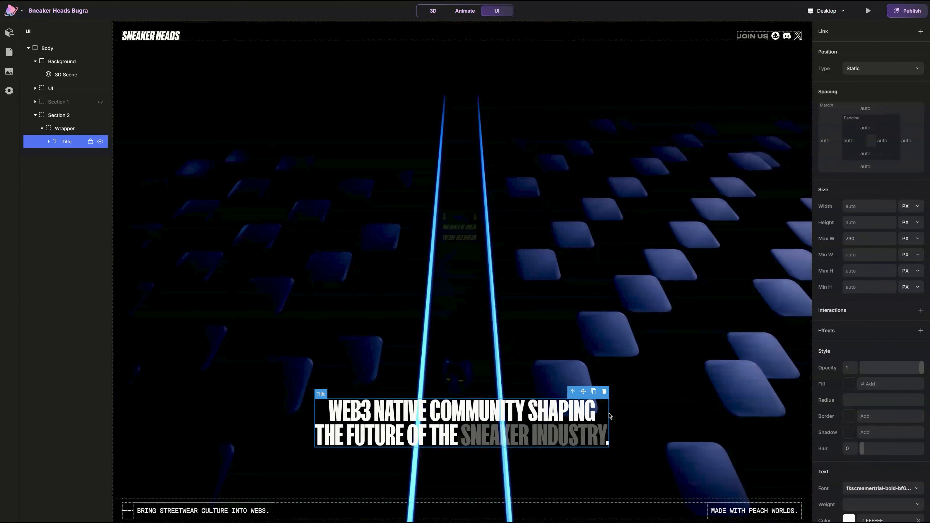
Step: Add an image element with the bg-gradie....png asset and nest it inside Section 2's Wrapper below the title
click(131, 444)
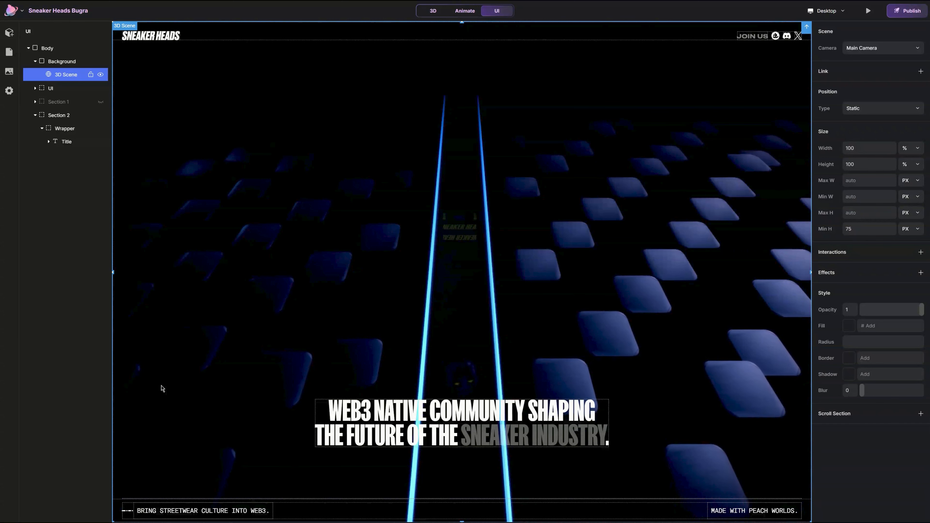
click(9, 33)
click(194, 235)
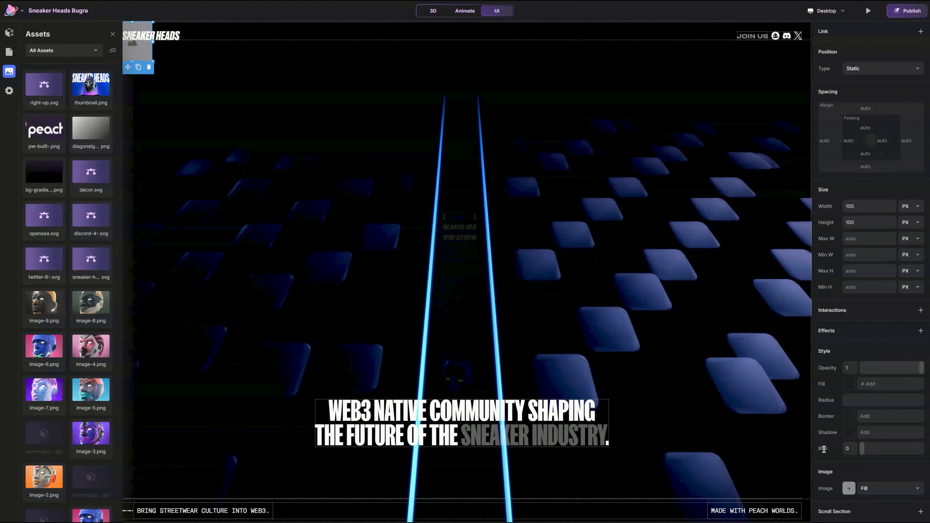
click(35, 183)
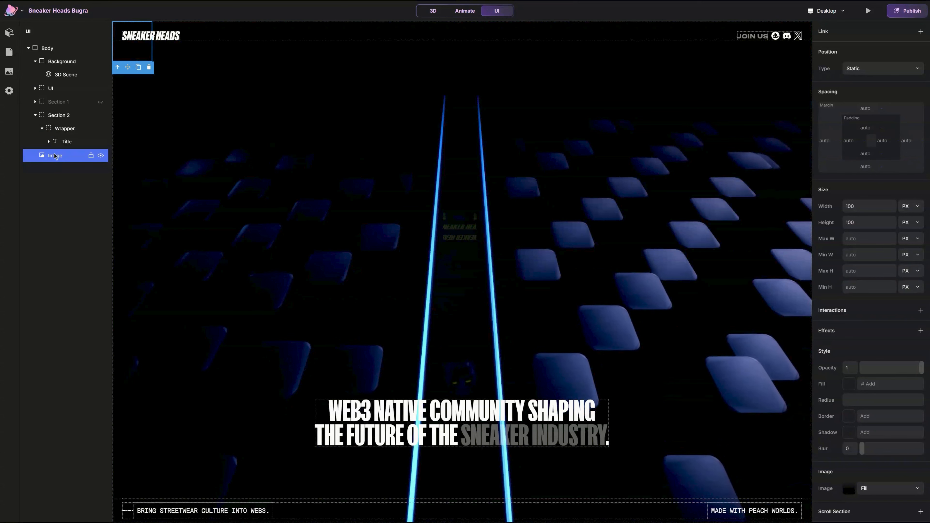
drag(55, 156, 66, 149)
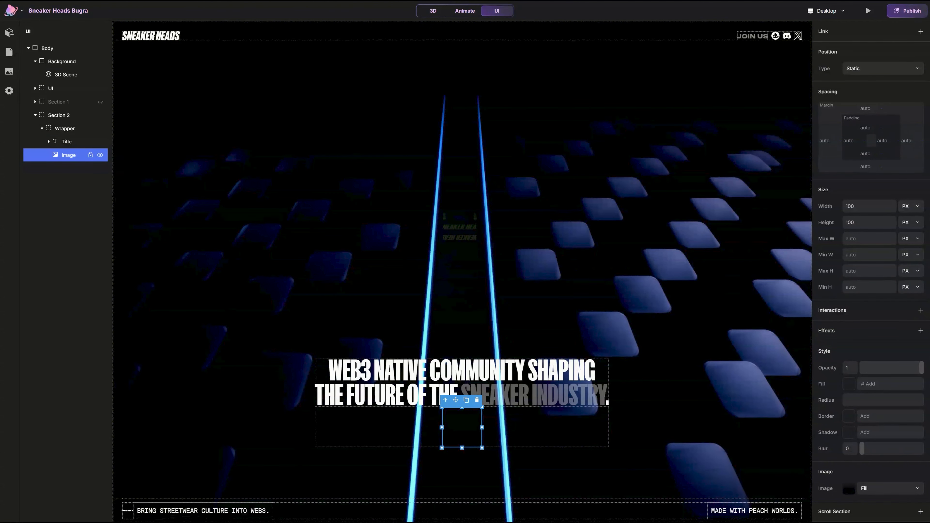
Step: Set the gradient image's width unit to percent for 100% width and its position type to Fixed
click(911, 206)
click(908, 228)
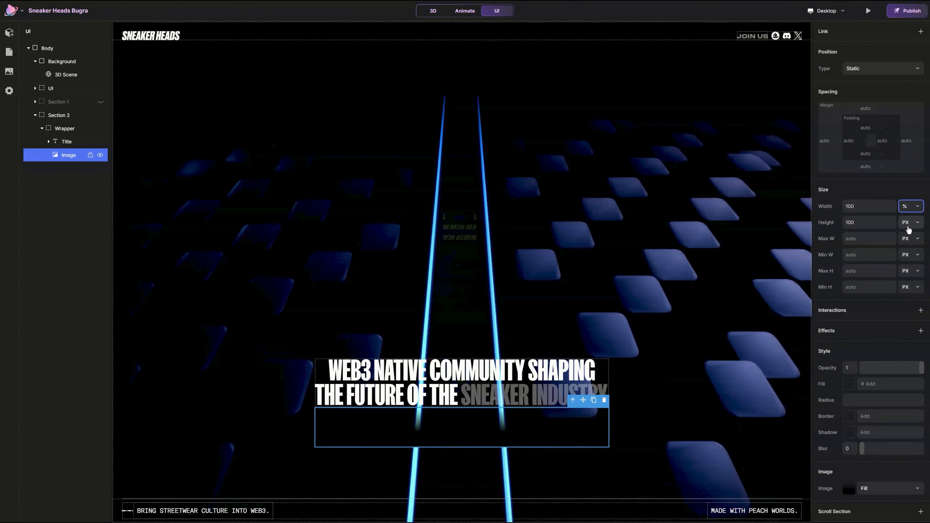
click(907, 68)
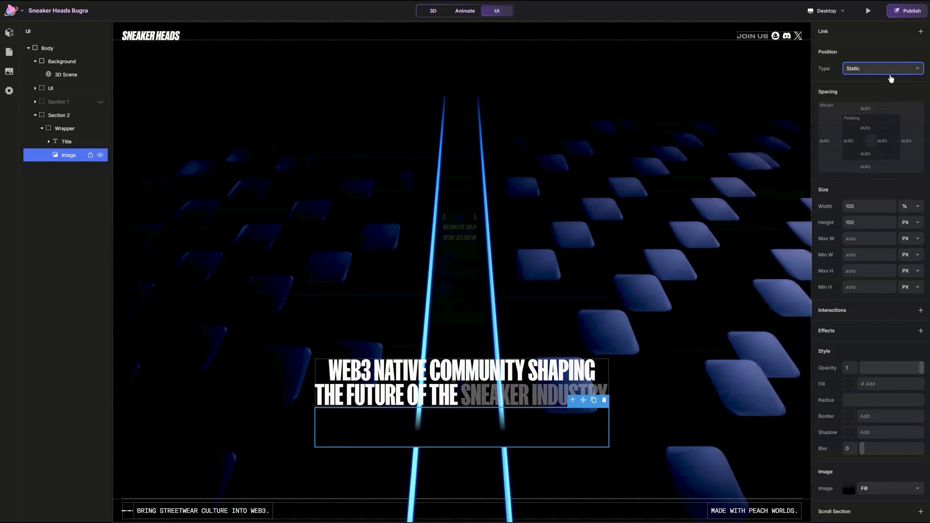
click(880, 118)
Step: Set the gradient image's height to 350 px and its bottom offset to 0
double_click(887, 271)
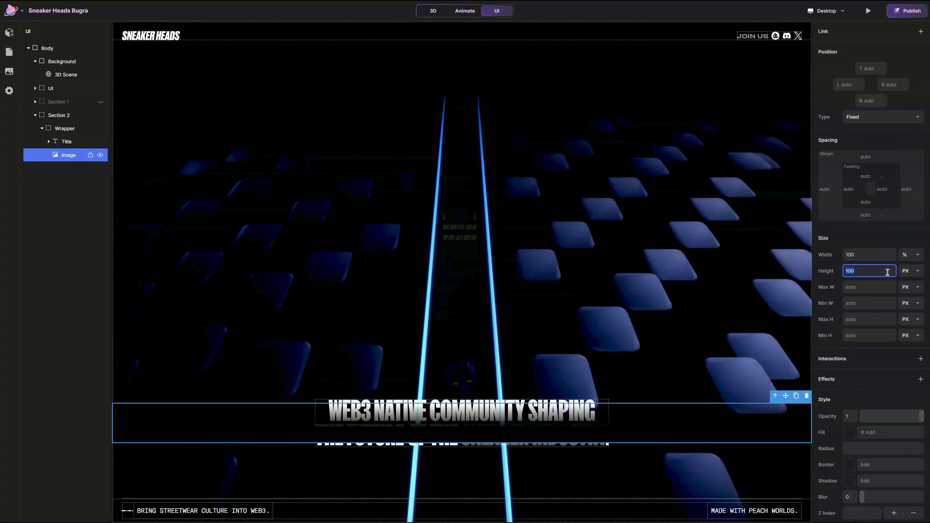
text(350)
key(Return)
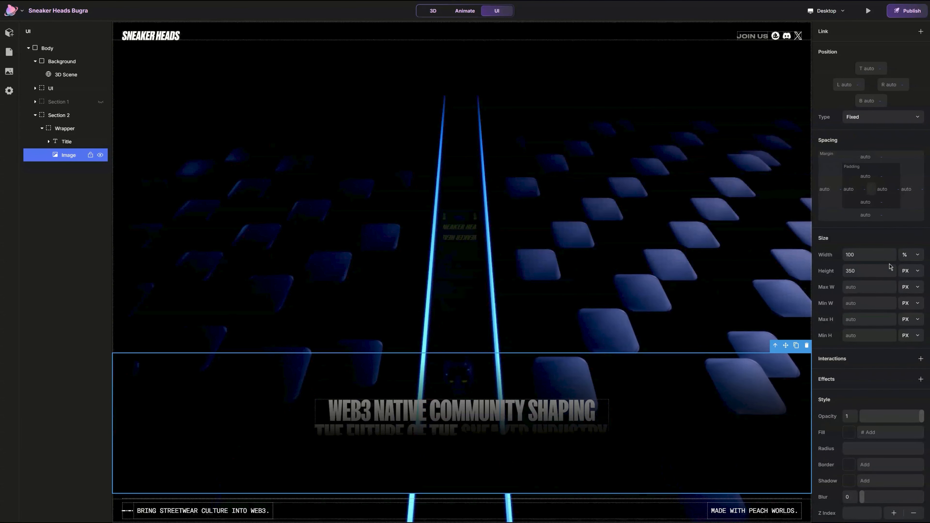
click(872, 99)
text(0)
key(Return)
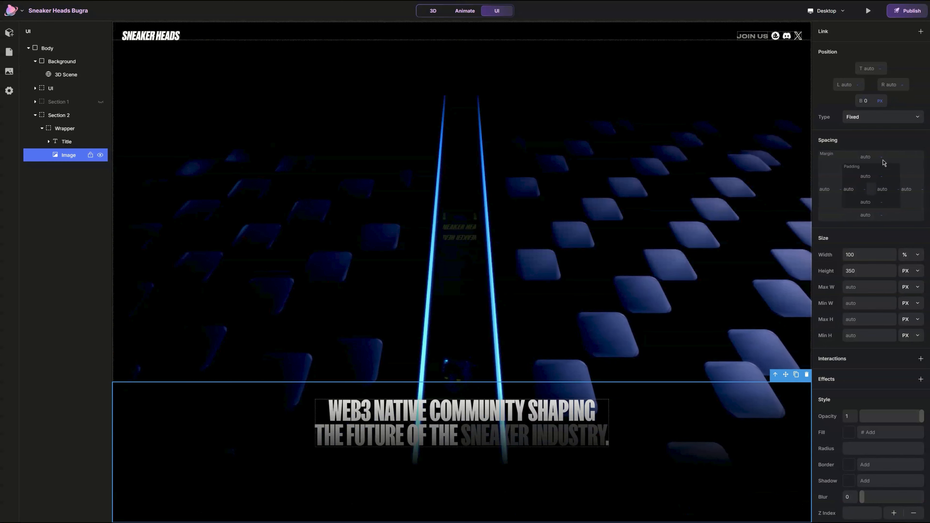
Step: Set the UI group's position type to Relative and its z-index to 999
click(608, 300)
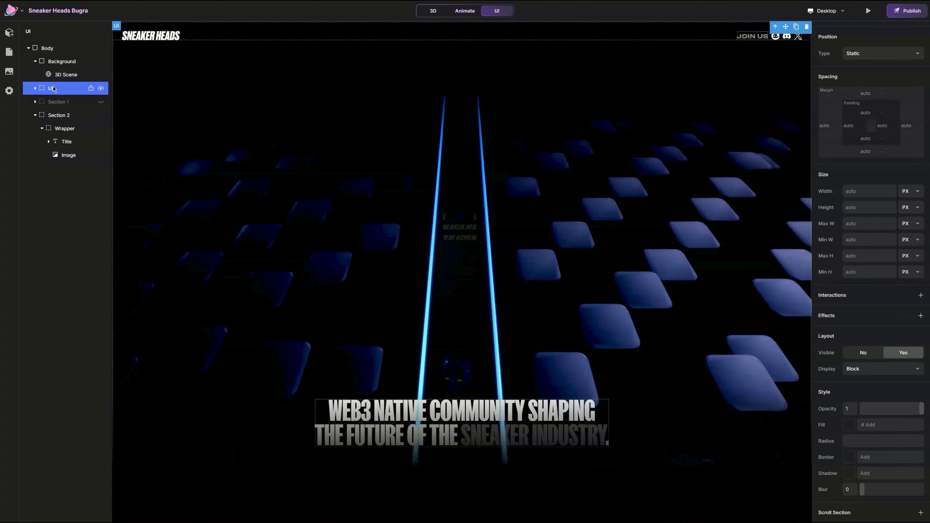
click(875, 54)
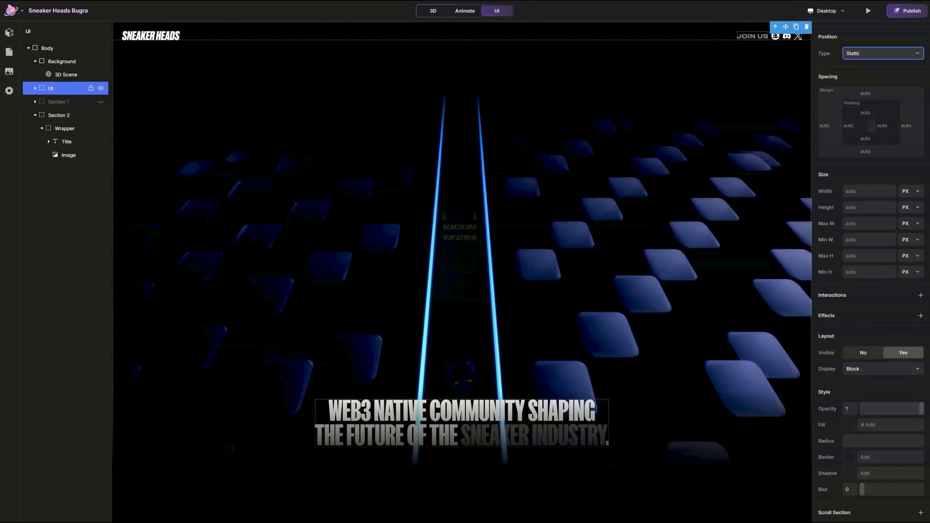
click(866, 70)
scroll(841, 333, down, 2)
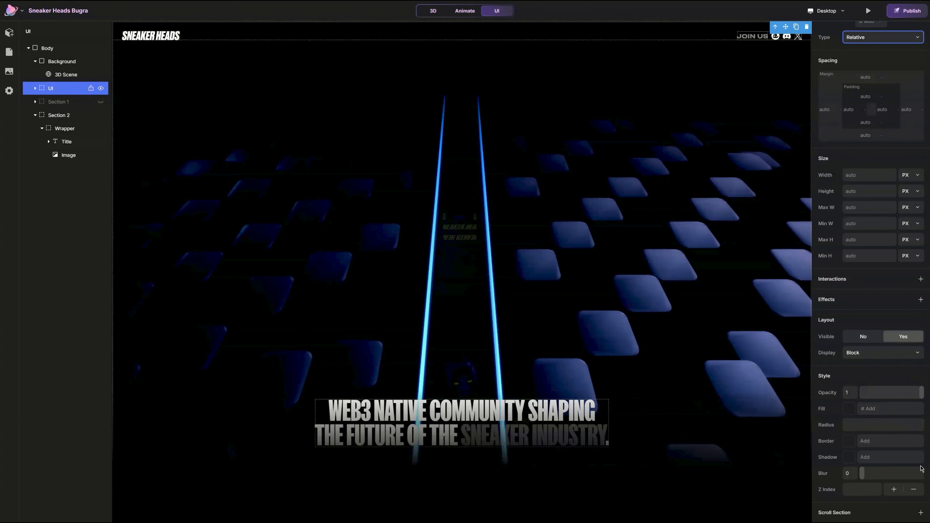
click(870, 490)
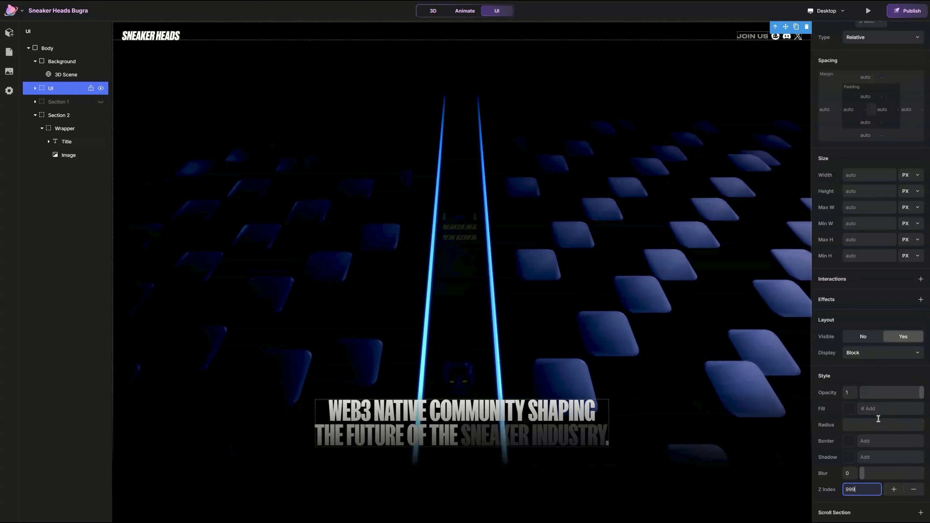
key(Return)
Step: Move the gradient image out of the Wrapper directly into Section 2 and raise the Wrapper's z-index by one increment
click(74, 115)
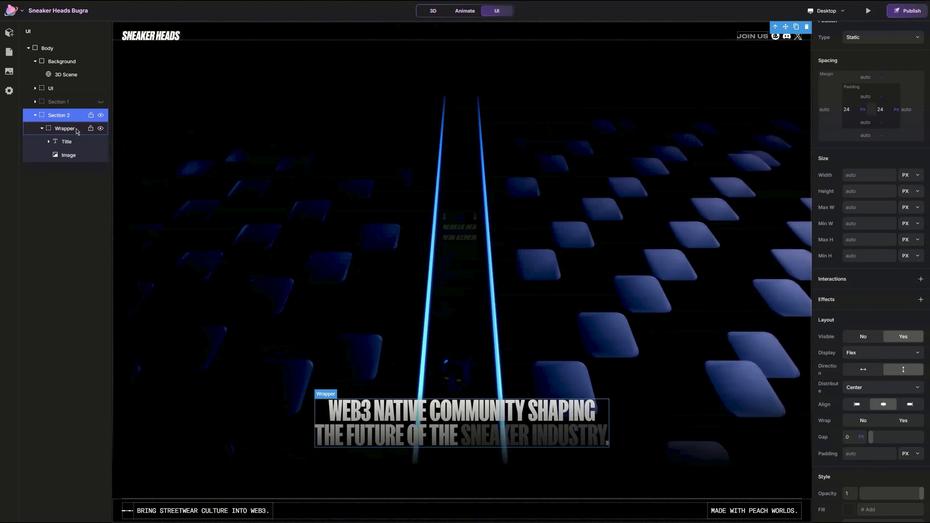
click(77, 130)
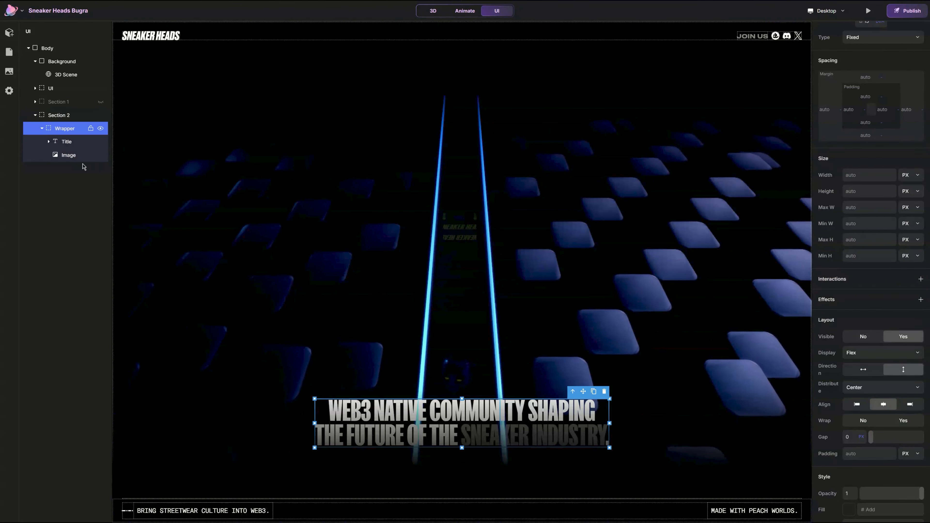
click(64, 156)
click(64, 129)
click(875, 488)
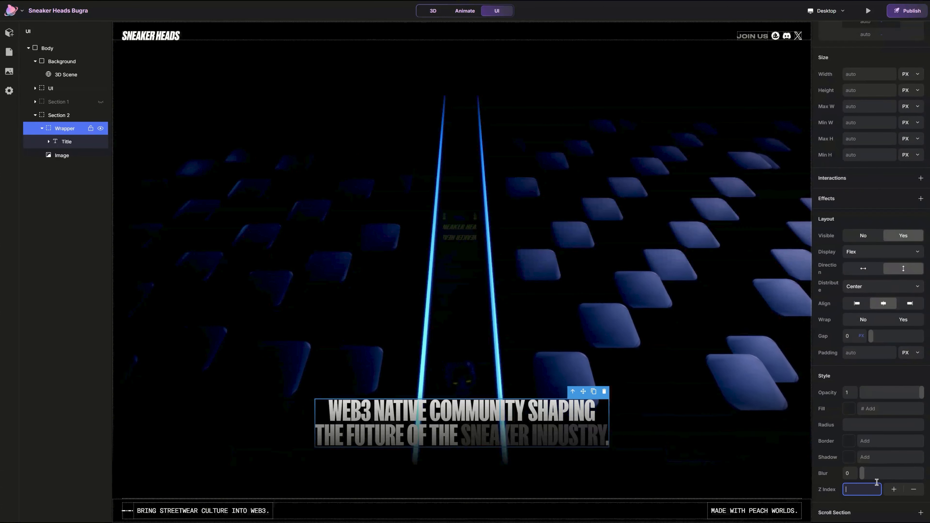
click(893, 491)
click(695, 417)
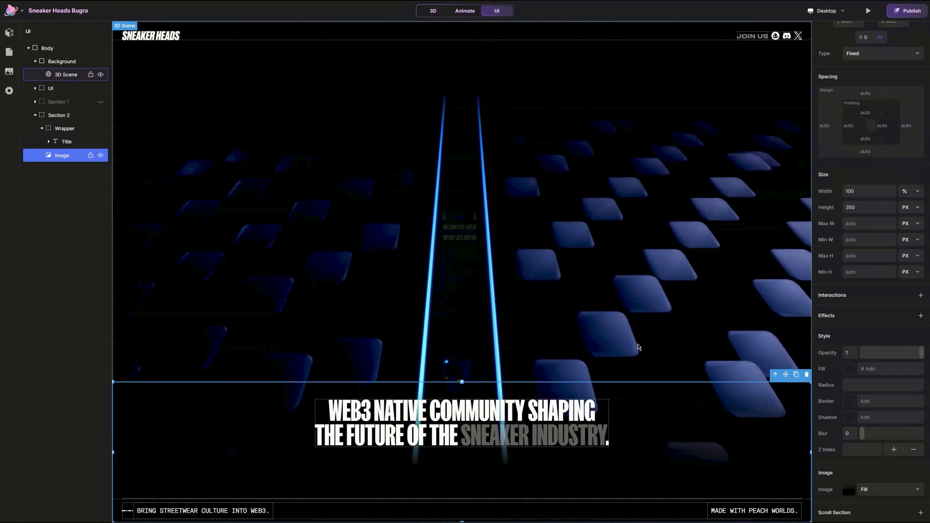
Step: Duplicate Section 2 and hide the original section
click(51, 117)
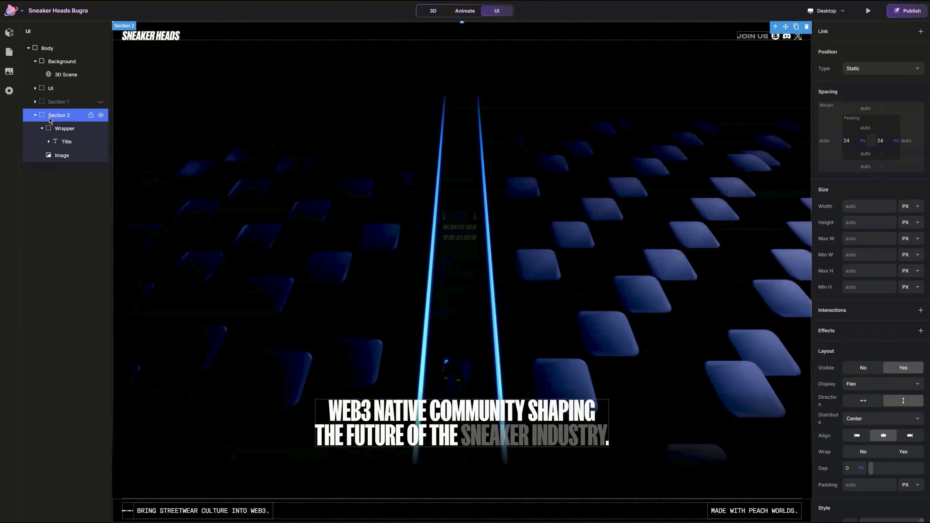
click(36, 116)
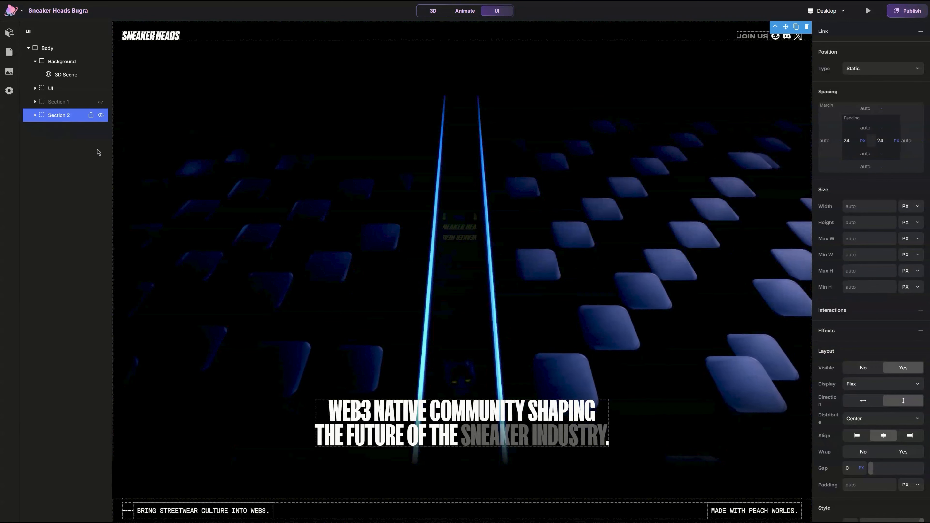
key(ctrl+d)
click(101, 115)
Step: Rename the duplicated section as Section 3
double_click(64, 128)
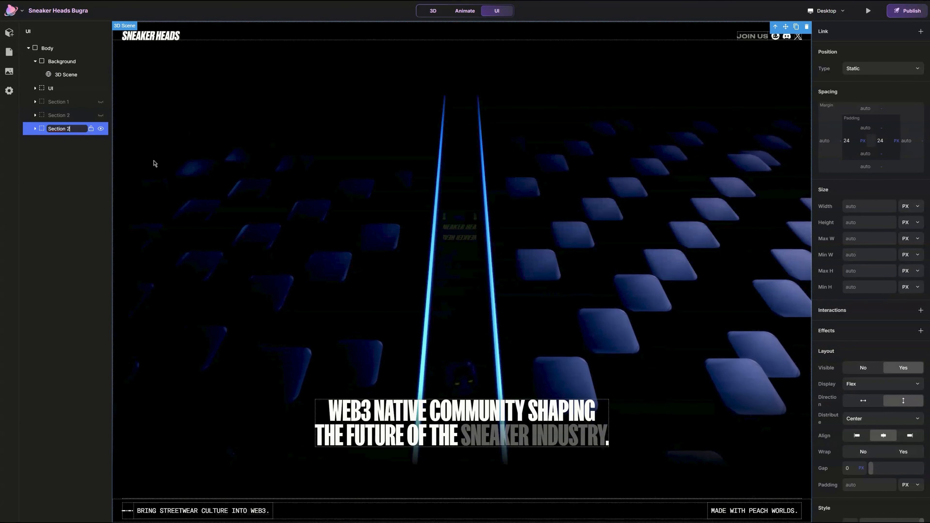
key(BackSpace)
text(3)
key(Return)
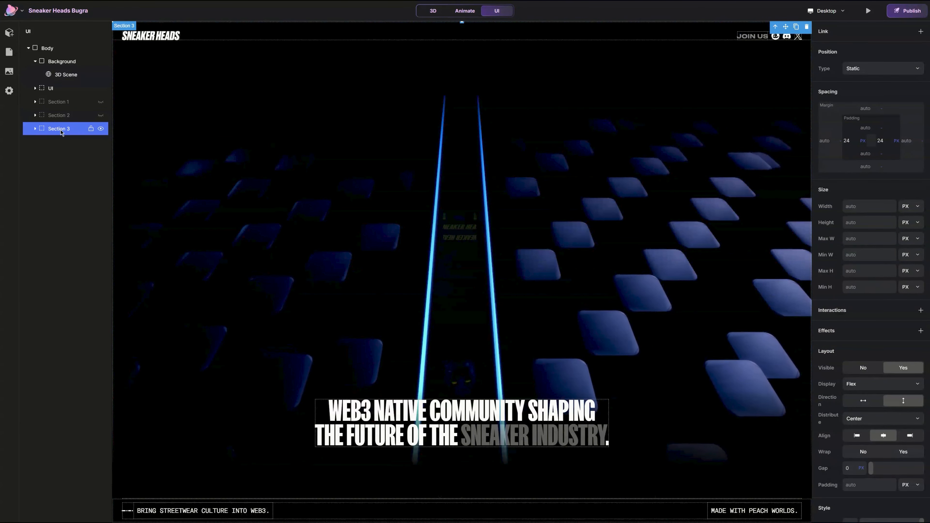
Step: Delete the gradient image from Section 3
click(35, 129)
click(65, 155)
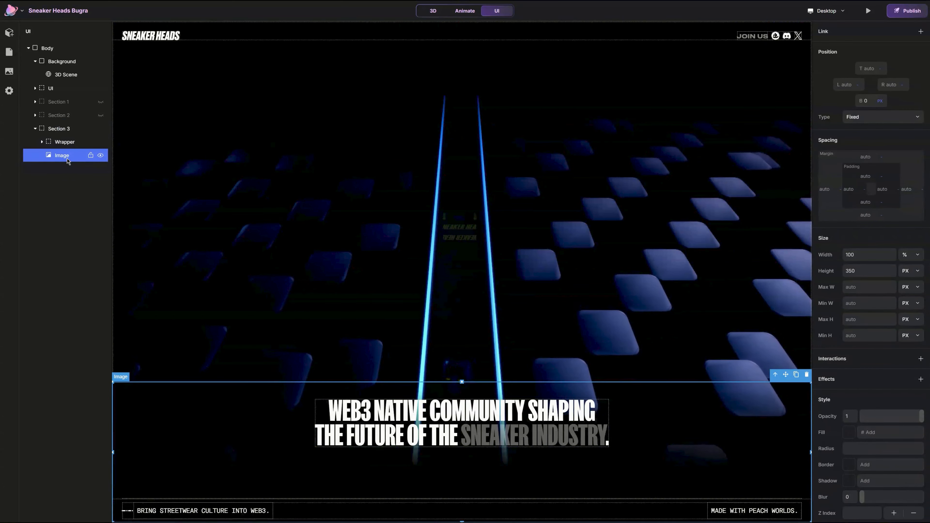
key(Delete)
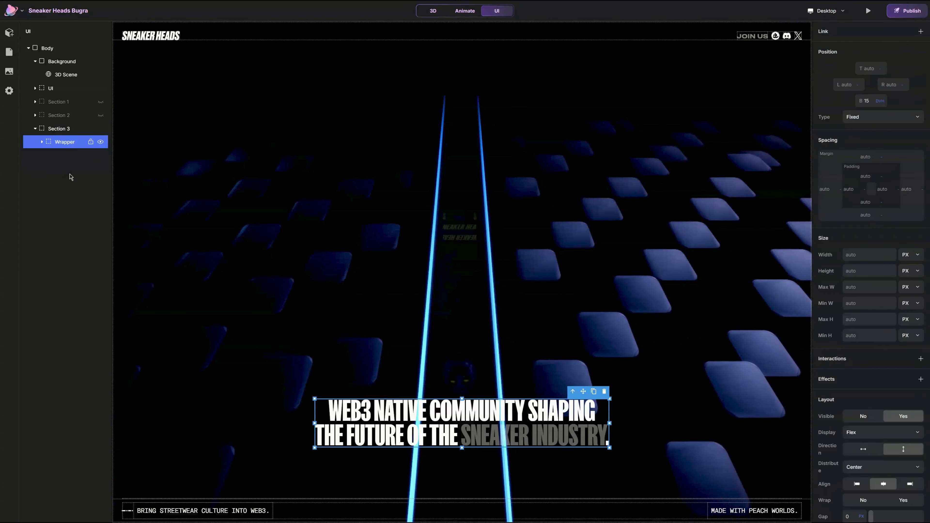
Step: Duplicate the Wrapper inside Section 3 and hide the copy
key(ctrl+d)
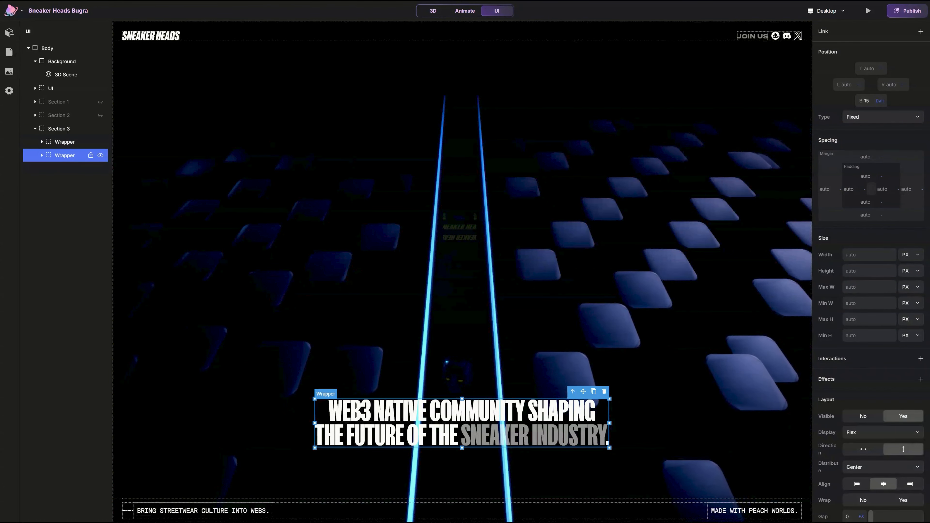
click(101, 155)
click(100, 155)
click(101, 155)
Step: Replace the title text in Section 3's visible Wrapper with "JOIN US ON"
click(42, 142)
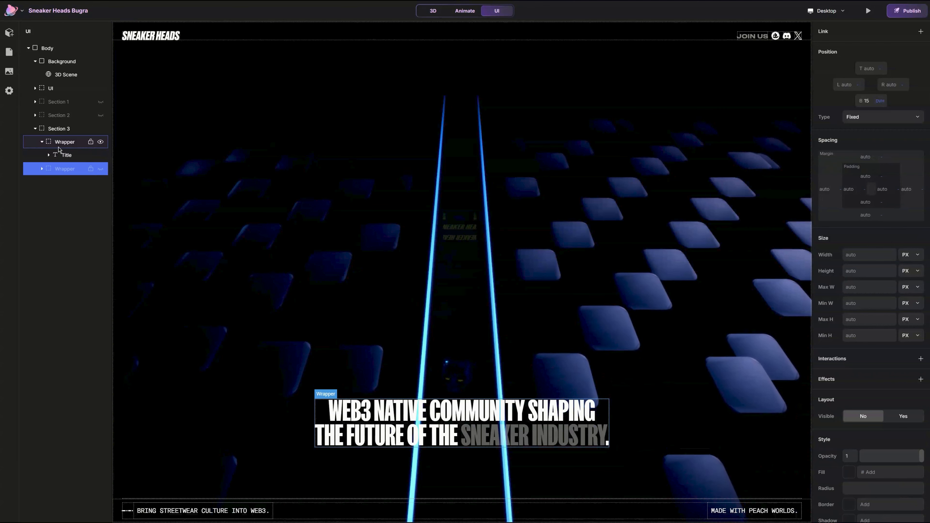
click(58, 146)
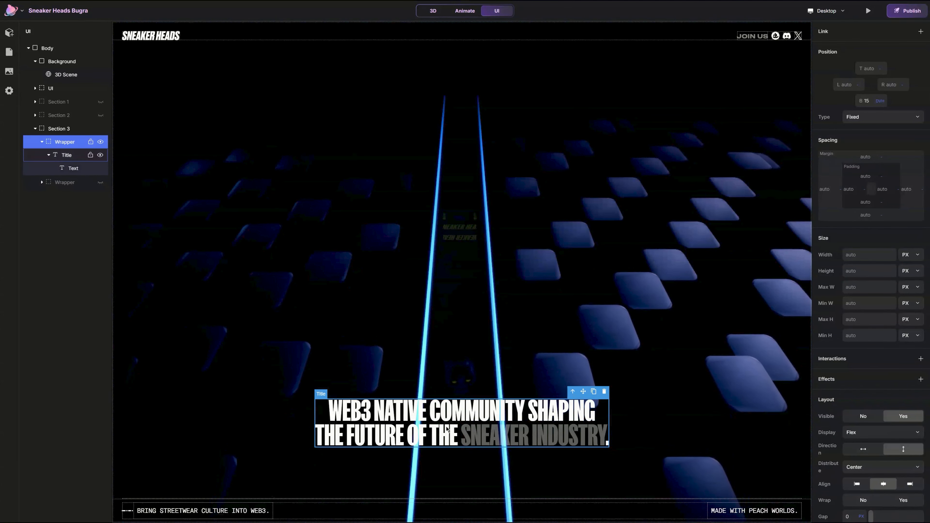
double_click(454, 436)
drag(438, 434, 614, 446)
key(BackSpace)
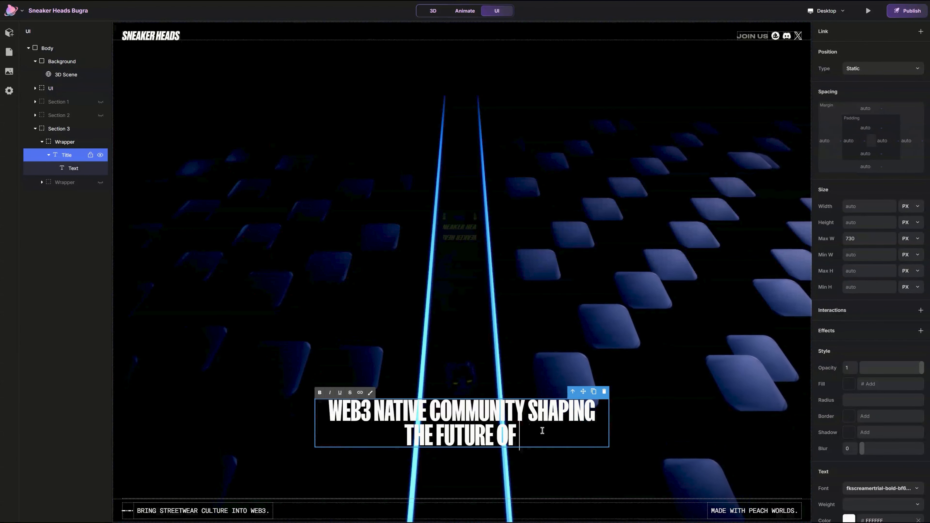
drag(543, 434, 322, 388)
key(BackSpace)
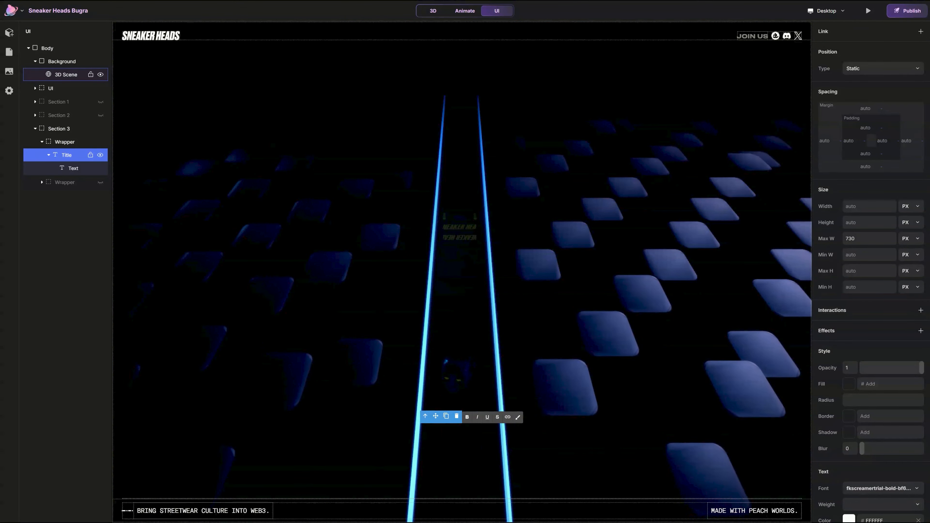
text(JOIN US NOW)
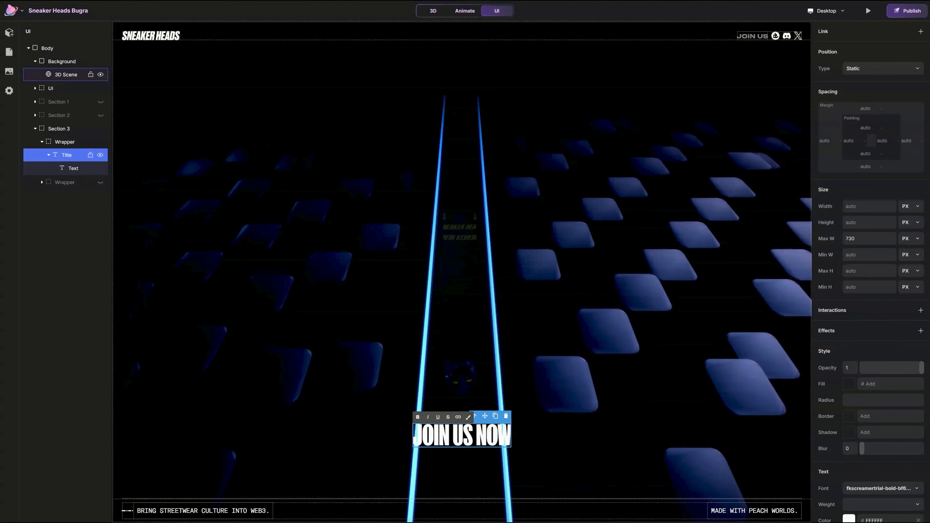
key(BackSpace)
key(BackSpace)
key(BackSpace)
text(ON)
Step: Add a Block containing a Text element and move it into Section 3's visible Wrapper, below the title
click(9, 32)
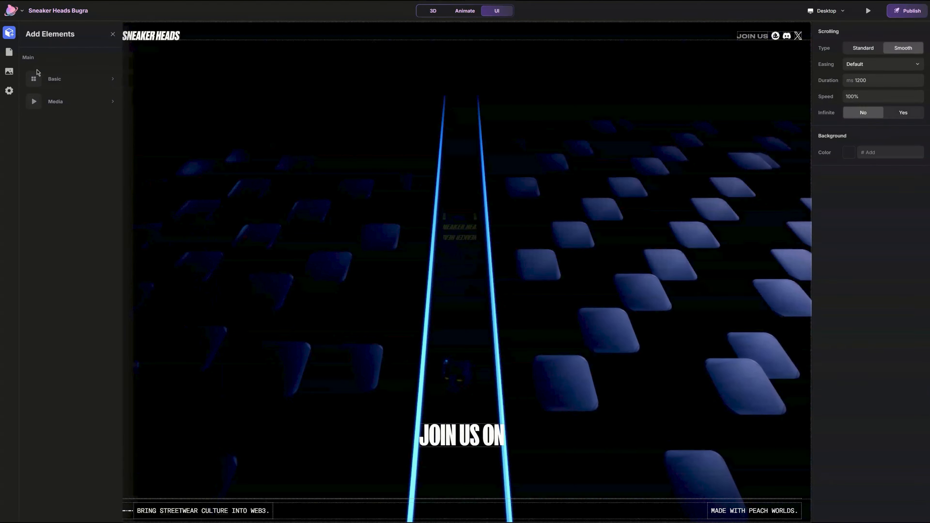
click(38, 76)
click(150, 65)
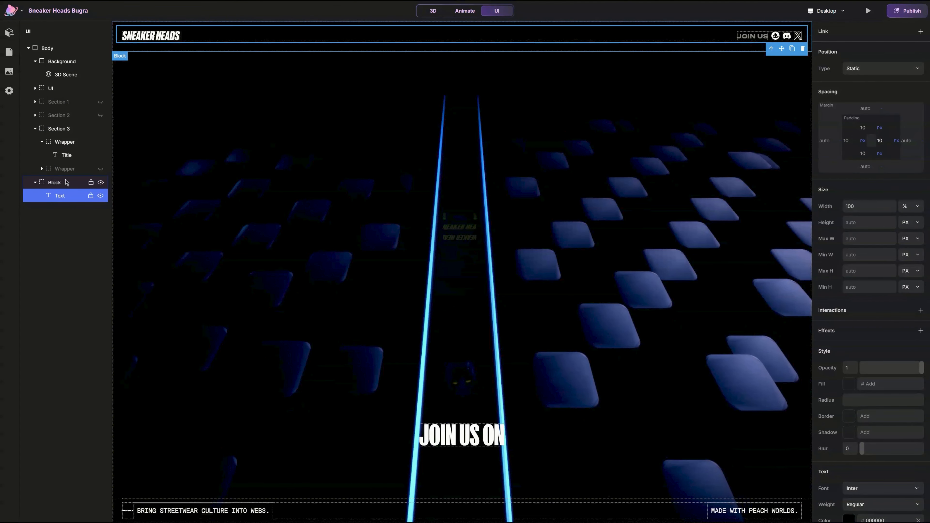
drag(66, 182, 77, 161)
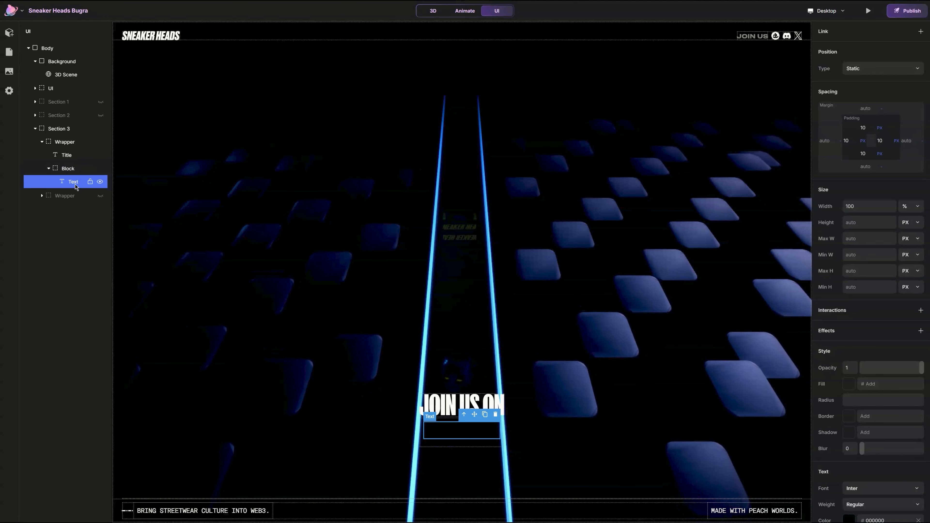
key(ctrl+d)
key(ctrl+d)
key(ctrl+d)
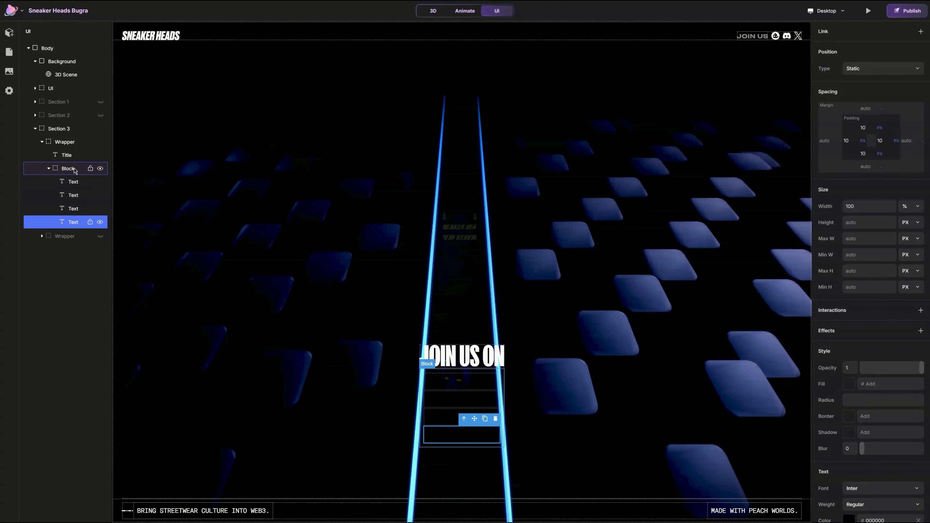
key(Delete)
key(Delete)
key(Delete)
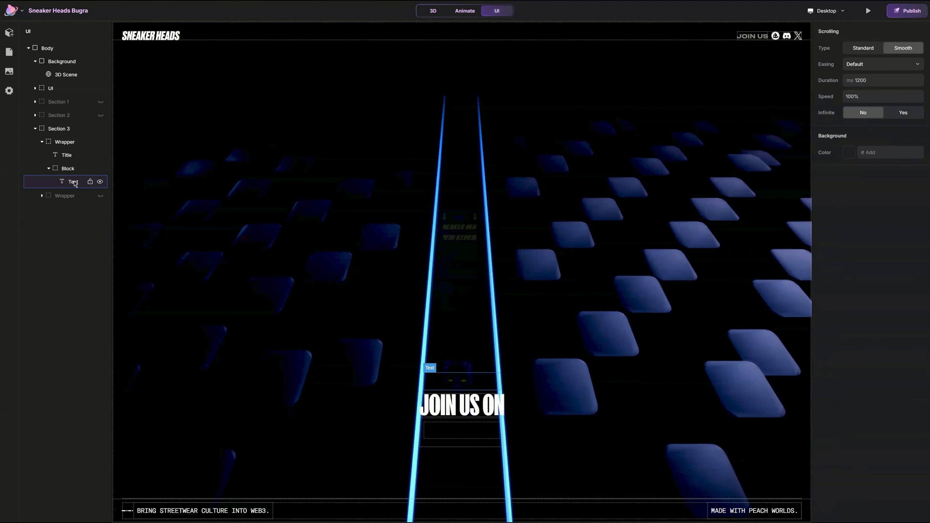
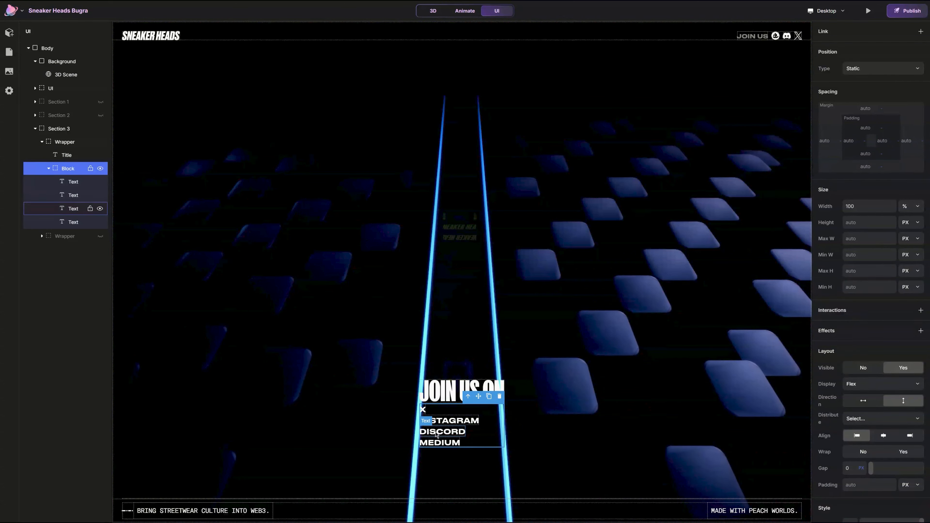
Step: Set the social links Block's position type to Relative with a left offset of 24 px and a top offset of 8 px
click(862, 76)
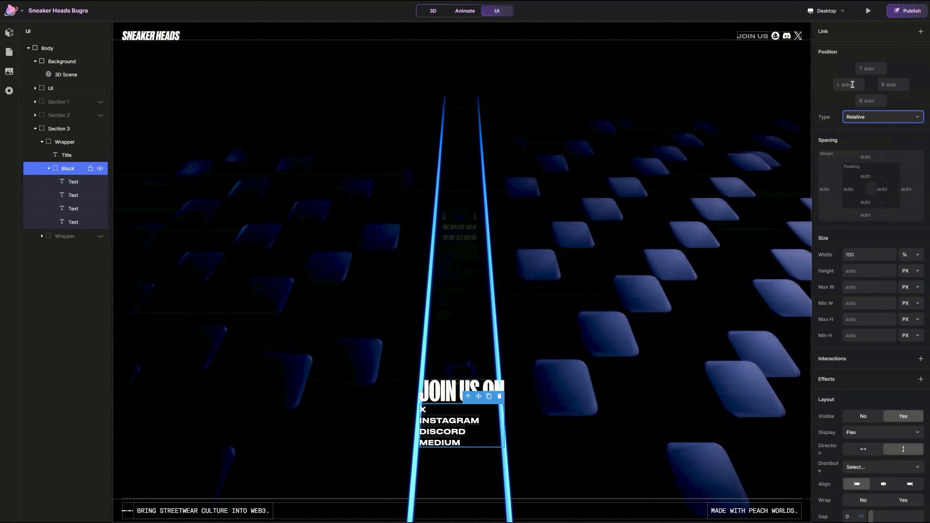
click(852, 84)
text(24)
key(Return)
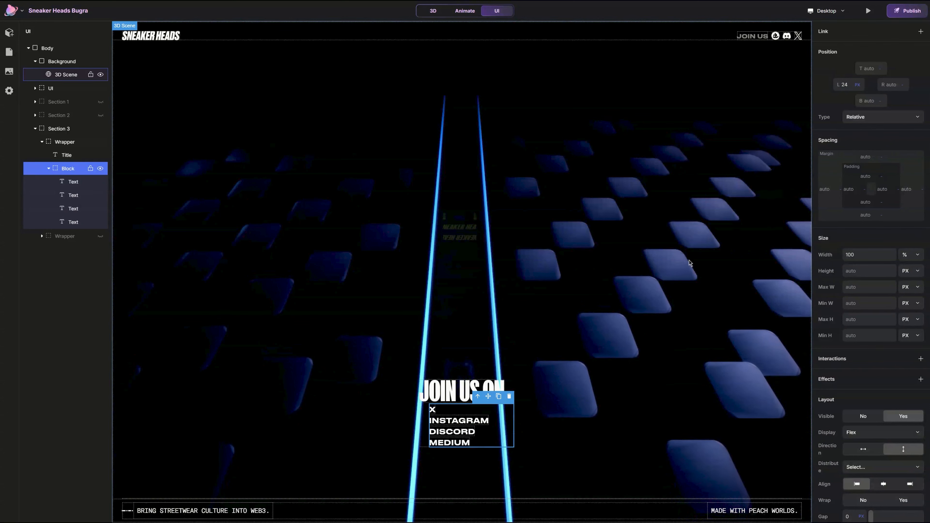
key(Tab)
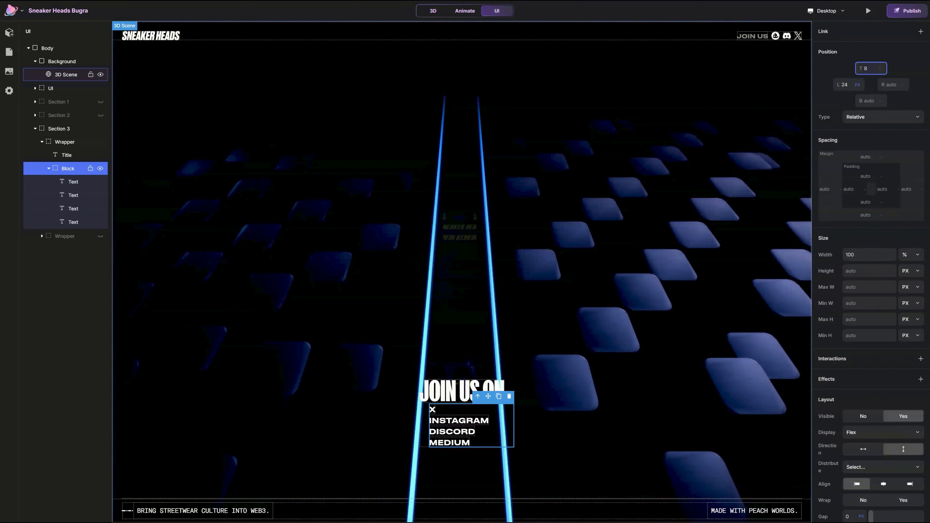
key(Return)
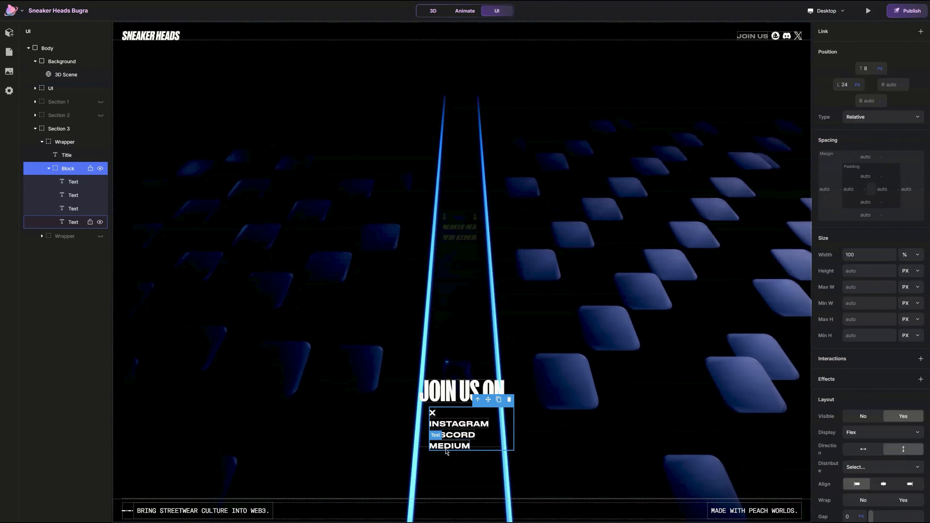
Step: Set the left offset of the "JOIN US ON" Wrapper to 24 px
click(70, 144)
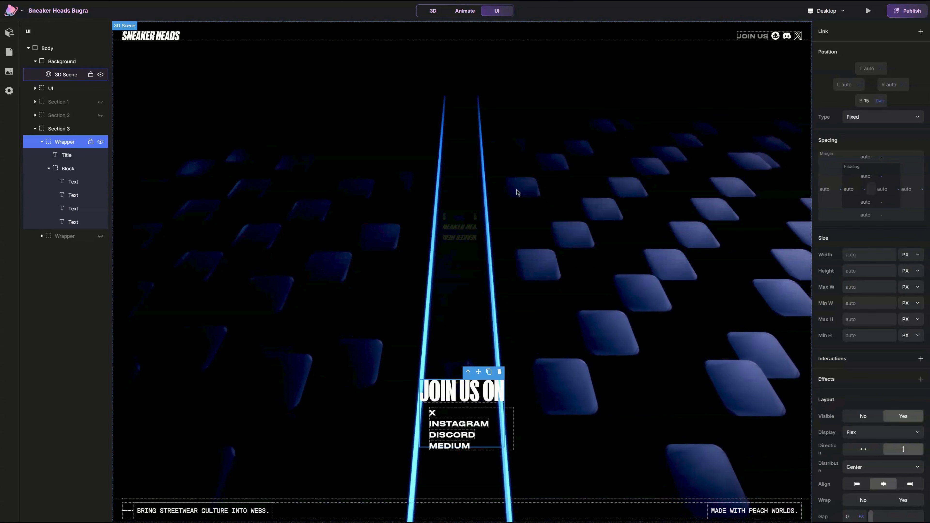
click(845, 85)
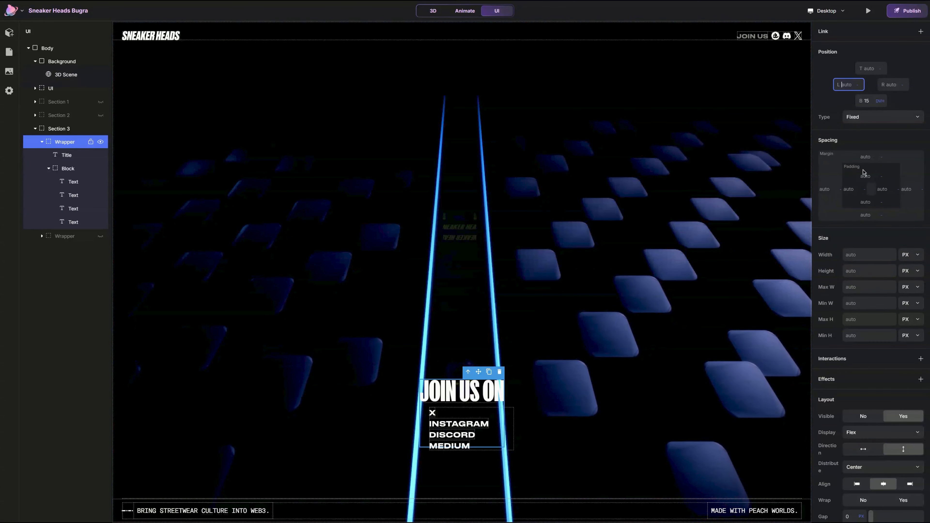
text(24)
key(Return)
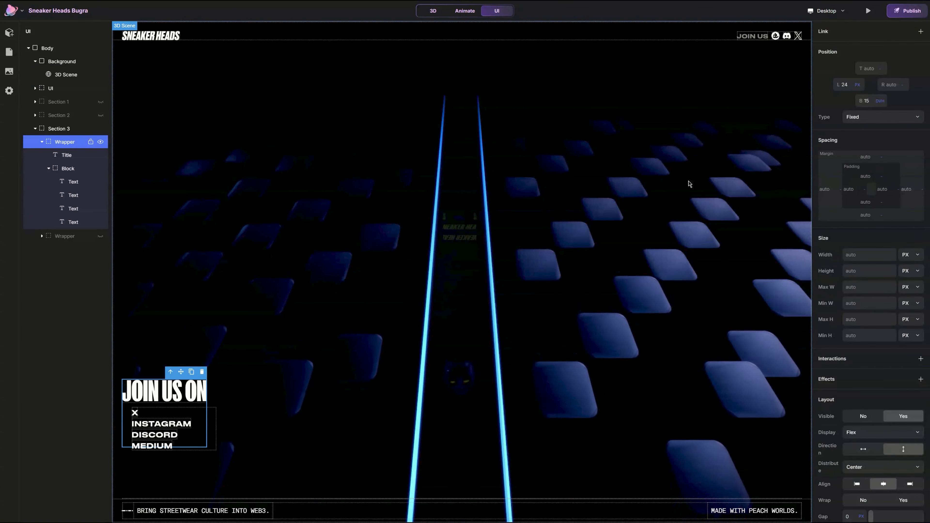
click(871, 102)
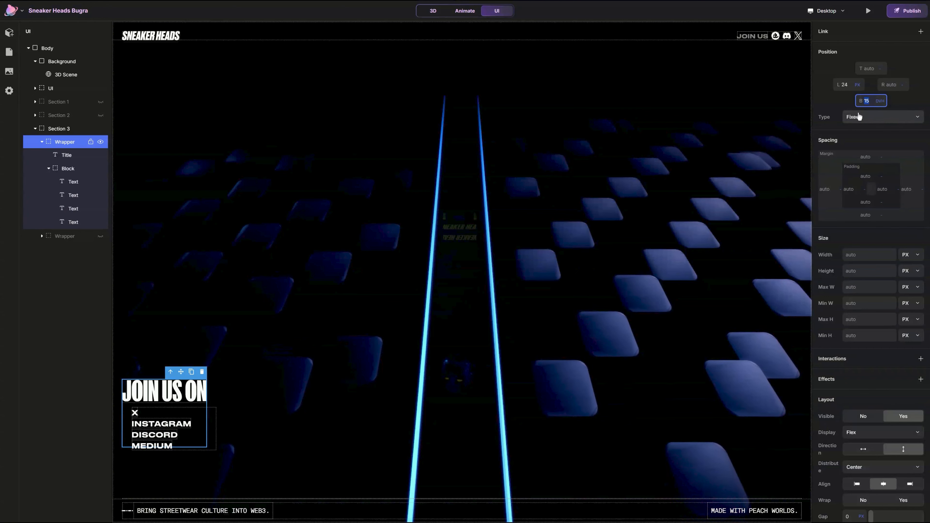
click(132, 394)
click(128, 417)
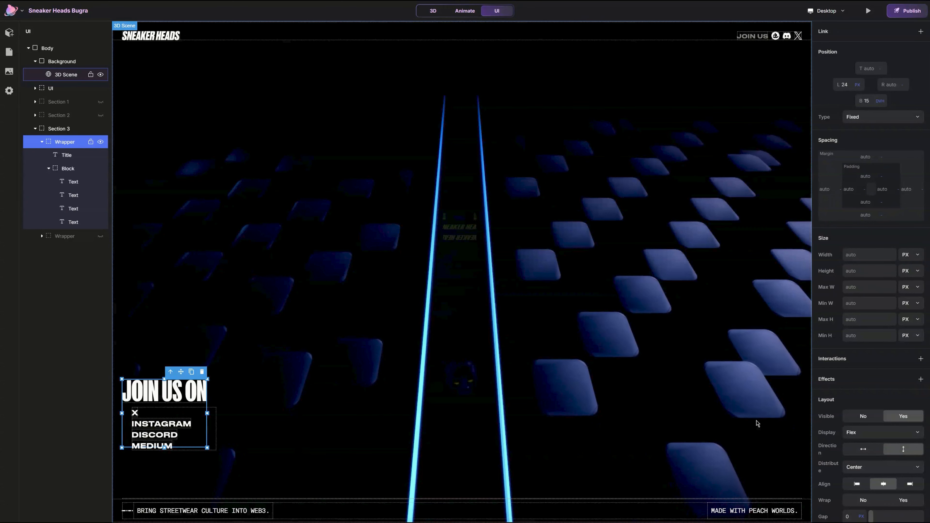
Step: Unhide the spare Wrapper holding the old long title and delete it from Section 3
click(55, 169)
click(42, 142)
click(99, 158)
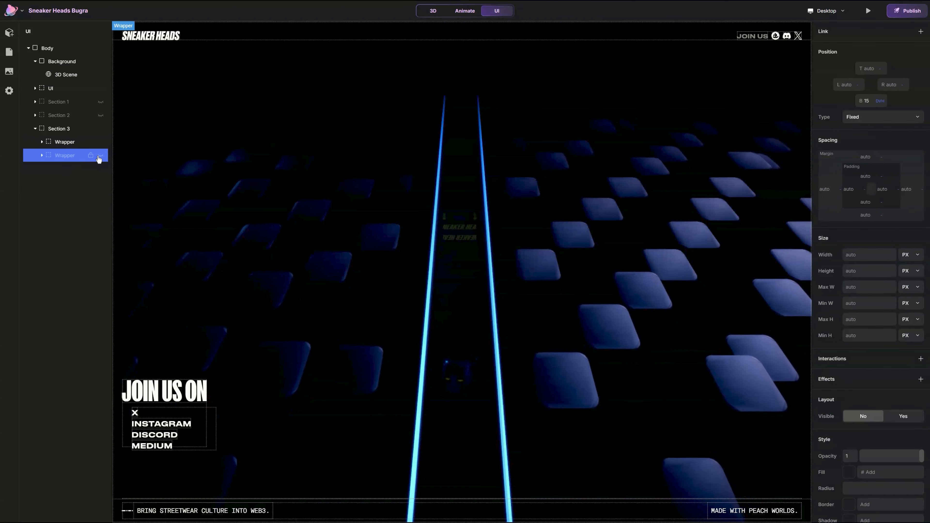
click(100, 155)
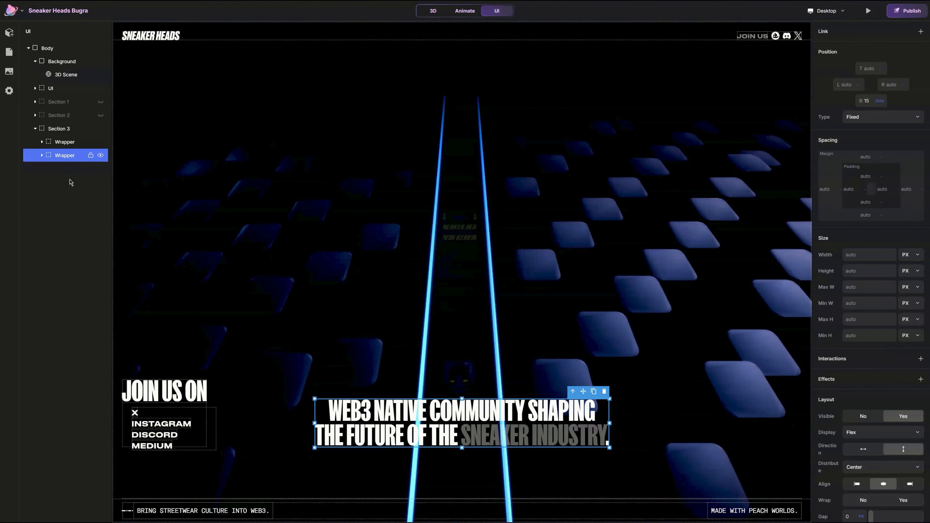
click(42, 156)
key(Delete)
Step: Duplicate the "JOIN US ON" Wrapper and delete the title from the copy
click(65, 143)
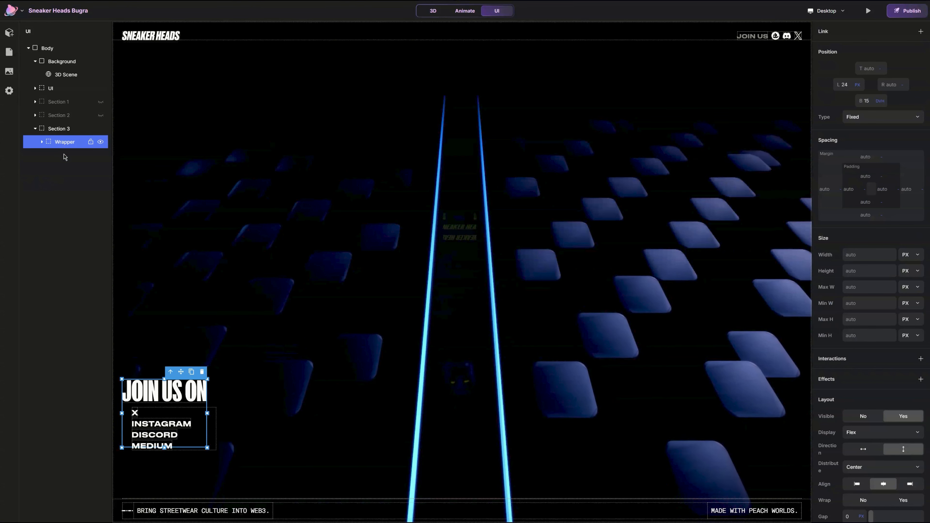
key(ctrl+d)
click(42, 155)
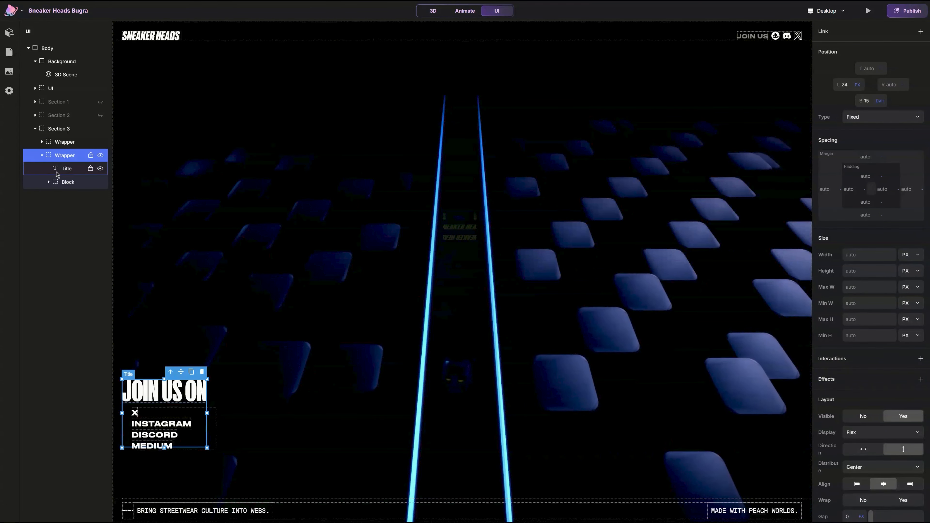
click(58, 171)
key(Delete)
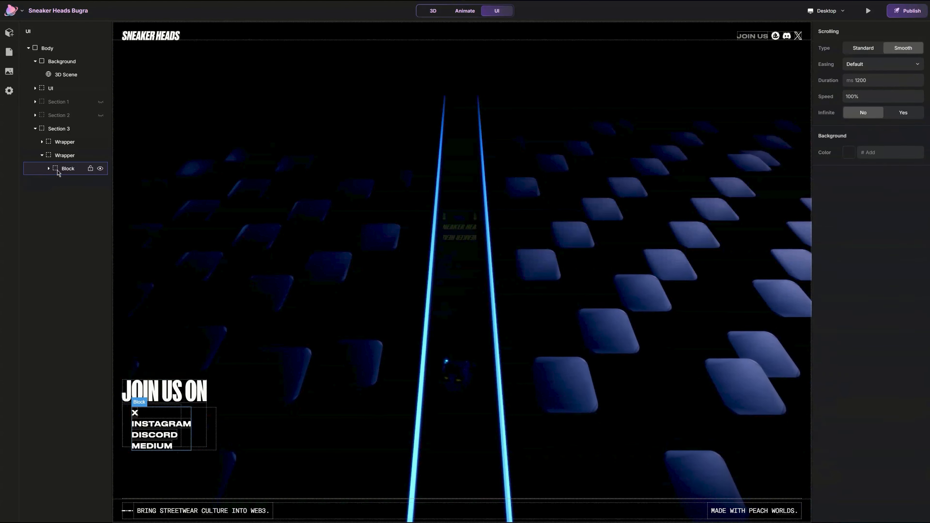
Step: Clear the left offset of the duplicated Wrapper in Section 3 and set its right offset to 23 px
click(68, 170)
click(67, 157)
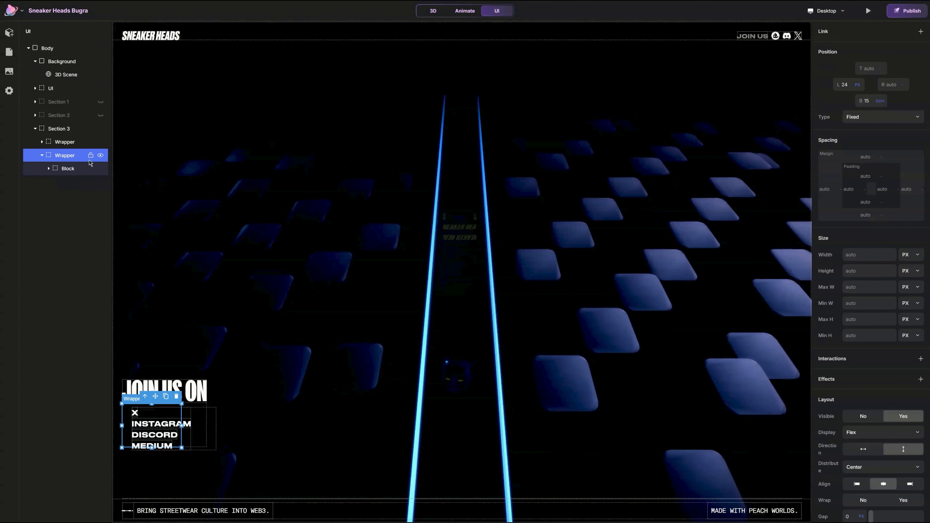
click(856, 88)
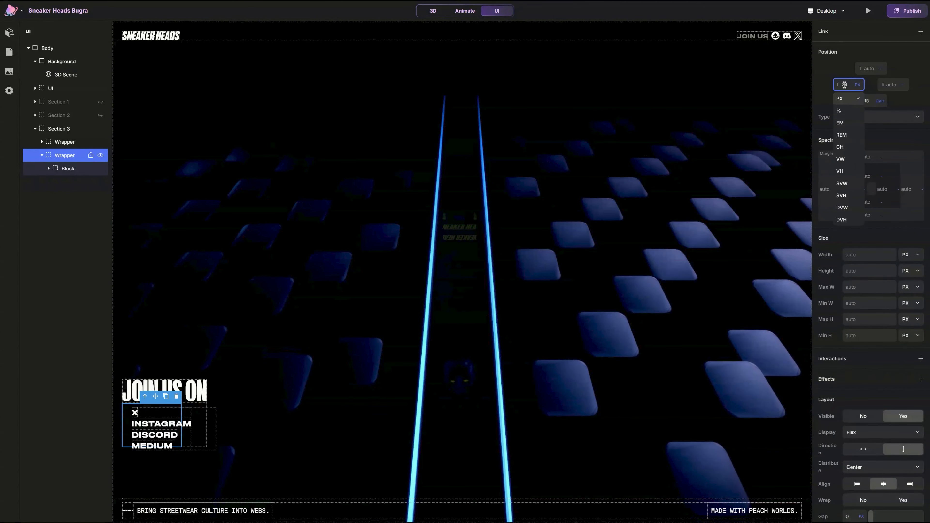
double_click(845, 85)
key(BackSpace)
click(890, 87)
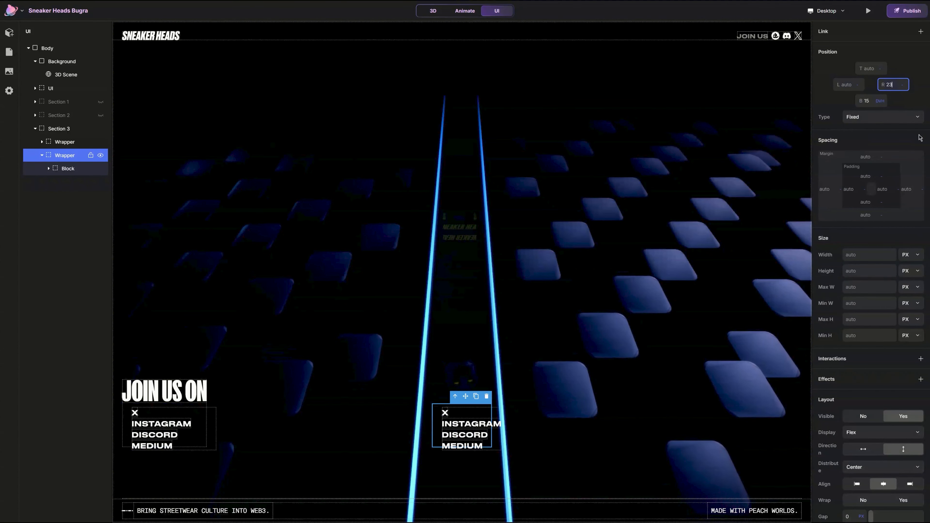
Step: Clear the left and top offsets of the Block inside the duplicated Wrapper
click(49, 169)
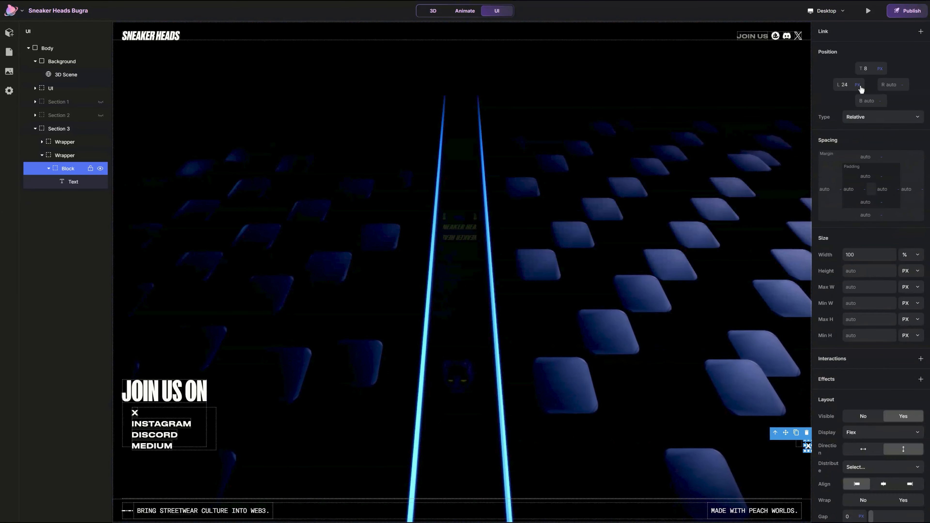
double_click(846, 85)
key(BackSpace)
double_click(866, 69)
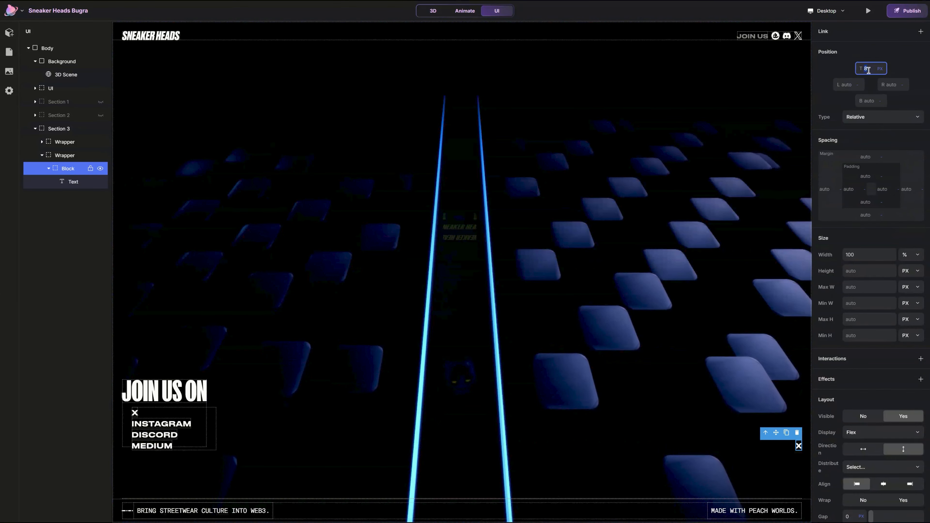
key(BackSpace)
key(Return)
Step: Replace the text inside the duplicated Wrapper's Block with "COLLECTION"
click(798, 443)
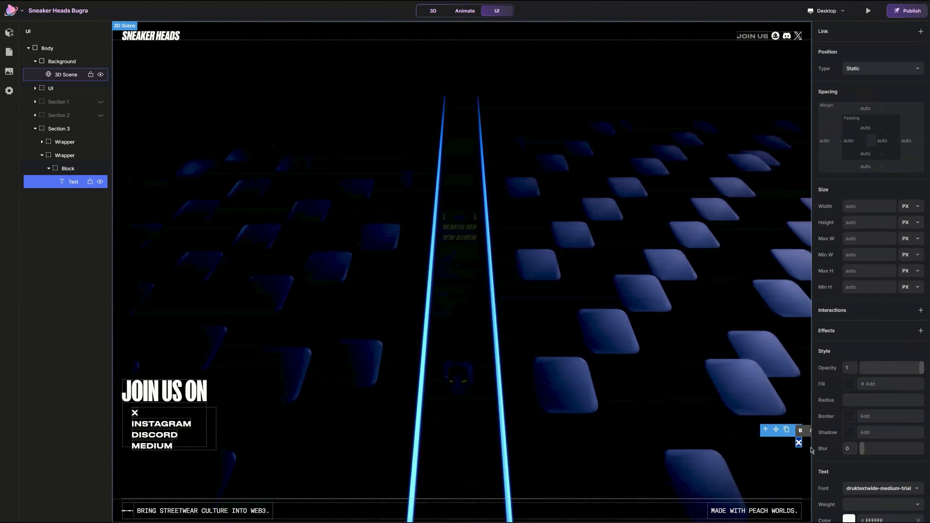
text(COLLECTION)
key(Escape)
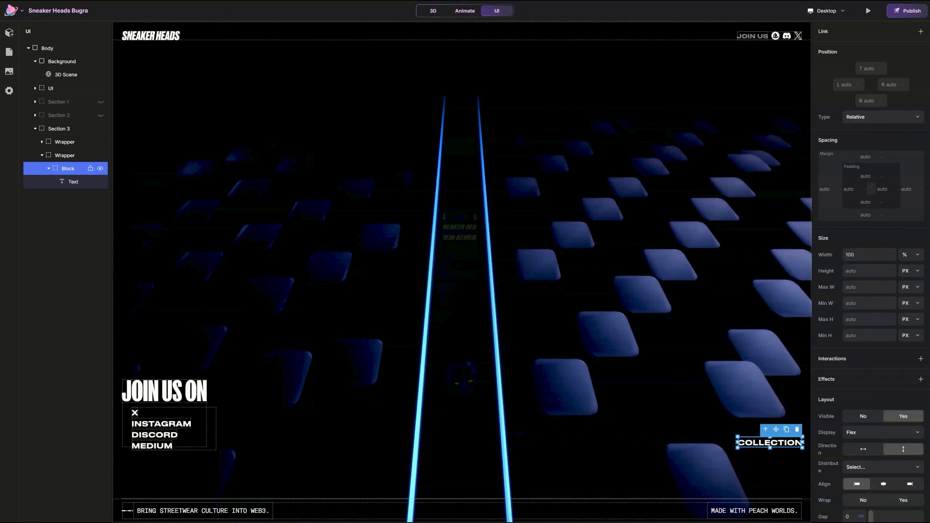
Step: Clear the width of the COLLECTION Block and set its height to 58 px
click(862, 270)
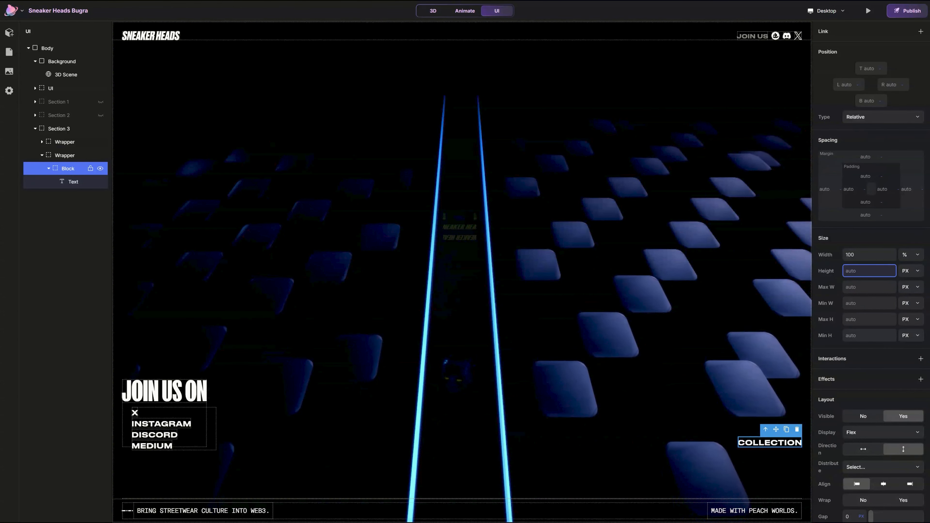
click(873, 252)
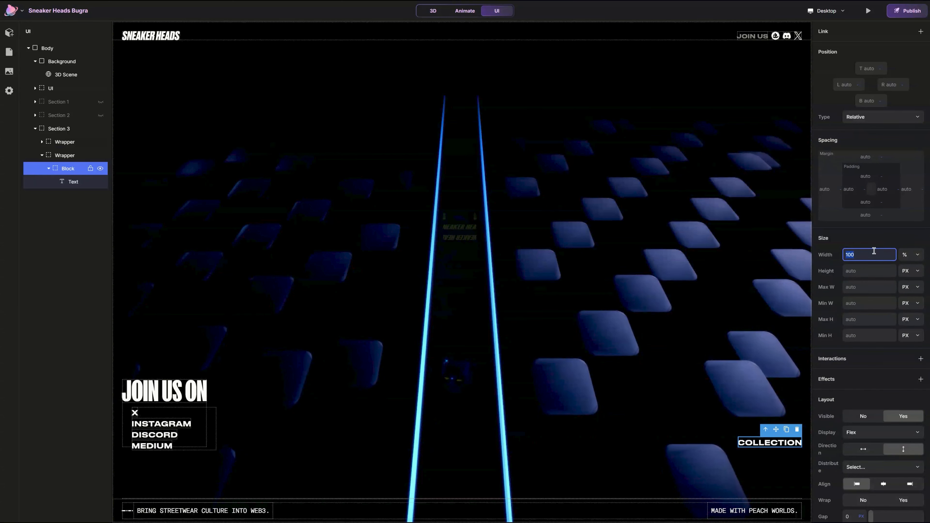
key(BackSpace)
key(Return)
click(873, 270)
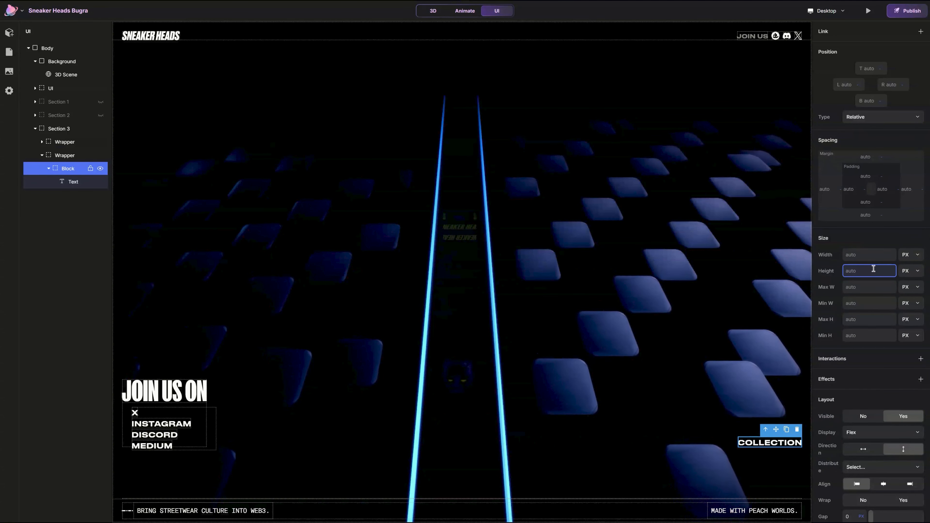
text(50)
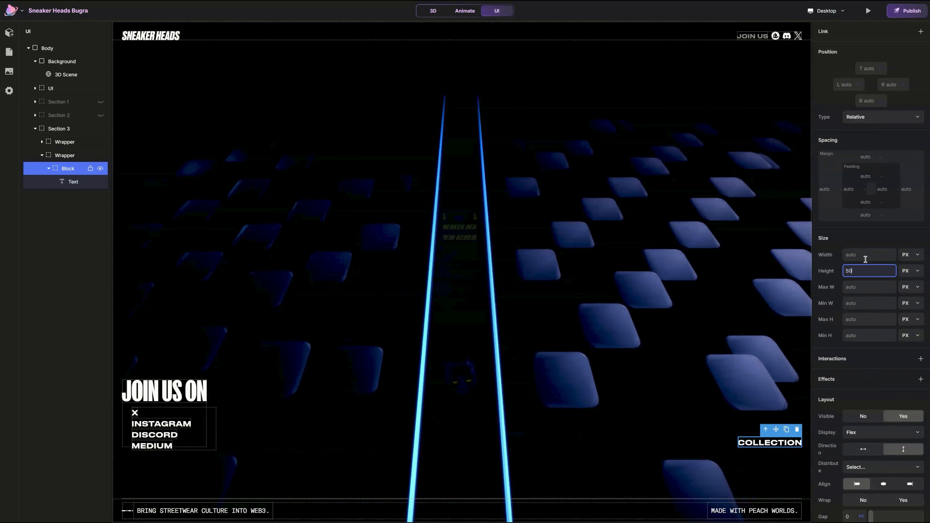
key(Return)
click(856, 271)
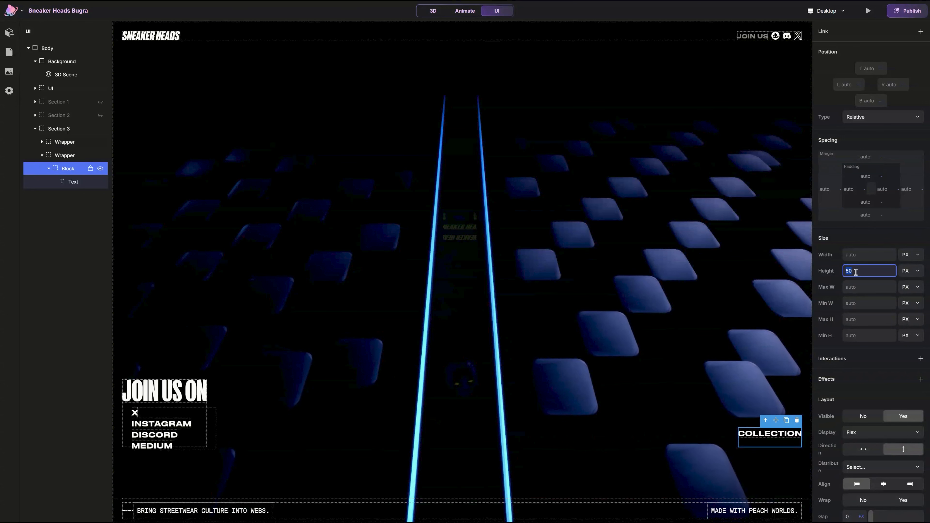
key(Return)
Step: Set the COLLECTION Block's layout distribution and alignment to center
scroll(849, 409, down, 3)
click(874, 348)
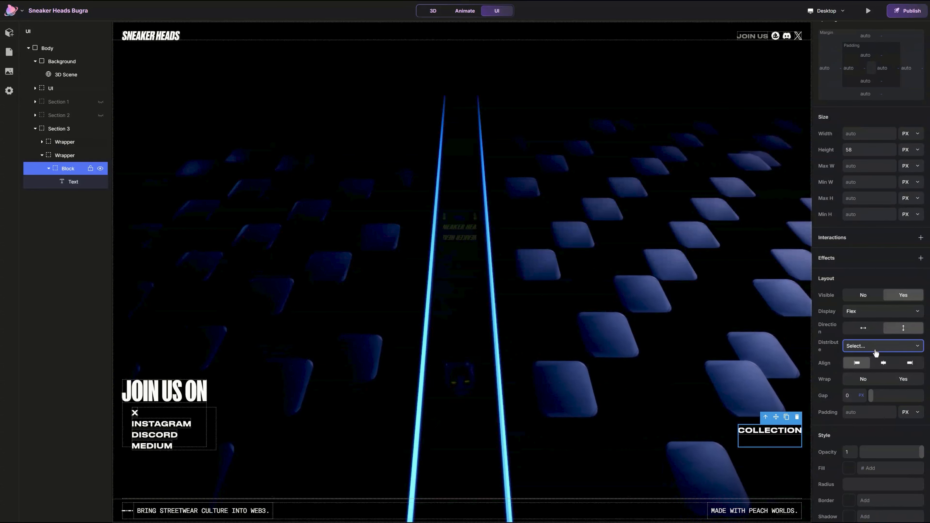
click(883, 366)
click(883, 366)
Step: Set the left and right padding of the COLLECTION Block to 24 px each
scroll(860, 240, up, 3)
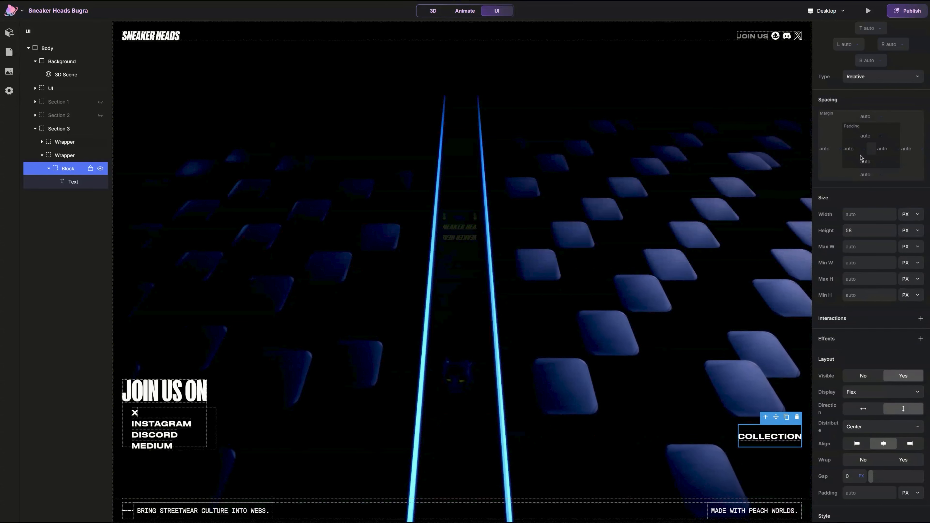
click(855, 149)
text(24)
click(886, 149)
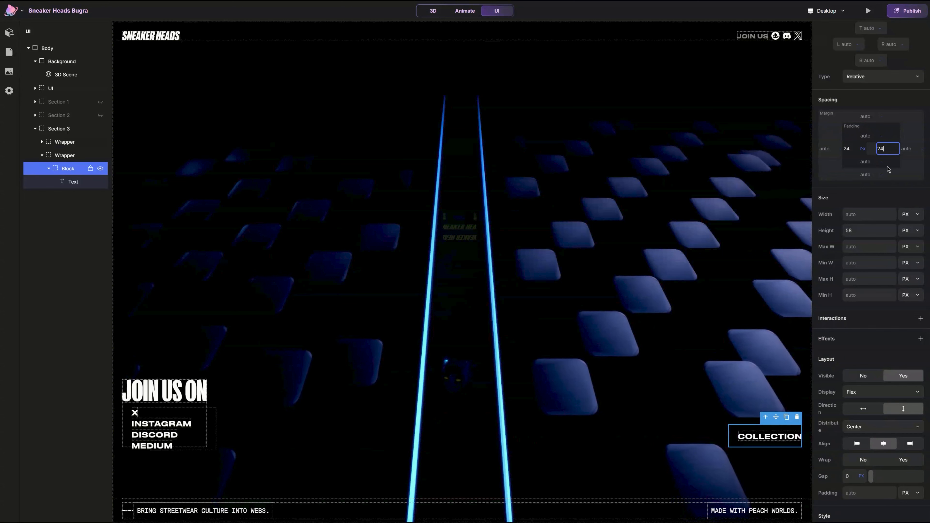
key(Return)
Step: Round the COLLECTION Block's corners with a radius of 999
scroll(882, 238, down, 2)
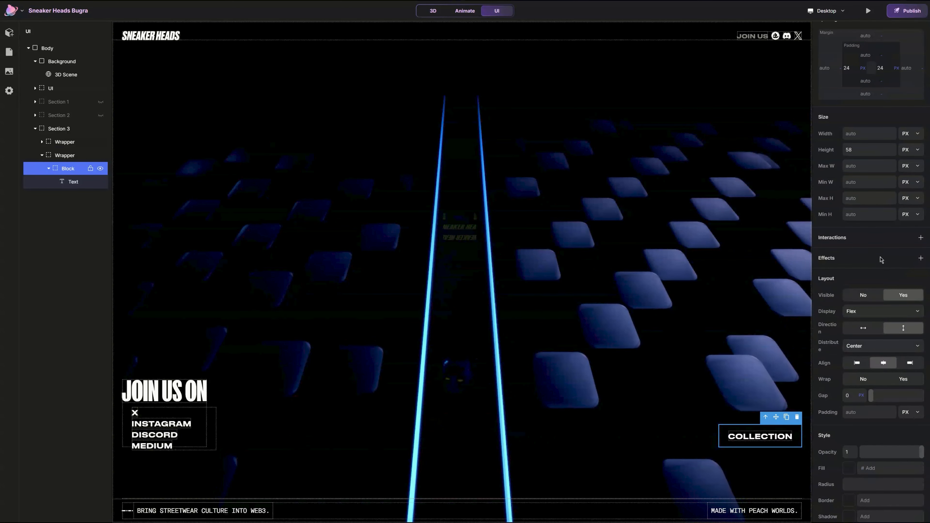
scroll(876, 267, down, 2)
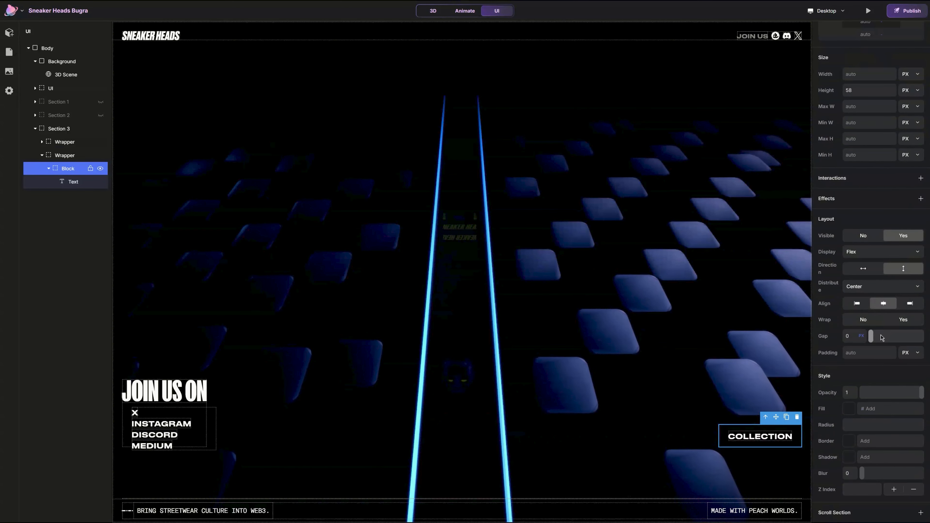
click(854, 426)
text(9999)
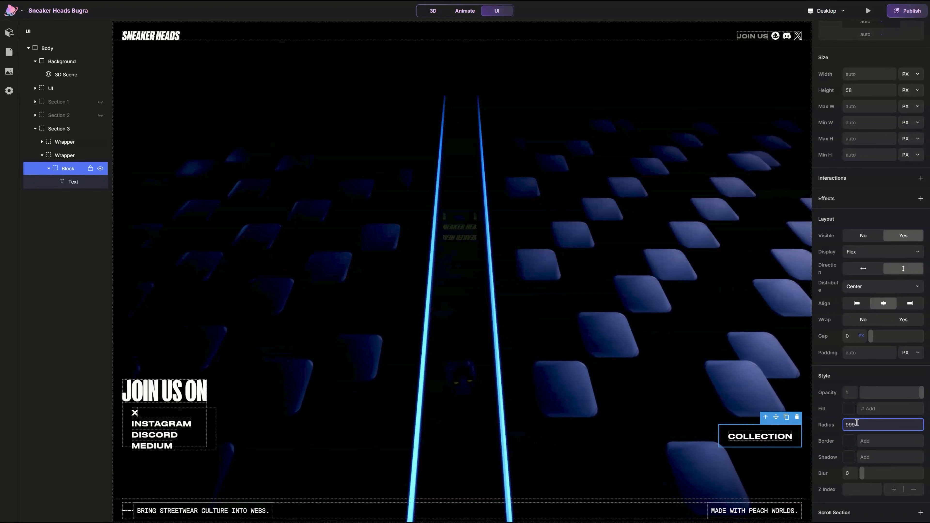
key(Return)
Step: Give the COLLECTION Block a white fill (FFFFFF)
click(848, 408)
drag(721, 385, 697, 371)
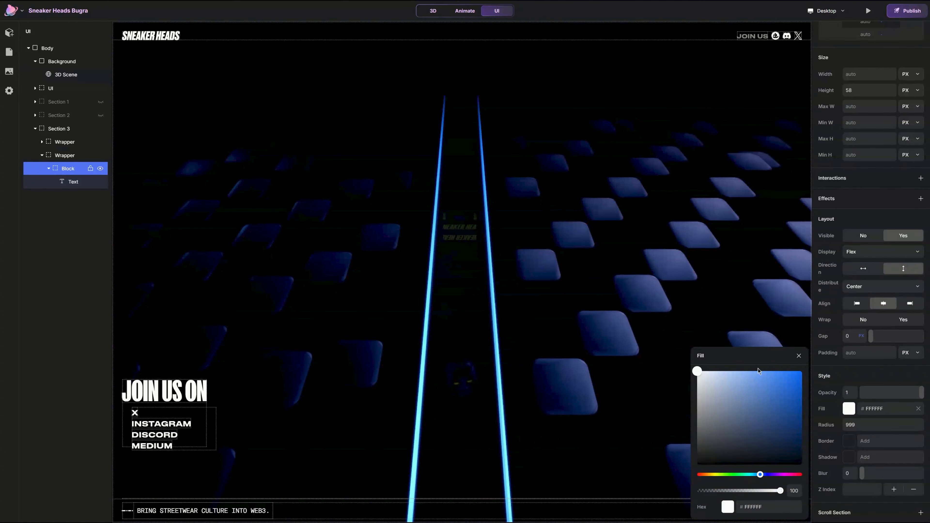
drag(755, 359, 502, 274)
click(546, 270)
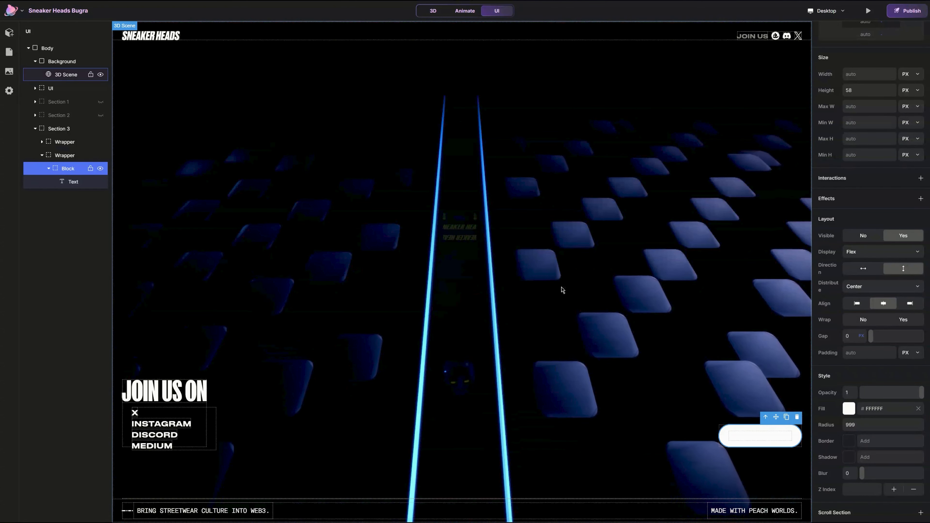
Step: Change the COLLECTION text color to black (000000)
click(748, 436)
click(849, 373)
click(696, 464)
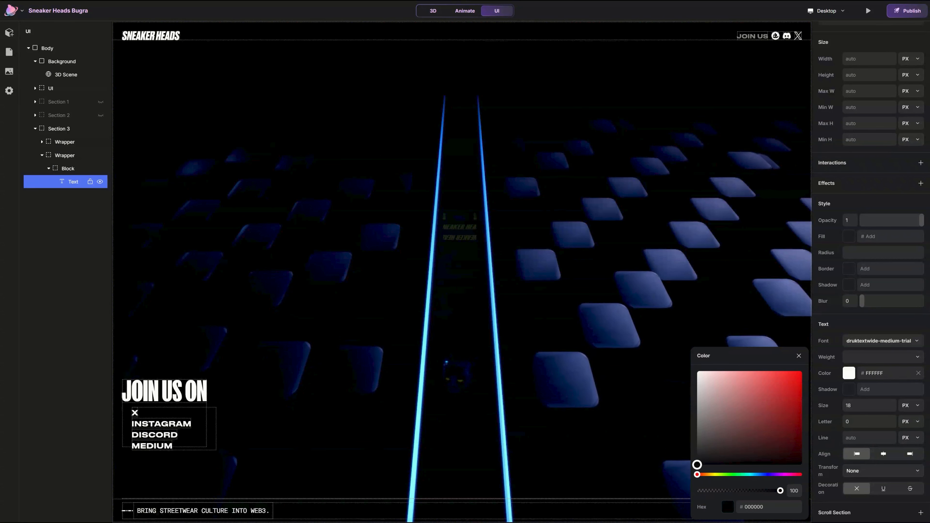
click(799, 356)
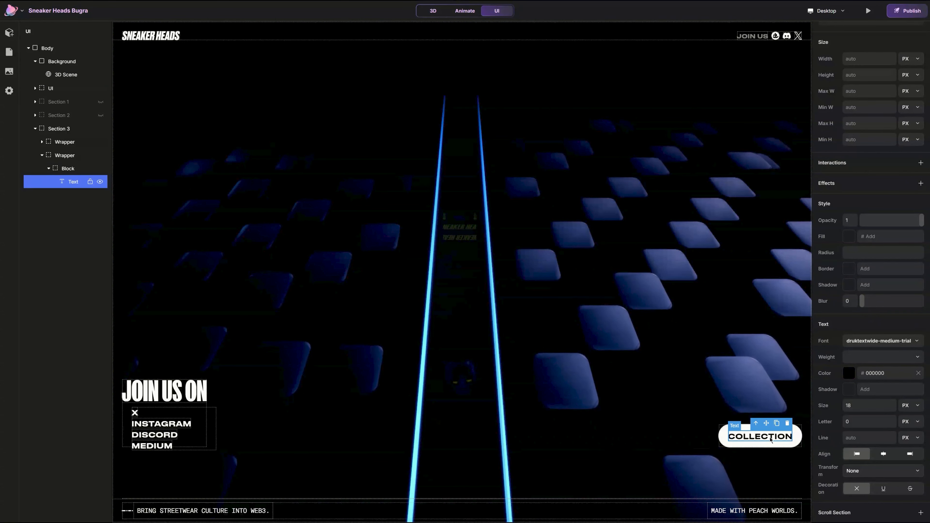
Step: Add an Image using right-up.svg and move it into the COLLECTION Block below the Text
click(10, 32)
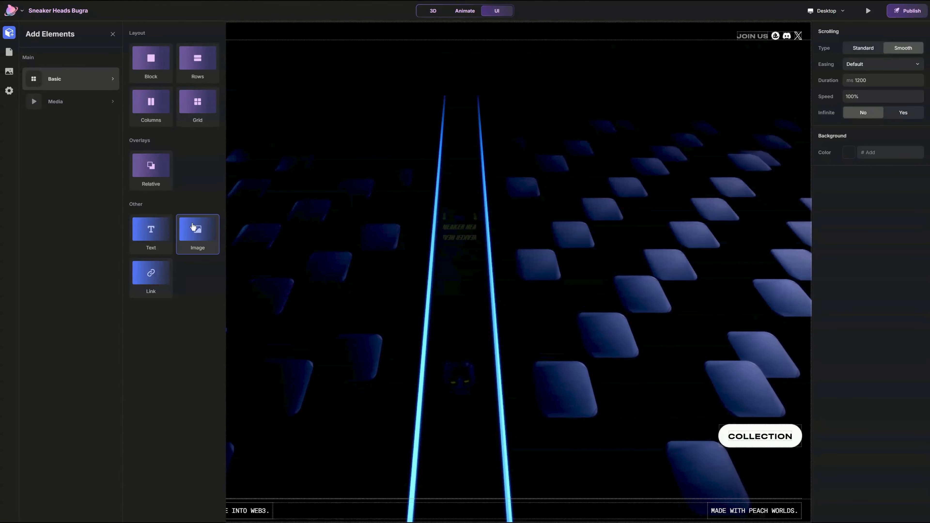
click(198, 228)
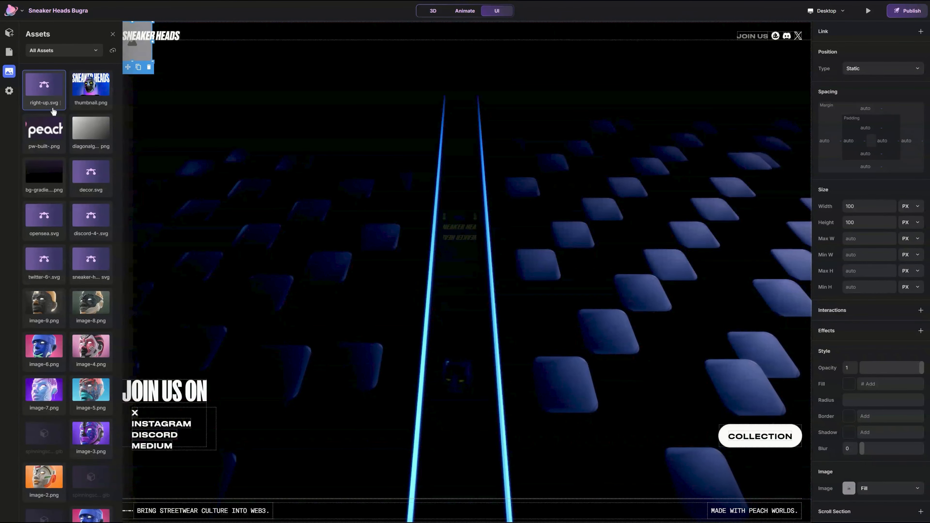
click(51, 91)
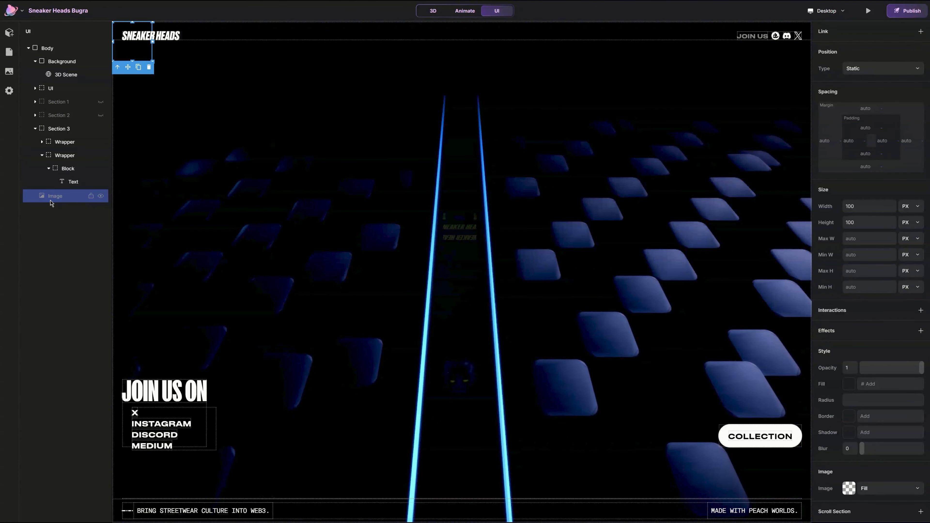
drag(73, 189, 73, 187)
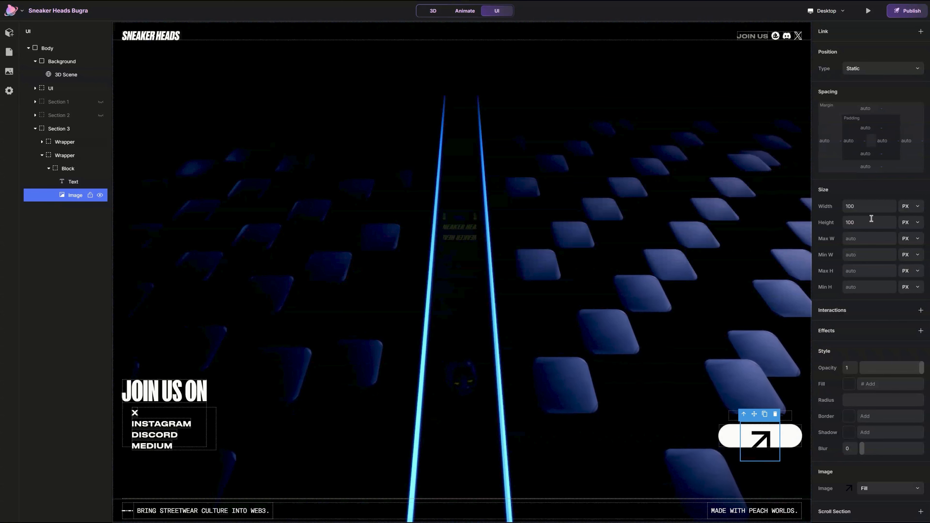
Step: Set the arrow Image's width and height to 40 px
click(864, 206)
text(40)
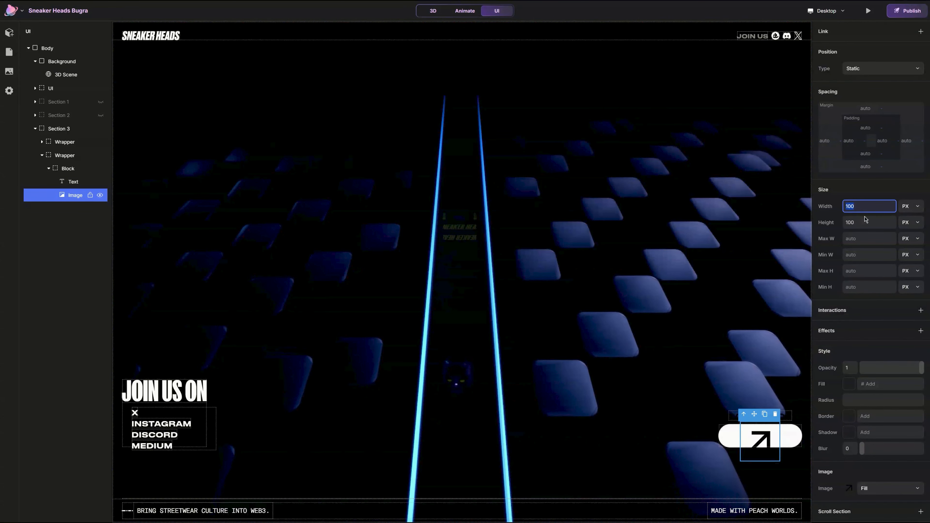
click(865, 219)
text(40)
key(Return)
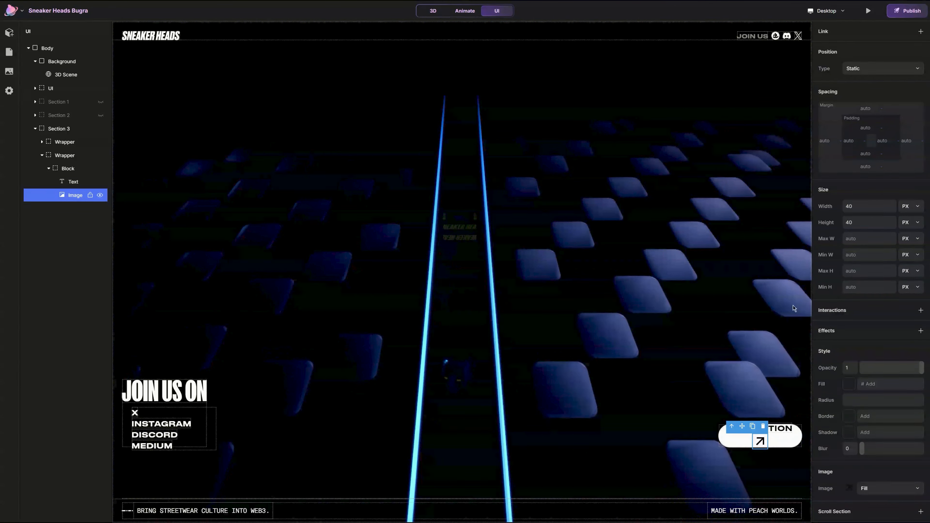
Step: Switch the COLLECTION Block's layout direction to horizontal and rename the Block CTA
click(770, 444)
scroll(880, 415, down, 2)
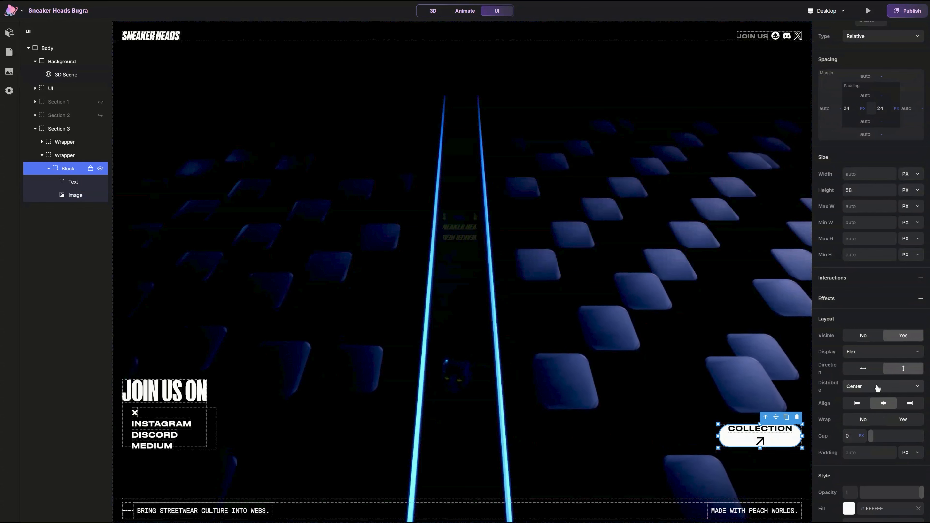
click(867, 370)
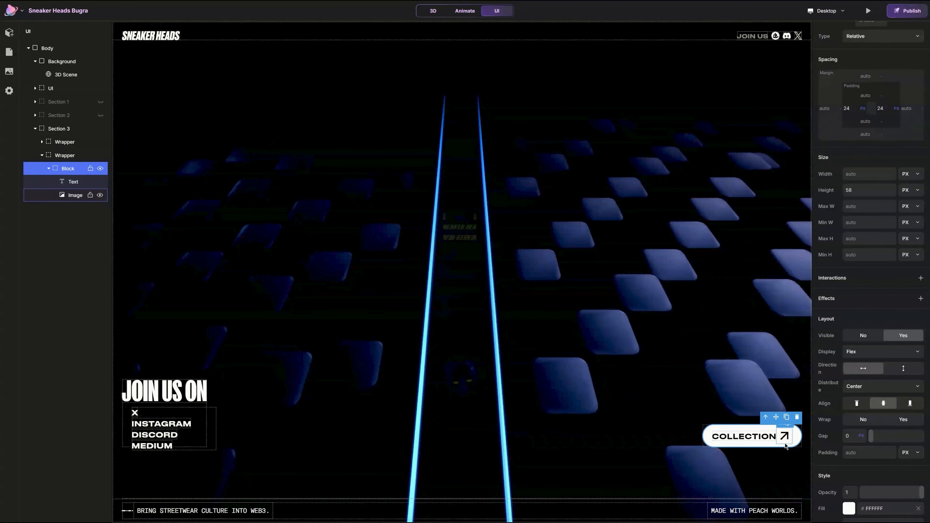
text(CTA)
key(Return)
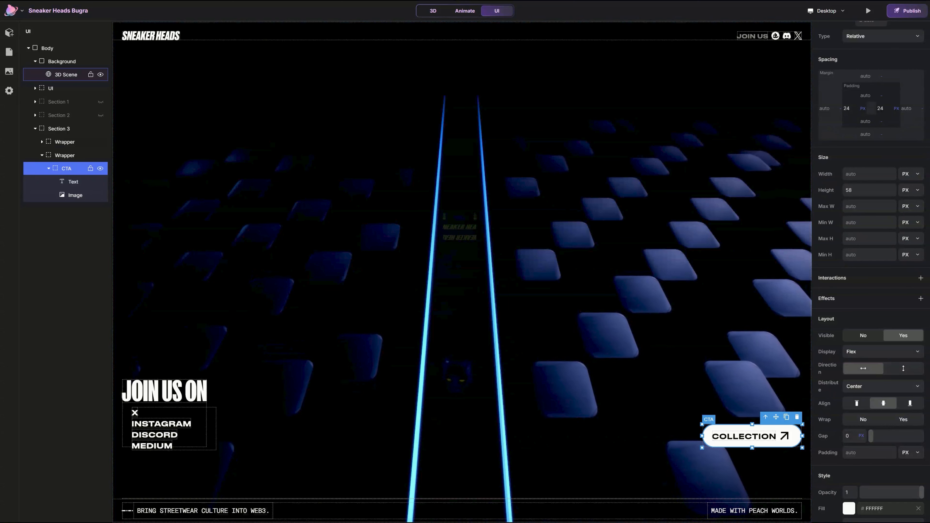
Step: Collapse Section 3 in the layer tree and hide it
click(485, 317)
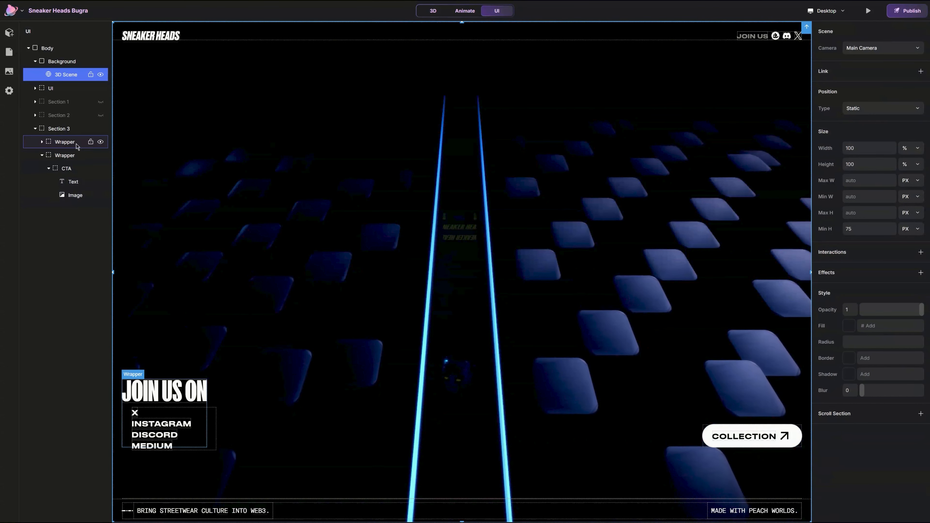
click(35, 129)
click(101, 128)
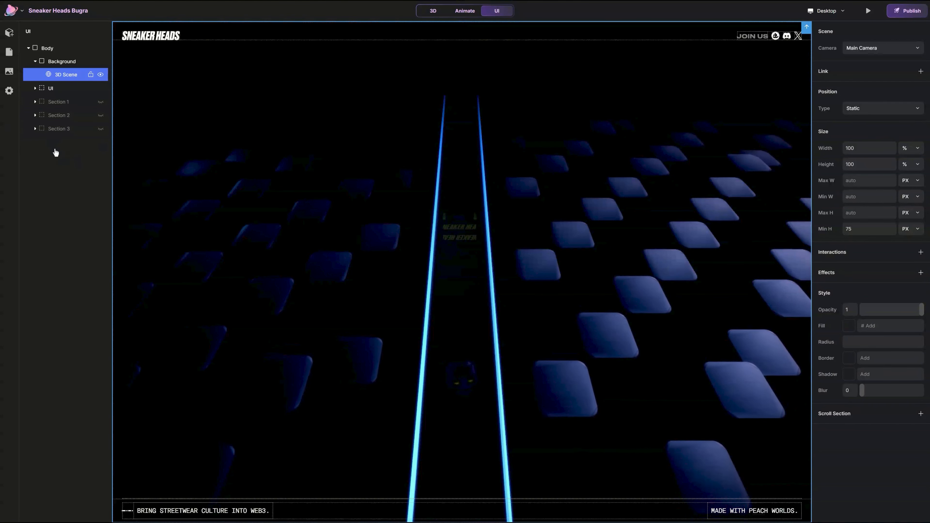
Step: Add a new Block to the page
click(9, 33)
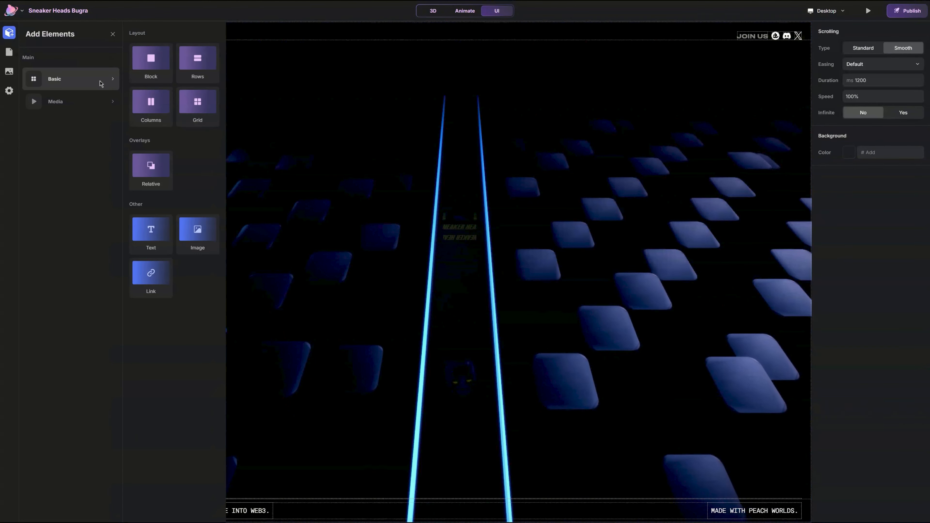
click(163, 68)
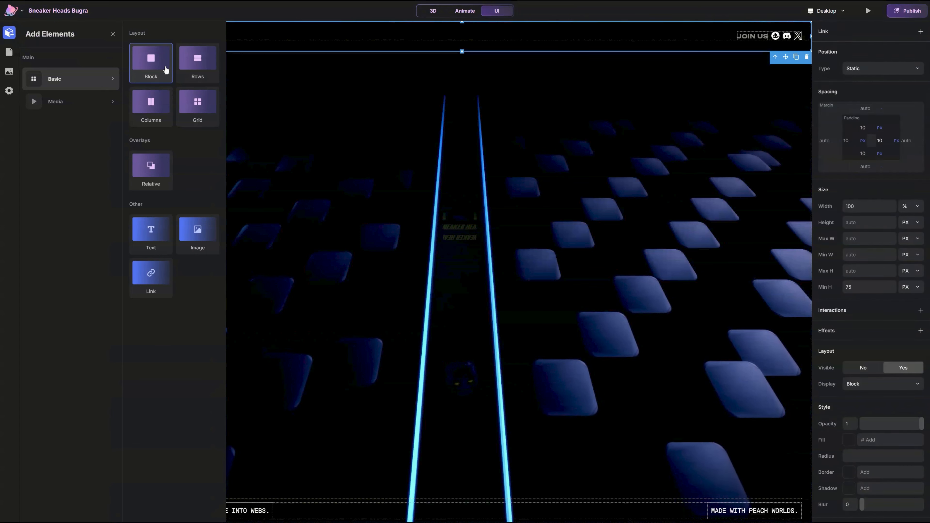
Step: Add a second Block to the page and rename the first of the two new Blocks Duration
click(152, 71)
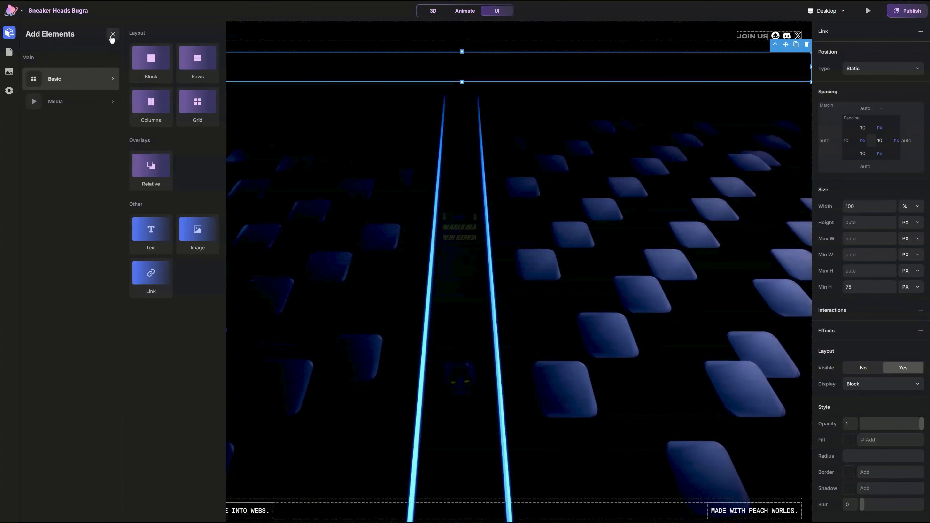
click(113, 33)
click(50, 147)
double_click(54, 143)
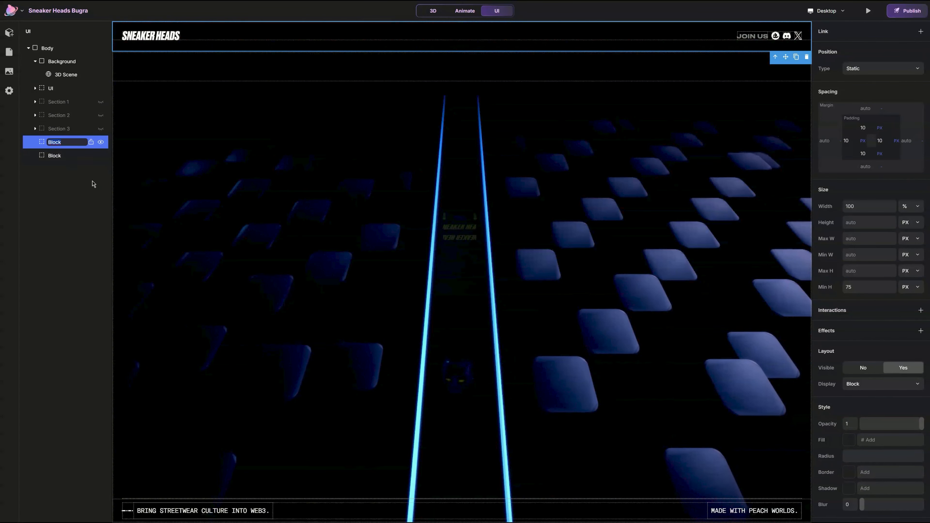
text(Duratio)
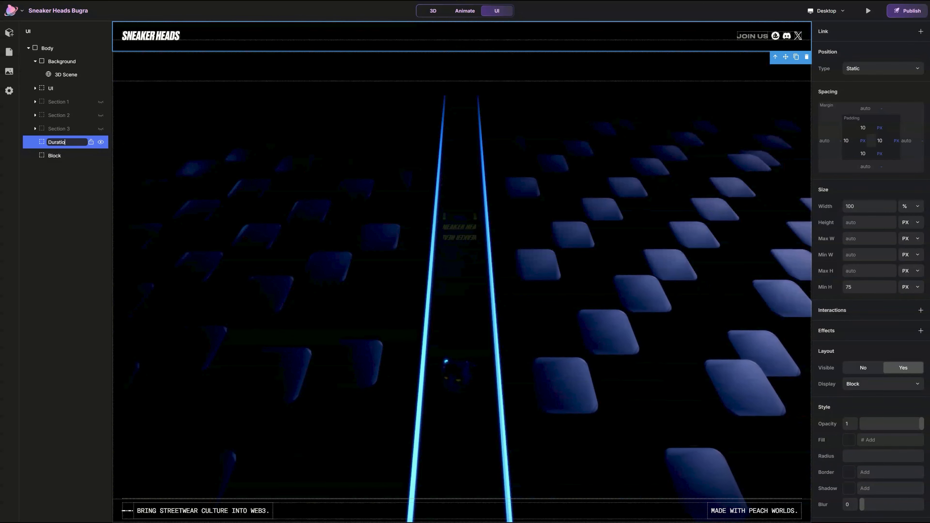
text(n)
Step: Rename the remaining Block Anchor 1 and nest it inside the Duration Block
click(62, 157)
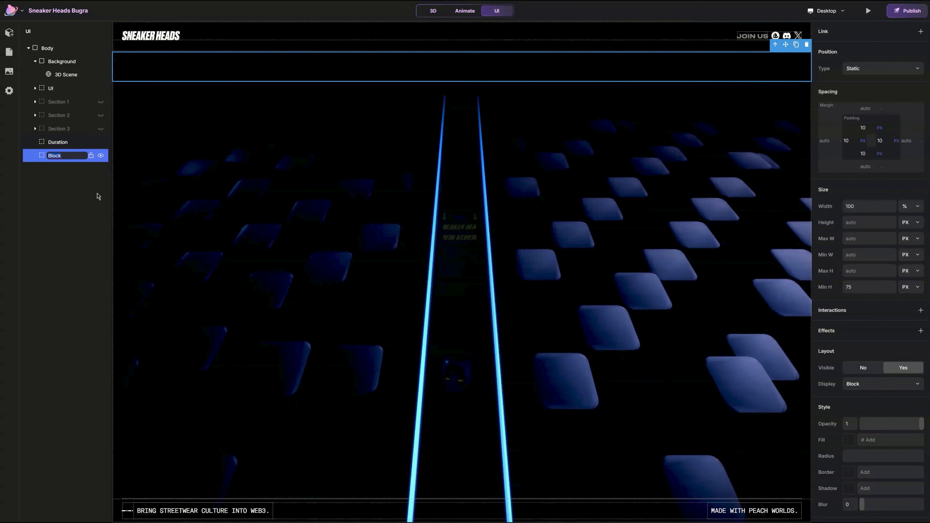
text(Anc)
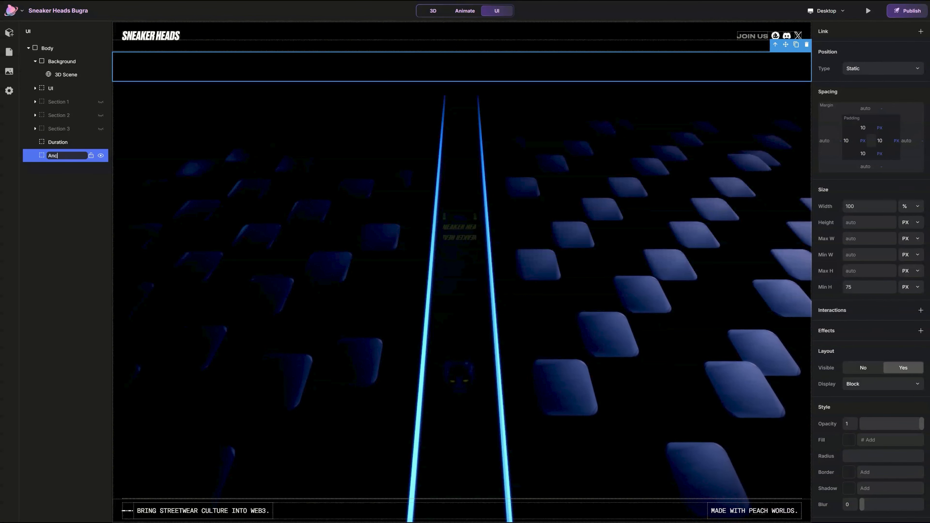
text(hor 1)
key(Return)
drag(57, 155, 63, 143)
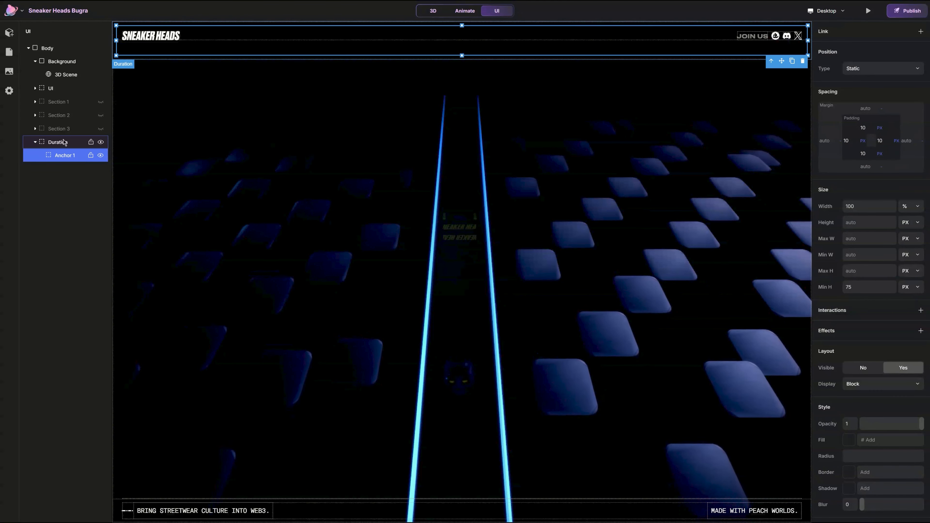
Step: Clear the Duration Block's width, padding and minimum height, and set its height to 440 DVH
click(64, 143)
double_click(868, 207)
key(BackSpace)
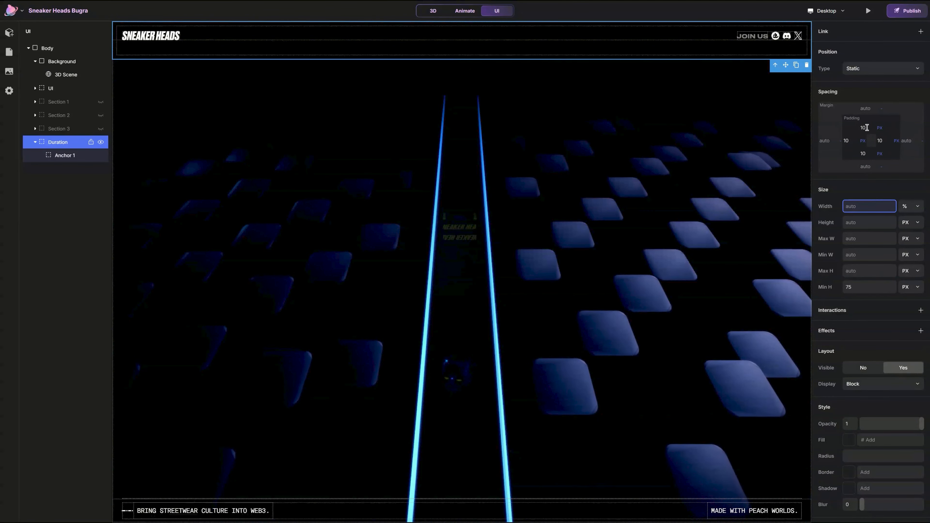
click(73, 155)
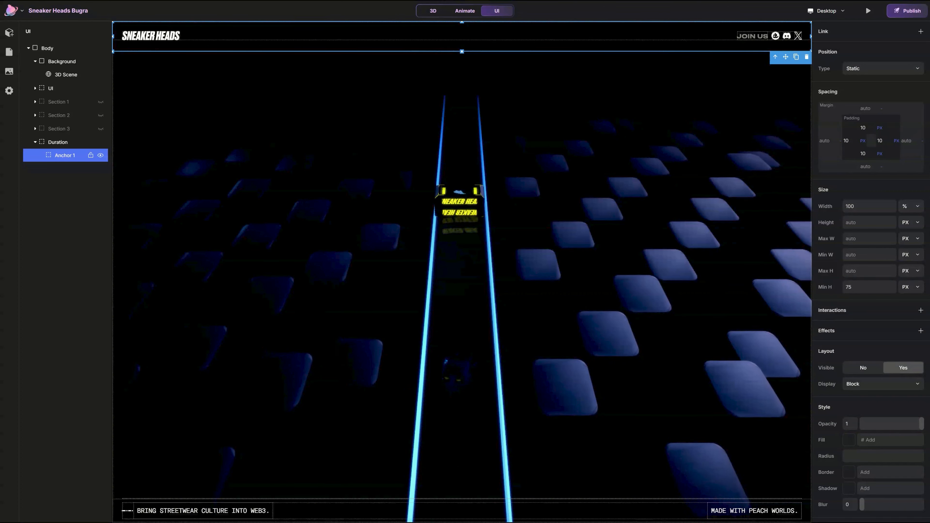
click(871, 223)
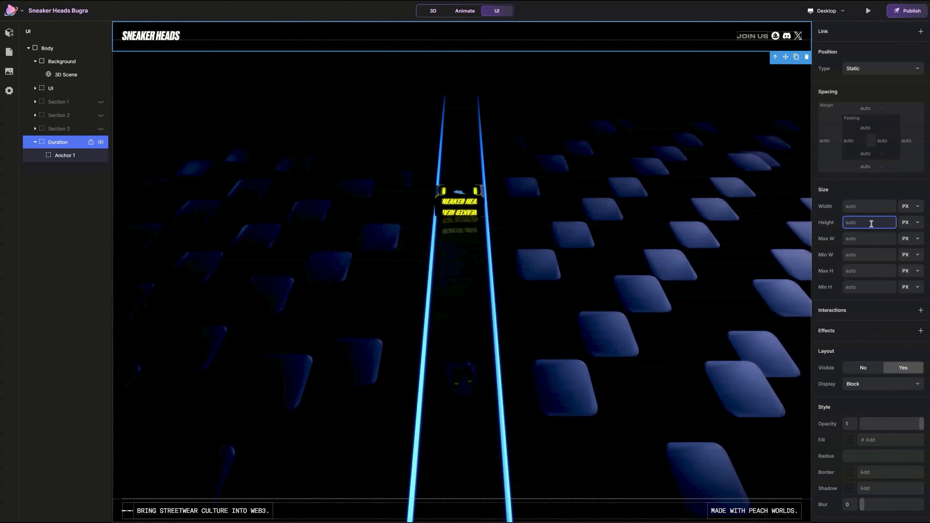
text(404)
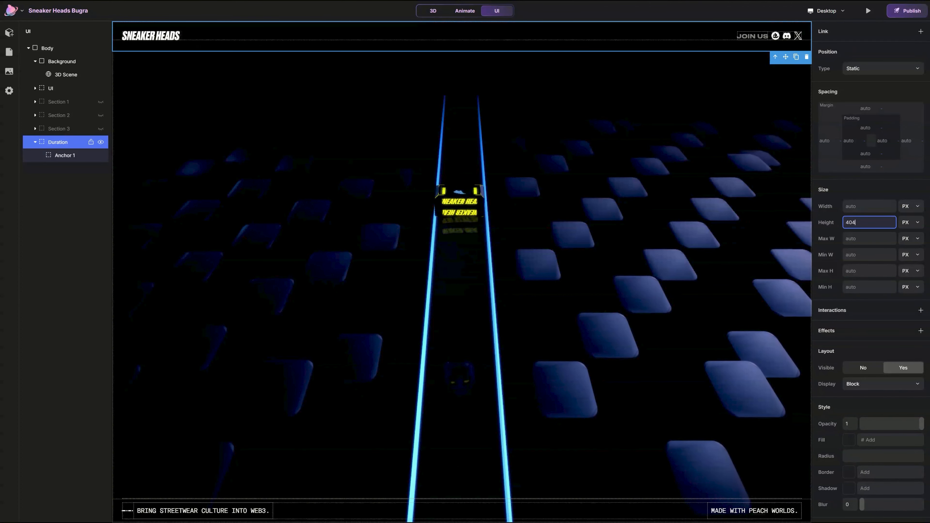
text(40)
key(Return)
click(906, 225)
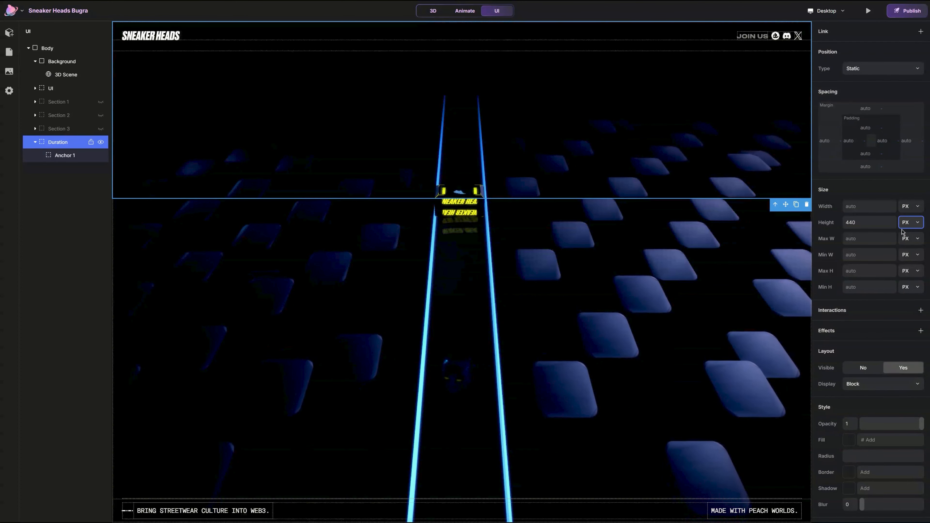
click(902, 232)
Step: Clear Anchor 1's width and minimum height, and set its height to 70 DVH
click(54, 155)
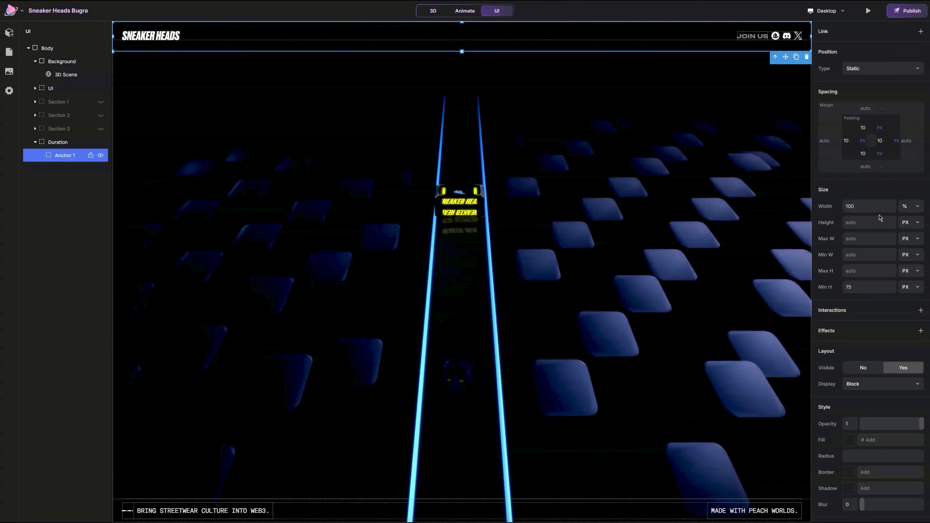
click(877, 212)
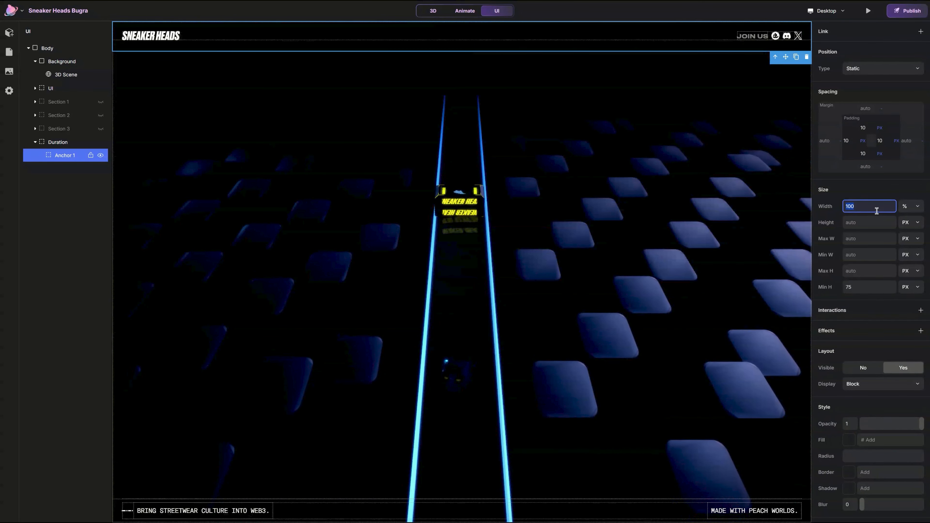
key(BackSpace)
click(857, 287)
click(881, 224)
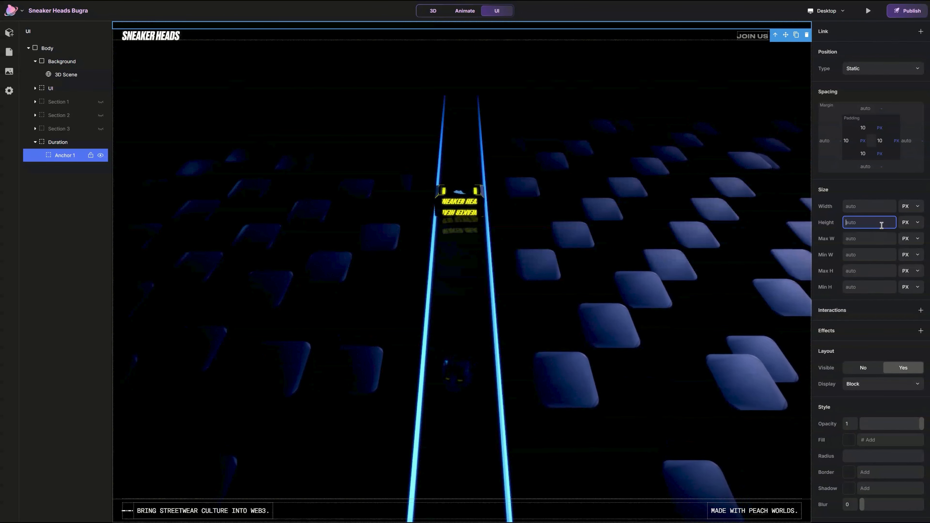
text(70)
click(905, 223)
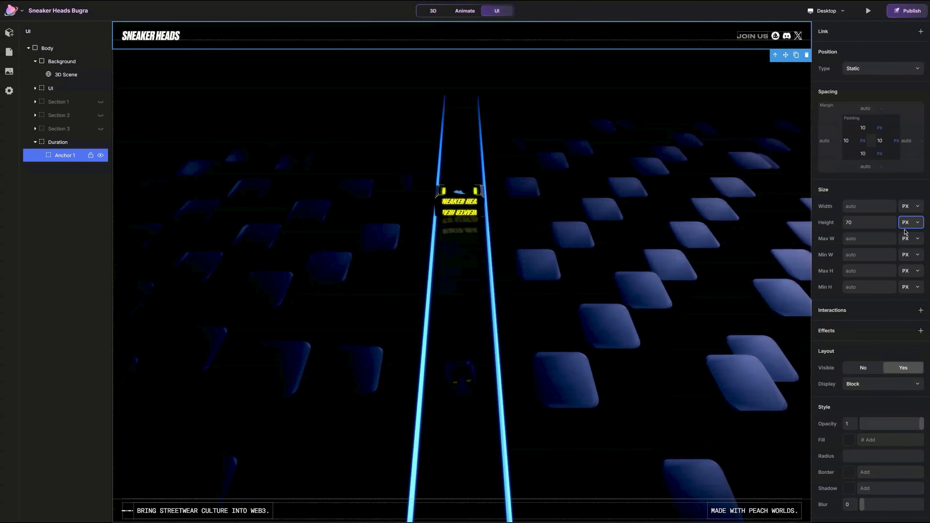
click(905, 238)
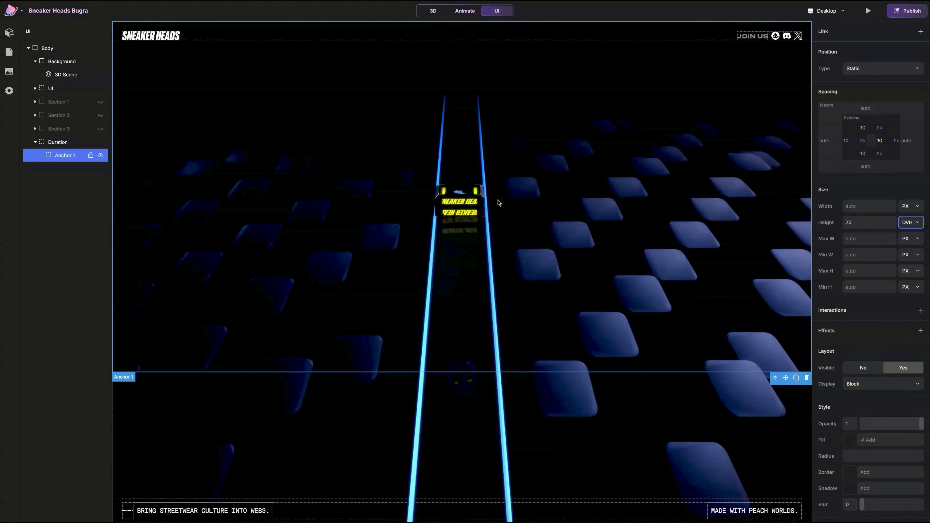
Step: Switch Anchor 1 to Absolute positioning with a top offset of 0%
click(864, 70)
click(858, 103)
click(865, 68)
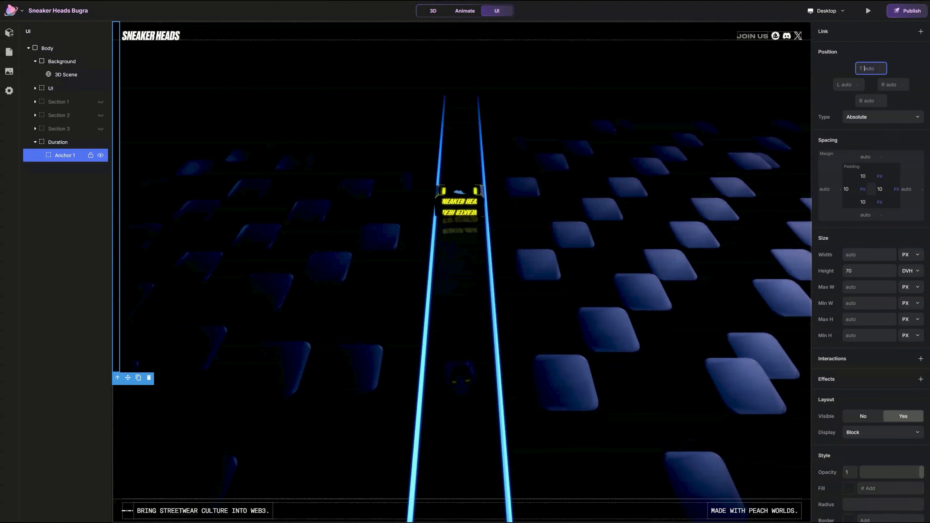
key(Return)
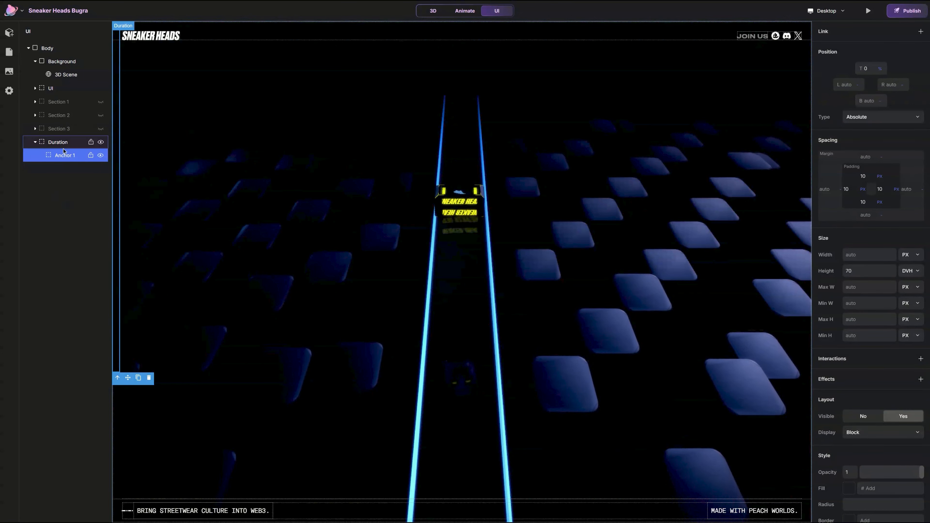
Step: Duplicate Anchor 1 as Anchor 2 with a top offset of 28% and a height of 100 DVH
key(ctrl+d)
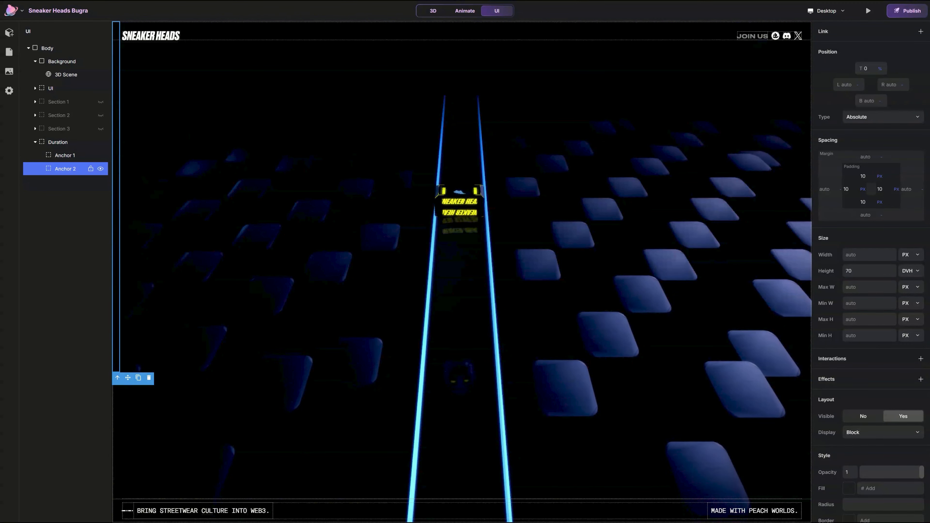
key(Return)
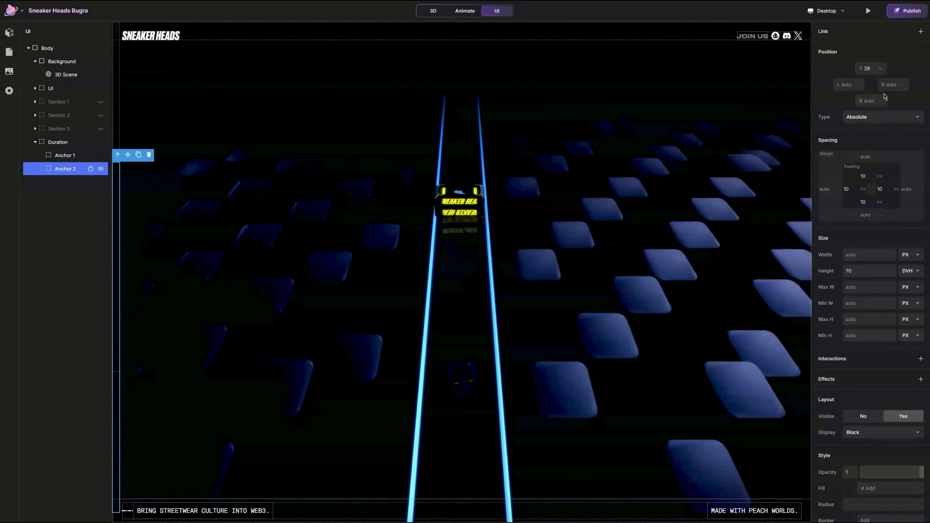
click(872, 270)
key(Return)
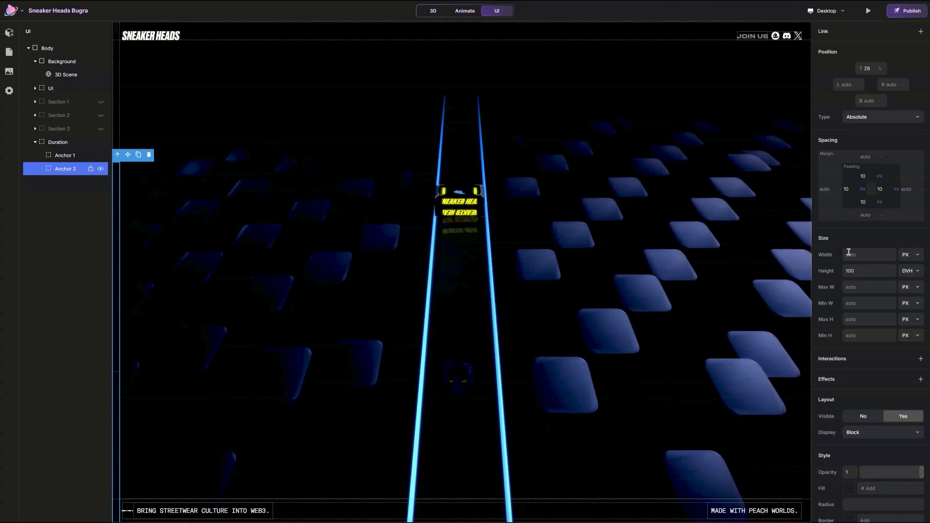
Step: Duplicate Anchor 2 as Anchor 3 with a top offset of 90% and a height of 120 DVH
key(ctrl+d)
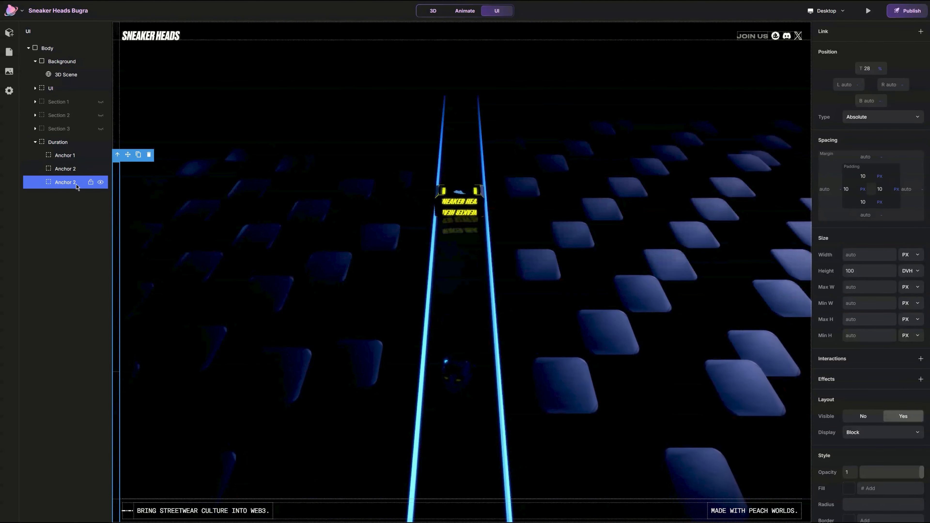
double_click(66, 182)
key(Return)
click(867, 68)
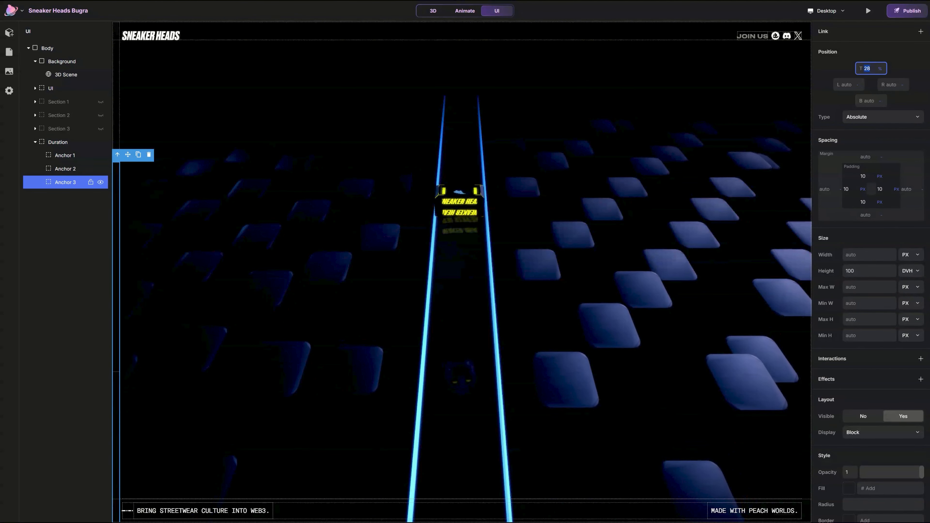
key(Return)
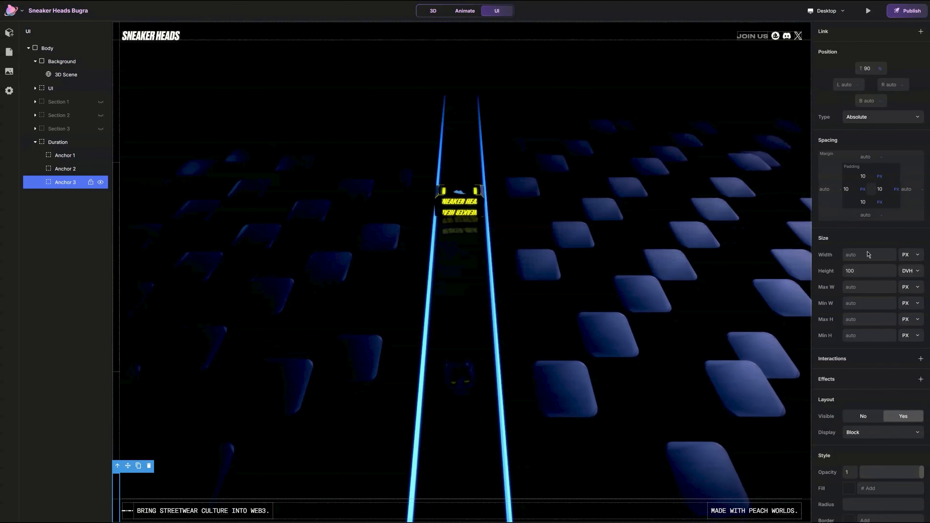
click(864, 269)
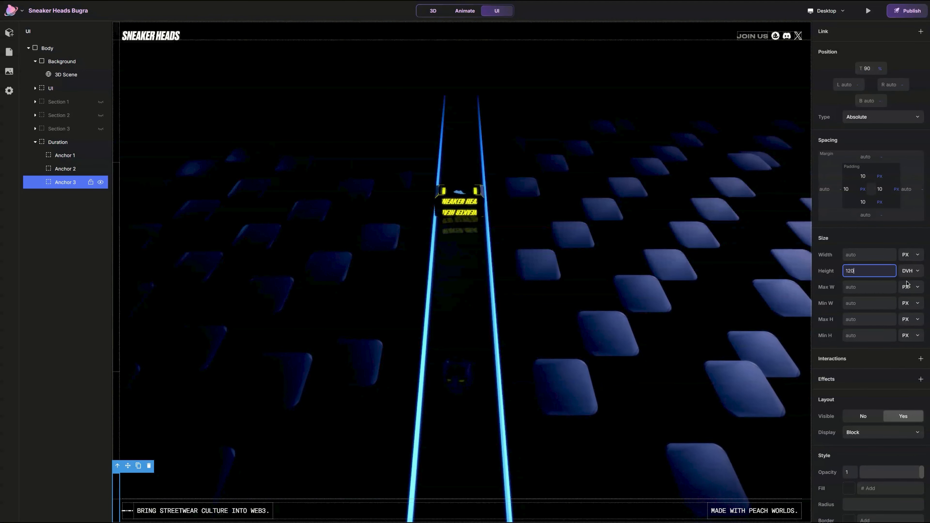
Step: Add a Scroll Section to Anchor 1, Anchor 2 and Anchor 3, naming each with its anchor's number
click(64, 155)
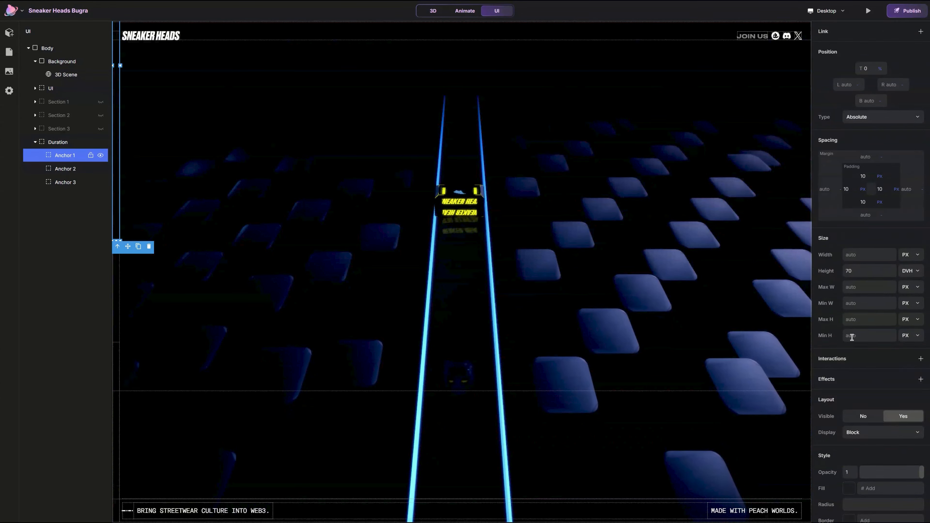
scroll(852, 332, down, 3)
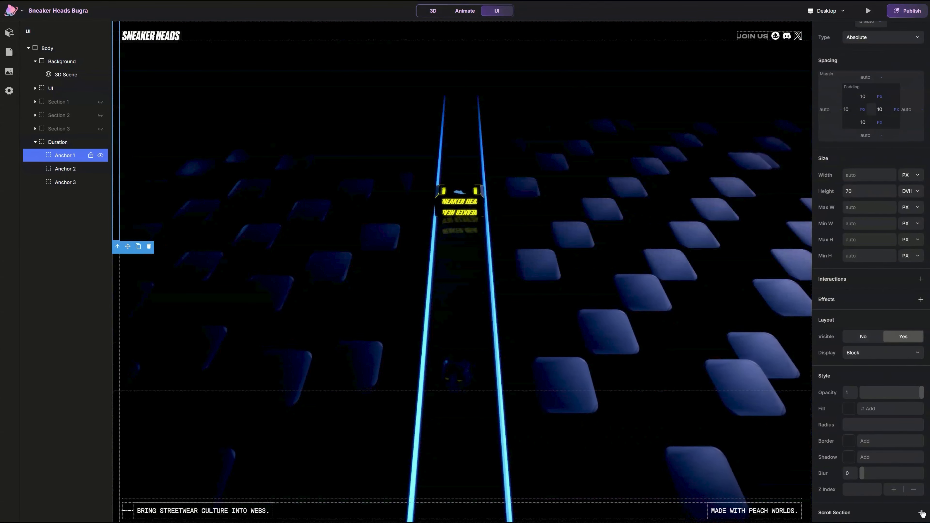
click(84, 172)
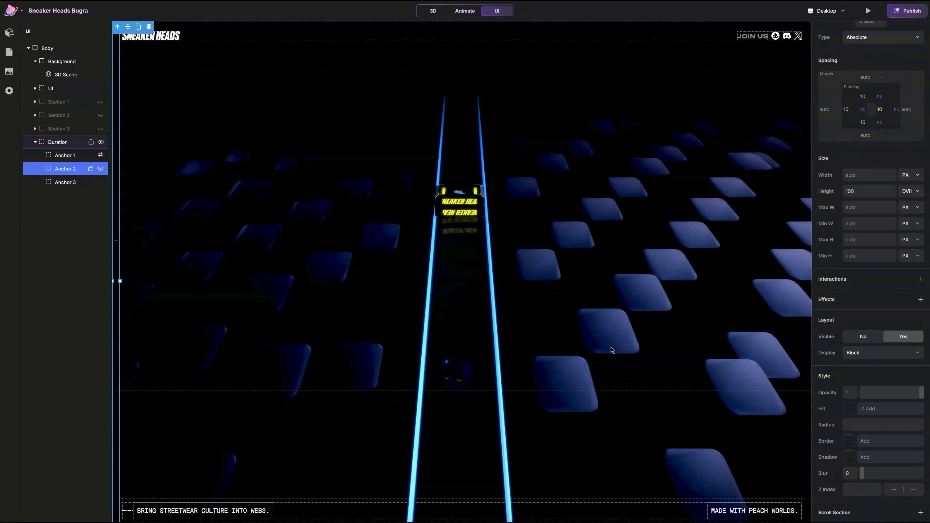
click(920, 513)
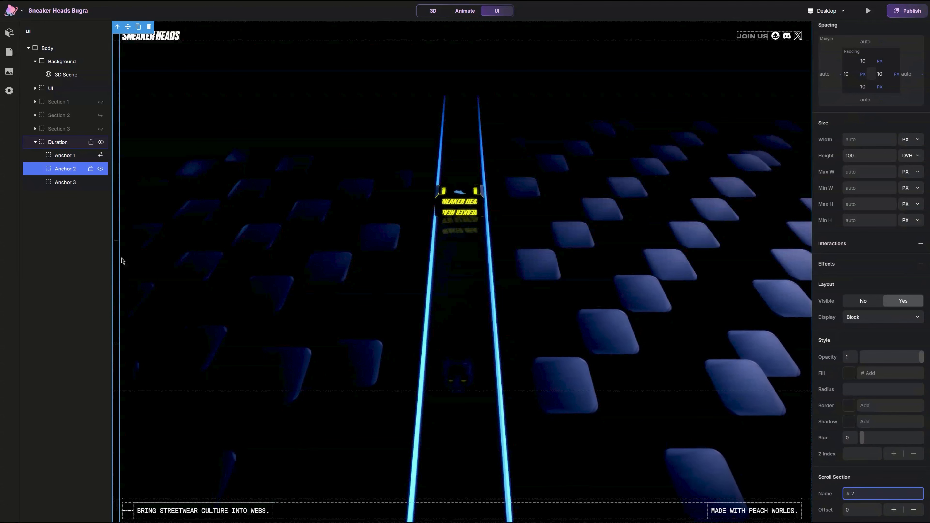
click(69, 182)
click(921, 512)
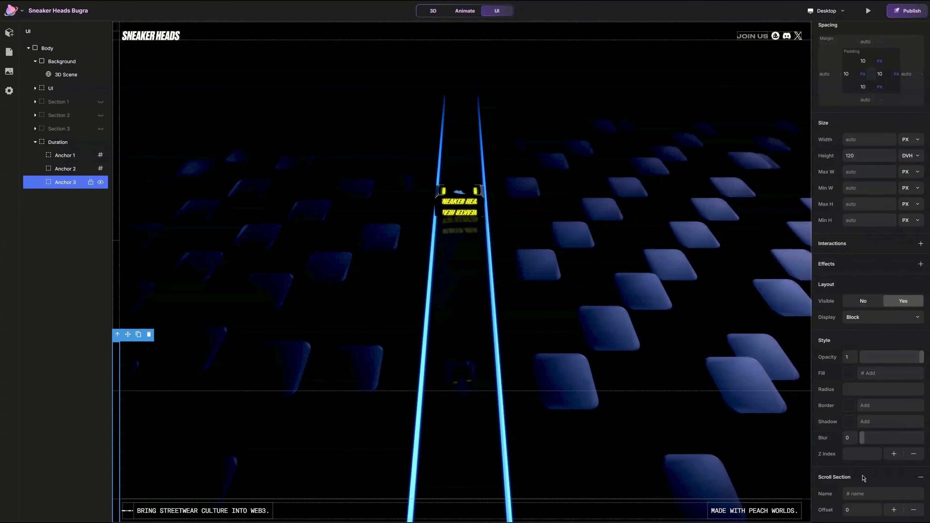
click(869, 495)
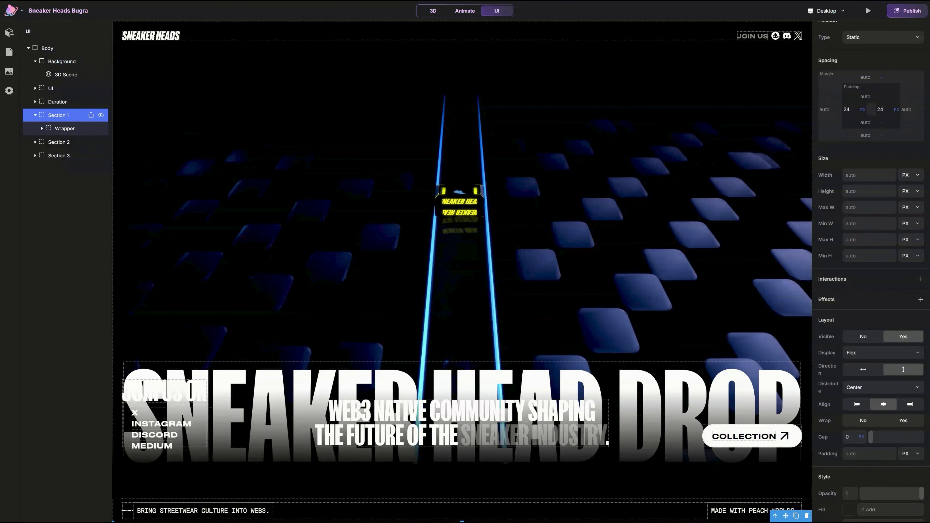
Step: Add a Scroll Animation effect to Section 1, triggered by Section in View on section 1, with the Fade In preset
click(922, 299)
click(882, 304)
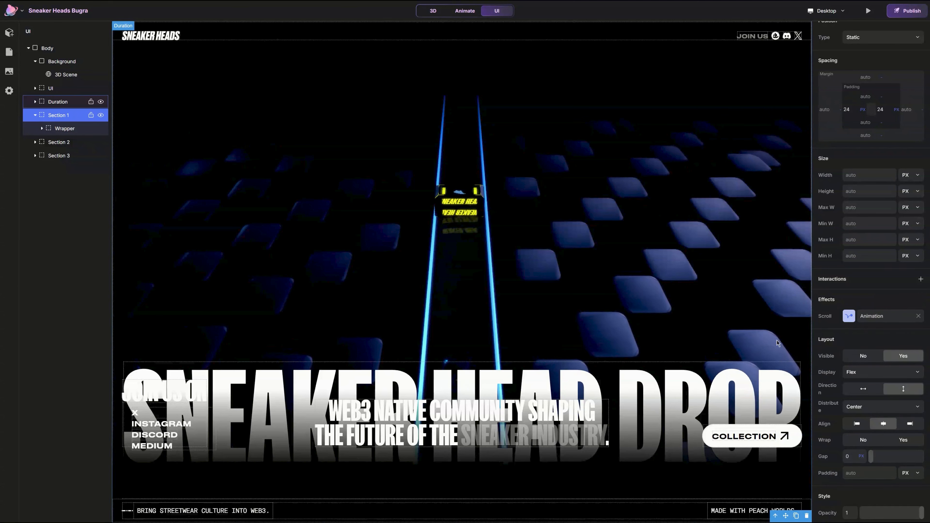
click(891, 317)
click(769, 321)
click(755, 360)
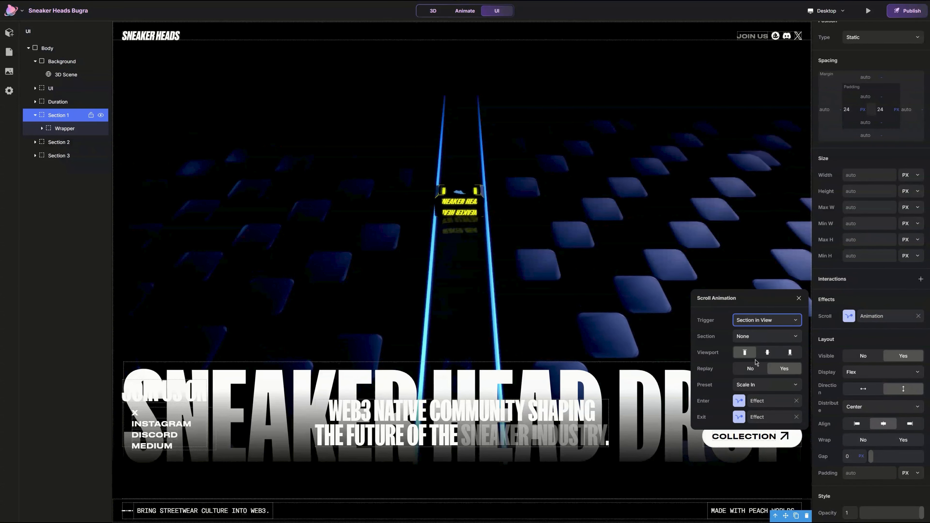
click(756, 341)
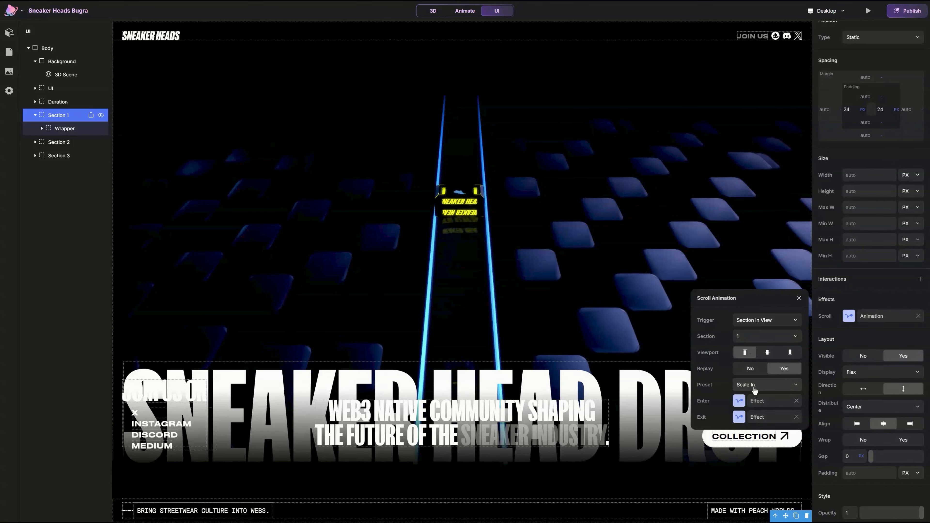
click(754, 396)
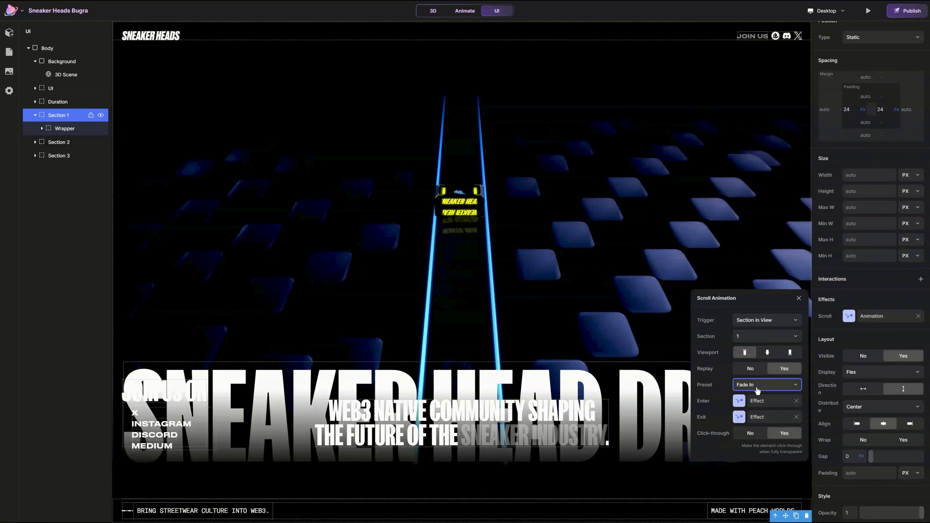
Step: Add a Scroll Animation effect to Section 2, triggered by Section in View on section 2, with the Fade In preset
click(798, 298)
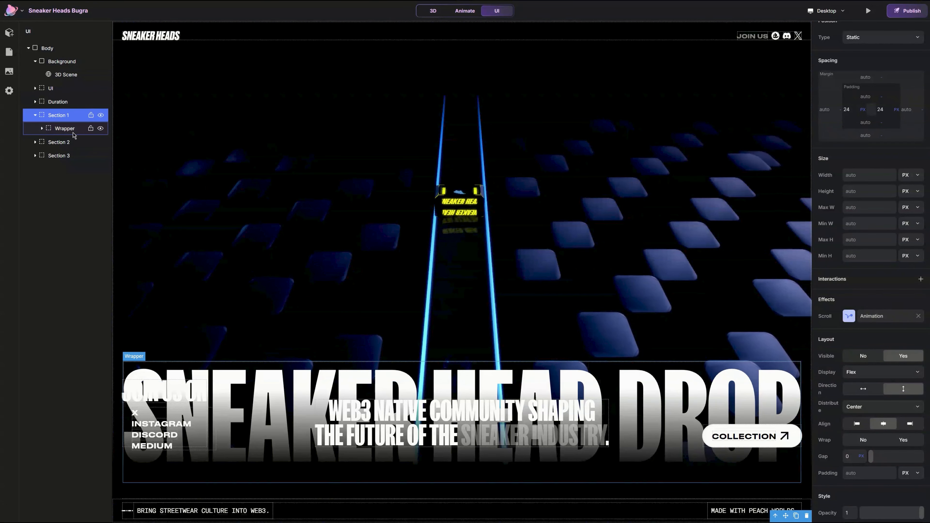
click(66, 128)
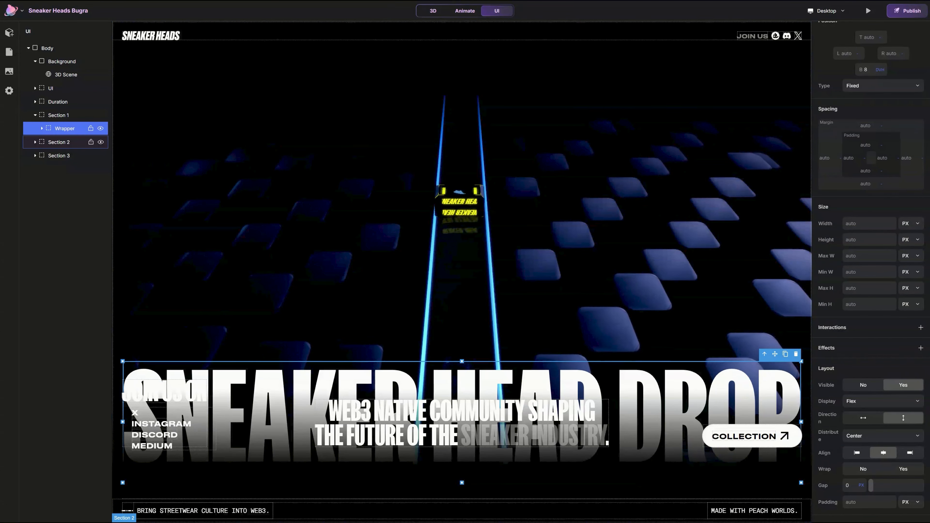
click(64, 146)
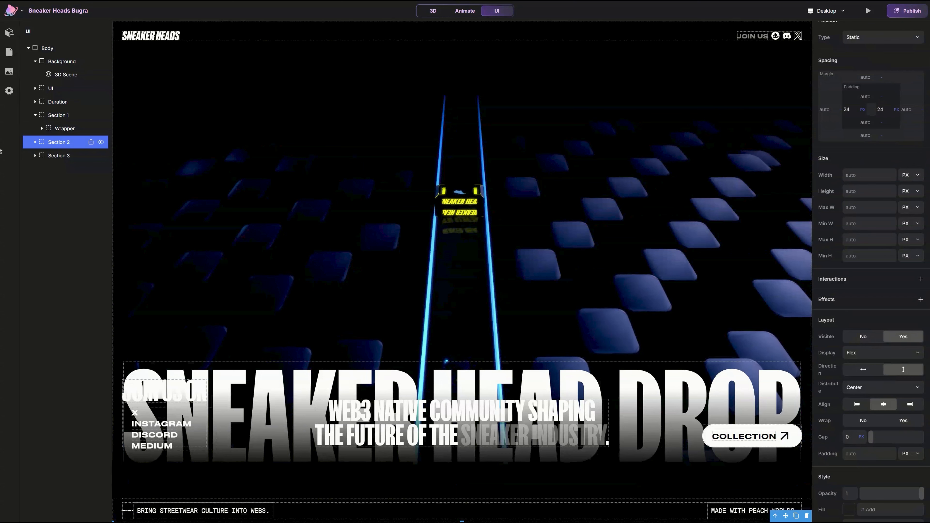
click(920, 299)
click(893, 308)
click(794, 323)
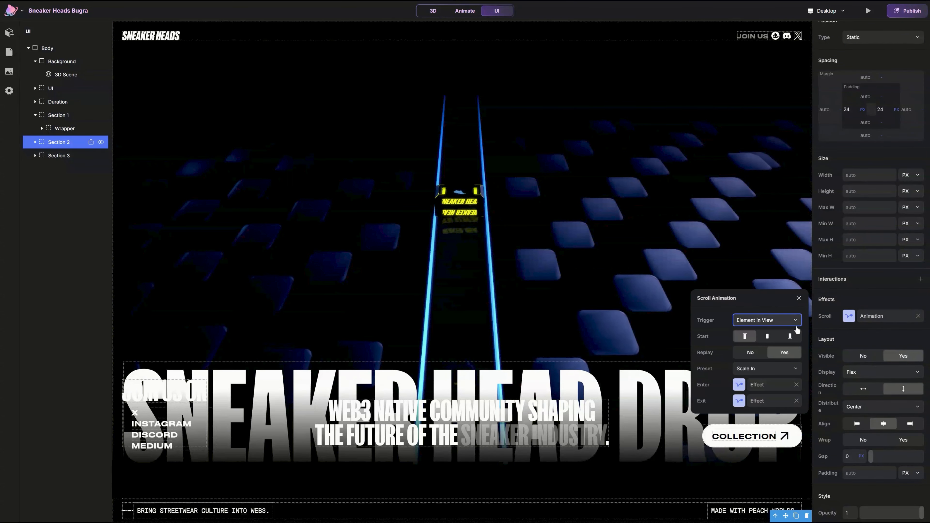
click(787, 329)
click(755, 386)
click(755, 394)
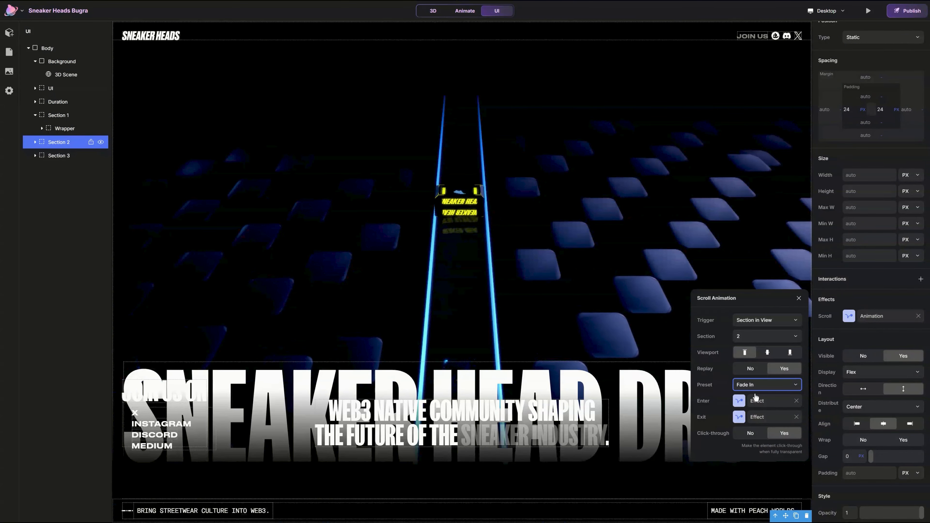
click(799, 298)
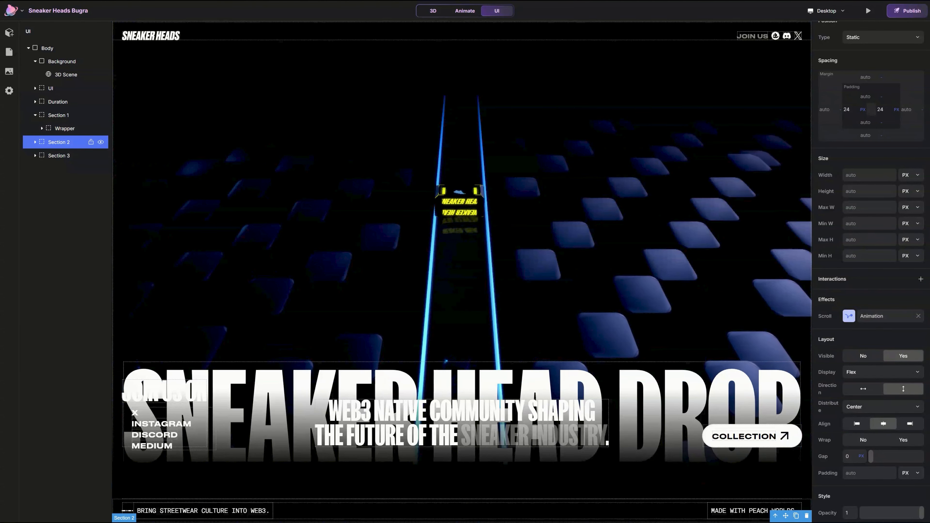
Step: Add a Scroll Animation to the Title in Section 2's wrapper, triggered by Section in View on section 2, with the Fade In preset
click(35, 142)
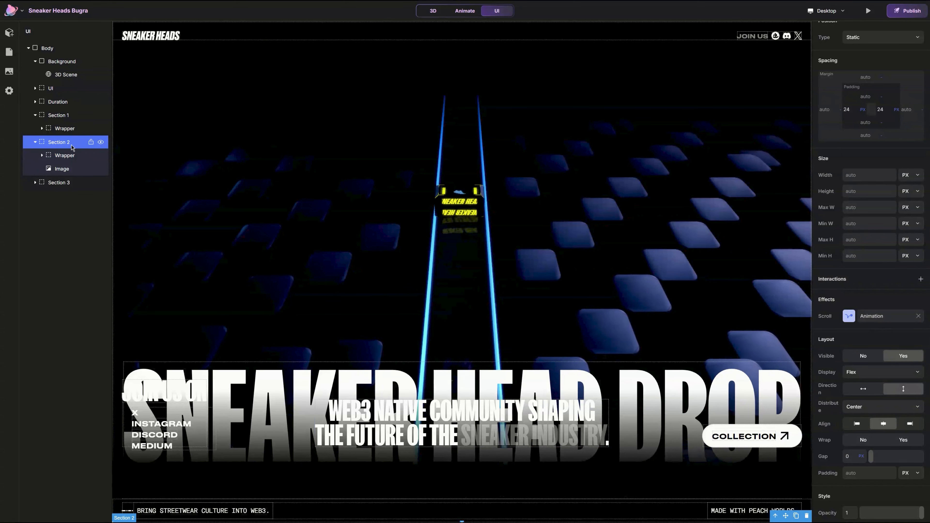
click(43, 156)
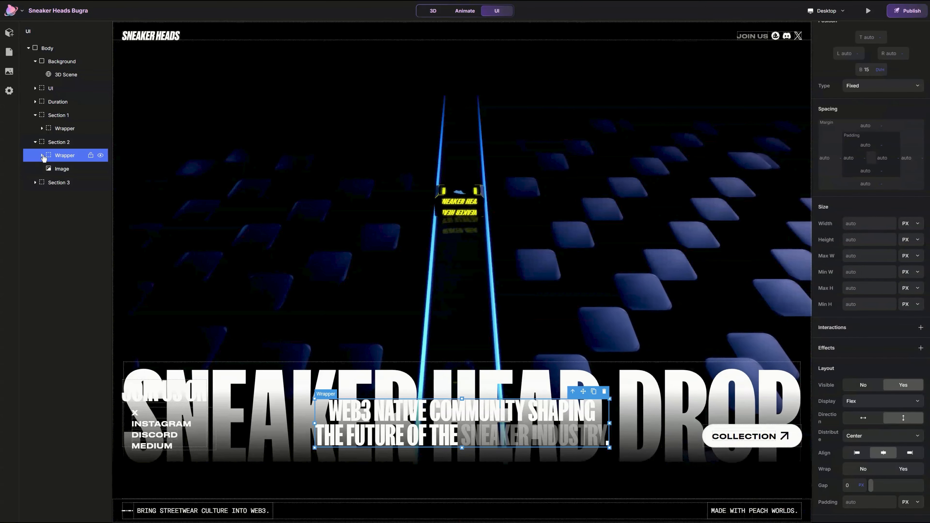
click(42, 156)
click(67, 170)
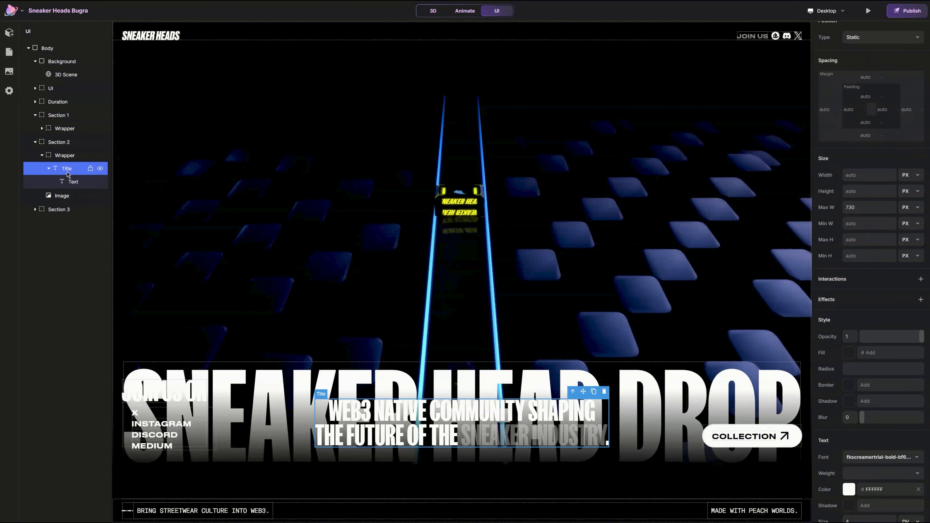
click(49, 169)
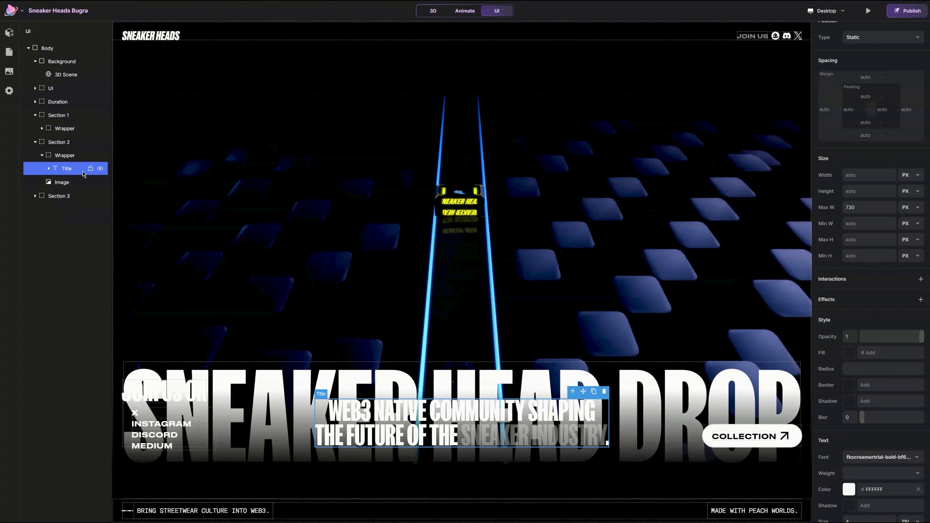
click(921, 300)
click(886, 309)
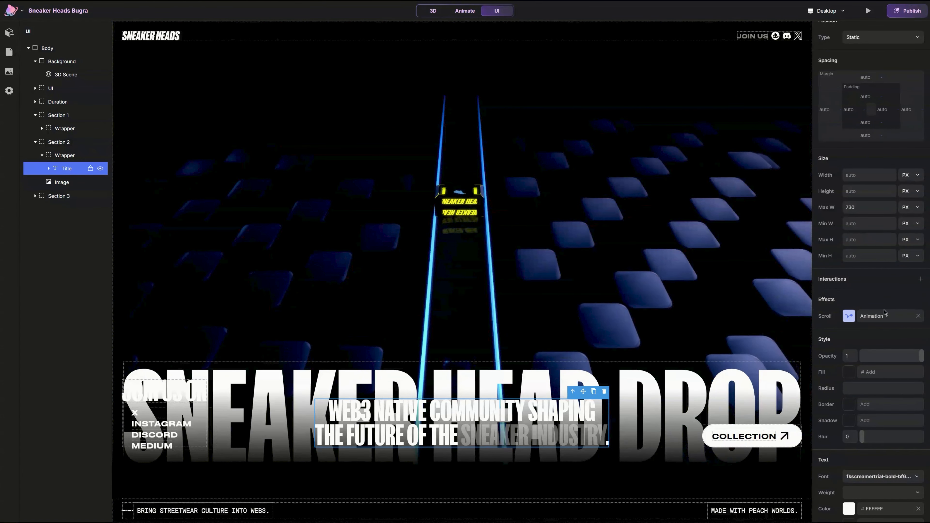
click(885, 315)
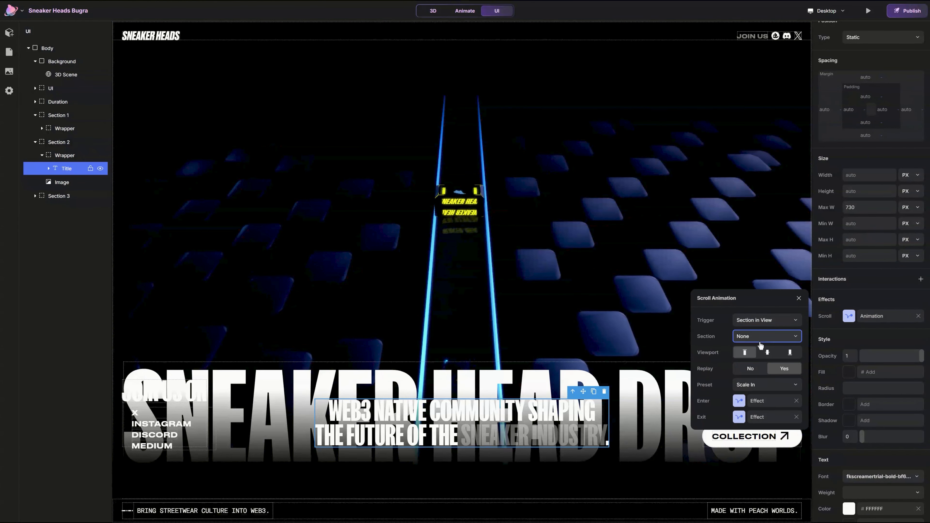
click(758, 391)
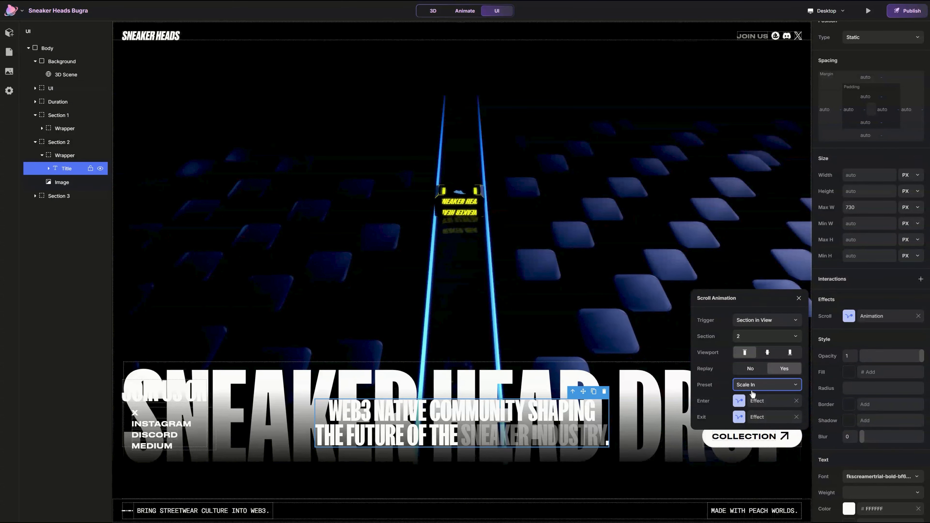
click(757, 396)
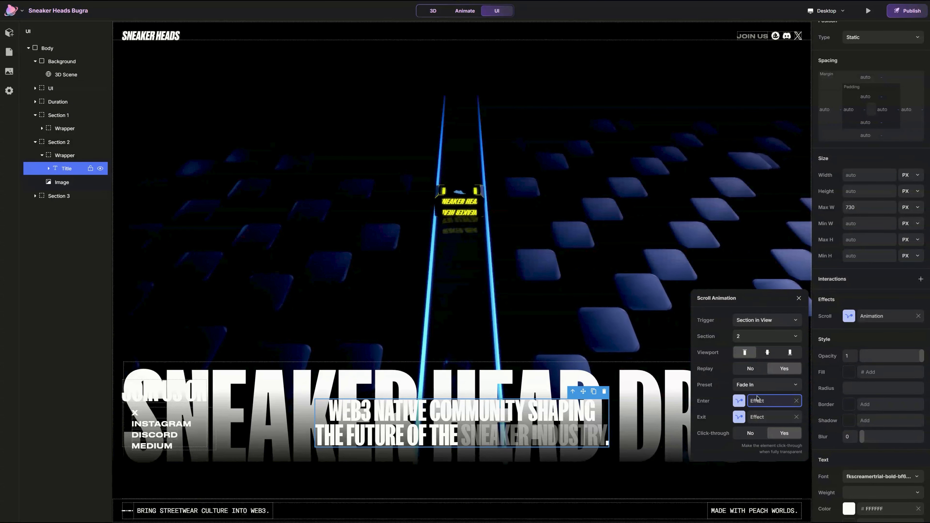
Step: Set the Section 2 title animation's Enter offset to Y 50 and its Exit offset to Y -50
click(757, 399)
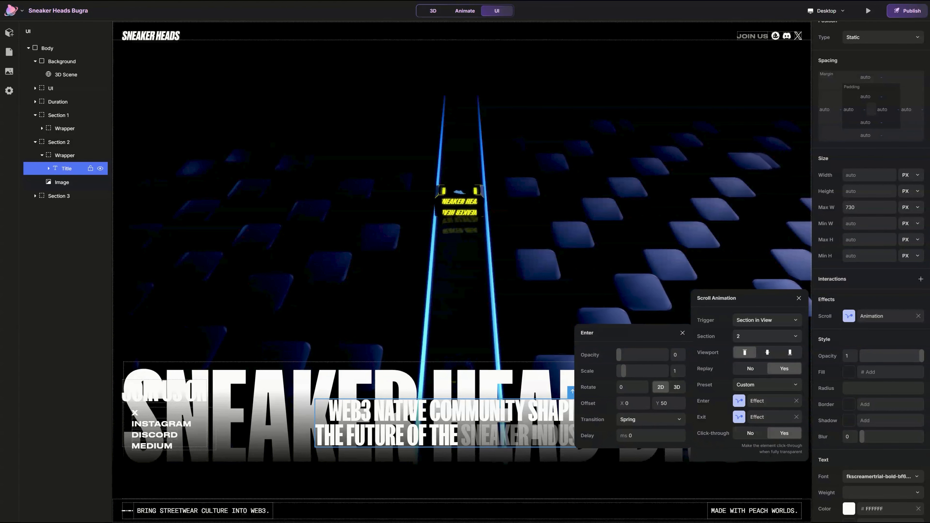
click(747, 416)
click(665, 473)
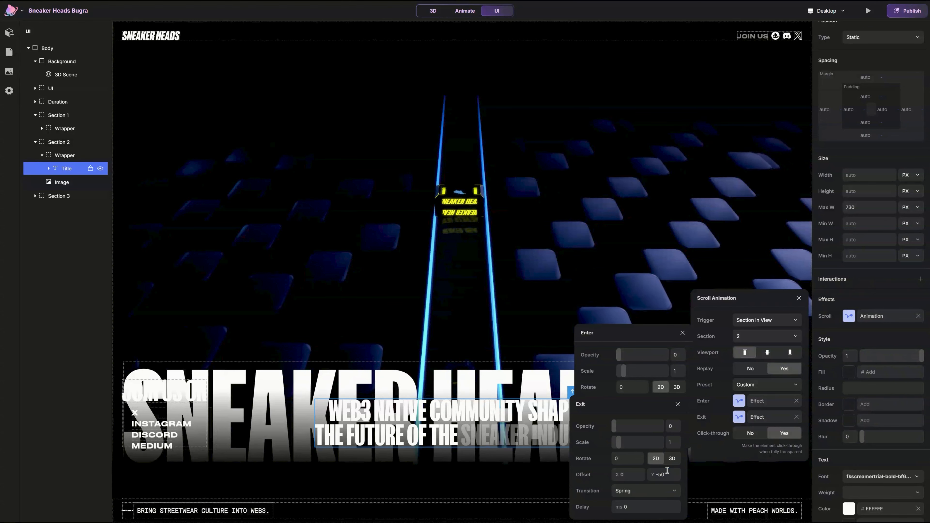
Step: Change the transition of the Section 2 title's Enter and Exit effects to Ease Out
drag(604, 404, 441, 358)
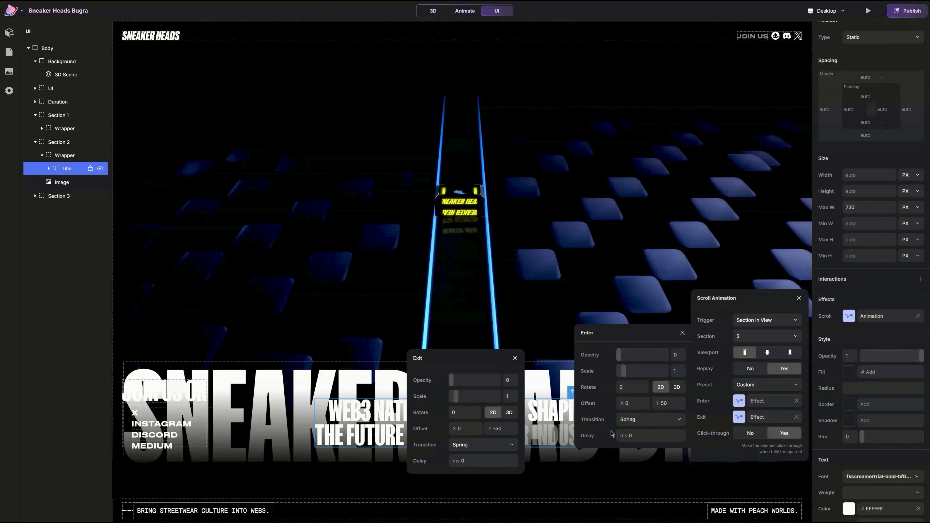
click(639, 334)
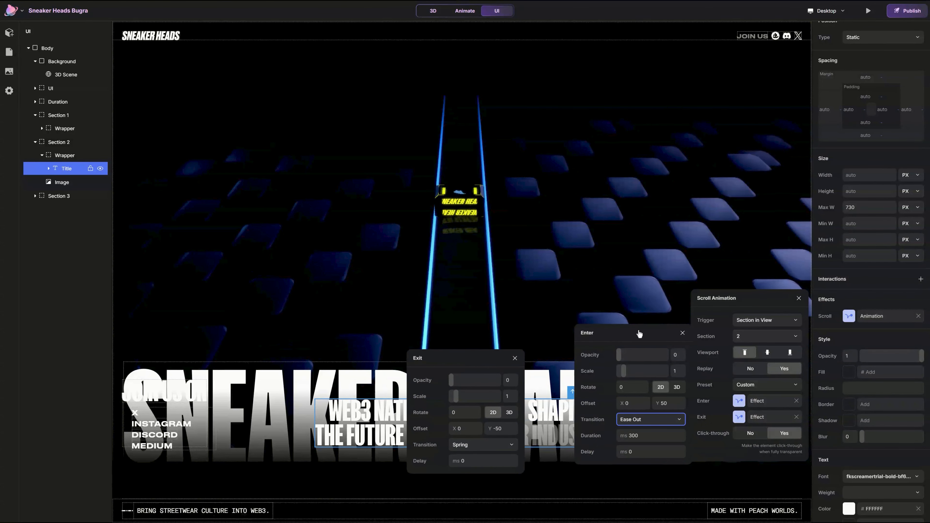
click(479, 447)
click(496, 355)
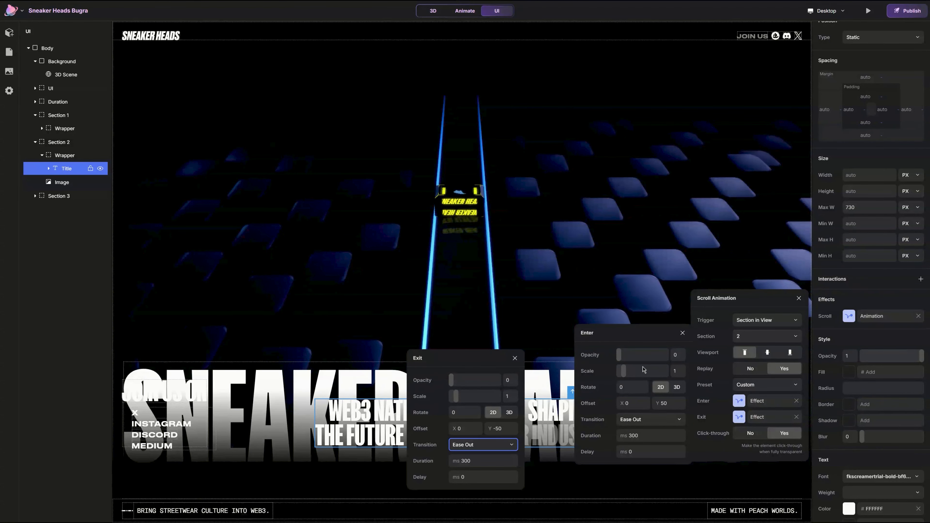
Step: Set the Section 2 title's Enter duration to 500 ms and edit its Exit duration
click(633, 436)
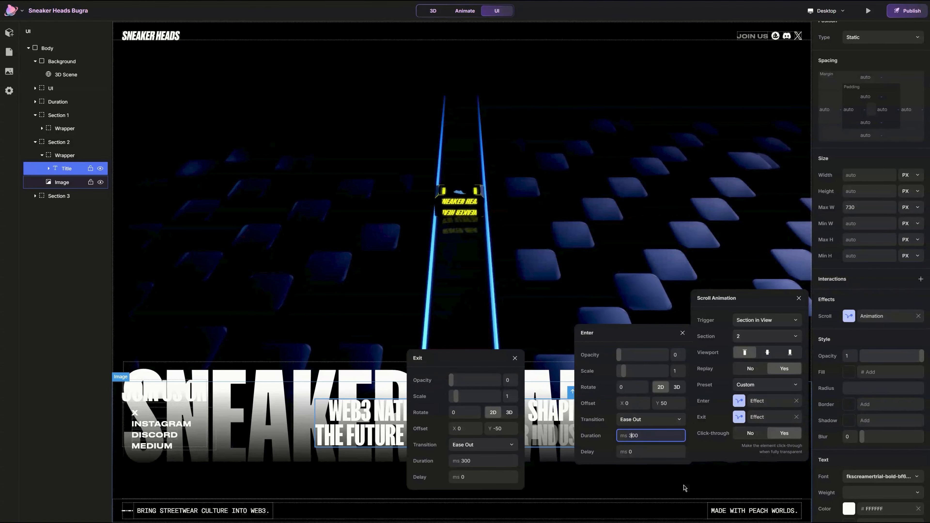
click(466, 460)
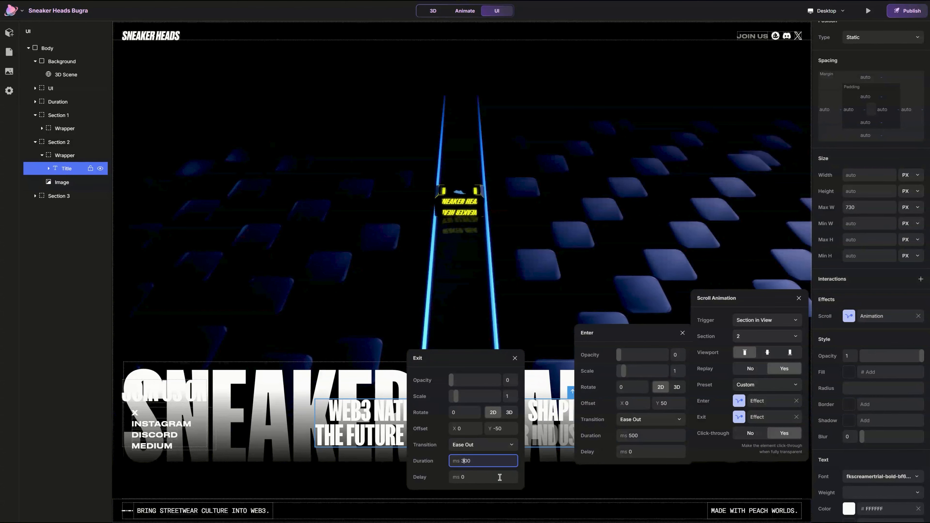
click(515, 358)
click(681, 334)
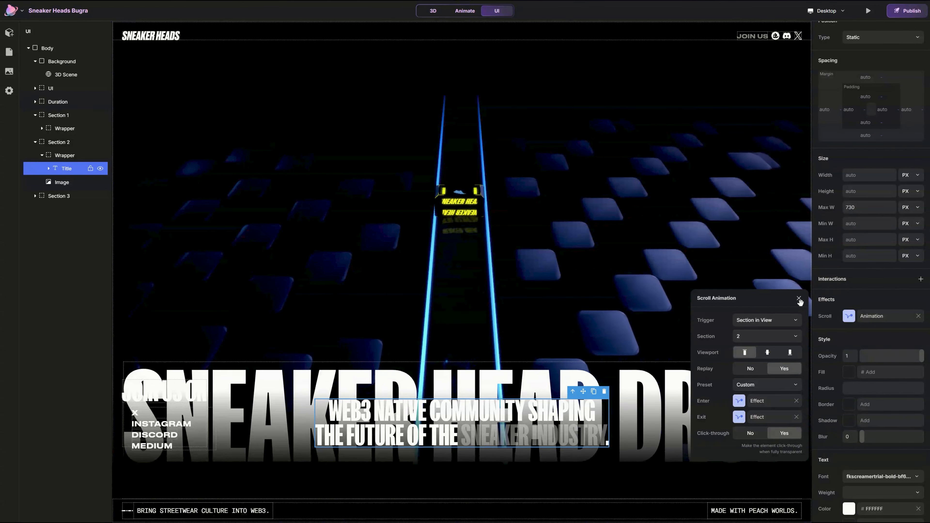
click(798, 298)
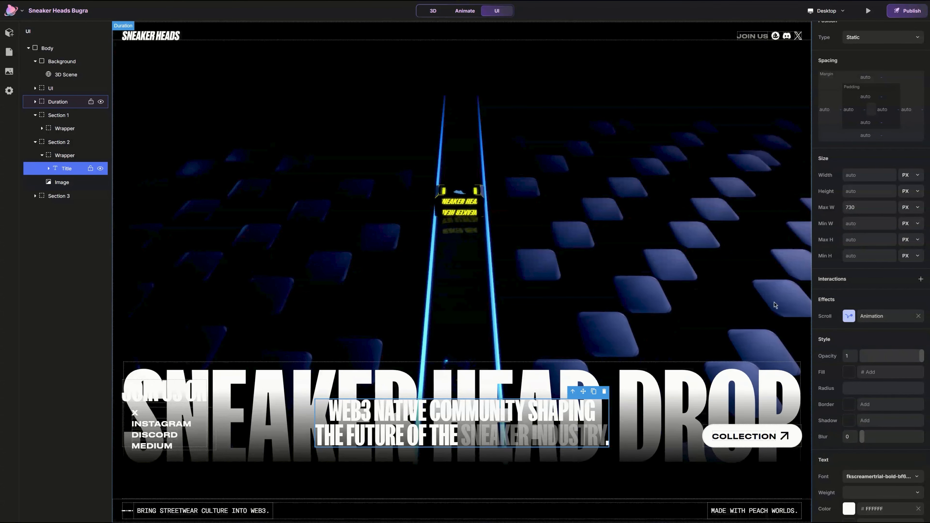
Step: Add a Scroll Animation effect to Section 3, triggered by Section in View on section 3, with the Fade In preset
click(35, 142)
click(59, 155)
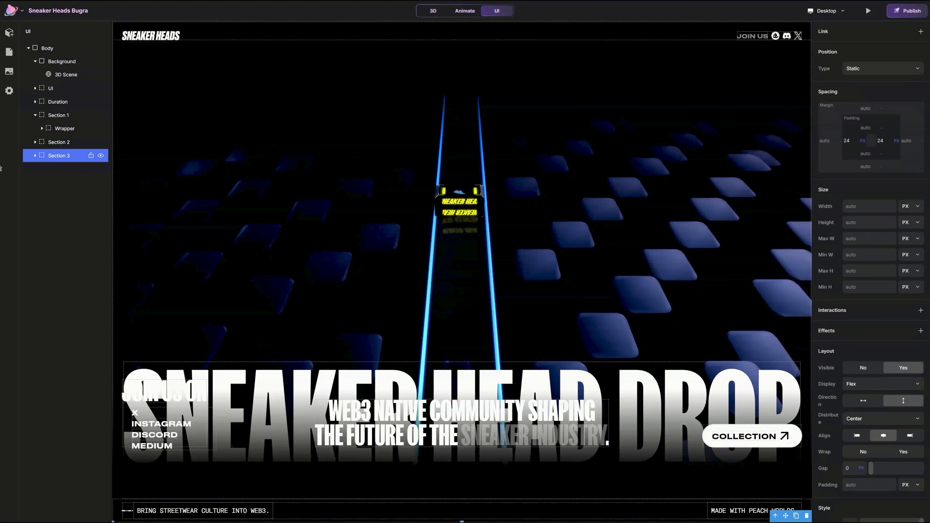
click(921, 331)
click(907, 338)
click(894, 346)
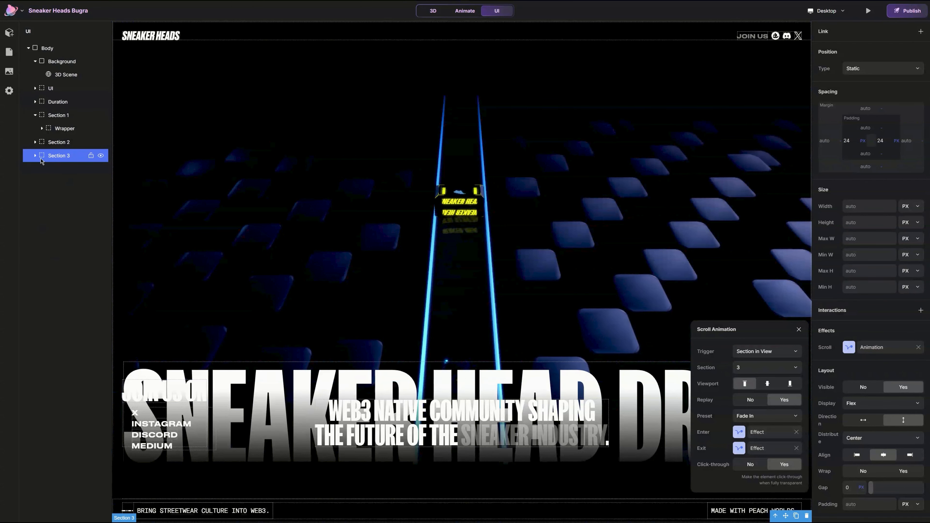
Step: Hide Section 2 and Section 1 on the canvas and collapse Section 1 in the layer tree
click(101, 142)
click(100, 115)
click(35, 115)
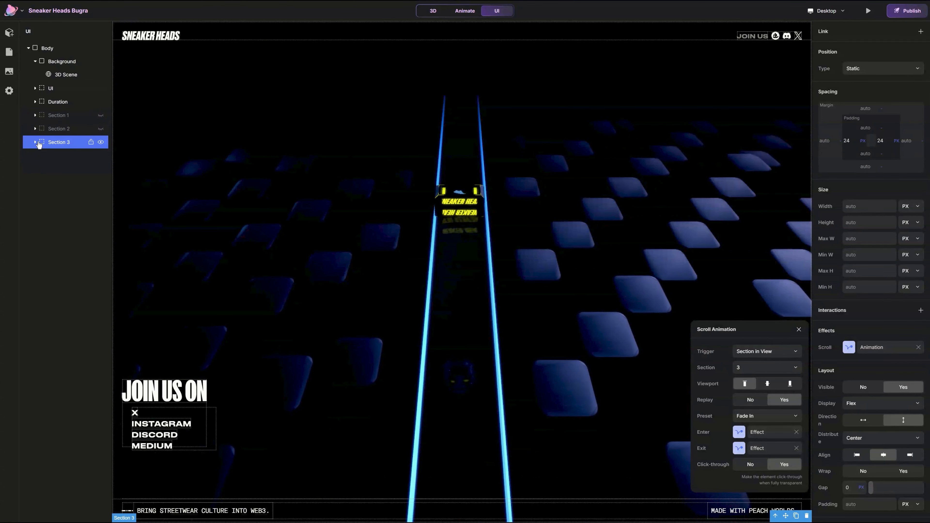
Step: Add a Scroll Animation to Section 3's JOIN US ON title, triggered by Section in View on section 3, with the Fade In preset
click(35, 143)
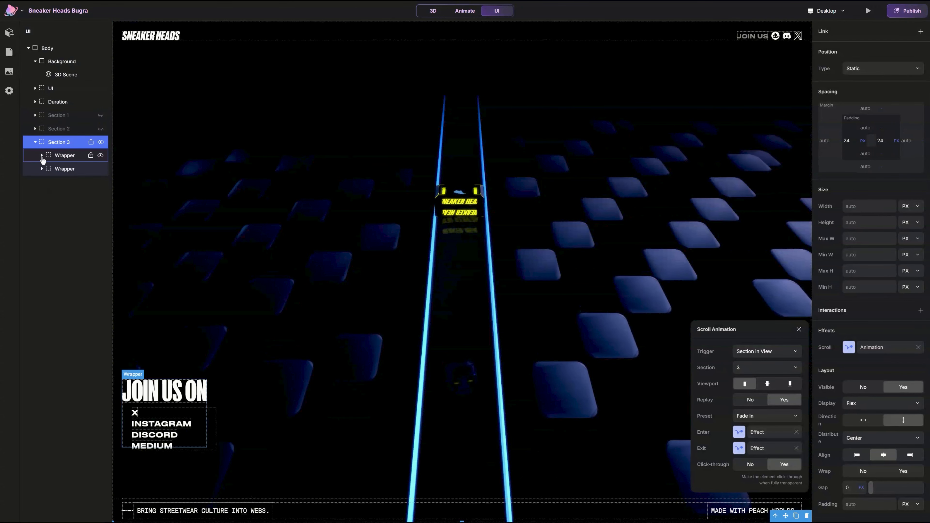
click(42, 156)
click(67, 171)
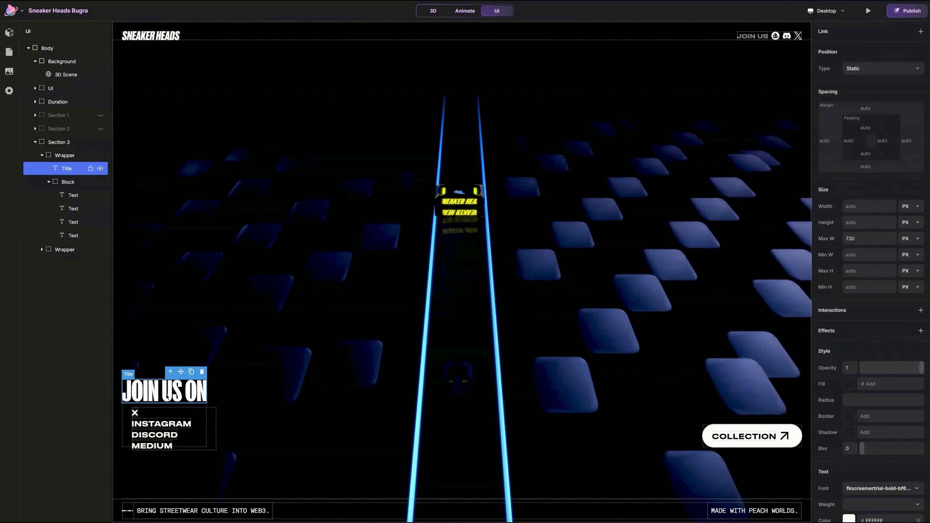
click(73, 182)
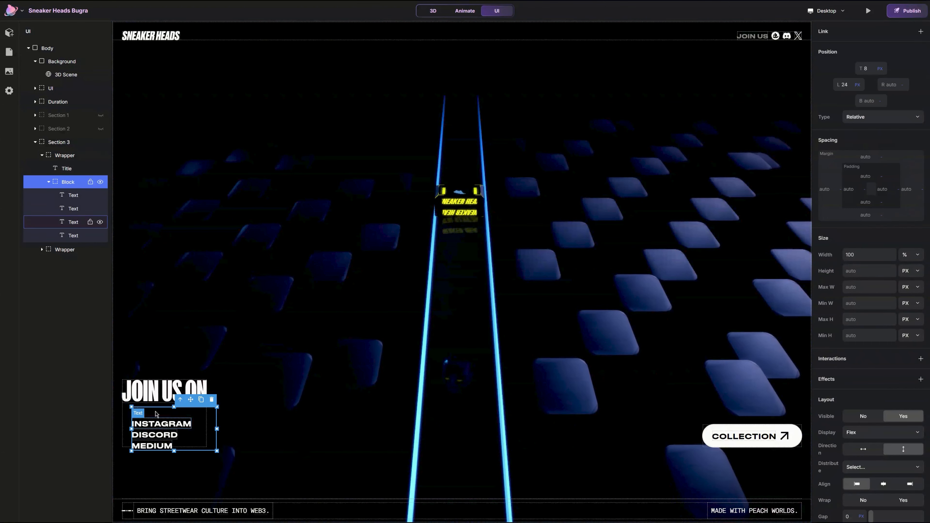
click(67, 168)
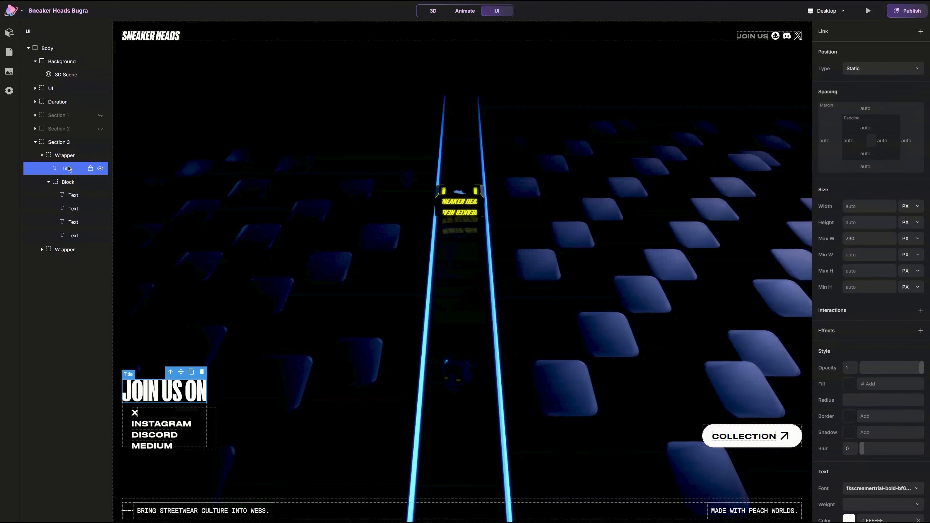
click(919, 330)
click(878, 347)
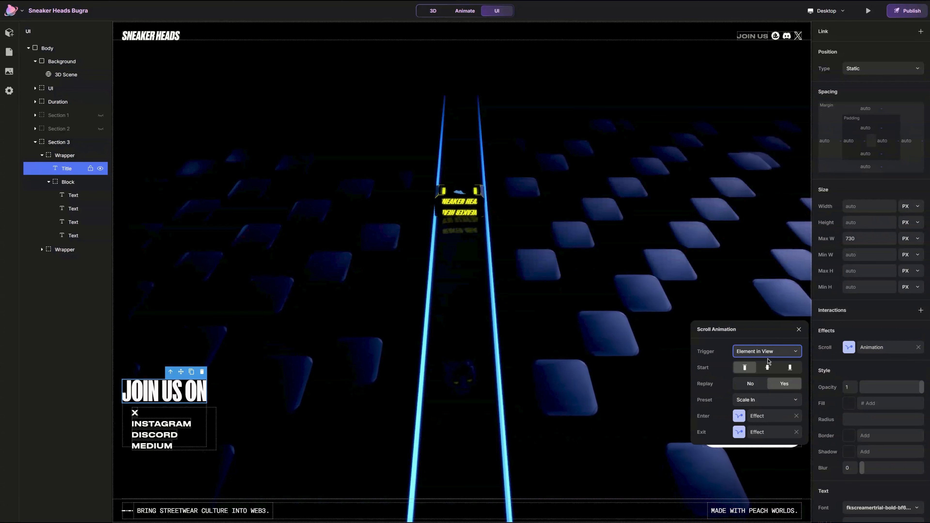
click(767, 351)
click(759, 368)
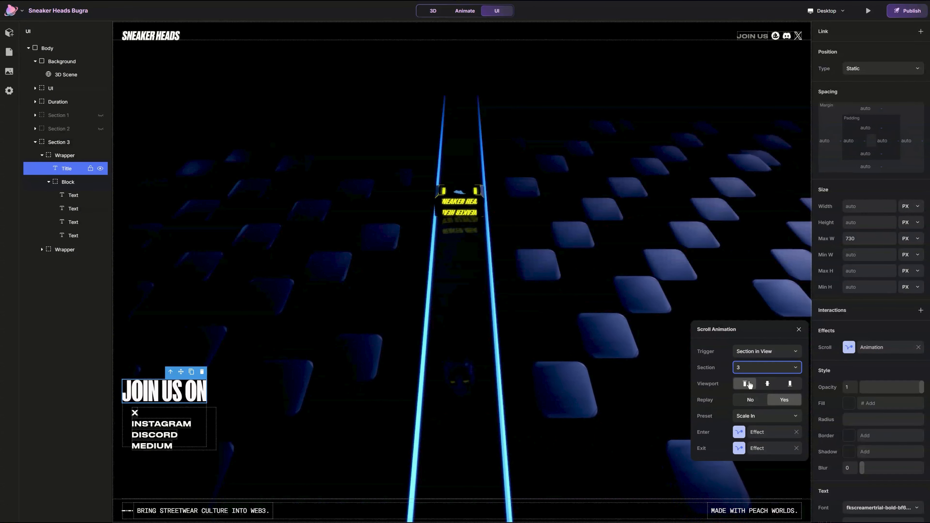
click(750, 408)
click(757, 414)
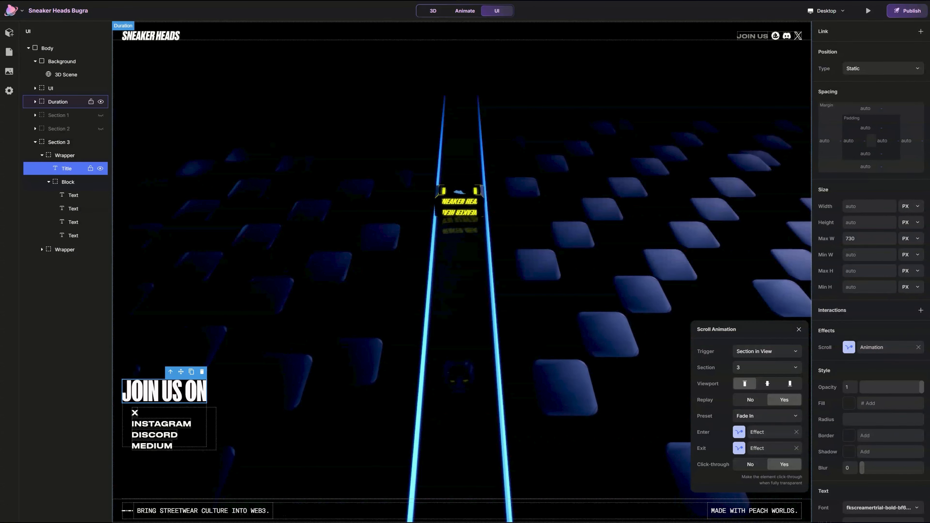
Step: Set the Enter effect's vertical offset of the JOIN US ON title's scroll animation to Y 50
click(781, 420)
click(771, 431)
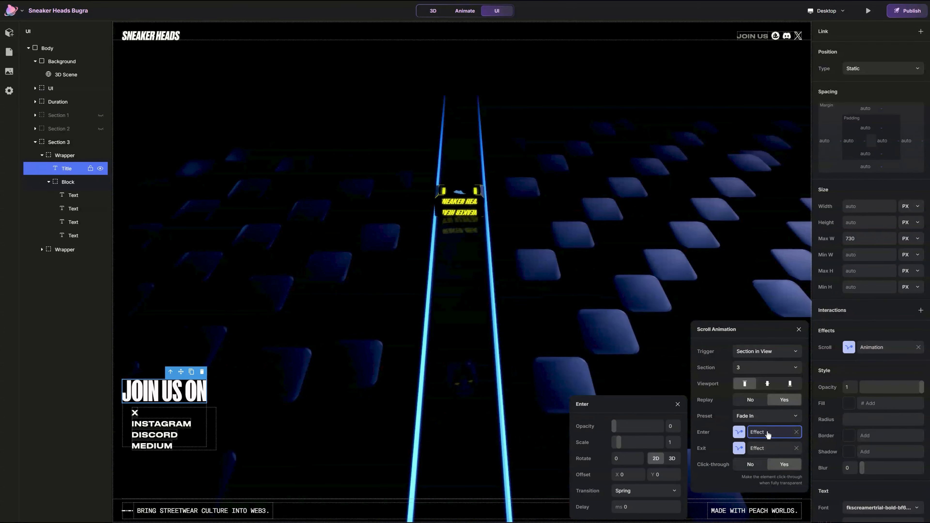
click(661, 474)
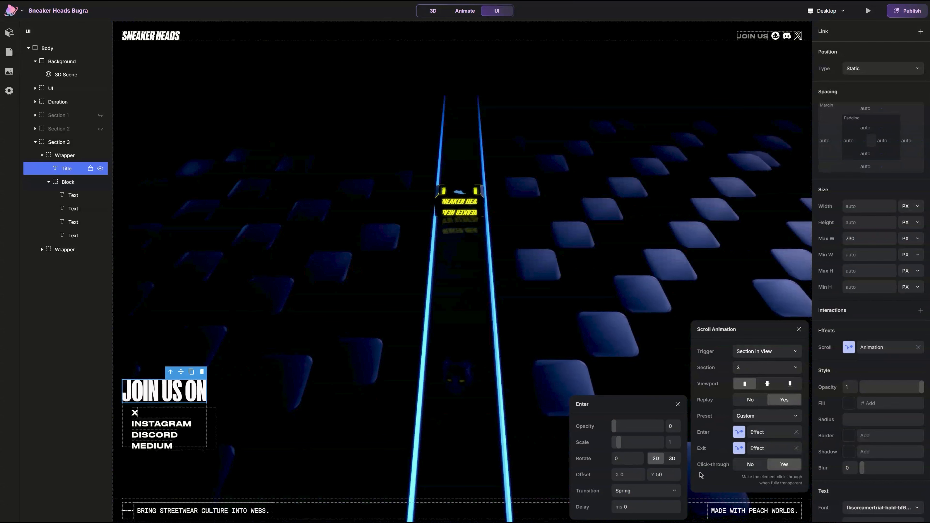
Step: Set the Exit effect's vertical offset of the JOIN US ON title's scroll animation to Y -50
click(754, 448)
drag(636, 402, 633, 277)
click(661, 349)
text(-50)
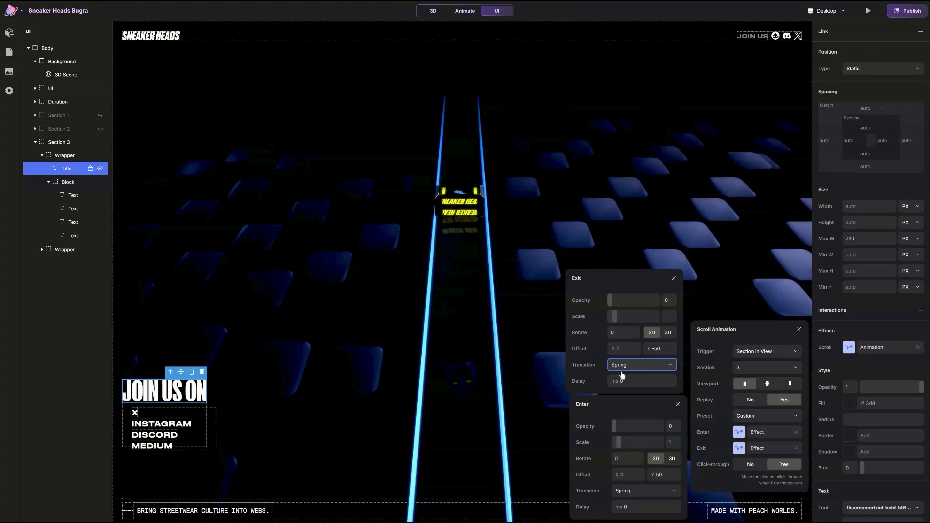
Step: Switch the JOIN US ON title's Enter and Exit transitions to Ease Out, with a 500 ms Enter duration, and close the animation settings
click(630, 492)
click(634, 492)
click(644, 492)
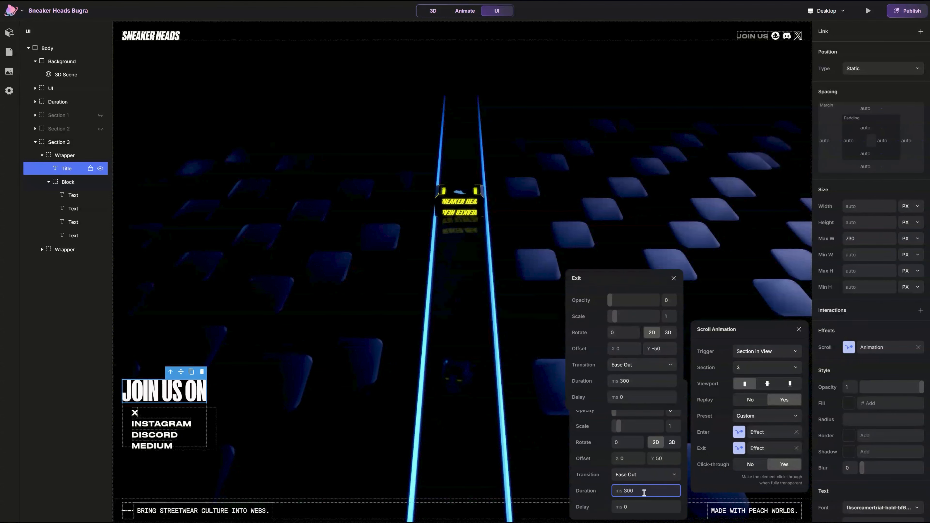
text(5)
click(620, 382)
click(674, 278)
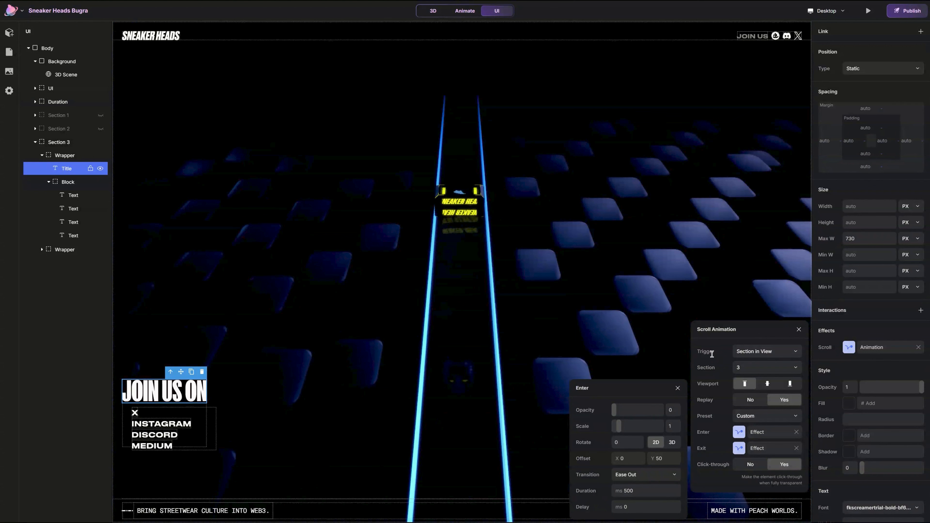
click(678, 388)
click(798, 329)
Step: Add a Scroll Animation to Section 3's social links Block, triggered by Section in View on section 3, with the Fade In preset
click(64, 184)
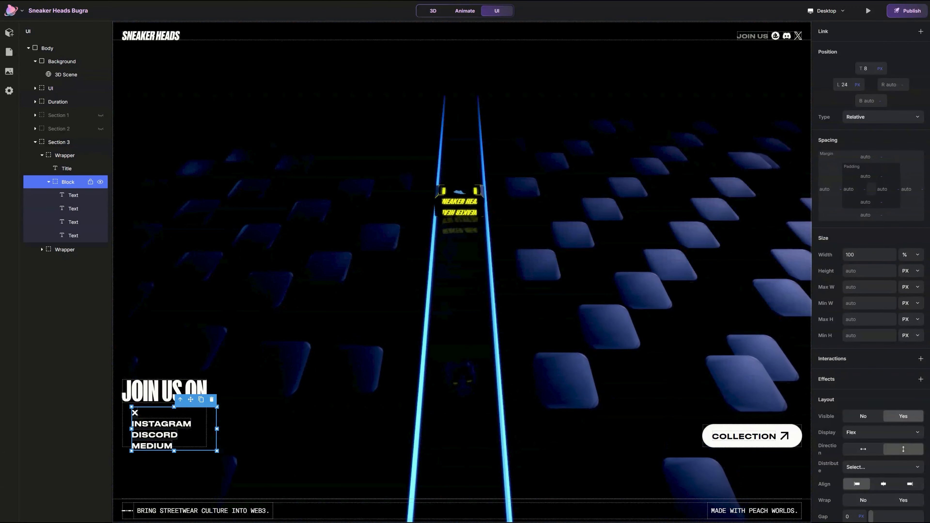
click(920, 379)
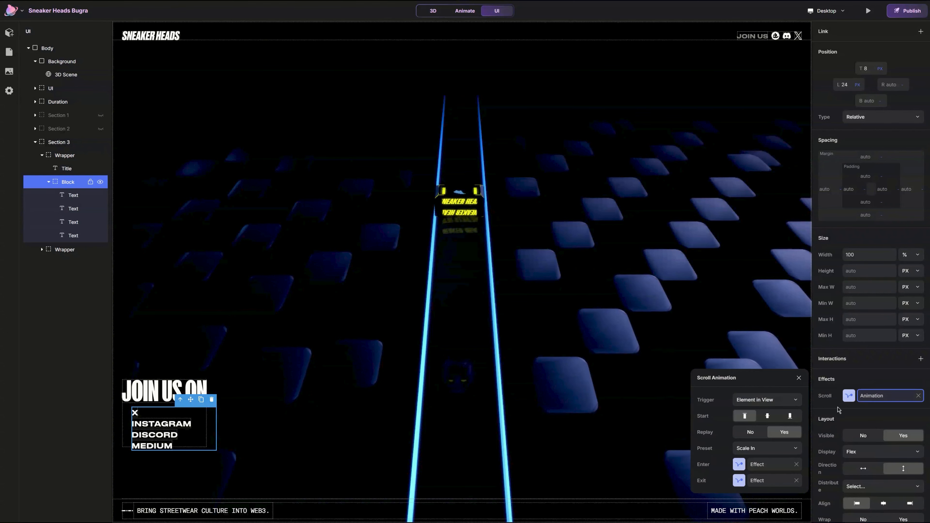
click(780, 402)
click(773, 412)
click(767, 418)
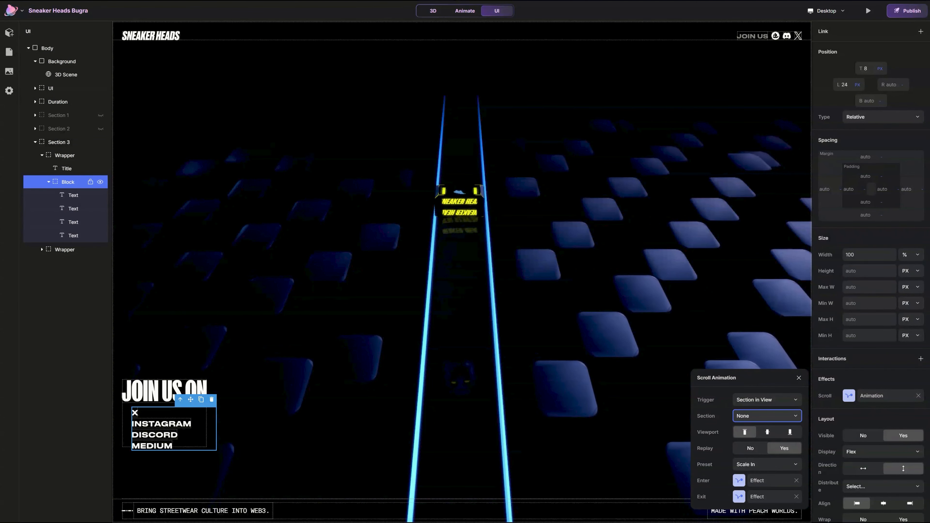
click(753, 446)
click(751, 465)
click(760, 457)
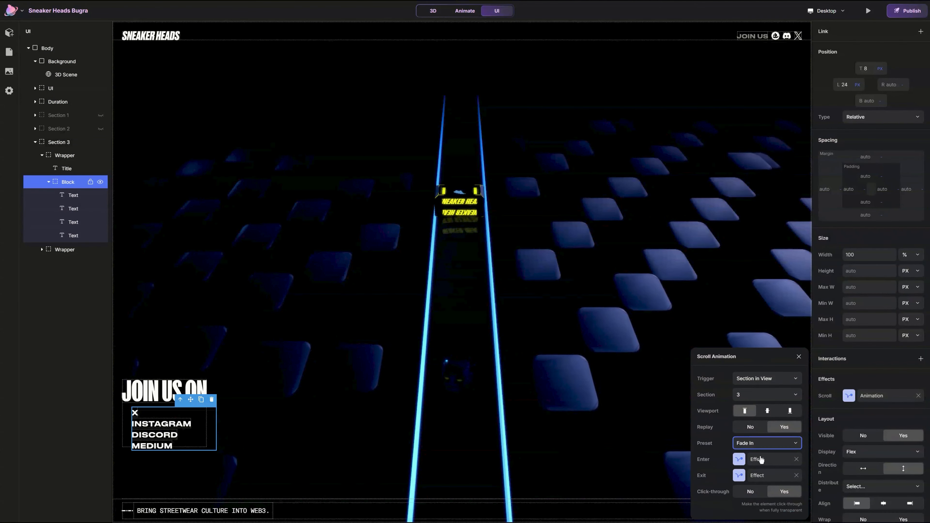
Step: Set the Enter effect's vertical offset of the social links Block's scroll animation to Y 50
click(760, 459)
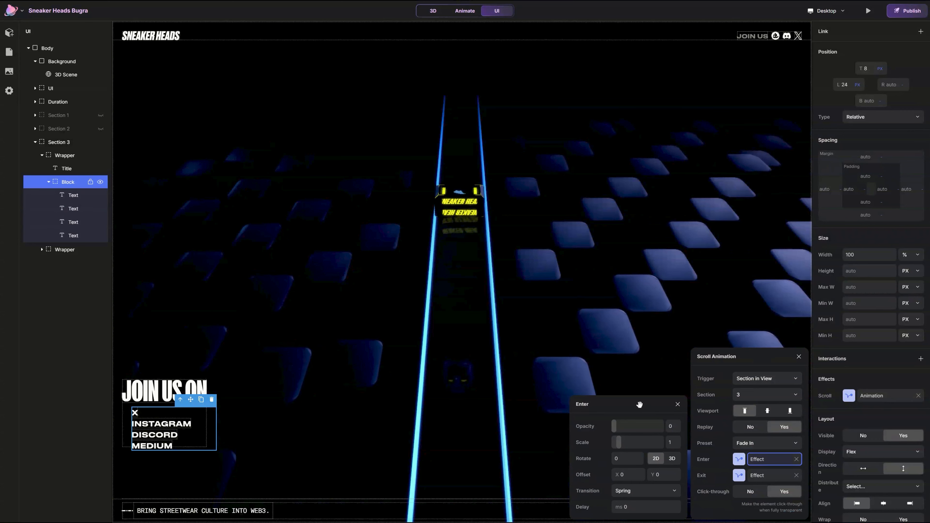
drag(639, 404, 617, 329)
click(647, 401)
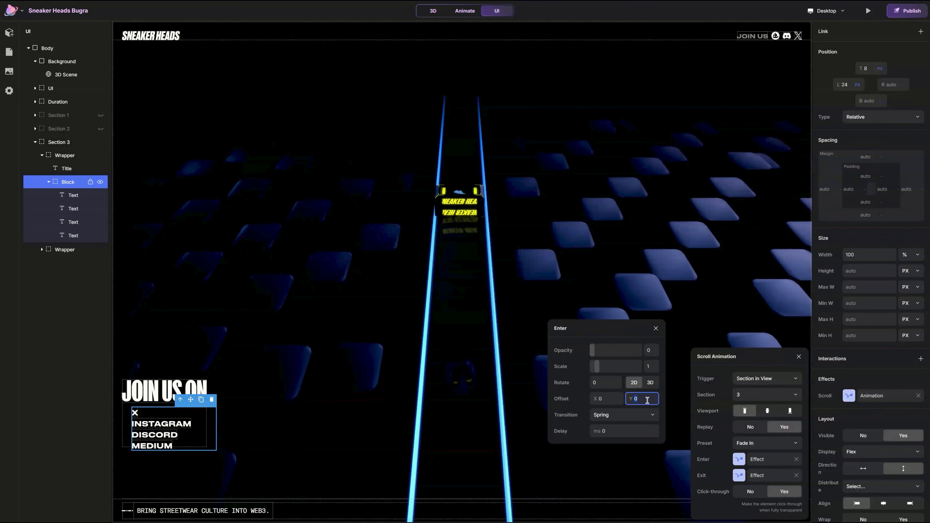
text(5)
text(50)
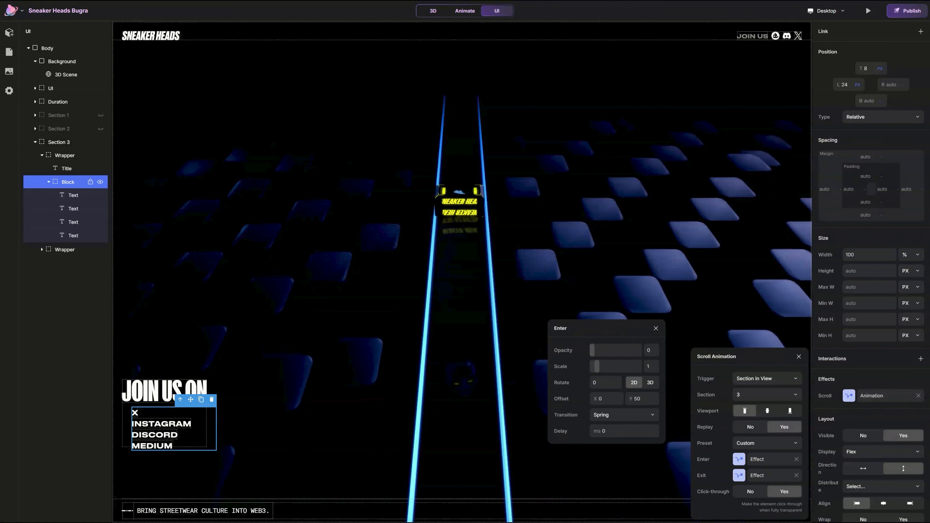
Step: Give the social links Block's Enter effect an Ease Out transition with a 500 ms duration and a 300 ms delay
click(624, 412)
click(617, 442)
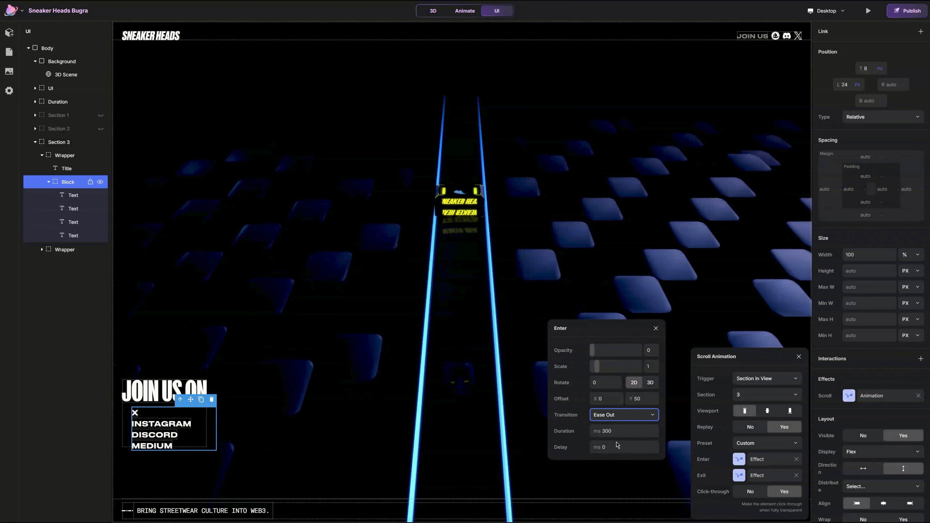
click(605, 432)
key(BackSpace)
text(5)
key(Return)
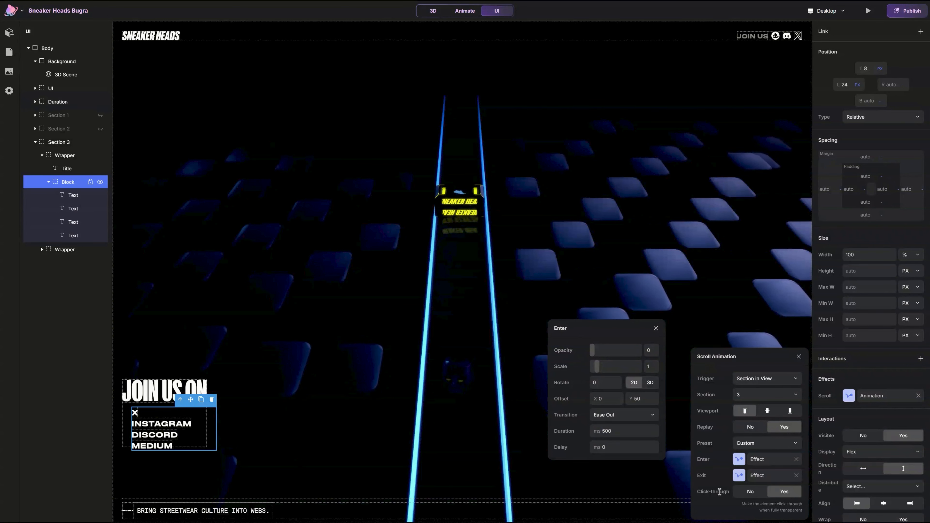
click(622, 447)
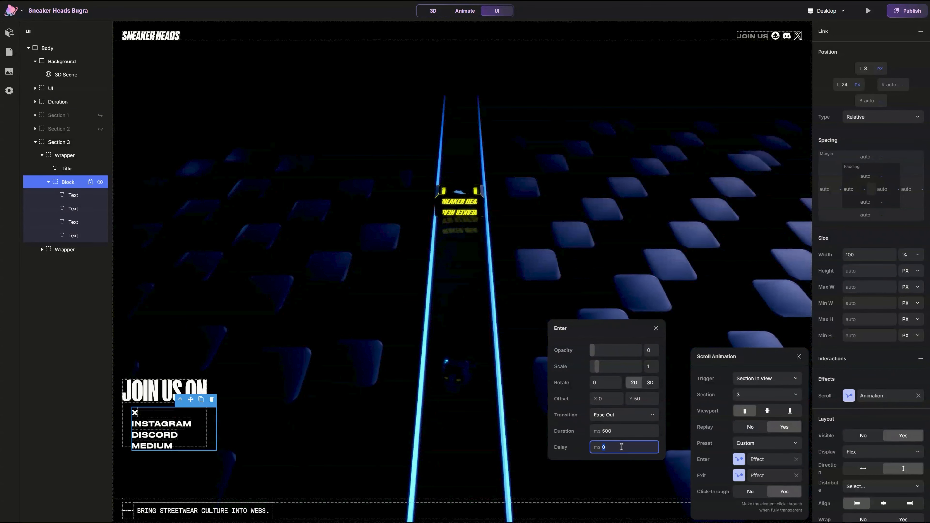
text(300)
key(Return)
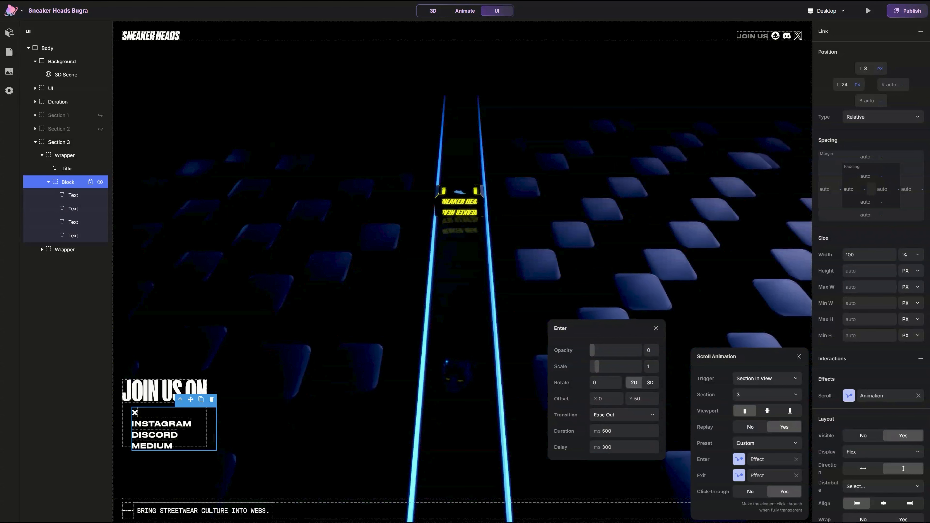
Step: Compare with the title's animation timing, then set the social links Block's Exit effect offset to Y -50
click(153, 394)
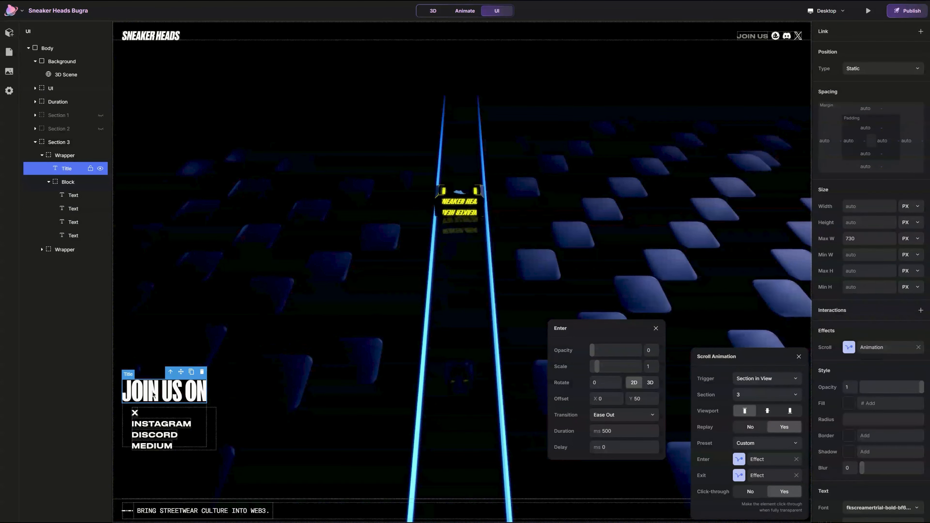
click(158, 412)
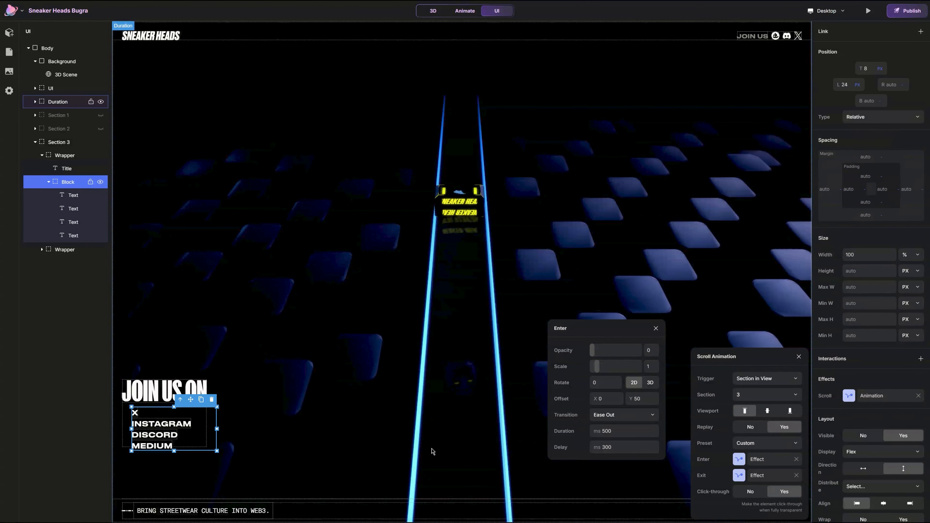
click(770, 475)
drag(600, 404, 455, 342)
click(519, 412)
text(-50)
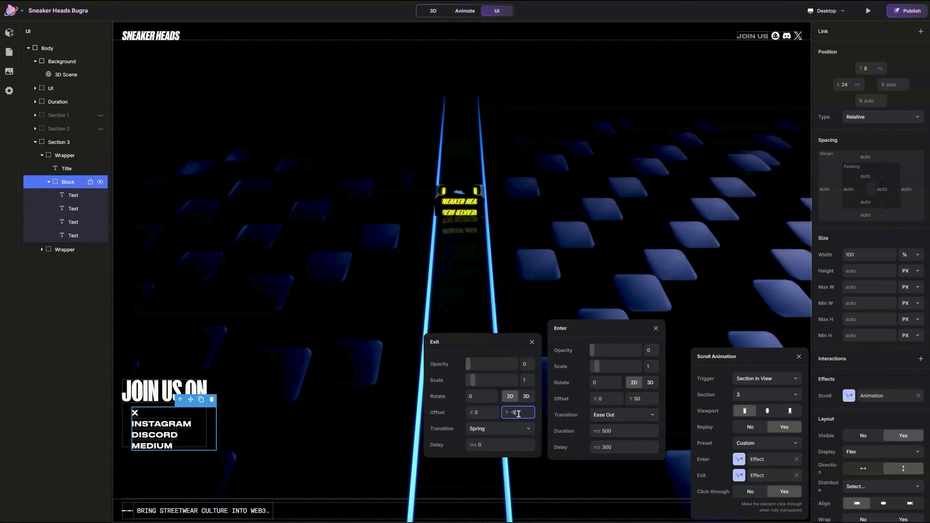
key(Return)
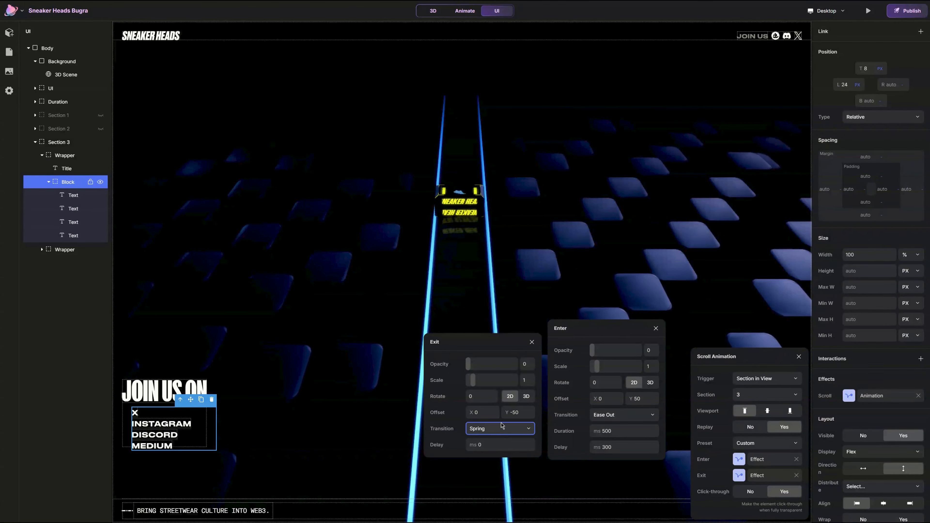
Step: Give the Block's Exit effect an Ease Out transition with 500 ms duration and 300 ms delay, and close the animation settings
click(501, 428)
click(500, 341)
click(480, 445)
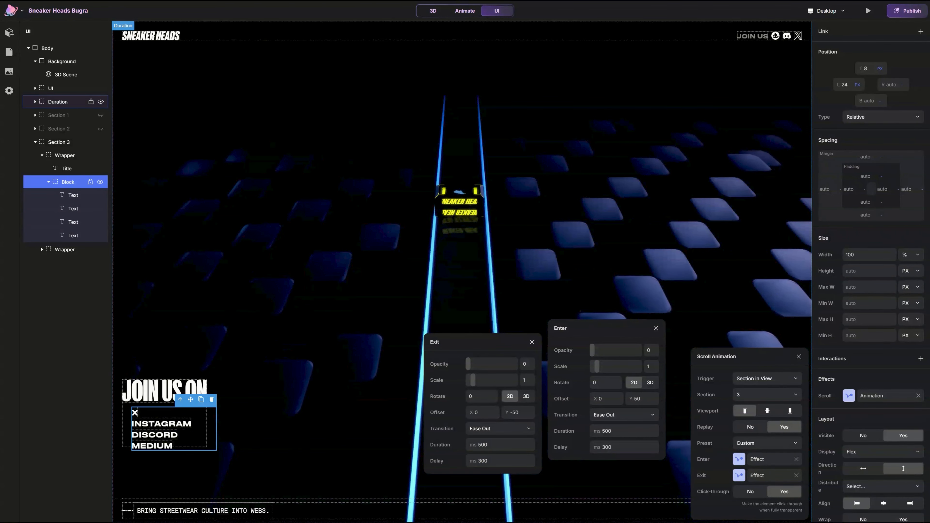
click(532, 342)
click(656, 328)
click(799, 356)
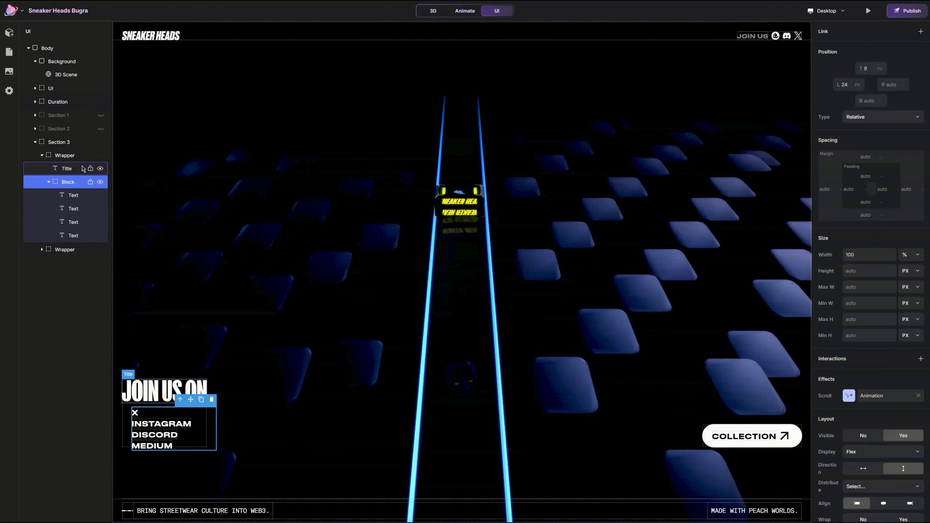
Step: Add a Scroll Animation to Section 3's COLLECTION CTA, triggered by Section in View on section 3, with the Fade In preset
click(84, 155)
click(46, 252)
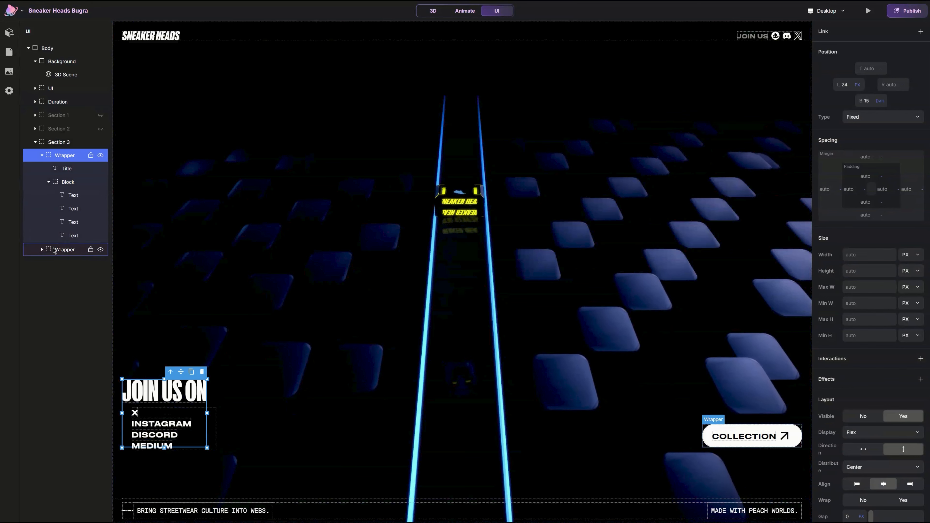
click(42, 250)
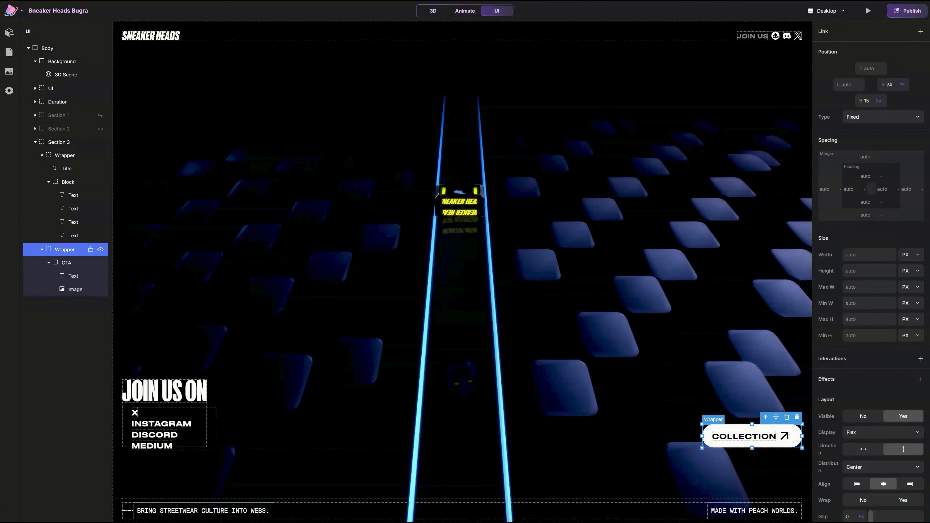
click(71, 265)
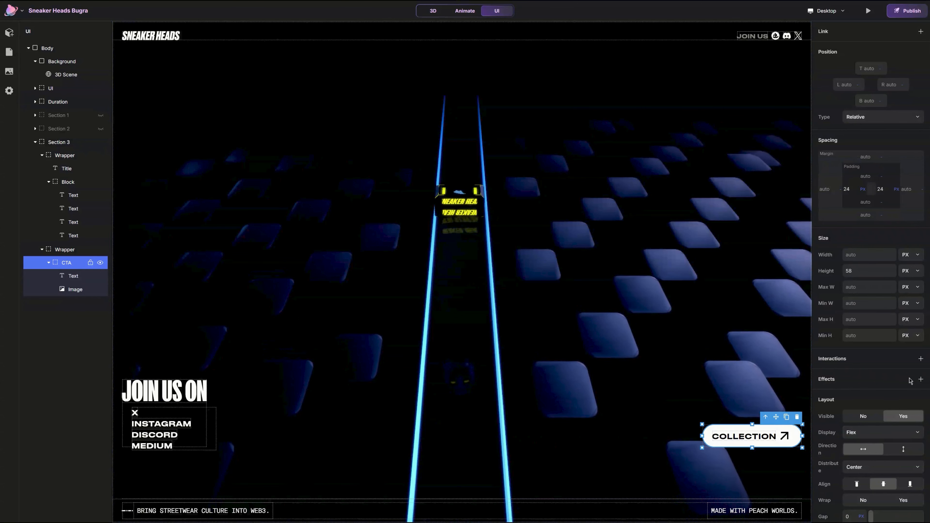
click(920, 378)
click(908, 385)
click(874, 400)
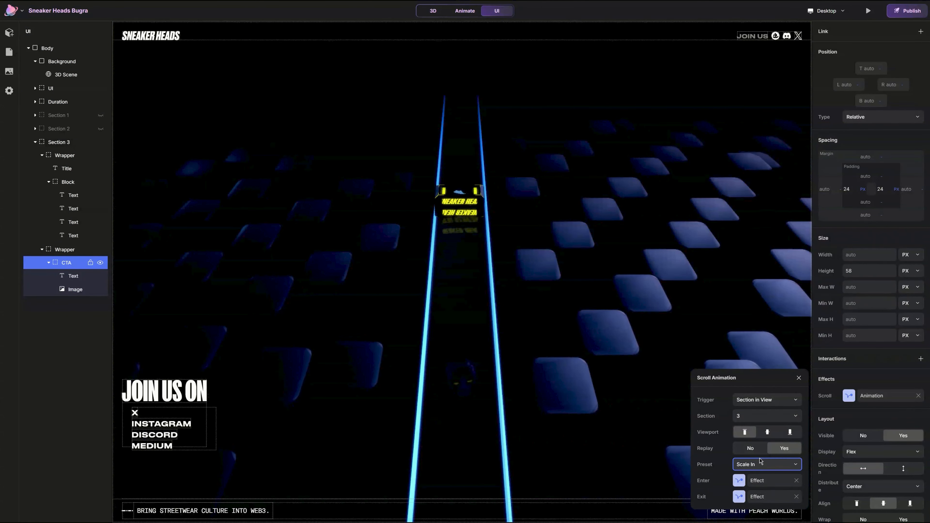
click(761, 374)
click(757, 461)
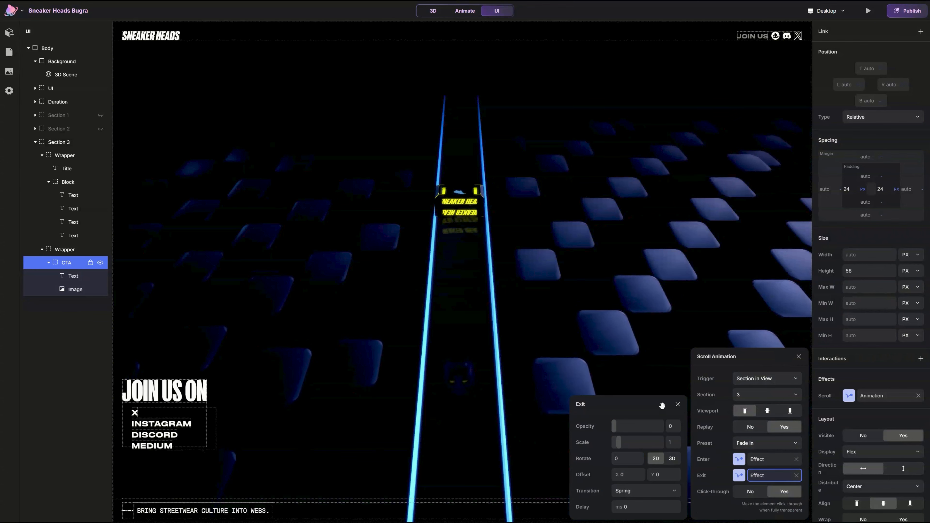
Step: Set the COLLECTION CTA's Enter effect to offset Y 50 and an Ease Out transition with 500 ms duration and 300 ms delay
drag(662, 404, 651, 267)
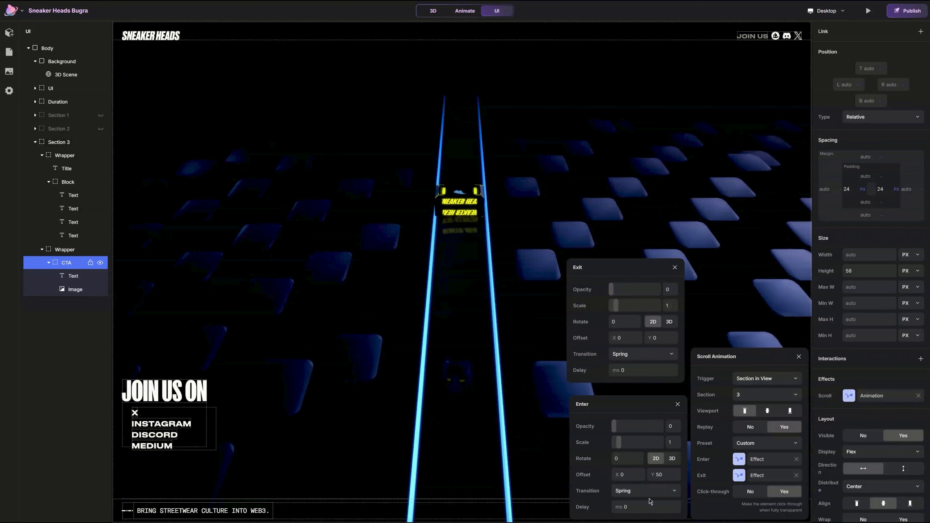
click(646, 491)
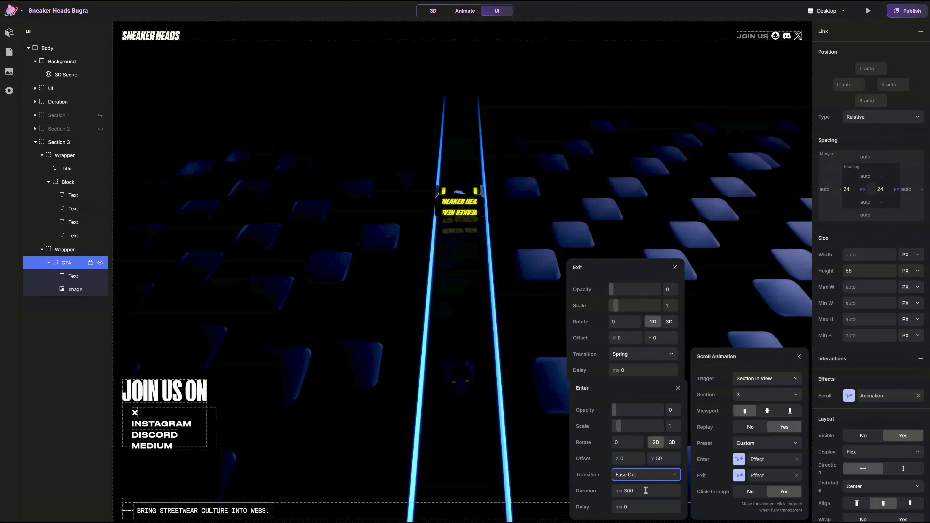
click(627, 490)
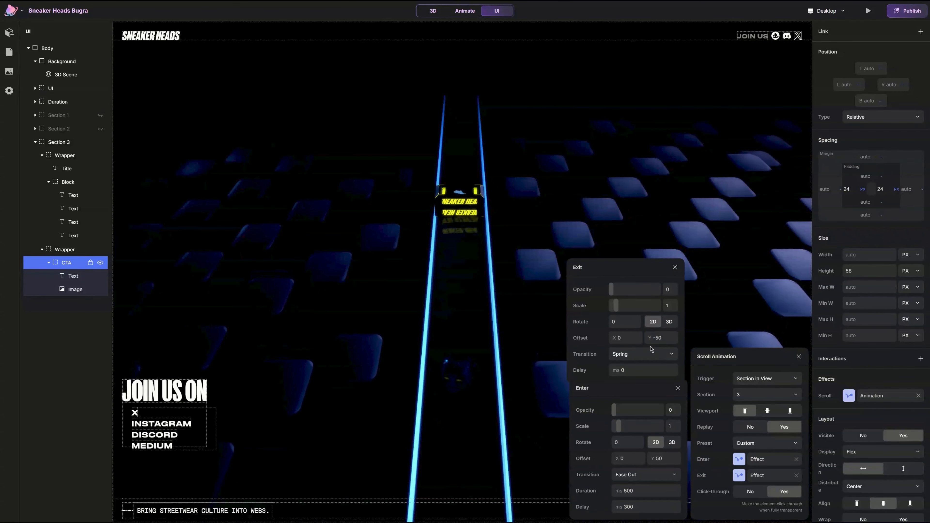
Step: Set the CTA's Exit effect to offset Y -50 and Ease Out with 500 ms duration and 300 ms delay, and close the settings
click(653, 363)
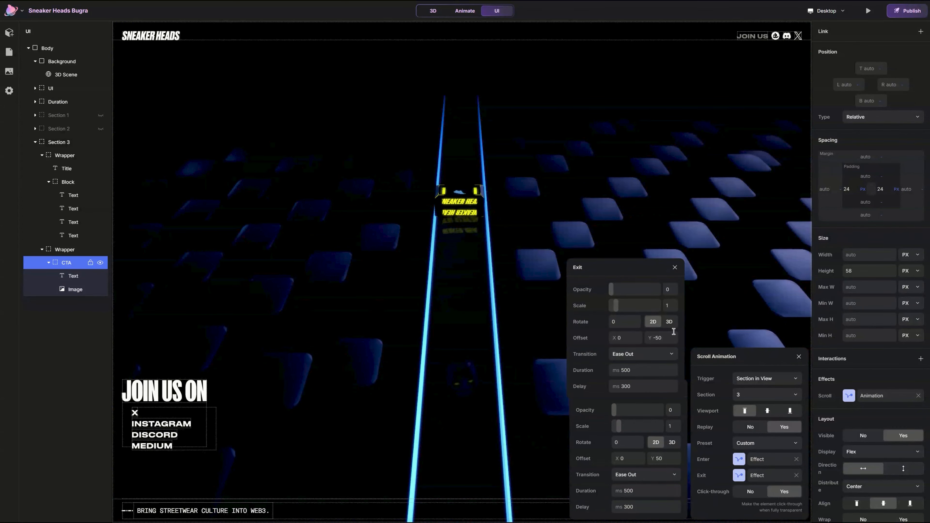
click(675, 267)
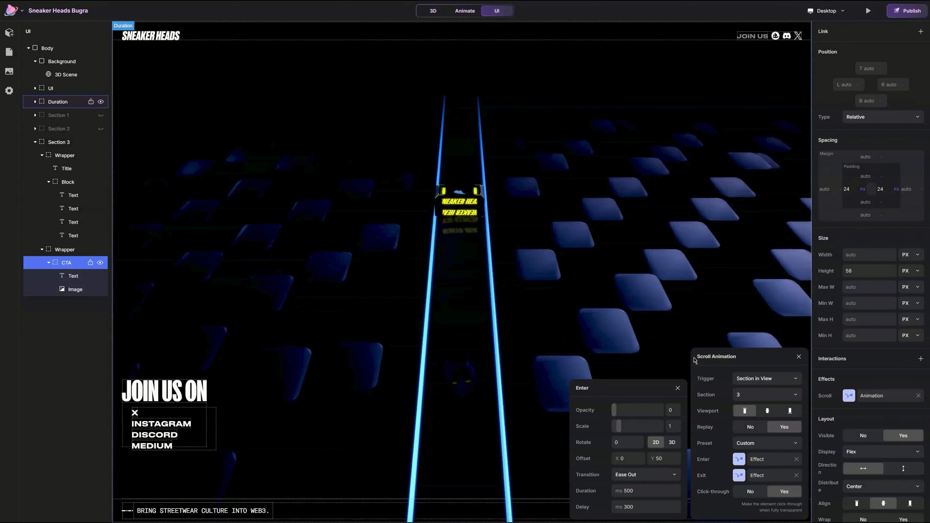
click(678, 387)
click(800, 357)
Step: Make Section 2 and Section 1 visible again on the canvas
click(59, 143)
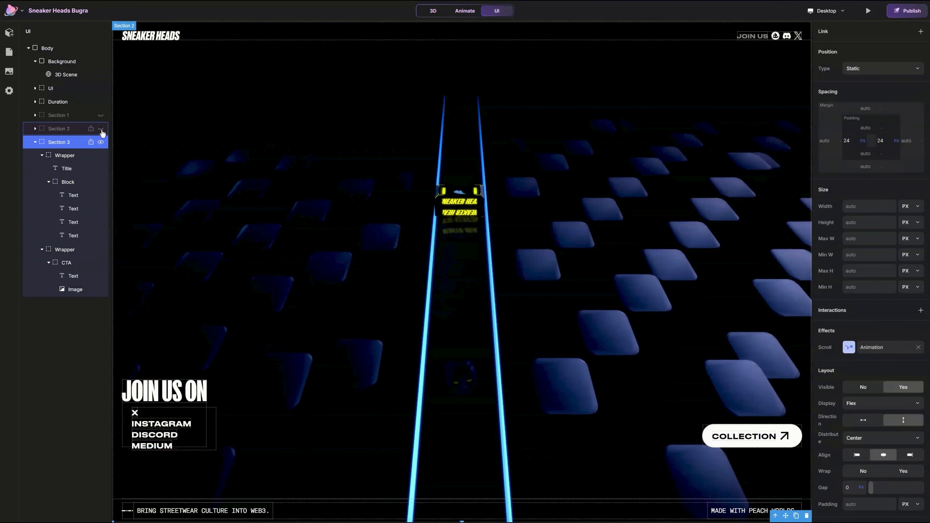
click(101, 128)
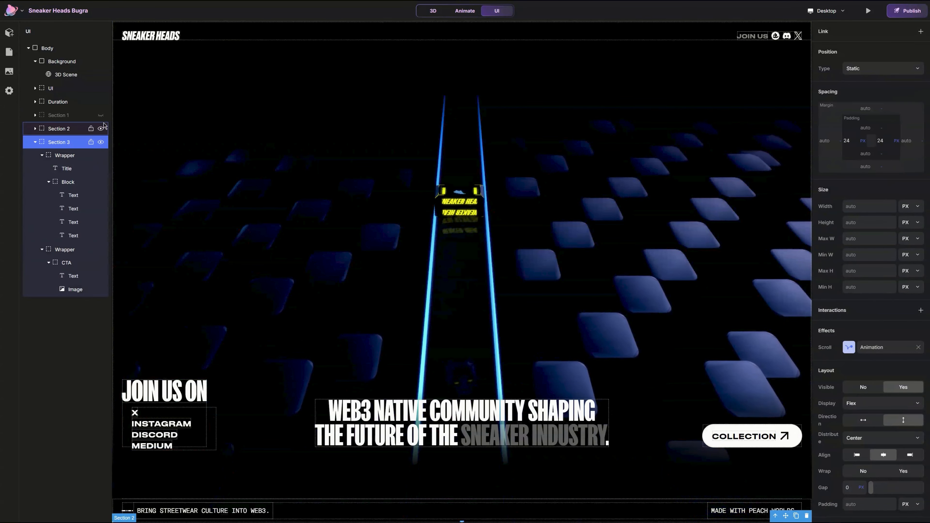
click(101, 115)
Step: Preview the page and scroll back and forth around Section 2 to check how its text fades in and out
click(870, 11)
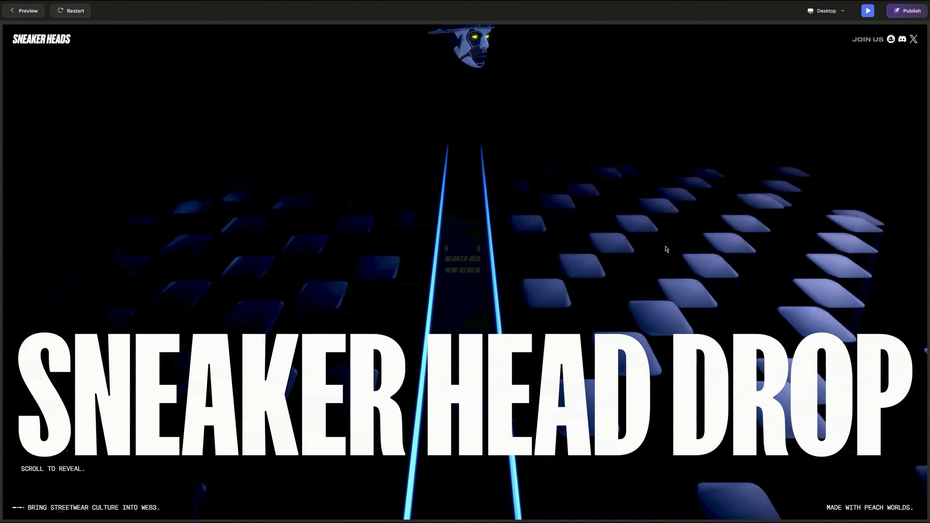
scroll(665, 251, down, 5)
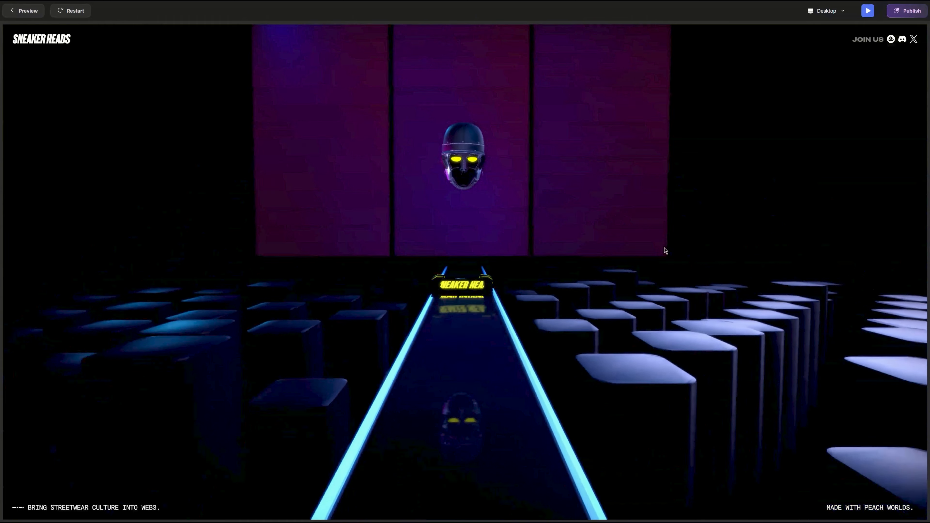
scroll(619, 297, down, 5)
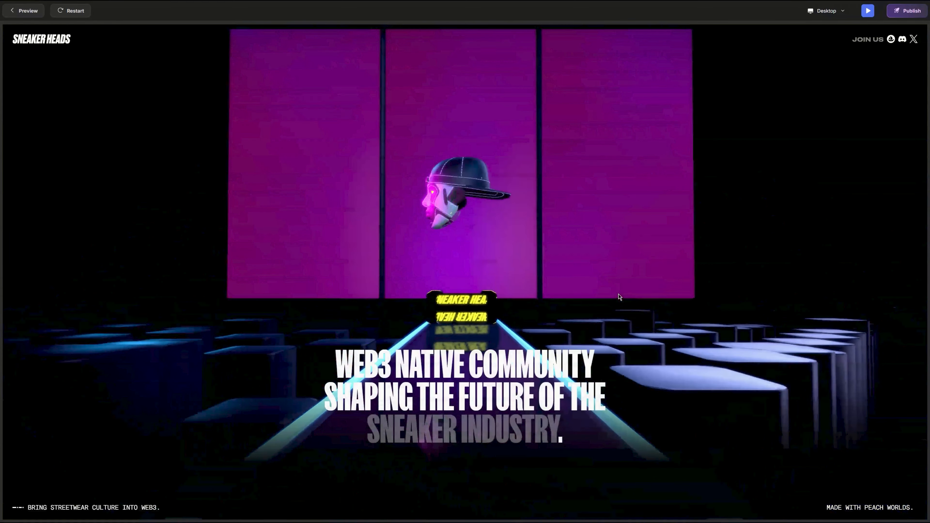
scroll(620, 297, down, 3)
scroll(620, 297, up, 5)
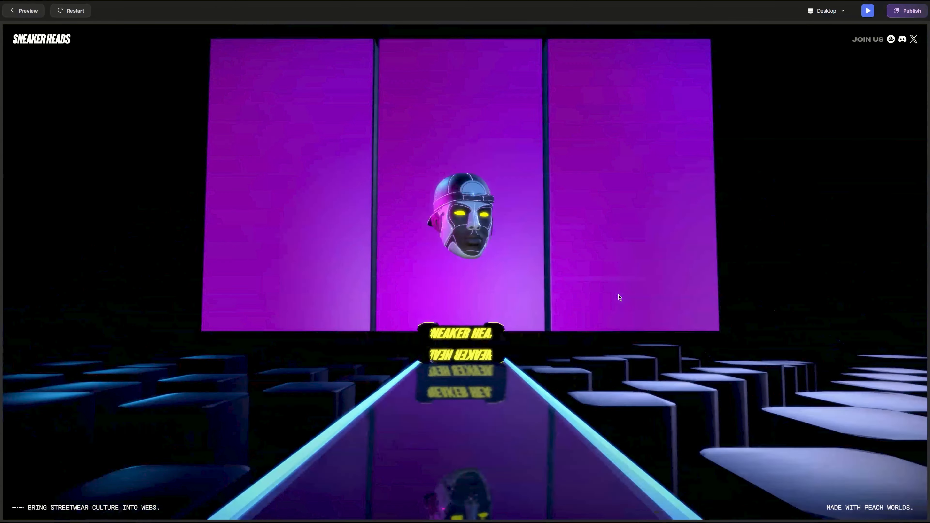
scroll(479, 371, up, 5)
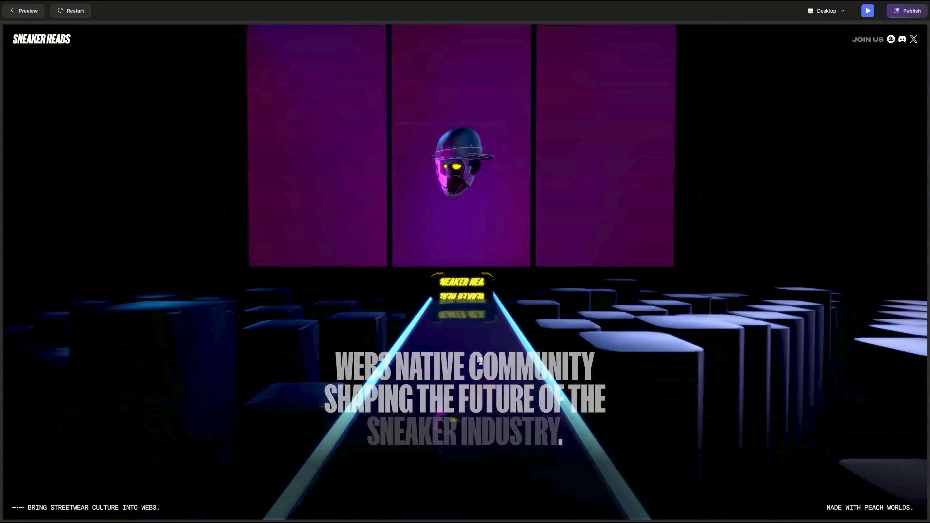
scroll(482, 363, down, 5)
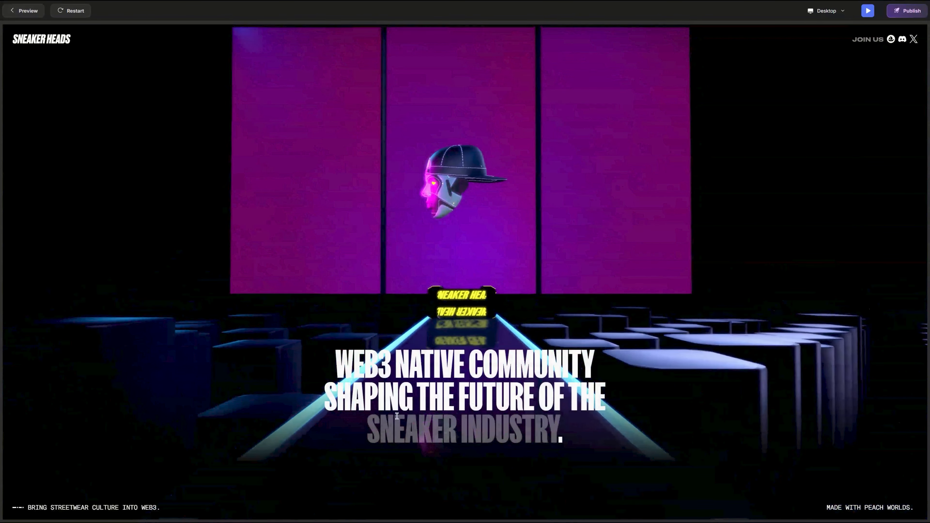
scroll(429, 377, up, 7)
scroll(429, 377, down, 5)
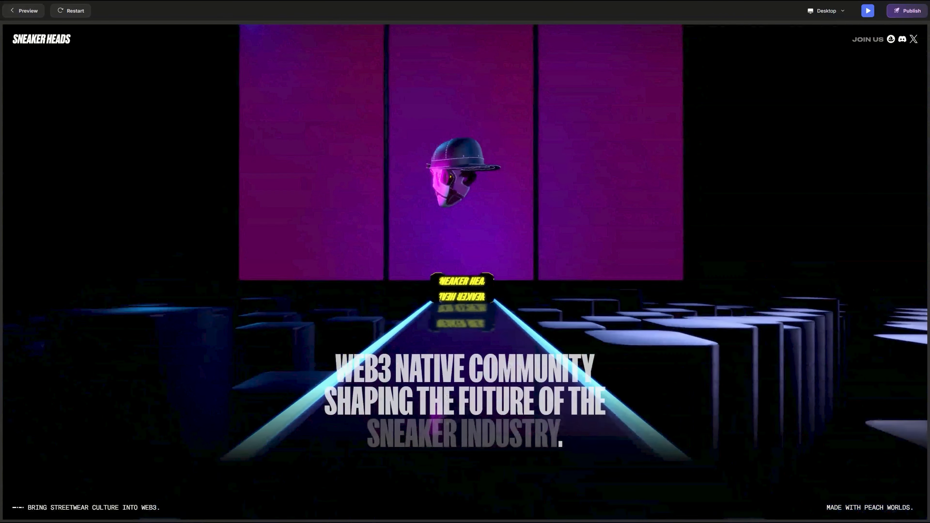
scroll(408, 383, up, 6)
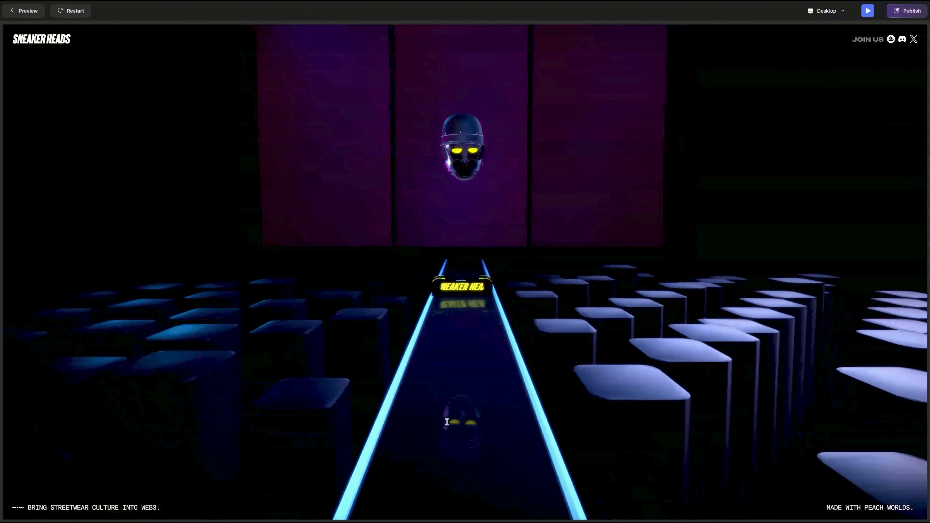
scroll(505, 402, down, 5)
scroll(506, 402, down, 6)
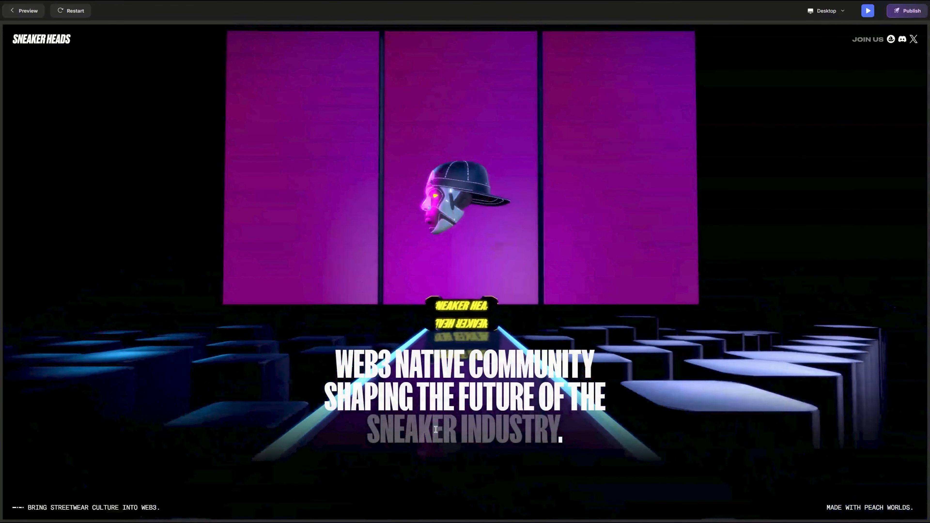
scroll(430, 313, down, 3)
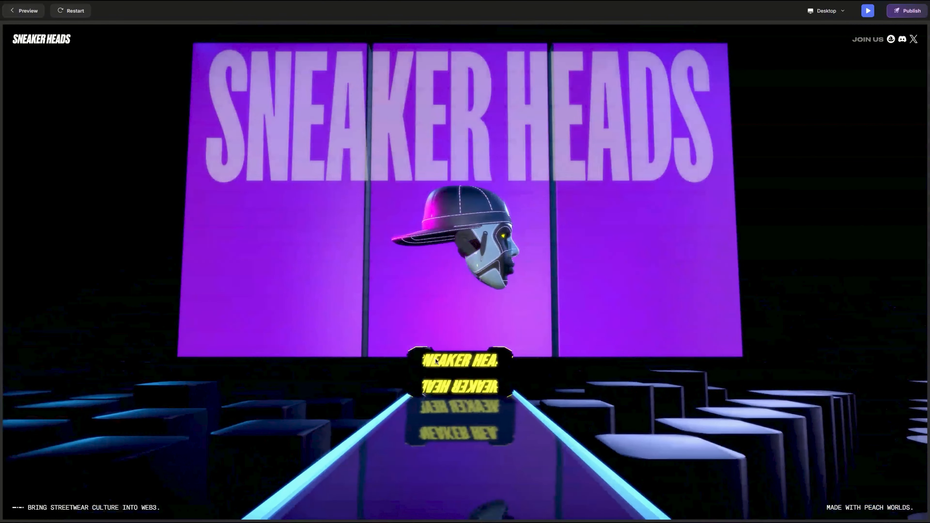
Step: Scroll to Section 3 and back to check the JOIN US ON links and COLLECTION button animations, and leave the preview
scroll(477, 399, down, 4)
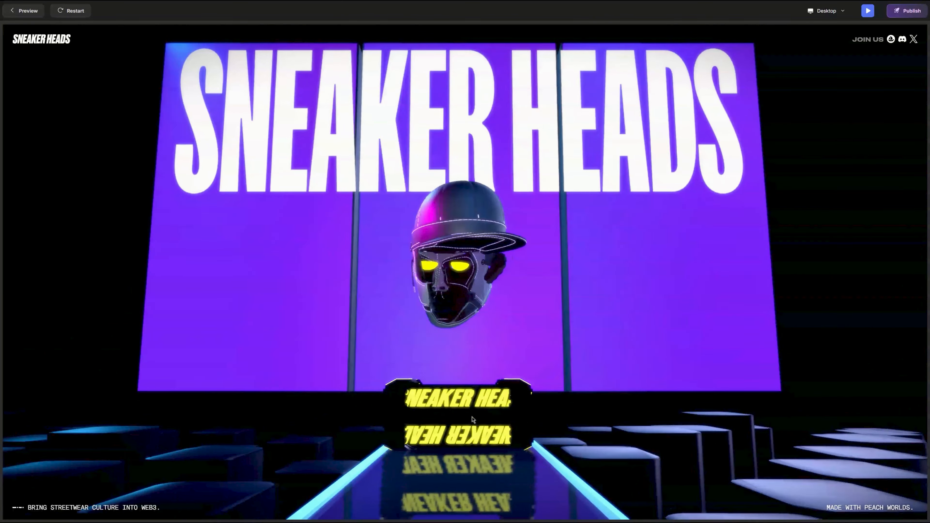
scroll(474, 423, down, 5)
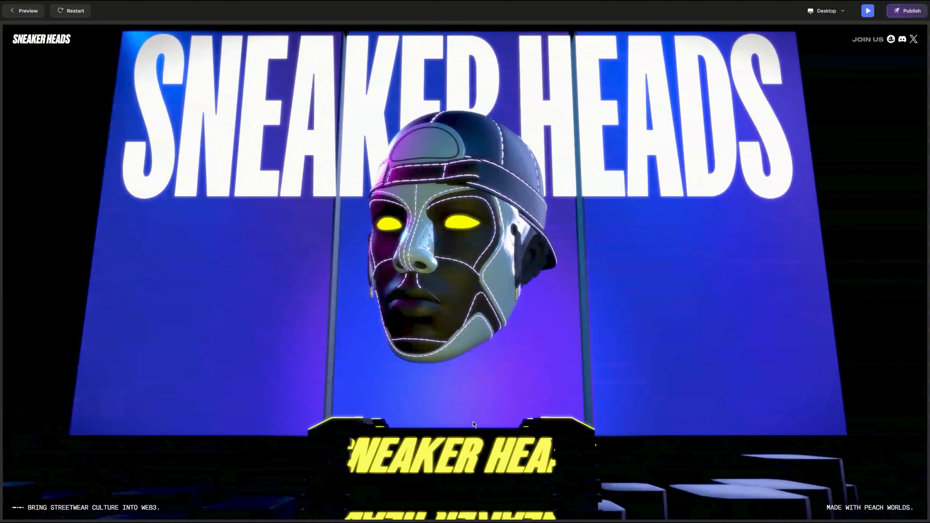
scroll(309, 320, up, 5)
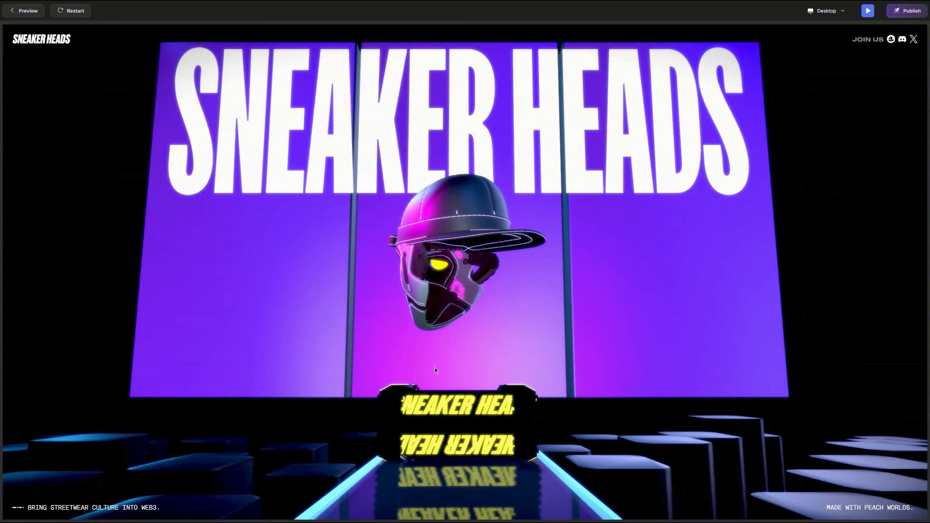
scroll(296, 351, down, 5)
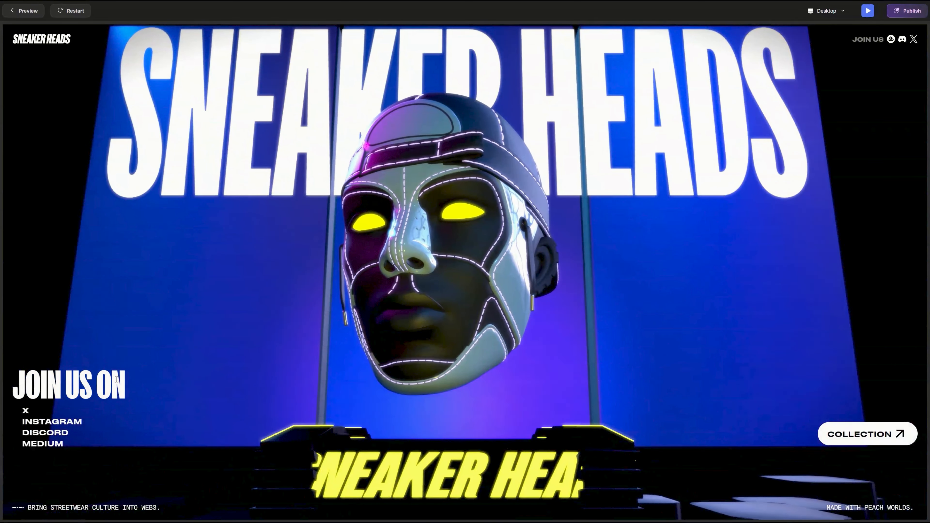
drag(22, 405, 69, 453)
click(75, 388)
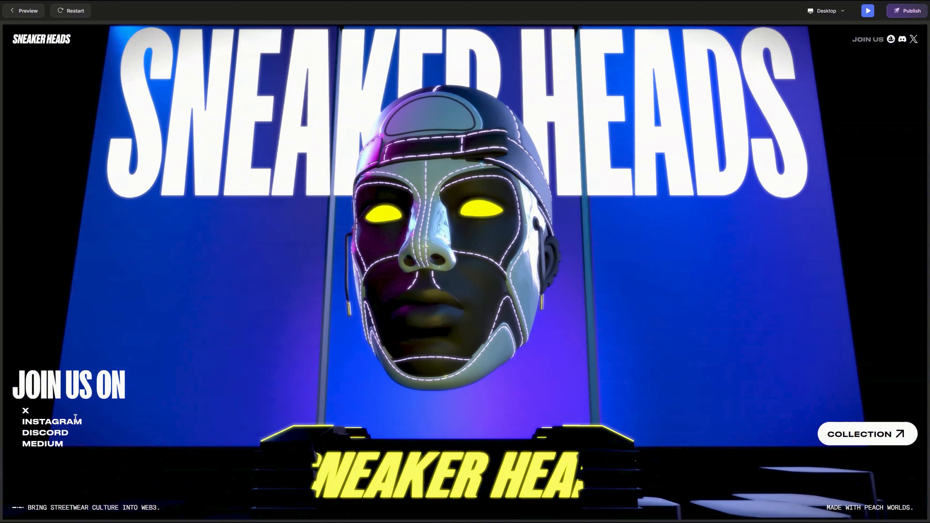
scroll(293, 399, up, 5)
scroll(293, 397, down, 5)
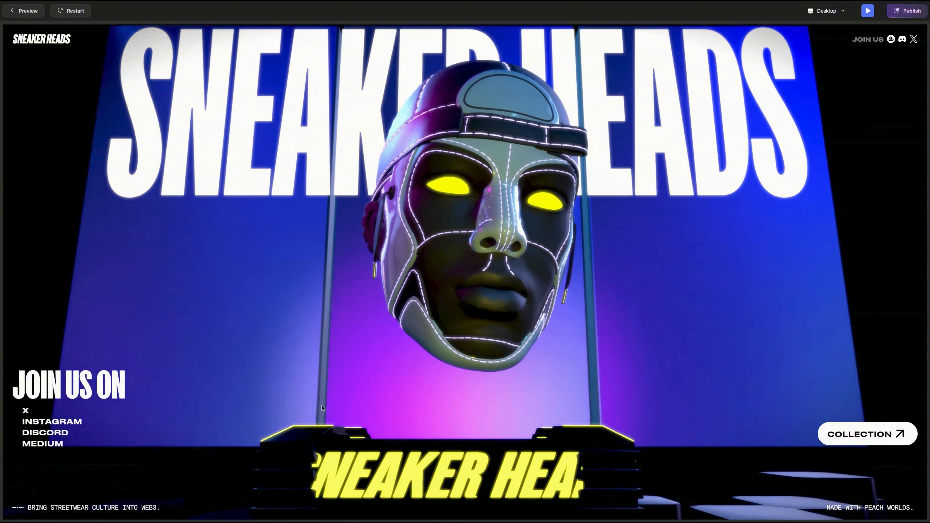
scroll(332, 382, up, 5)
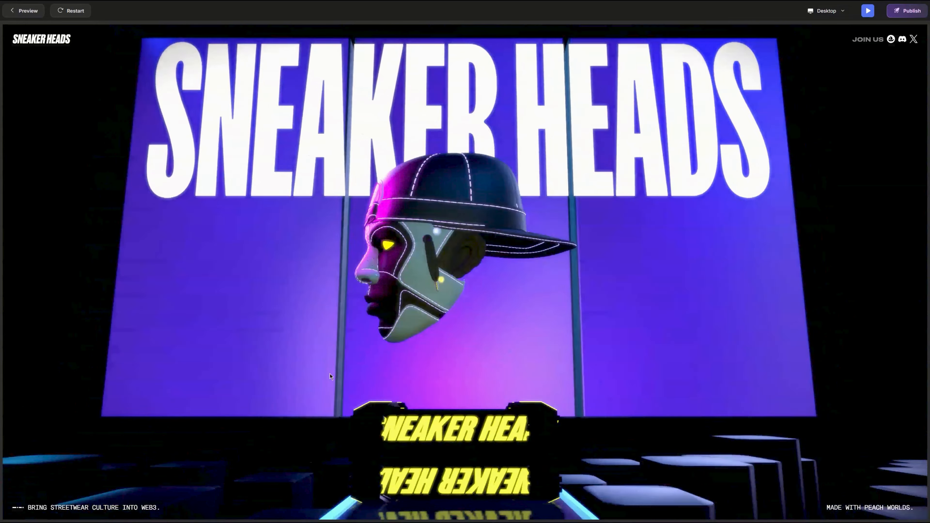
scroll(342, 375, up, 5)
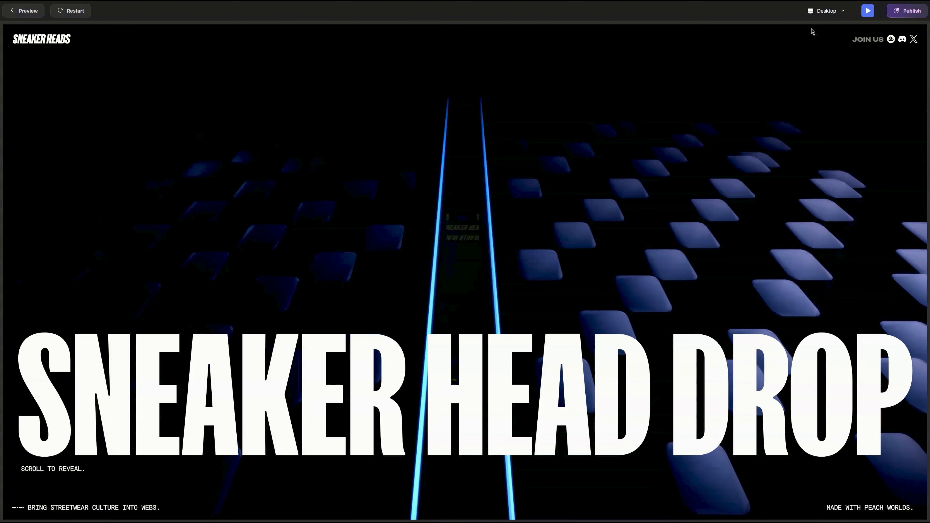
click(869, 11)
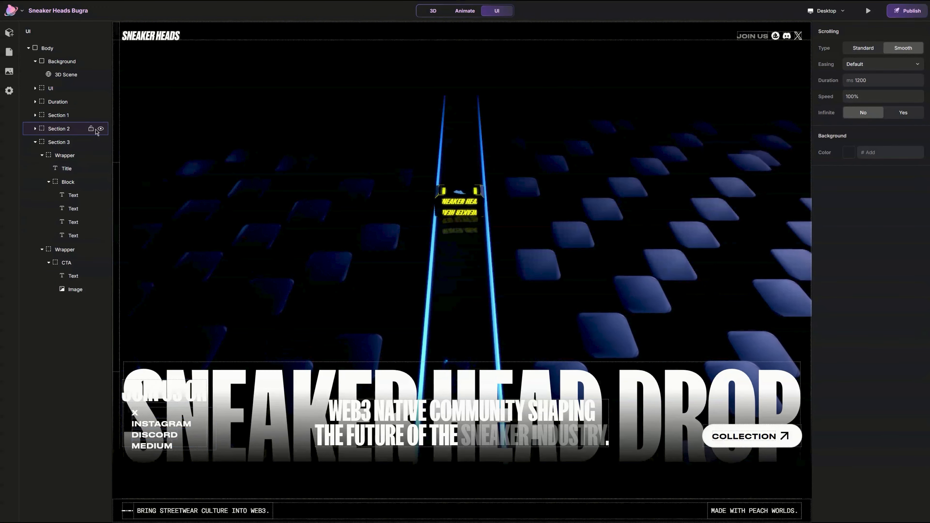
click(101, 129)
click(101, 116)
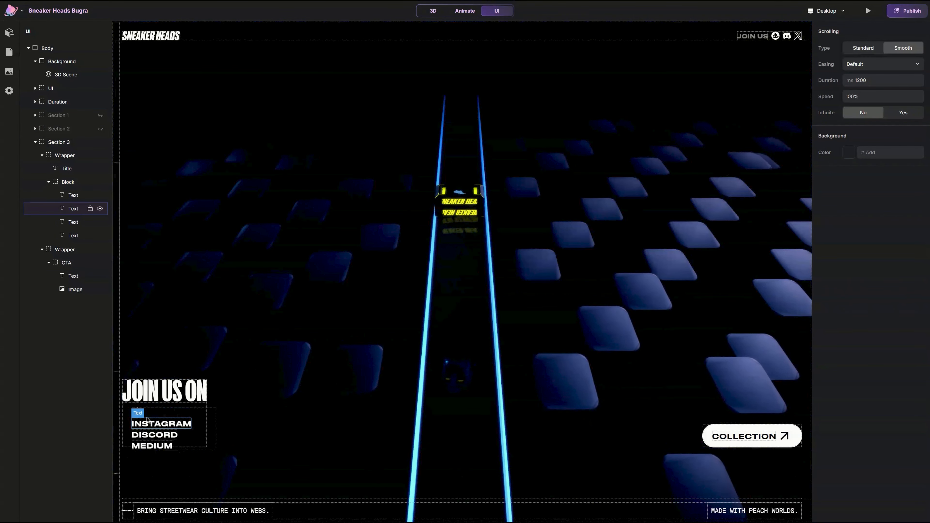
click(134, 413)
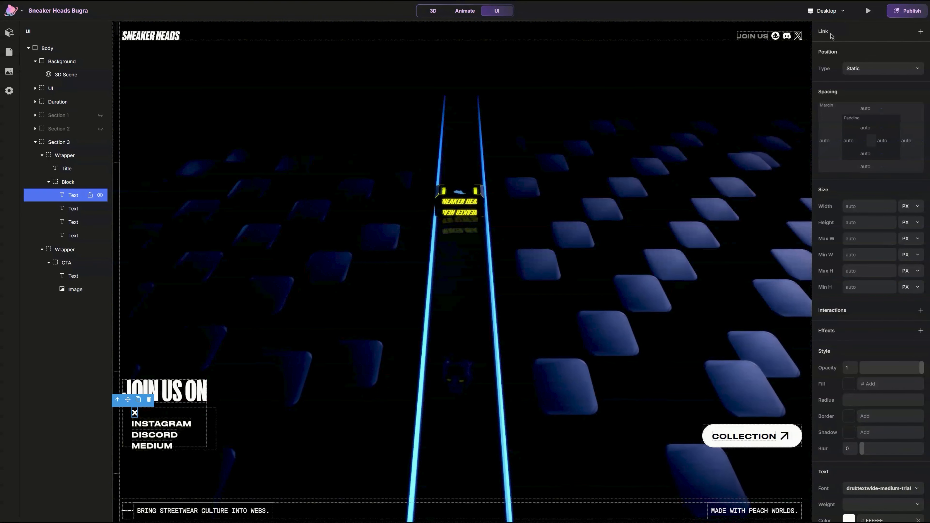
click(920, 32)
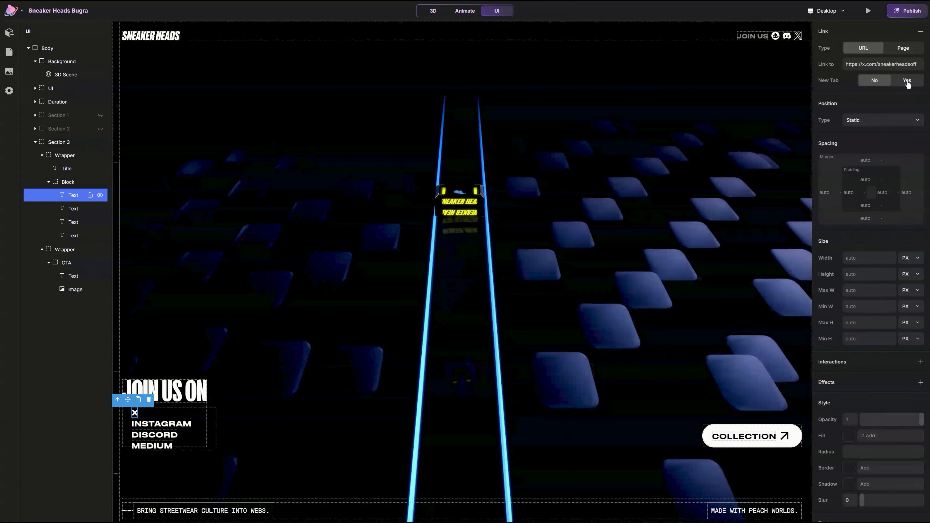
Step: Link the INSTAGRAM text to the brand's Instagram profile URL and set it to open in a new tab
click(161, 424)
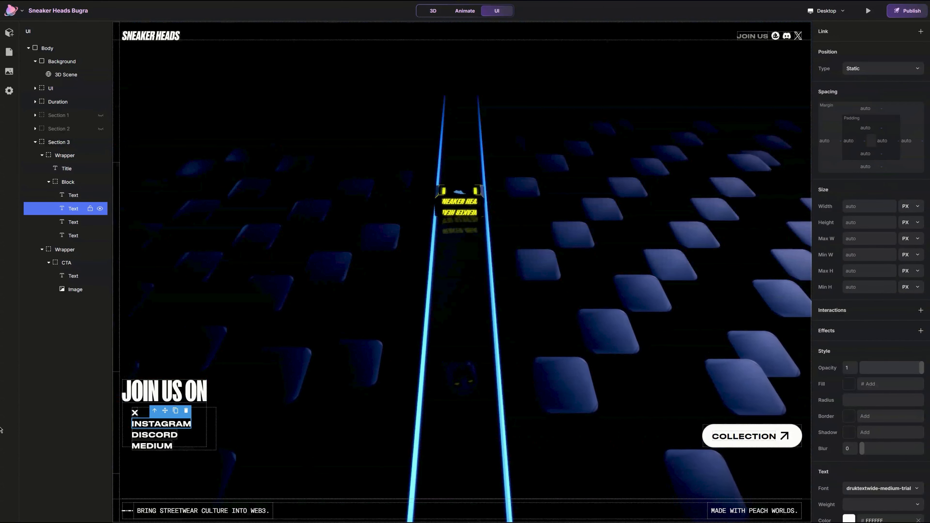
click(921, 32)
key(ctrl+v)
click(906, 80)
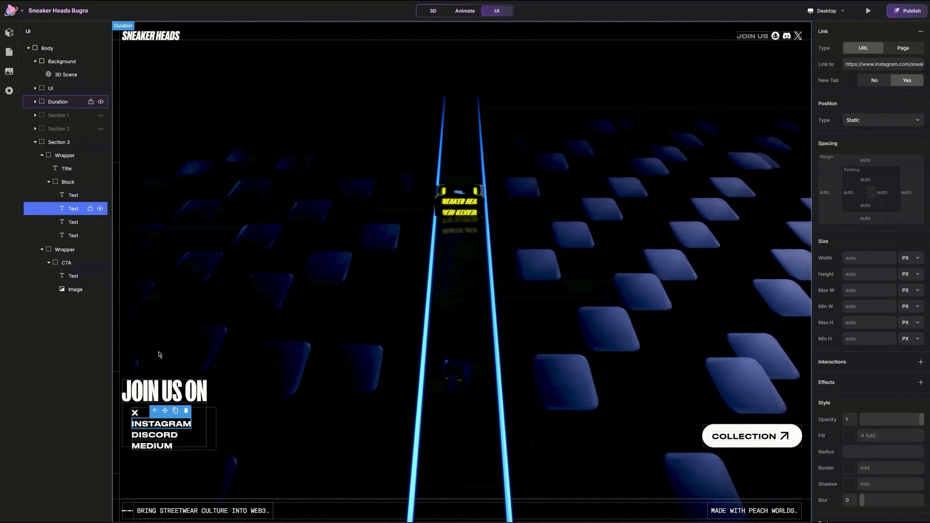
Step: Link the DISCORD text to the Sneaker Heads Discord invite URL and set it to open in a new tab
click(154, 435)
click(921, 32)
click(882, 64)
key(ctrl+v)
click(906, 80)
click(152, 446)
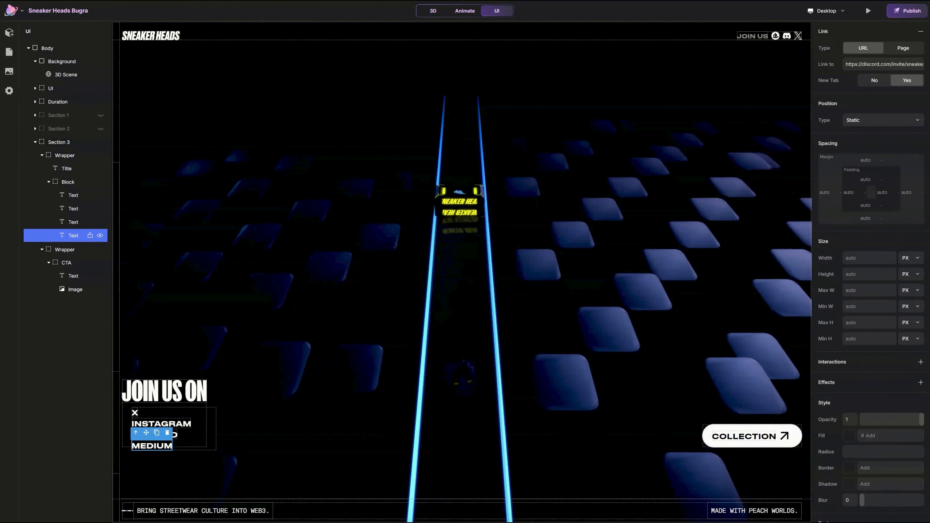
click(769, 160)
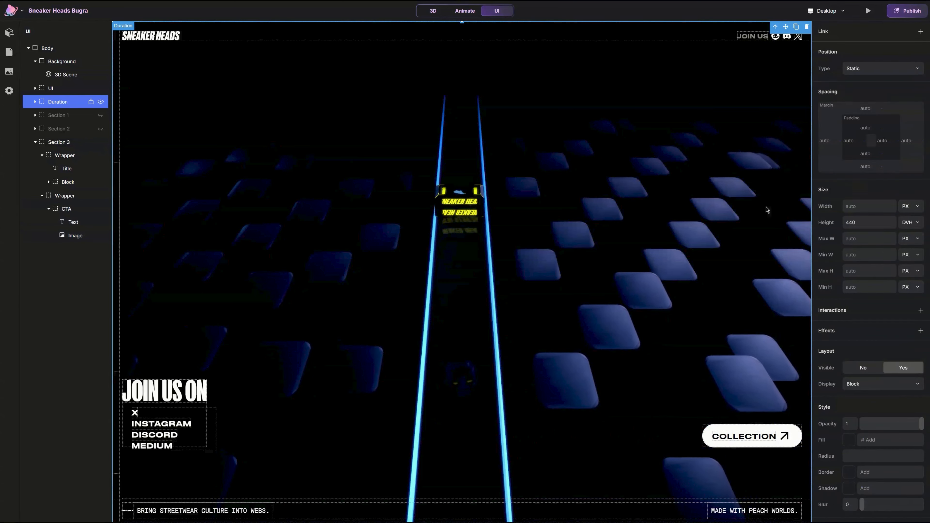
Step: Run the finished site and scroll from the hero title through every section down to the JOIN US ON links
click(869, 11)
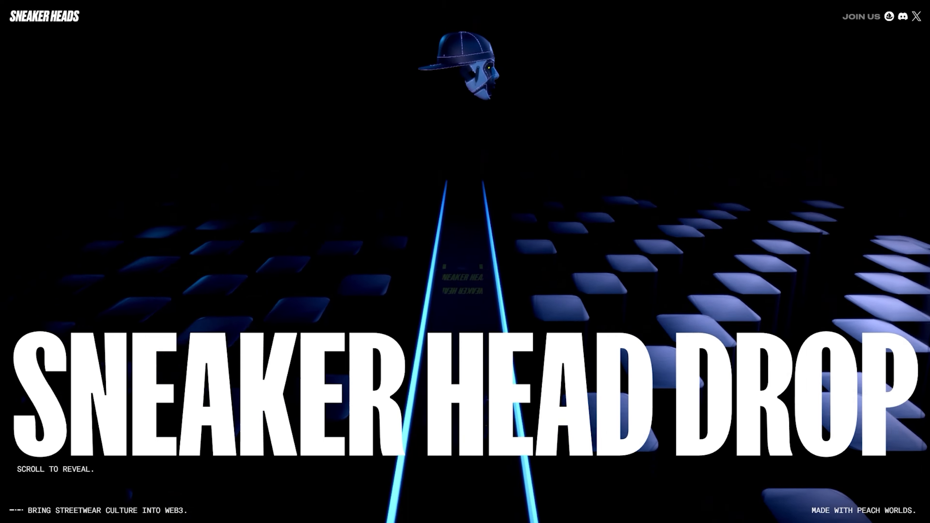
scroll(465, 261, down, 10)
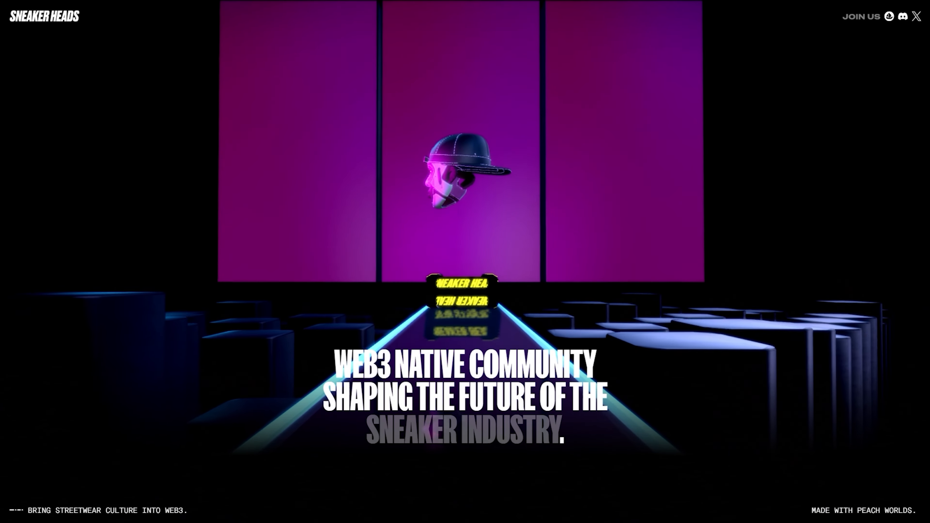
scroll(464, 261, down, 10)
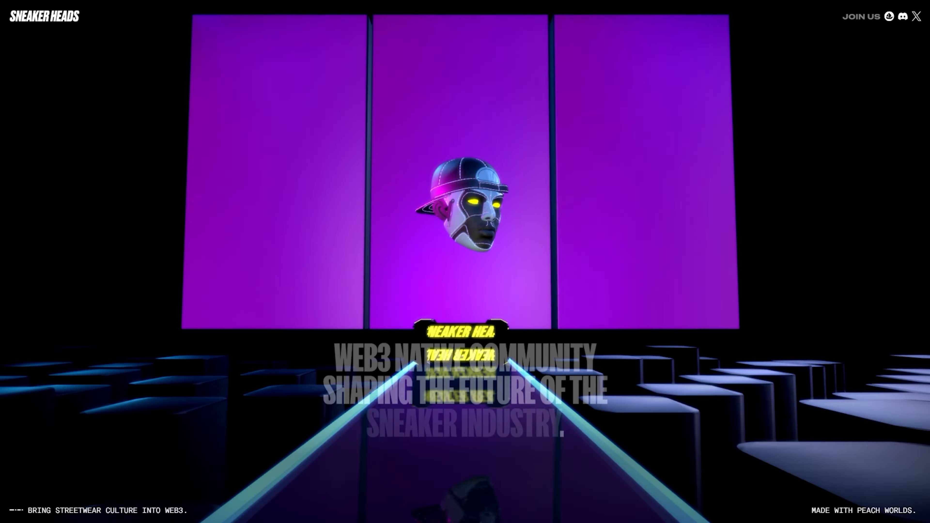
scroll(465, 262, down, 10)
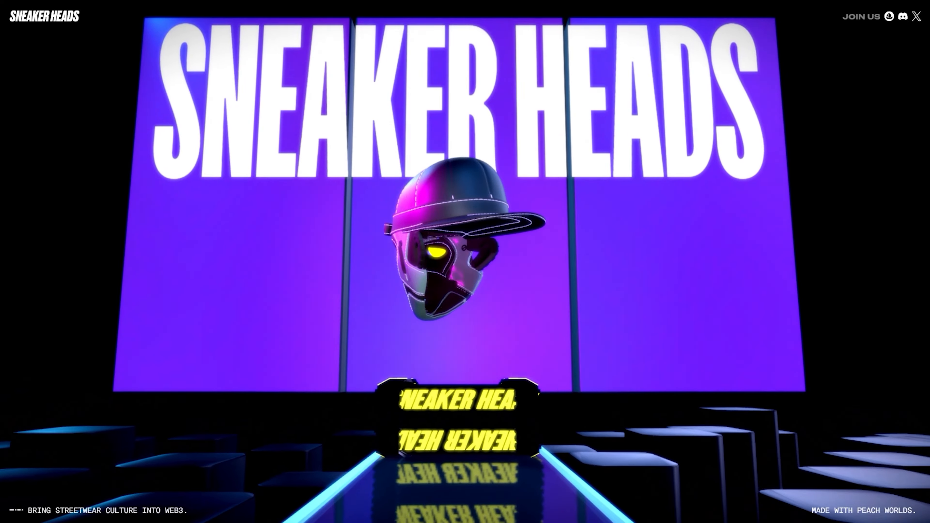
scroll(465, 261, down, 10)
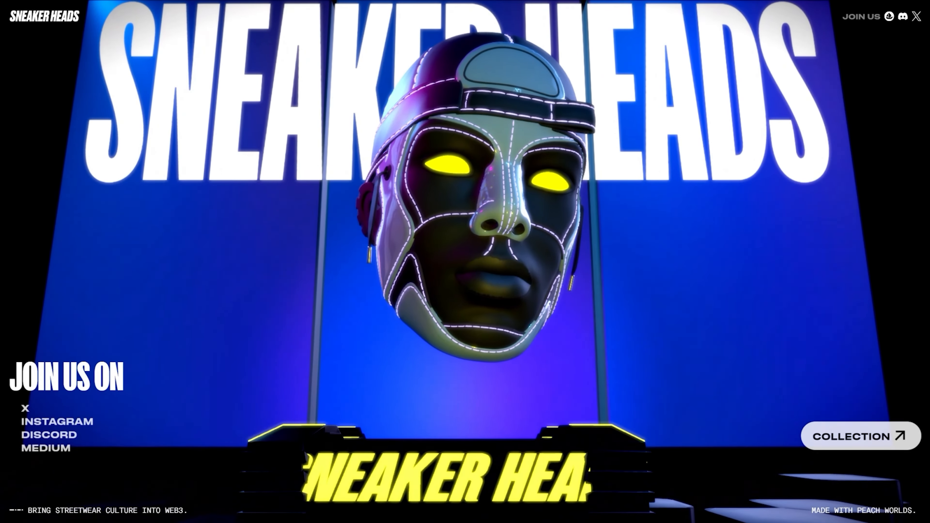